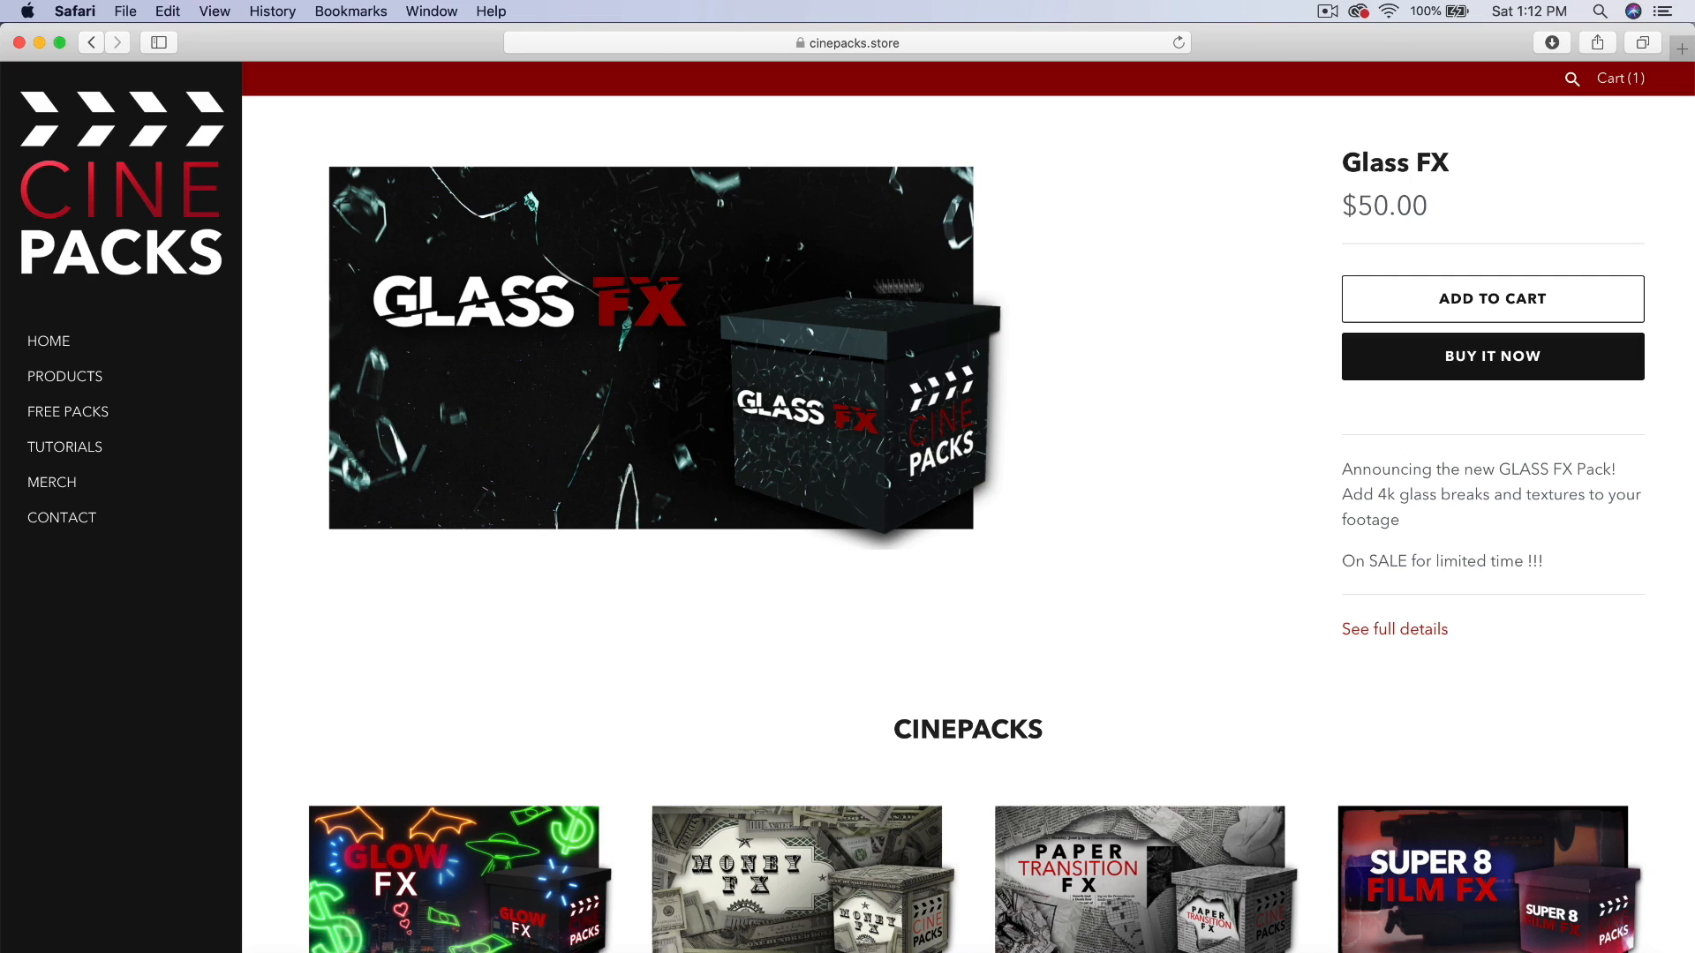
- Look through the CinePacks store home page and open the Free Packs collection
scroll(1206, 332, down, 5)
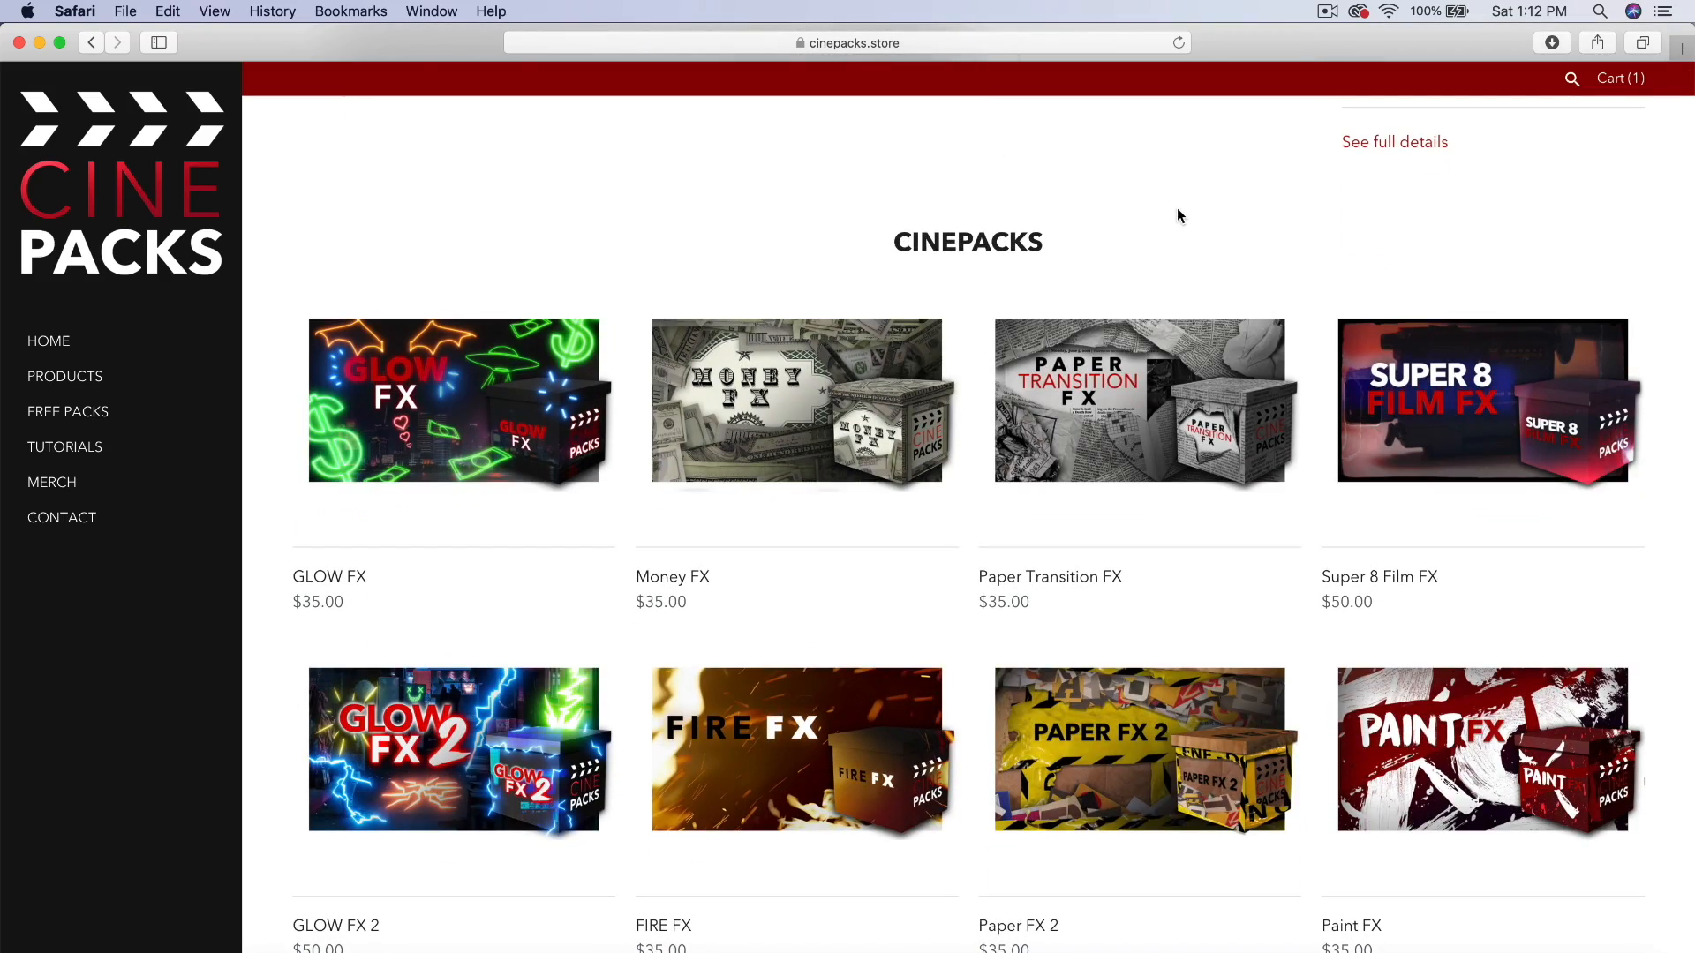
scroll(1178, 214, up, 3)
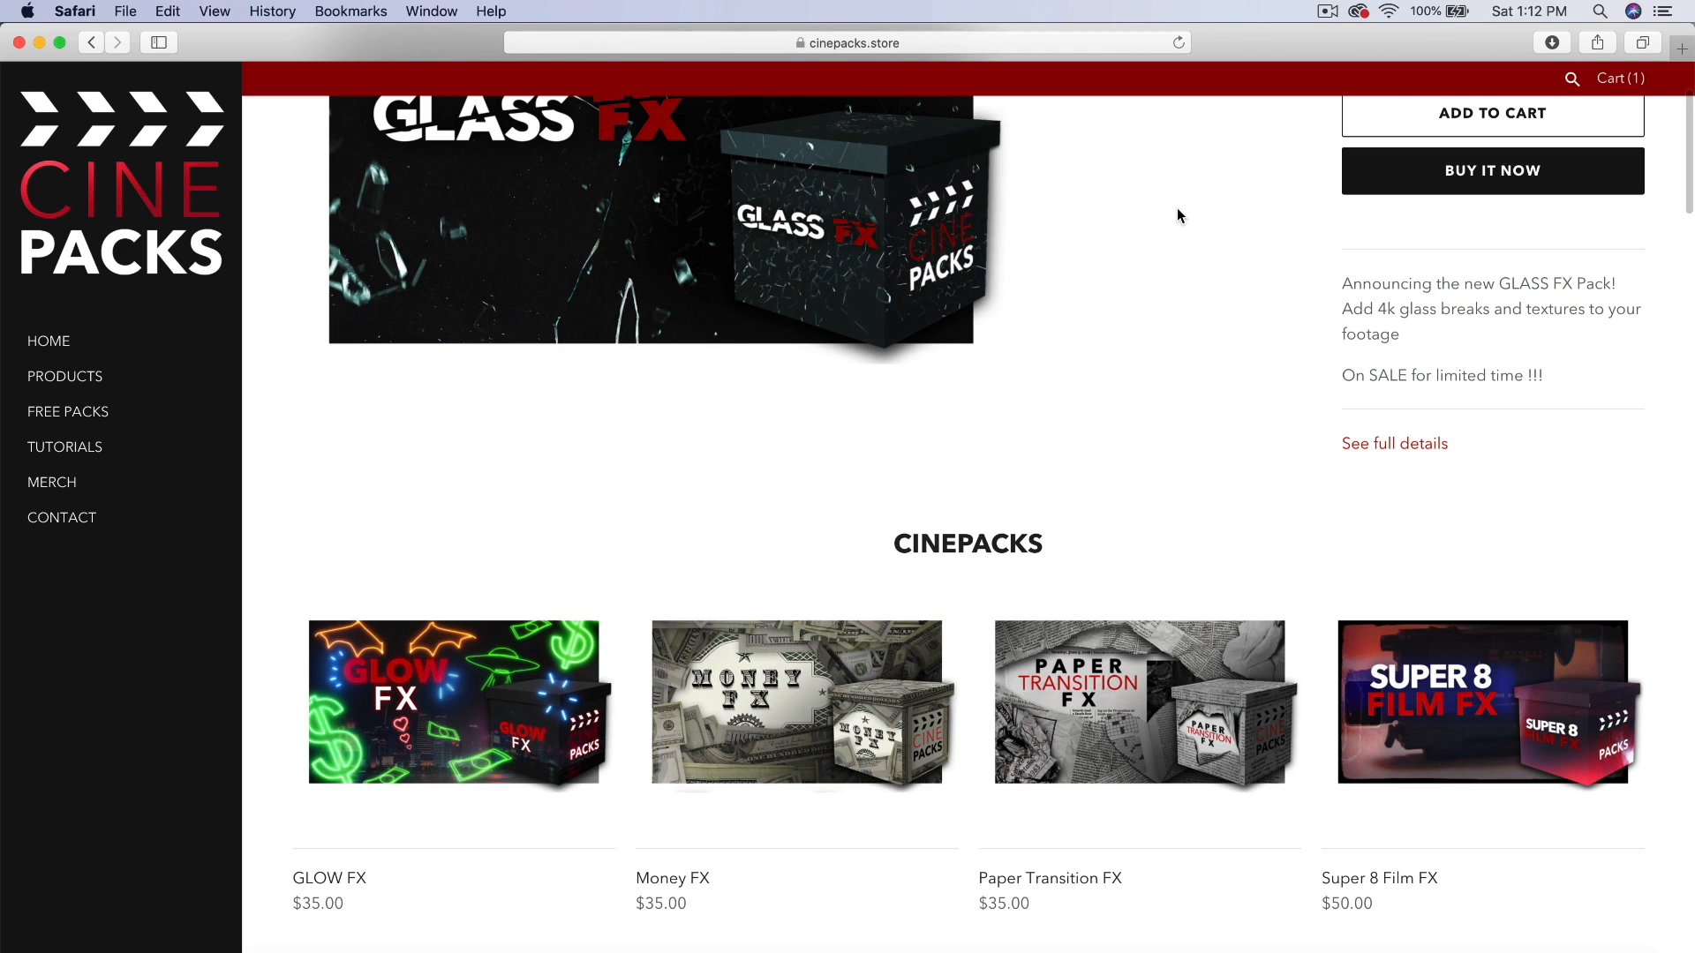
scroll(1177, 215, up, 2)
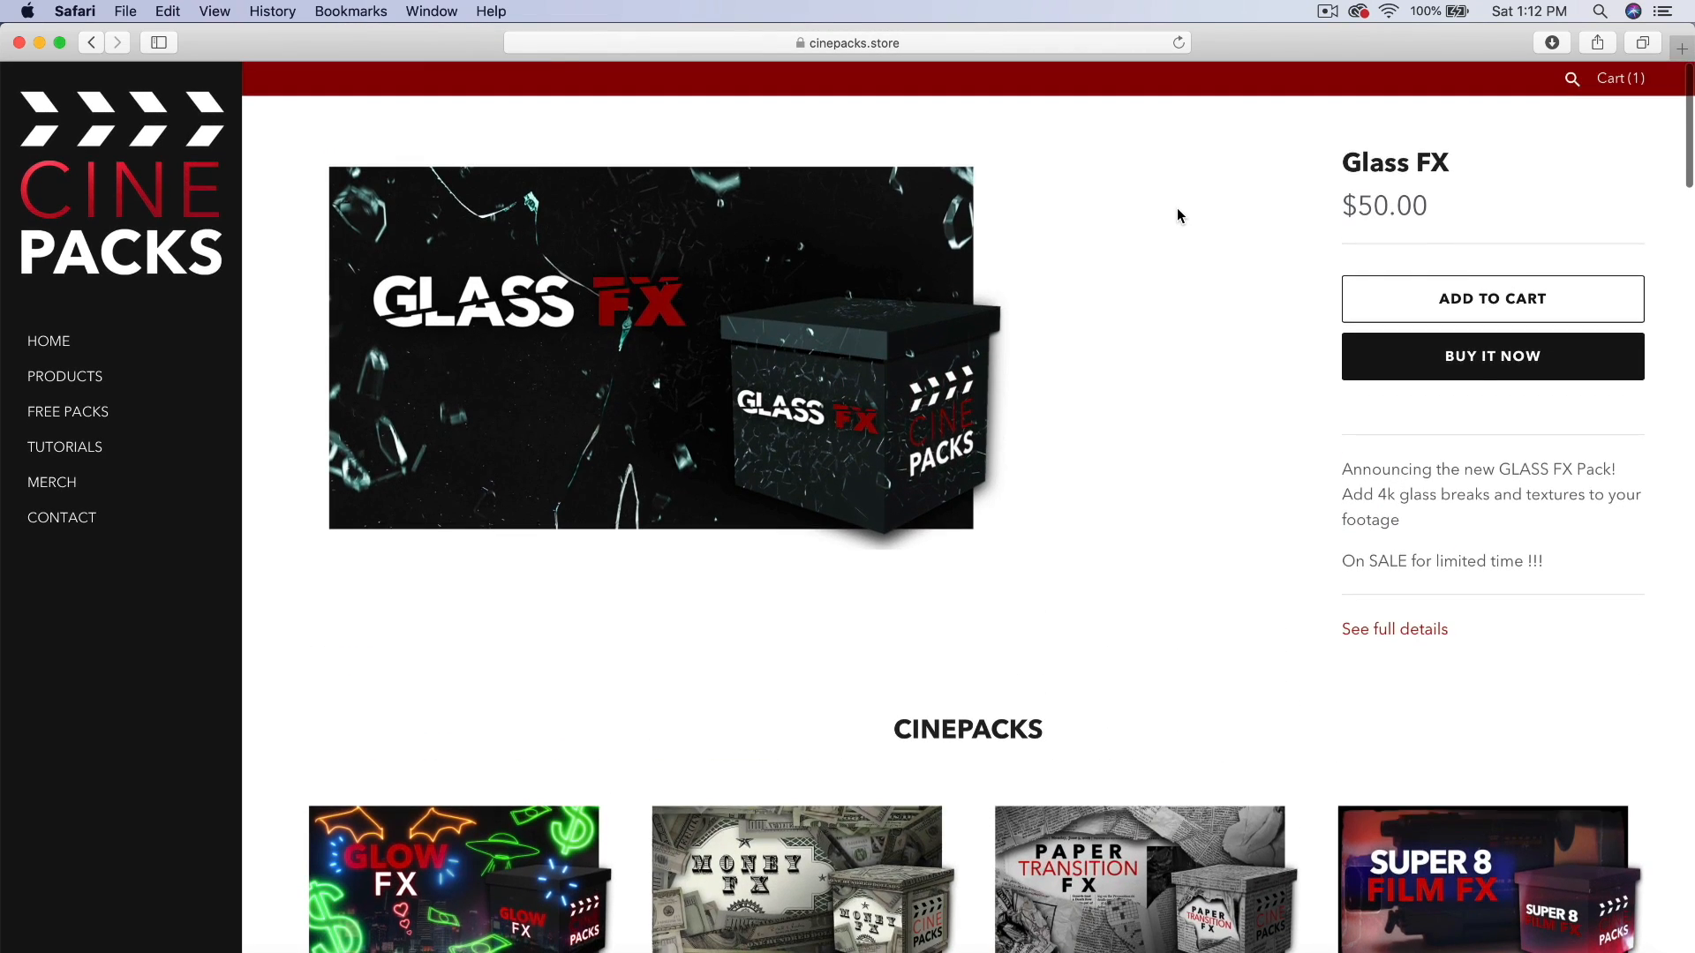
mouse_move(231, 395)
click(81, 412)
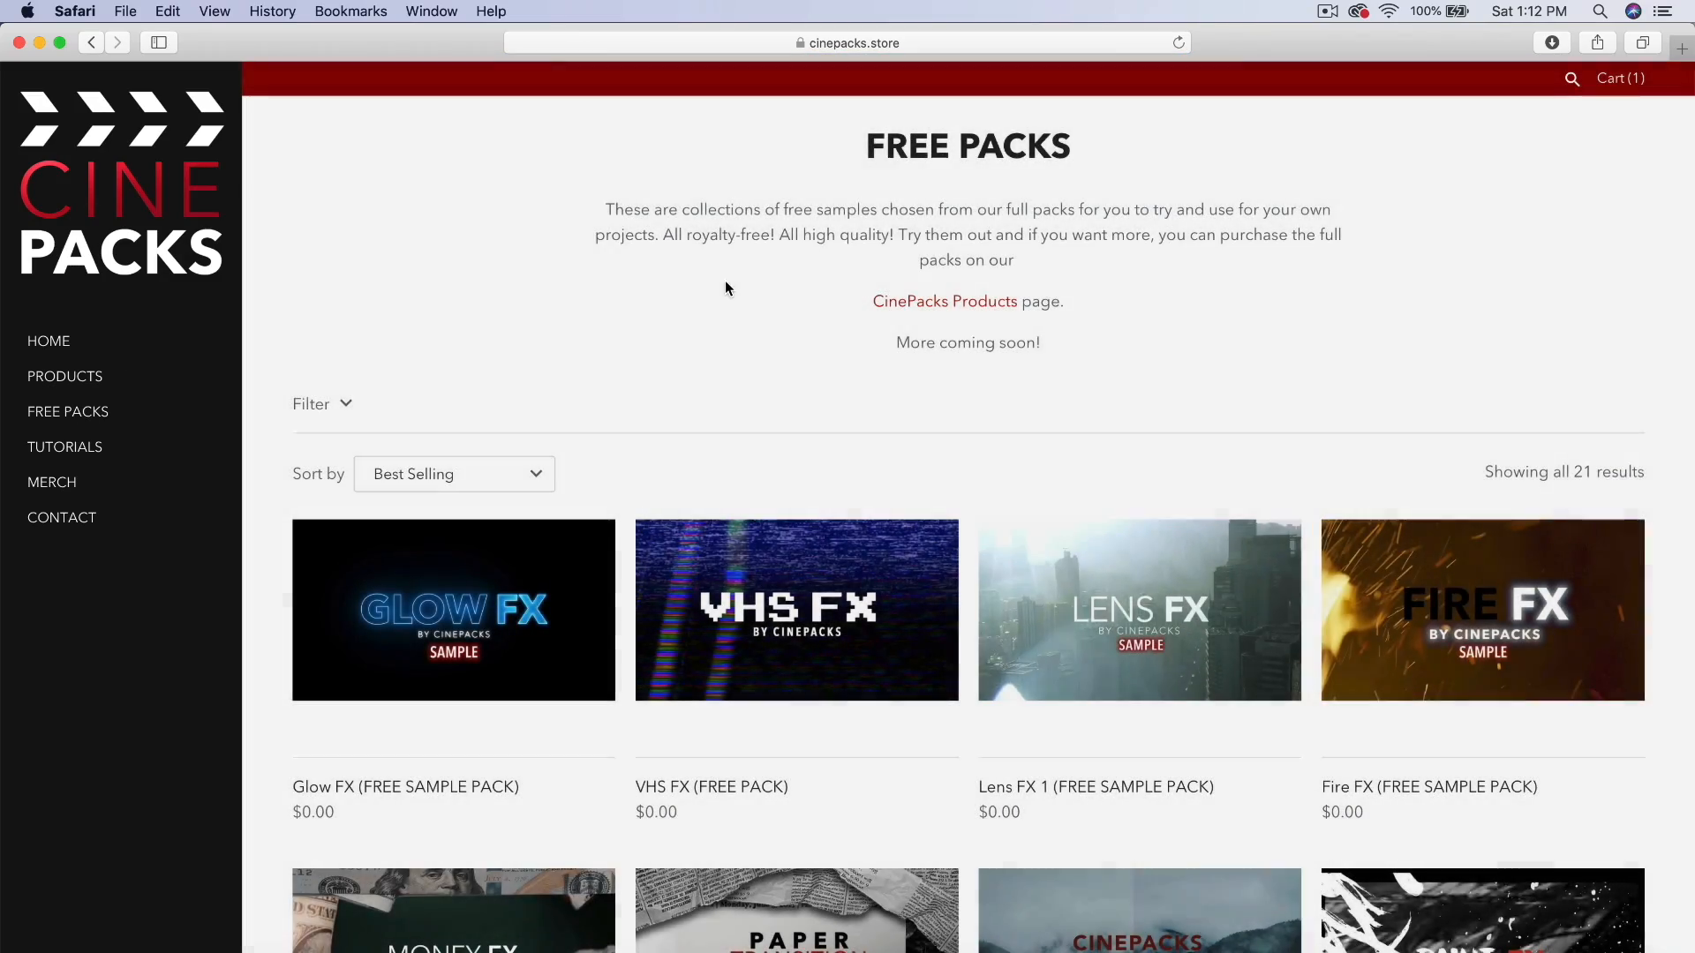
- Find the Glass FX (FREE SAMPLE PACK) in the free packs and open its product page
scroll(889, 403, down, 4)
scroll(888, 403, down, 8)
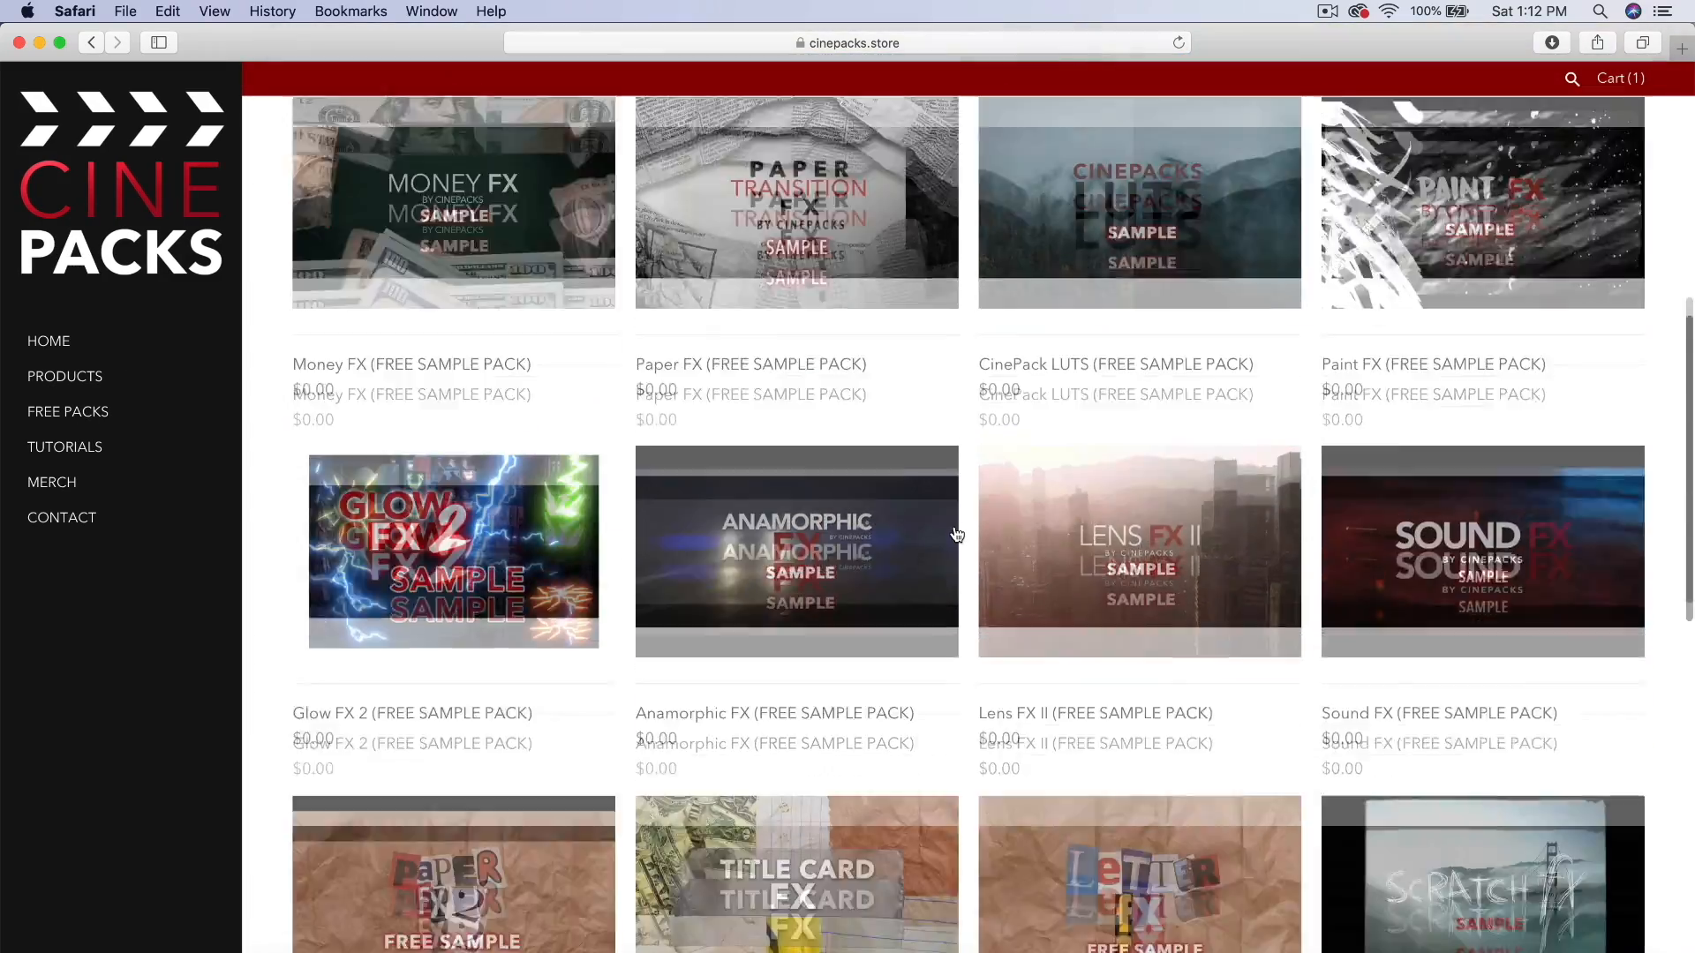
scroll(955, 533, down, 5)
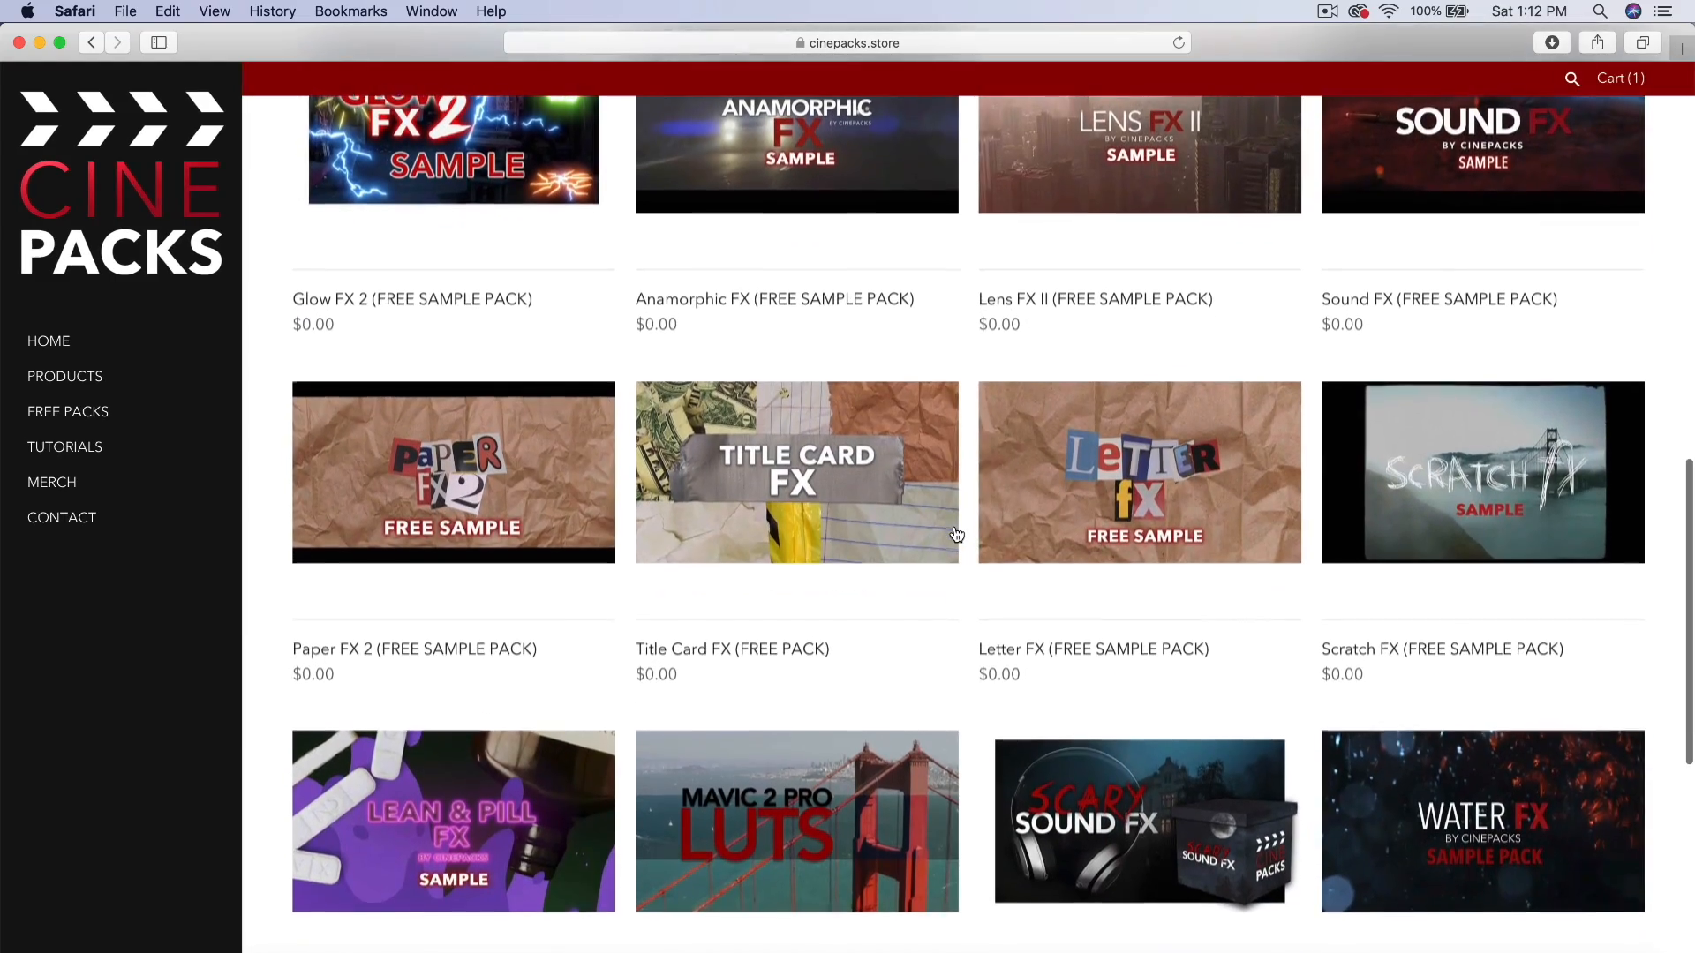
scroll(956, 533, down, 5)
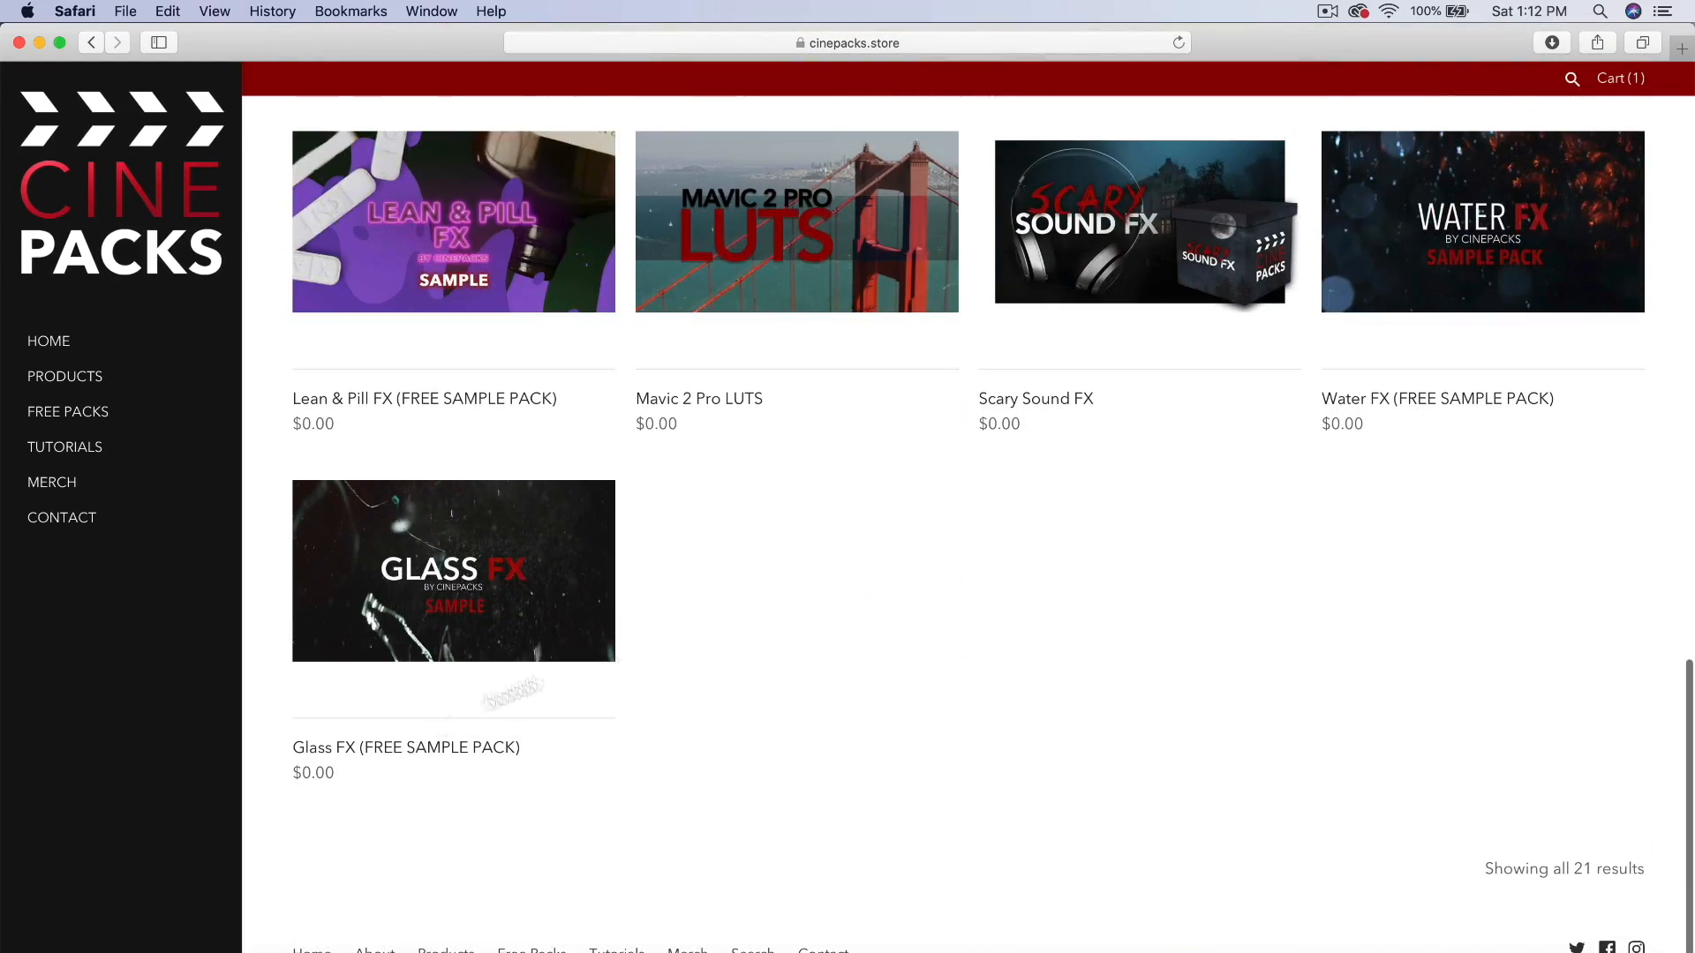
click(404, 749)
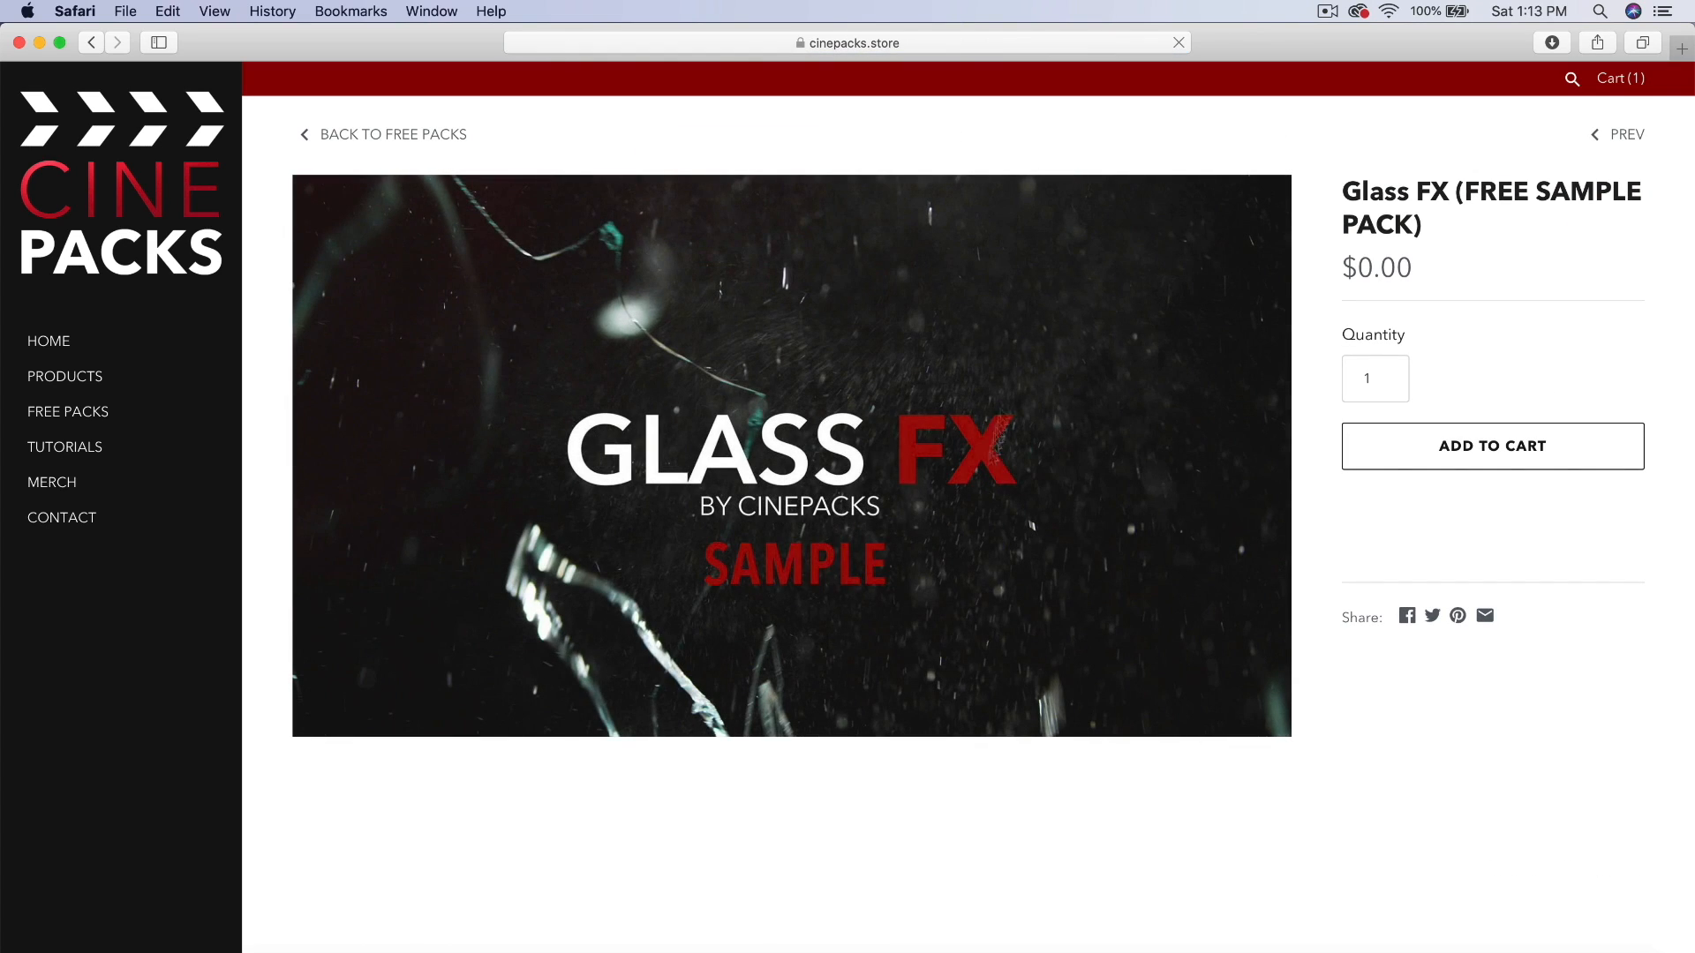
- Review the Glass FX sample pack's description and price, open the cart and proceed to checkout
scroll(1127, 230, down, 4)
scroll(1134, 454, down, 4)
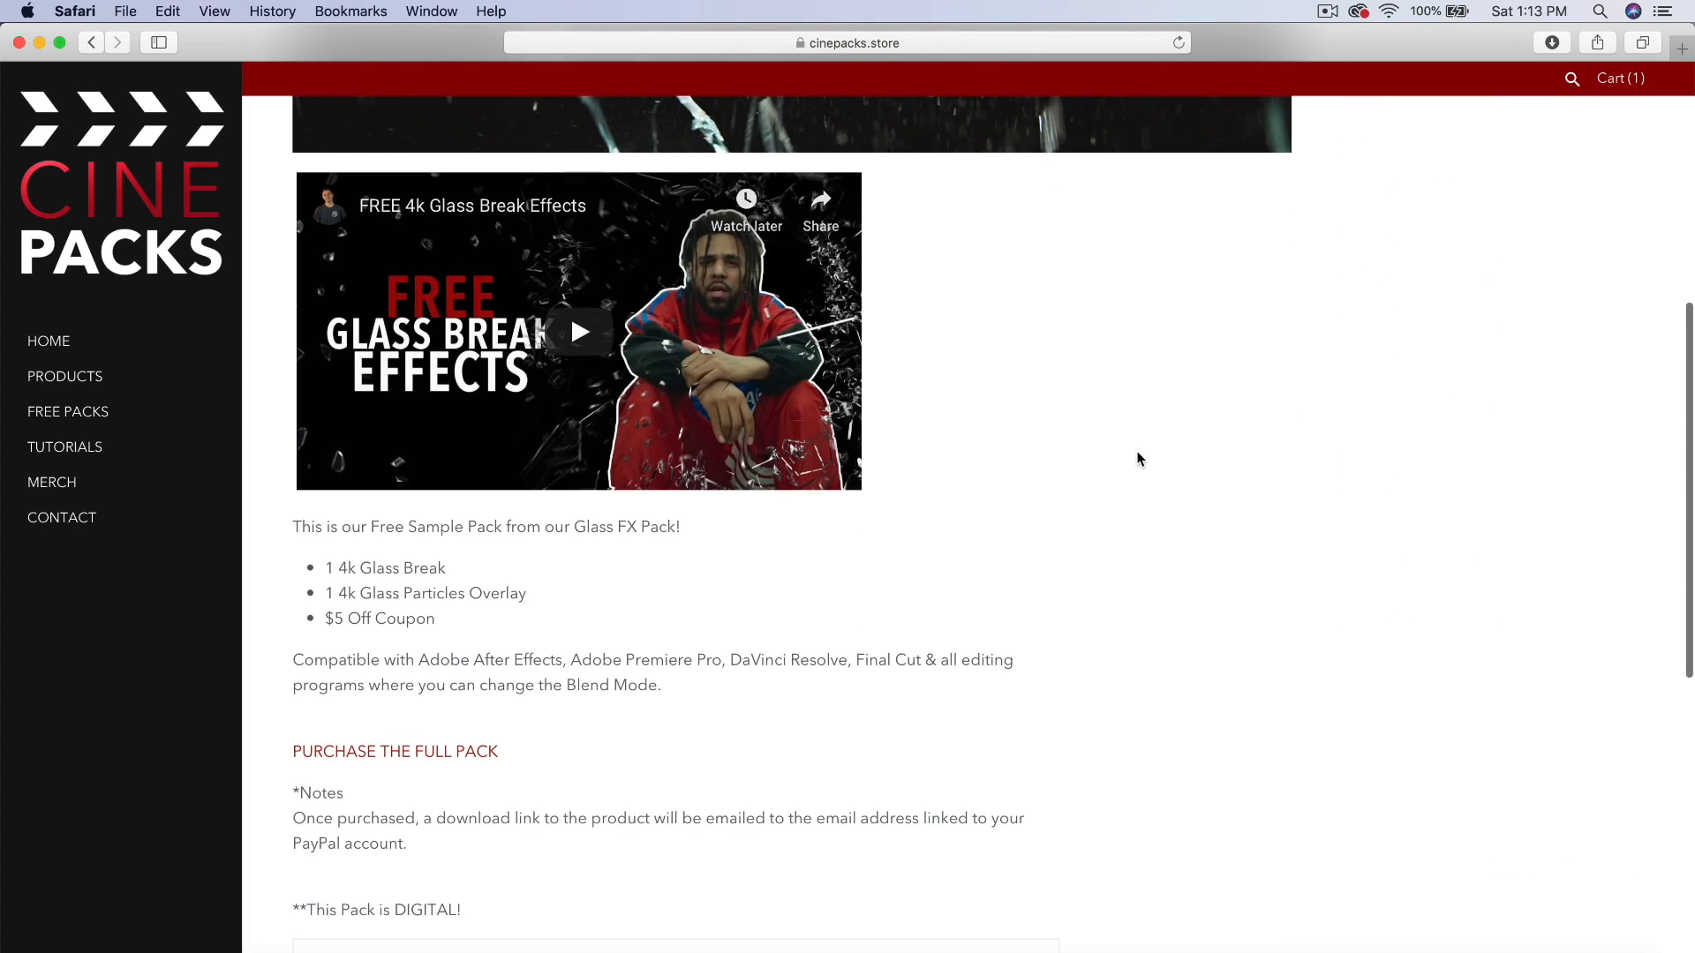
scroll(1035, 421, up, 8)
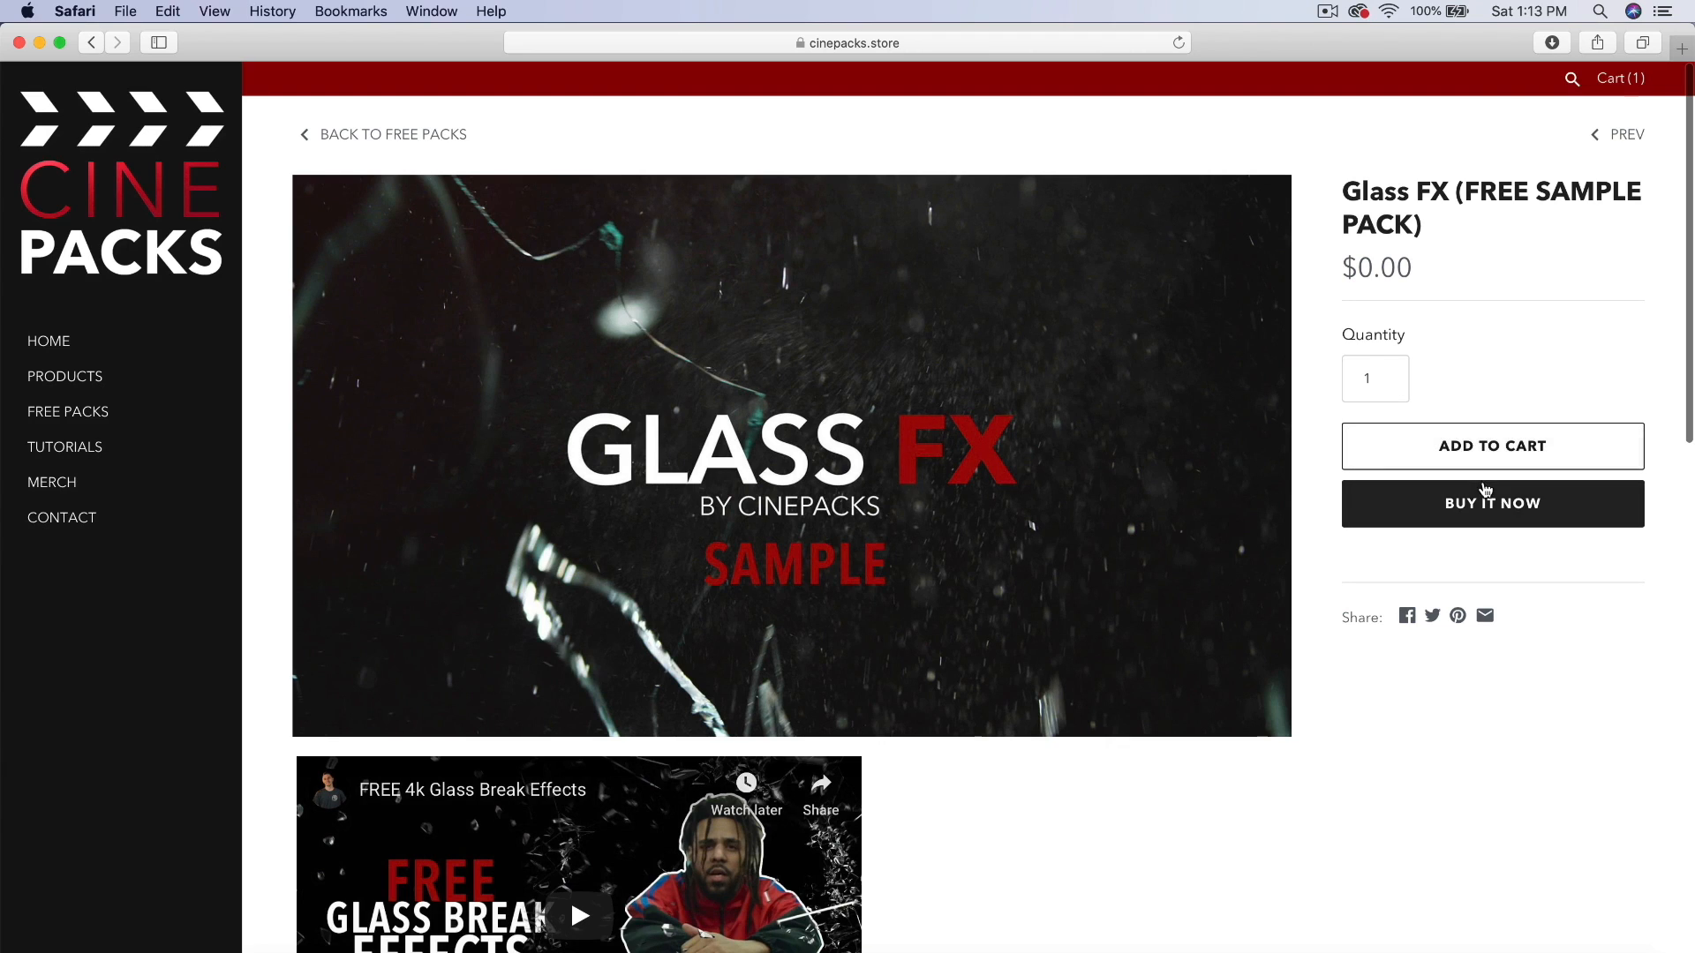
drag(1420, 263, 1322, 255)
click(1482, 258)
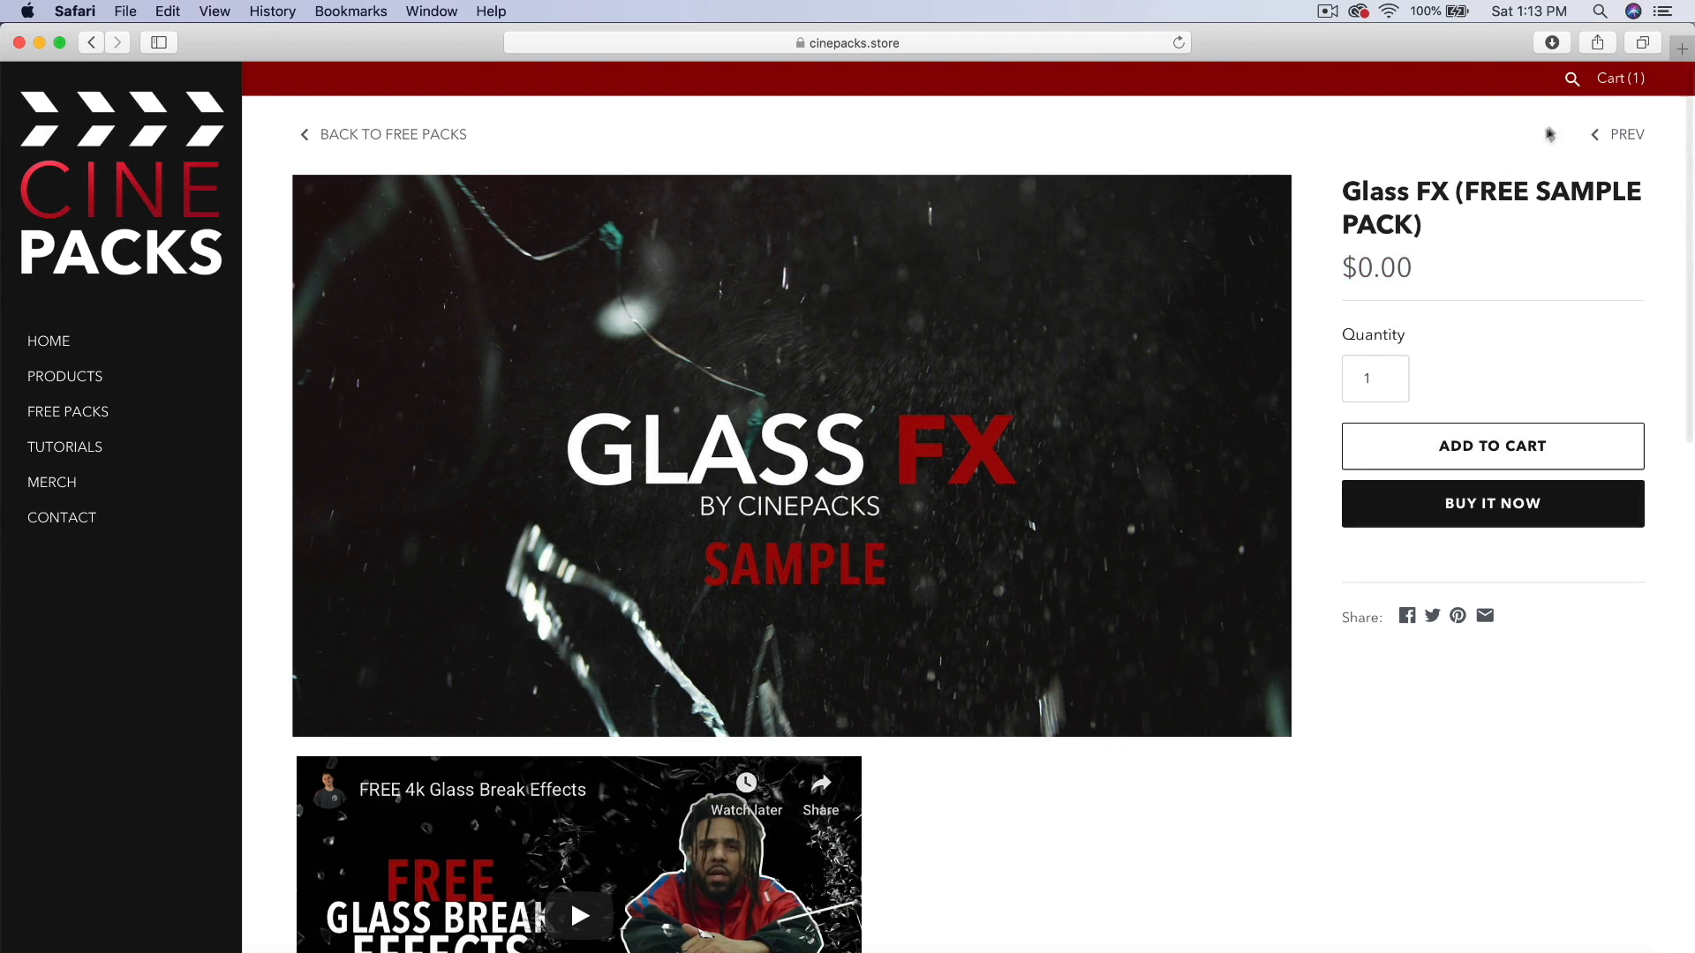
click(1606, 81)
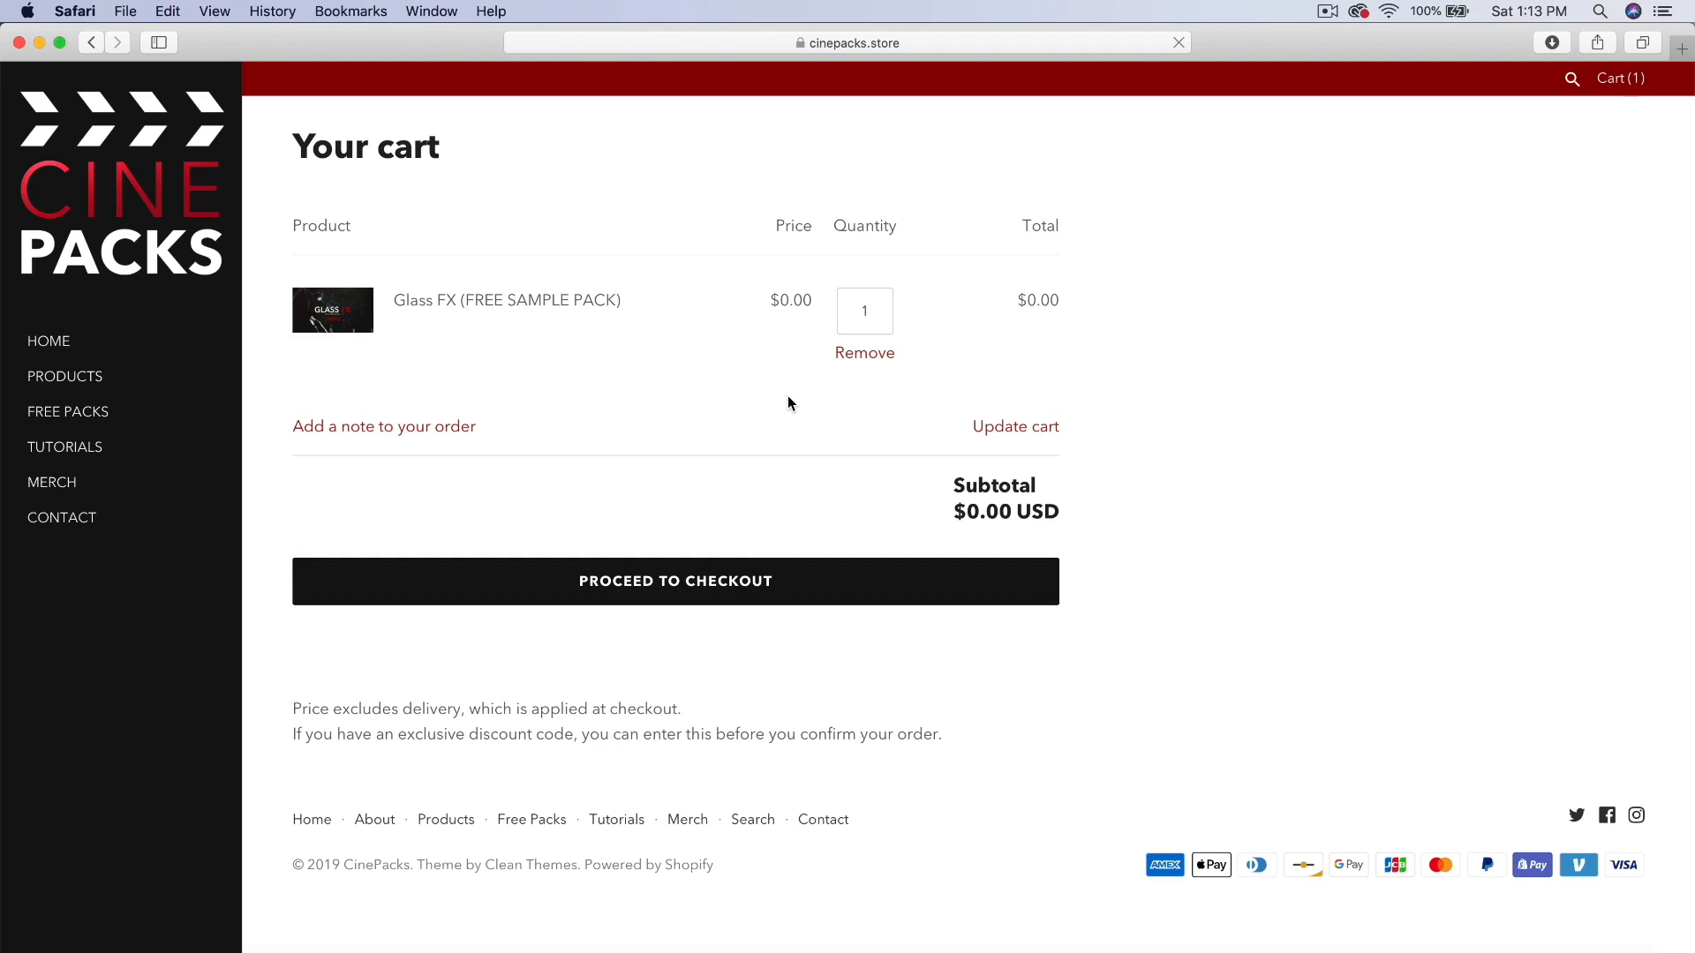
click(717, 589)
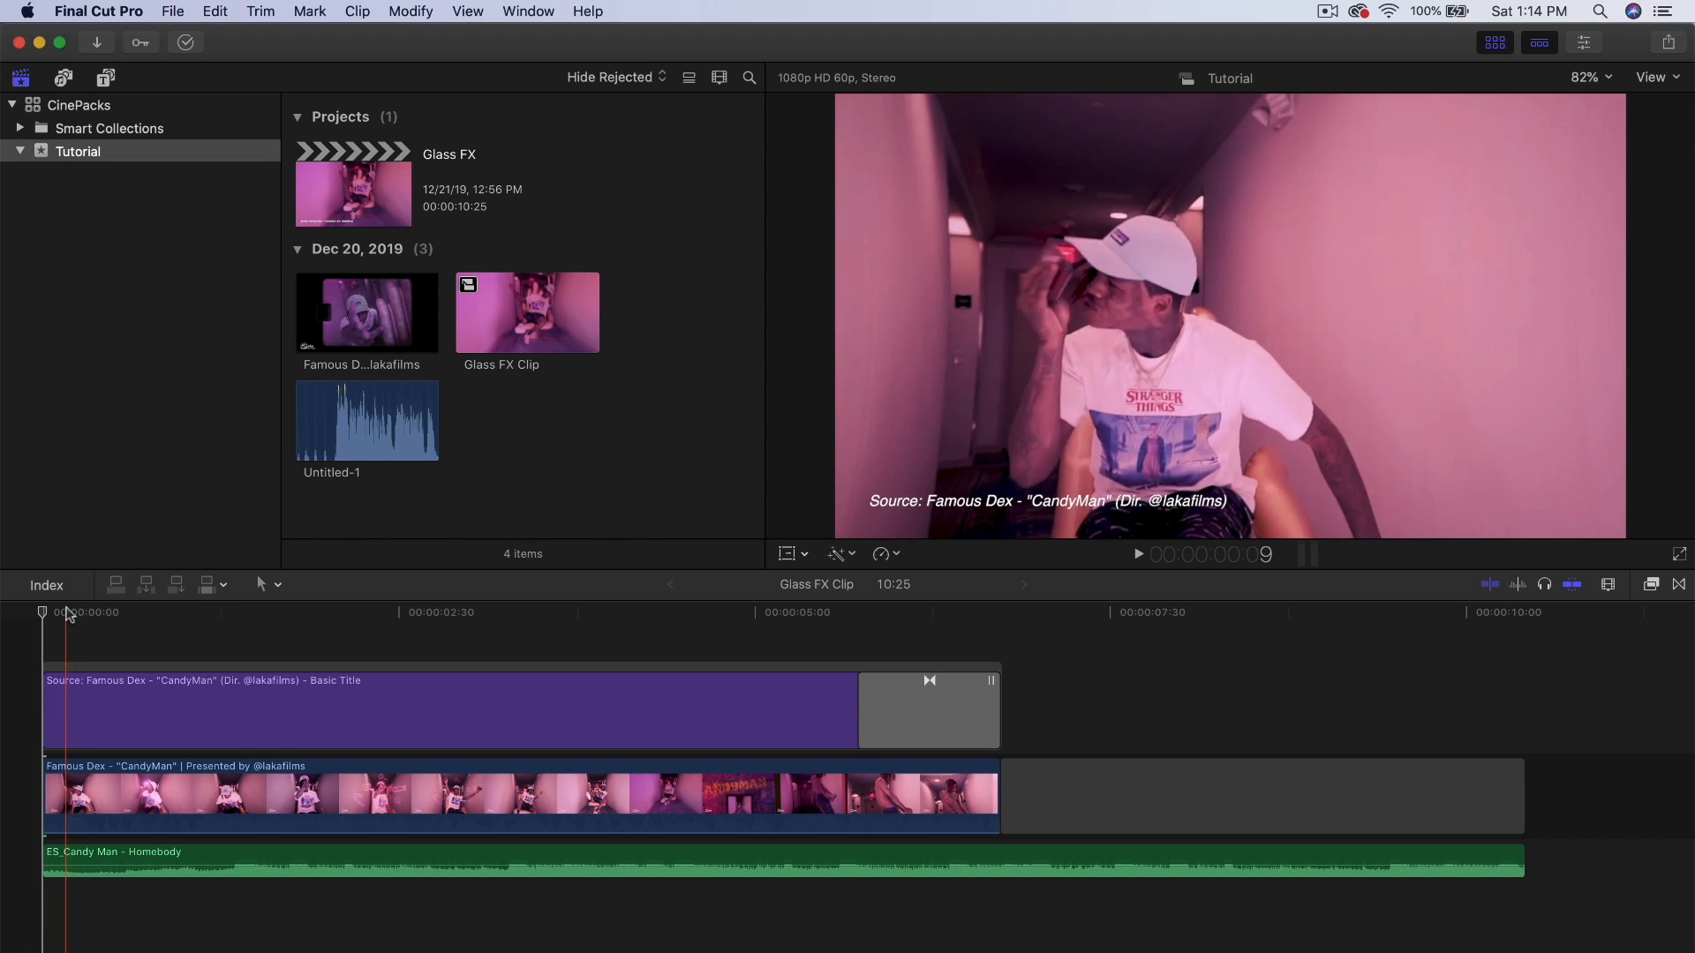
- Start a media import in Final Cut Pro and open the CinePacks Glass FX SAMPLE folder on the Desktop
click(172, 10)
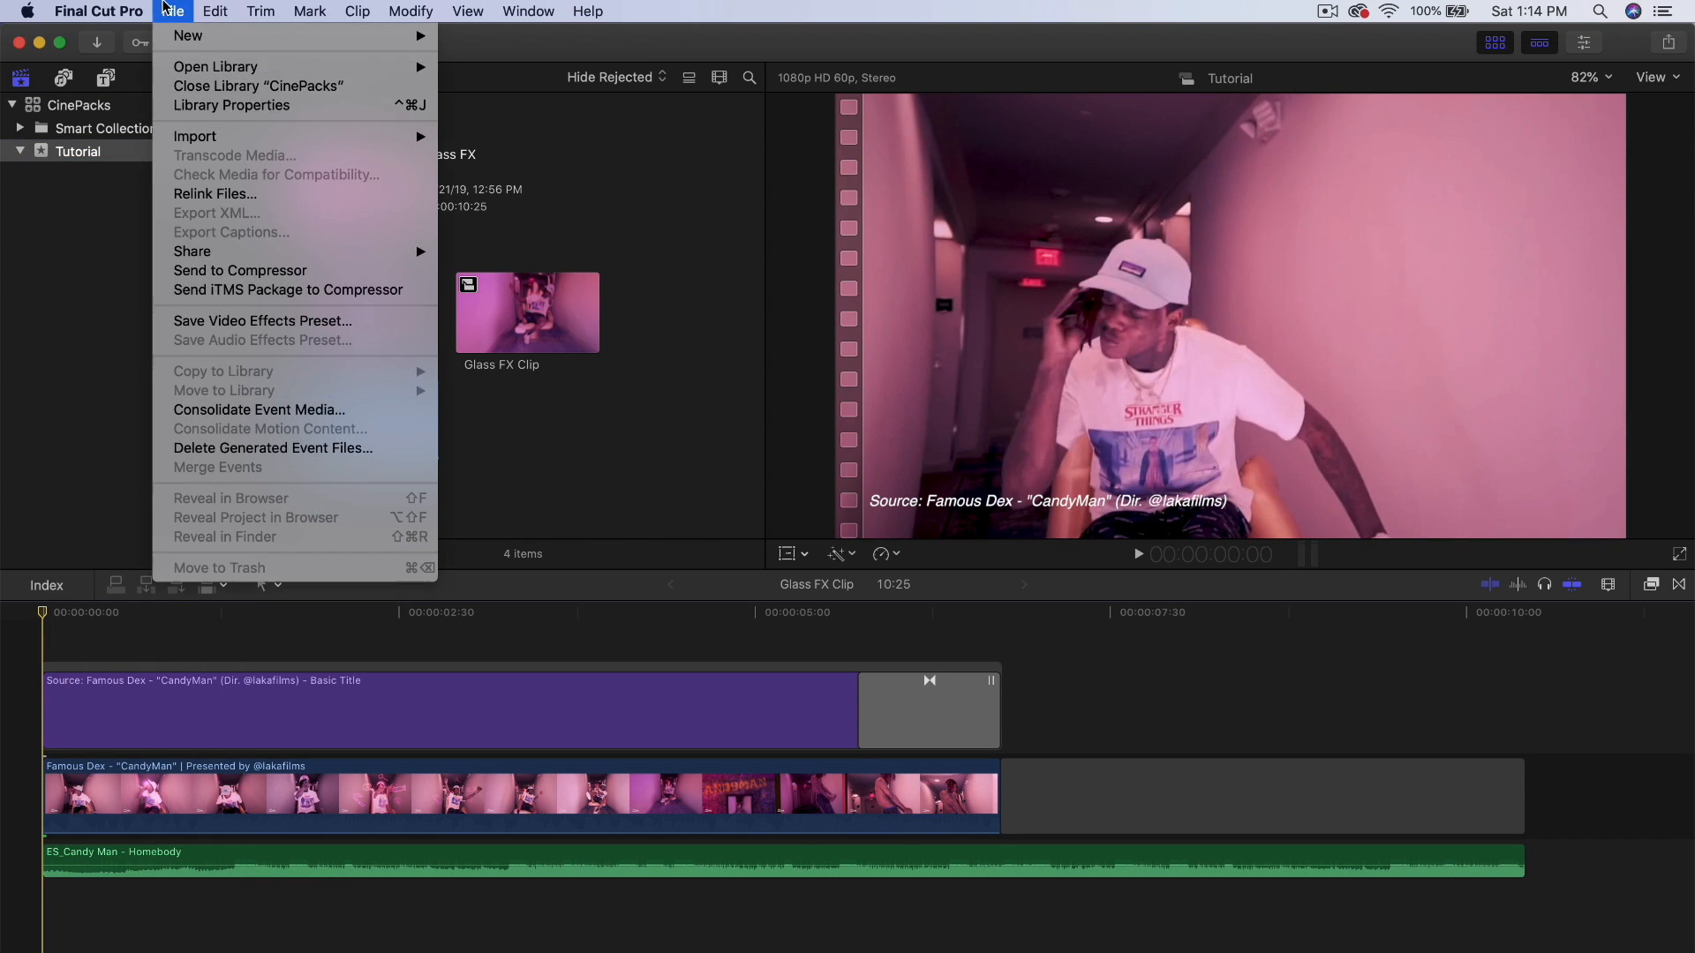
mouse_move(235, 139)
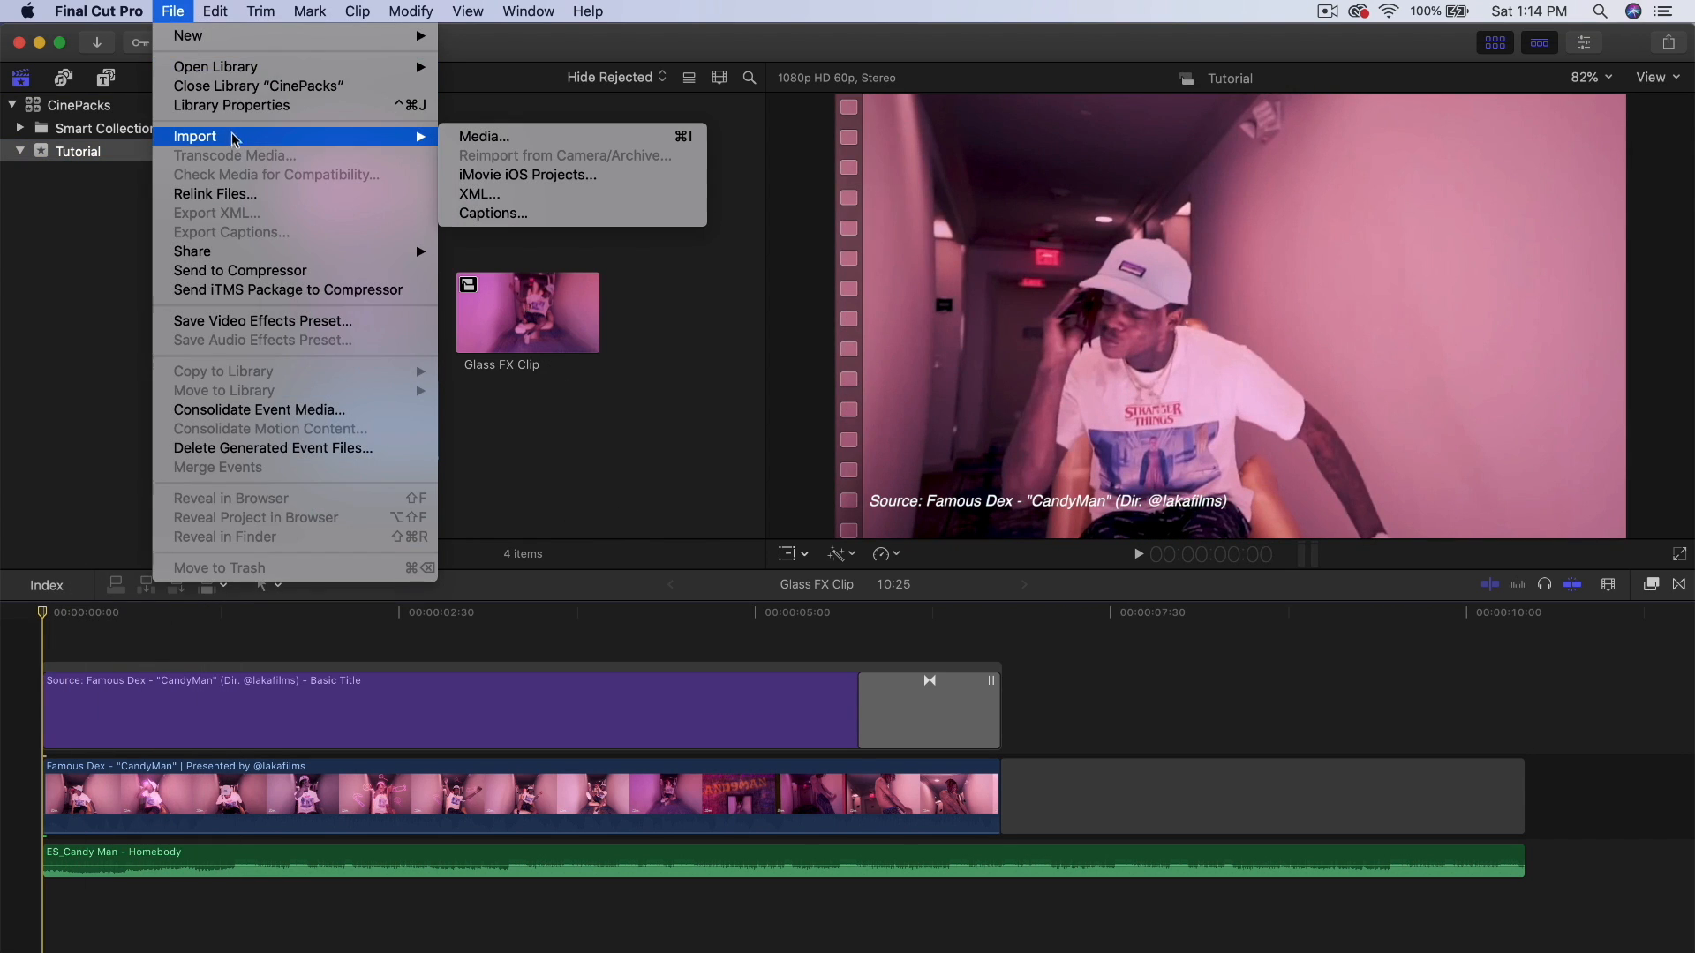
click(476, 144)
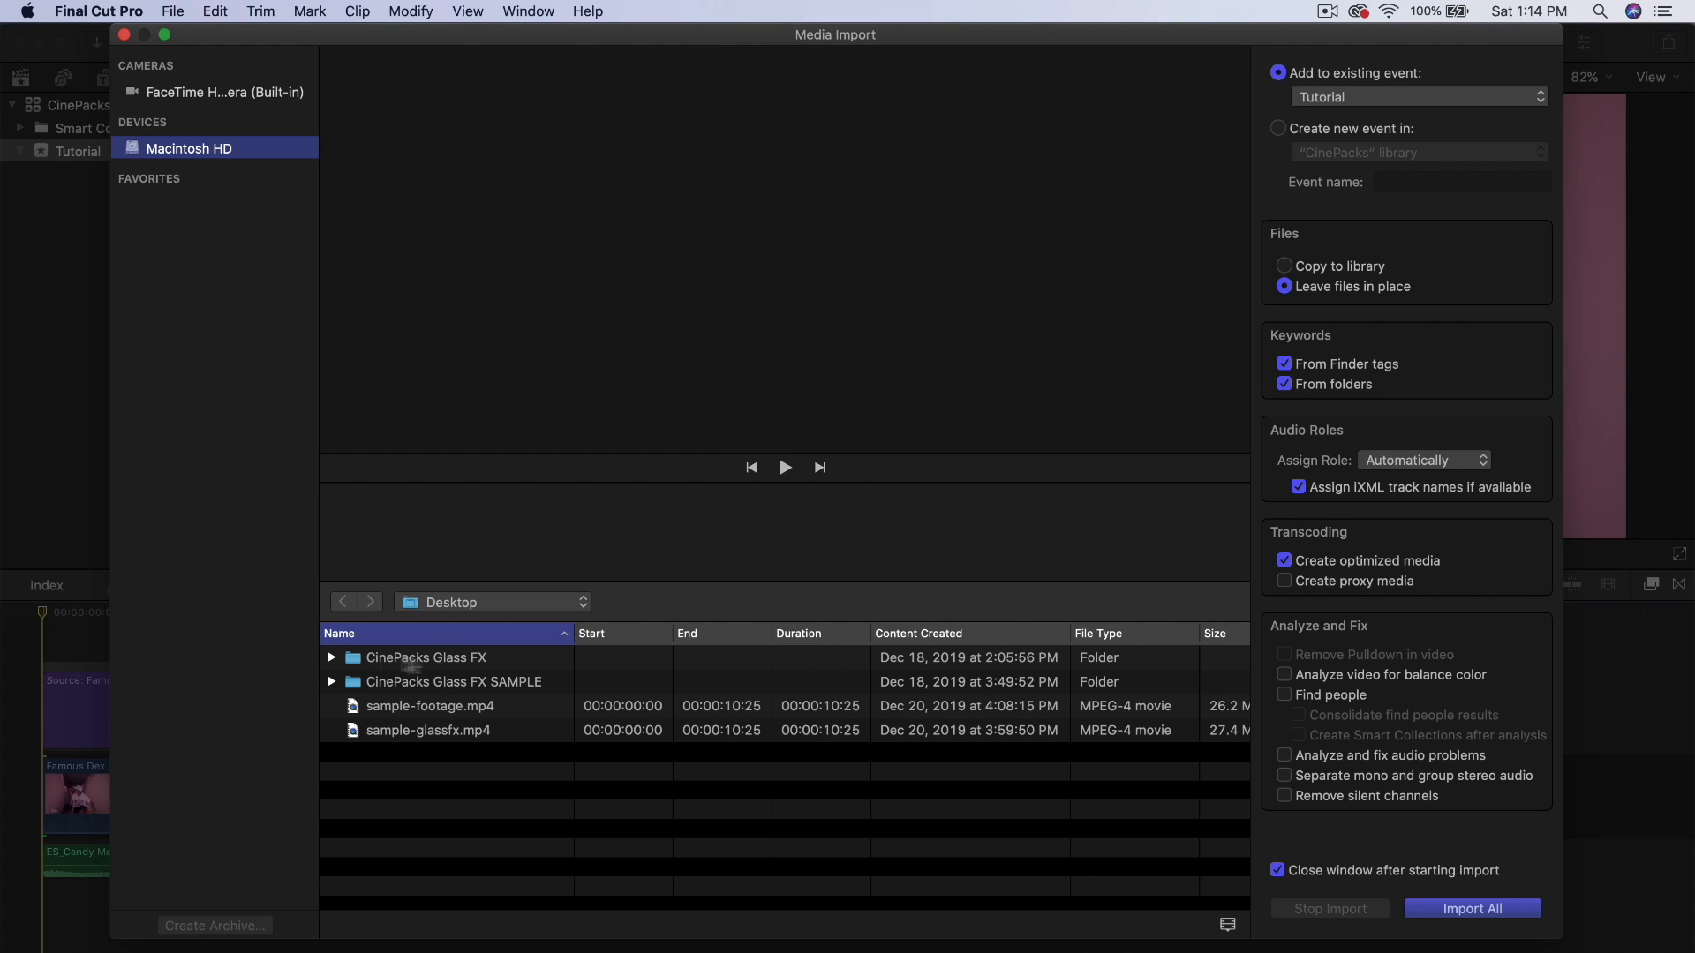
click(392, 668)
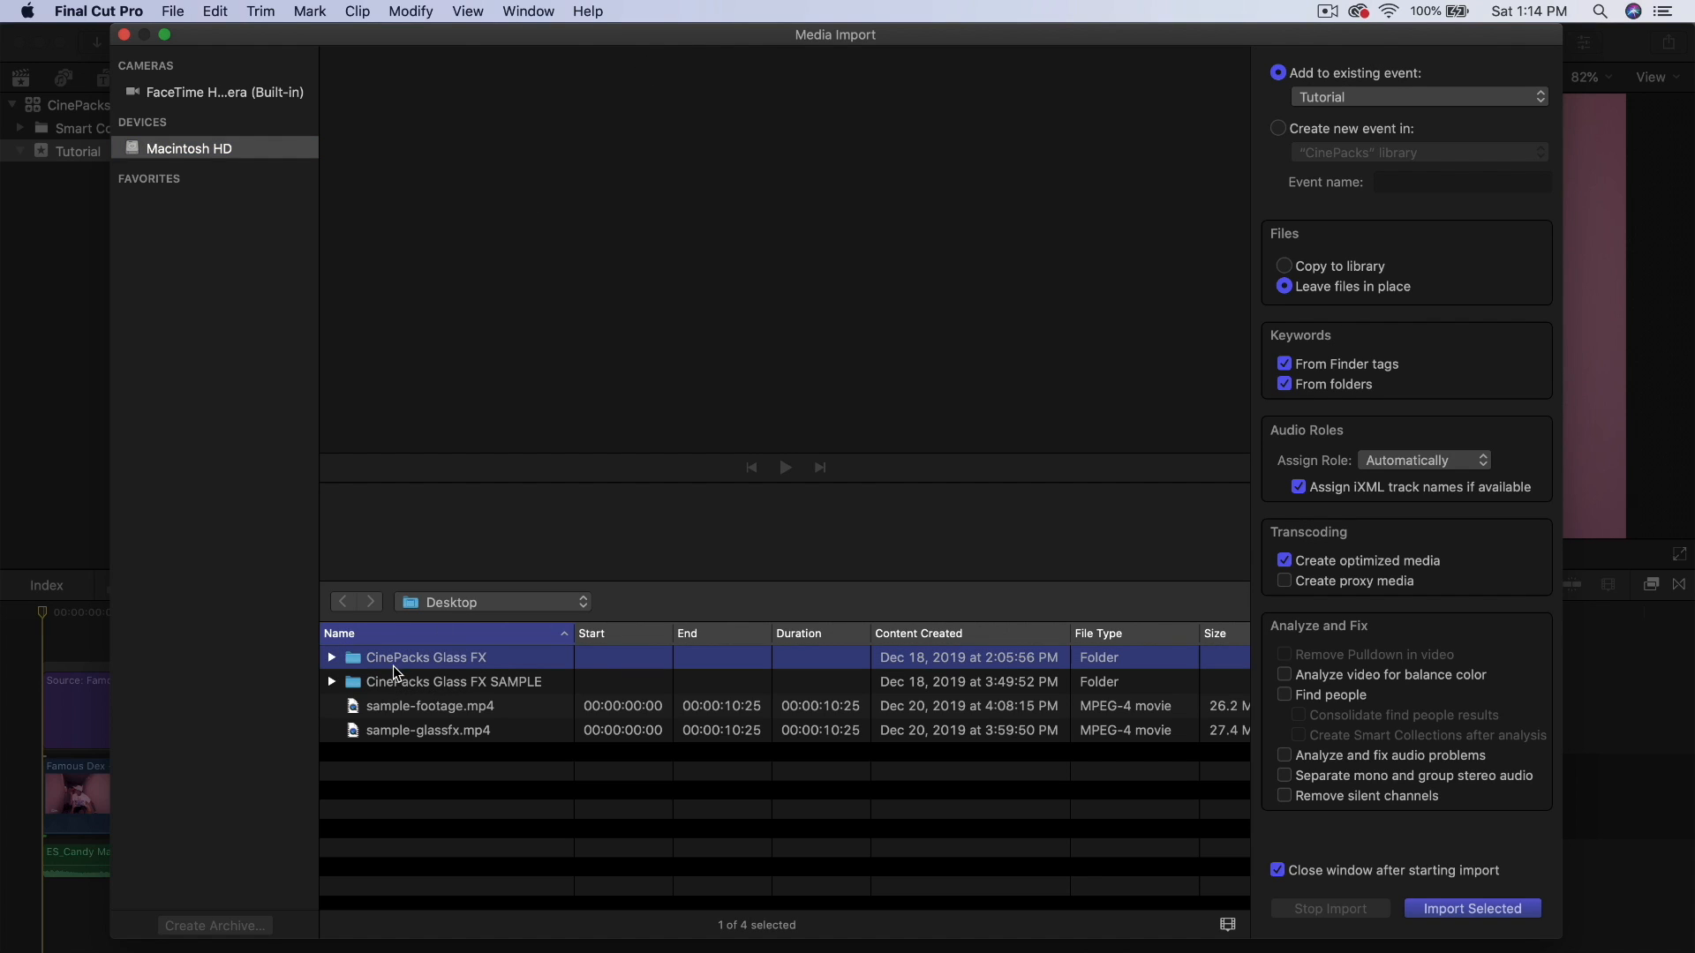
click(392, 688)
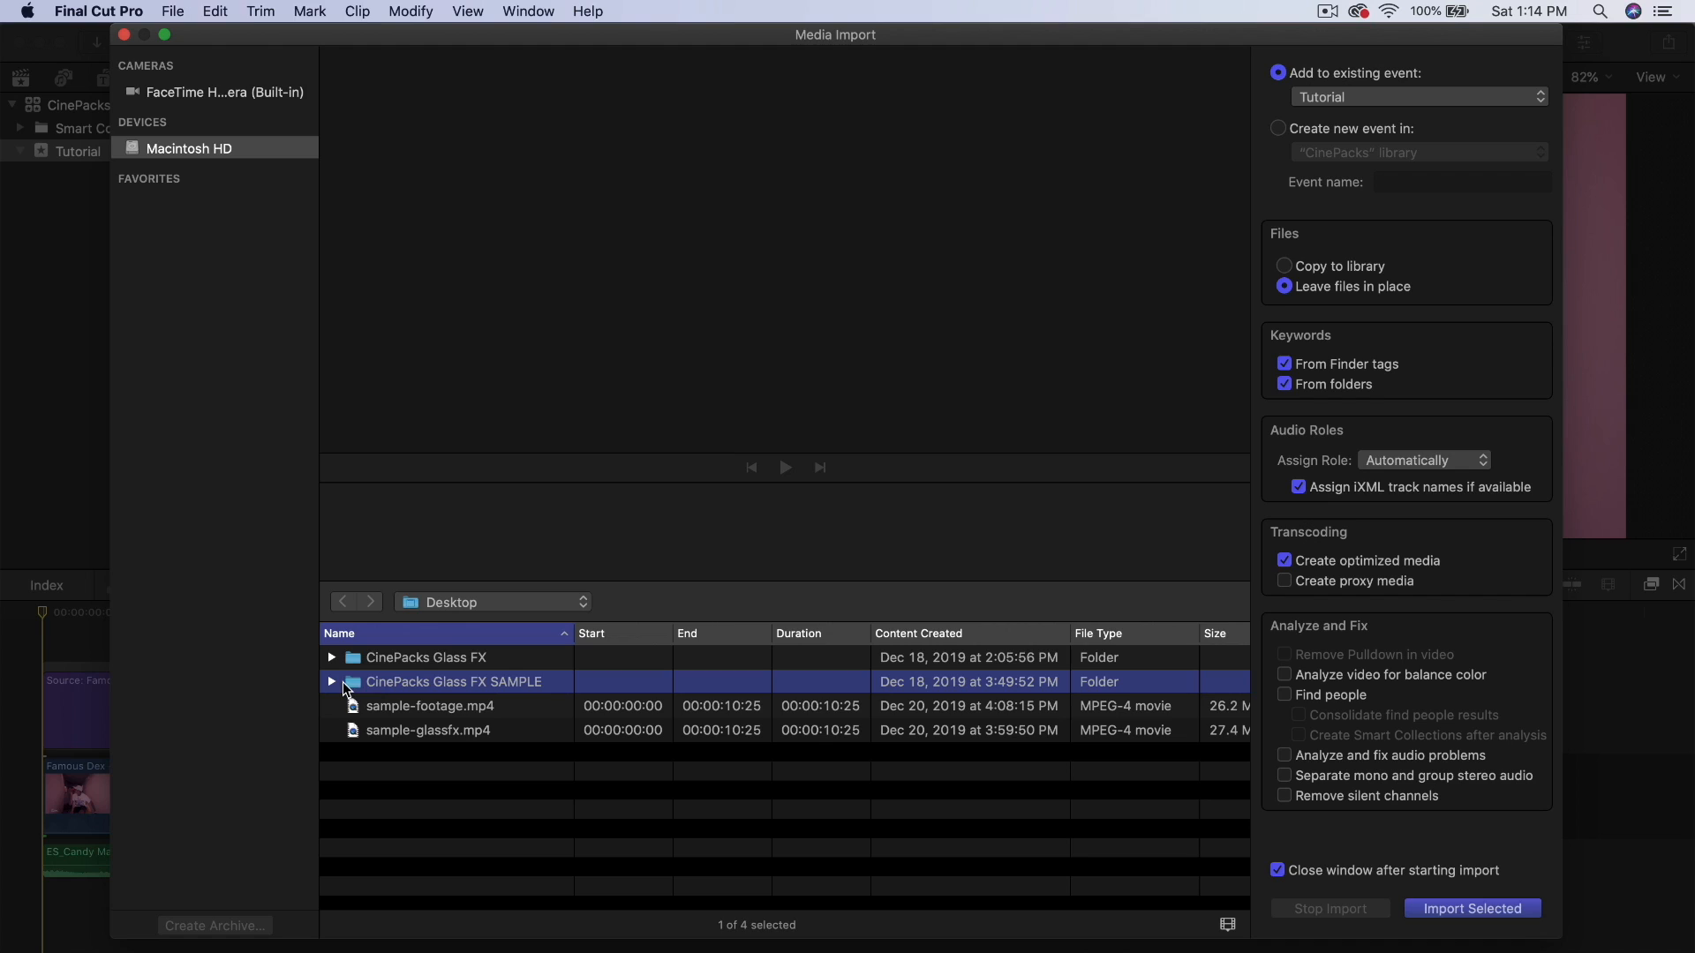
double_click(483, 680)
- Preview the $5 off Coupon.pdf and play back the 3d Glass Accents (6).mov clip in the import window
click(426, 664)
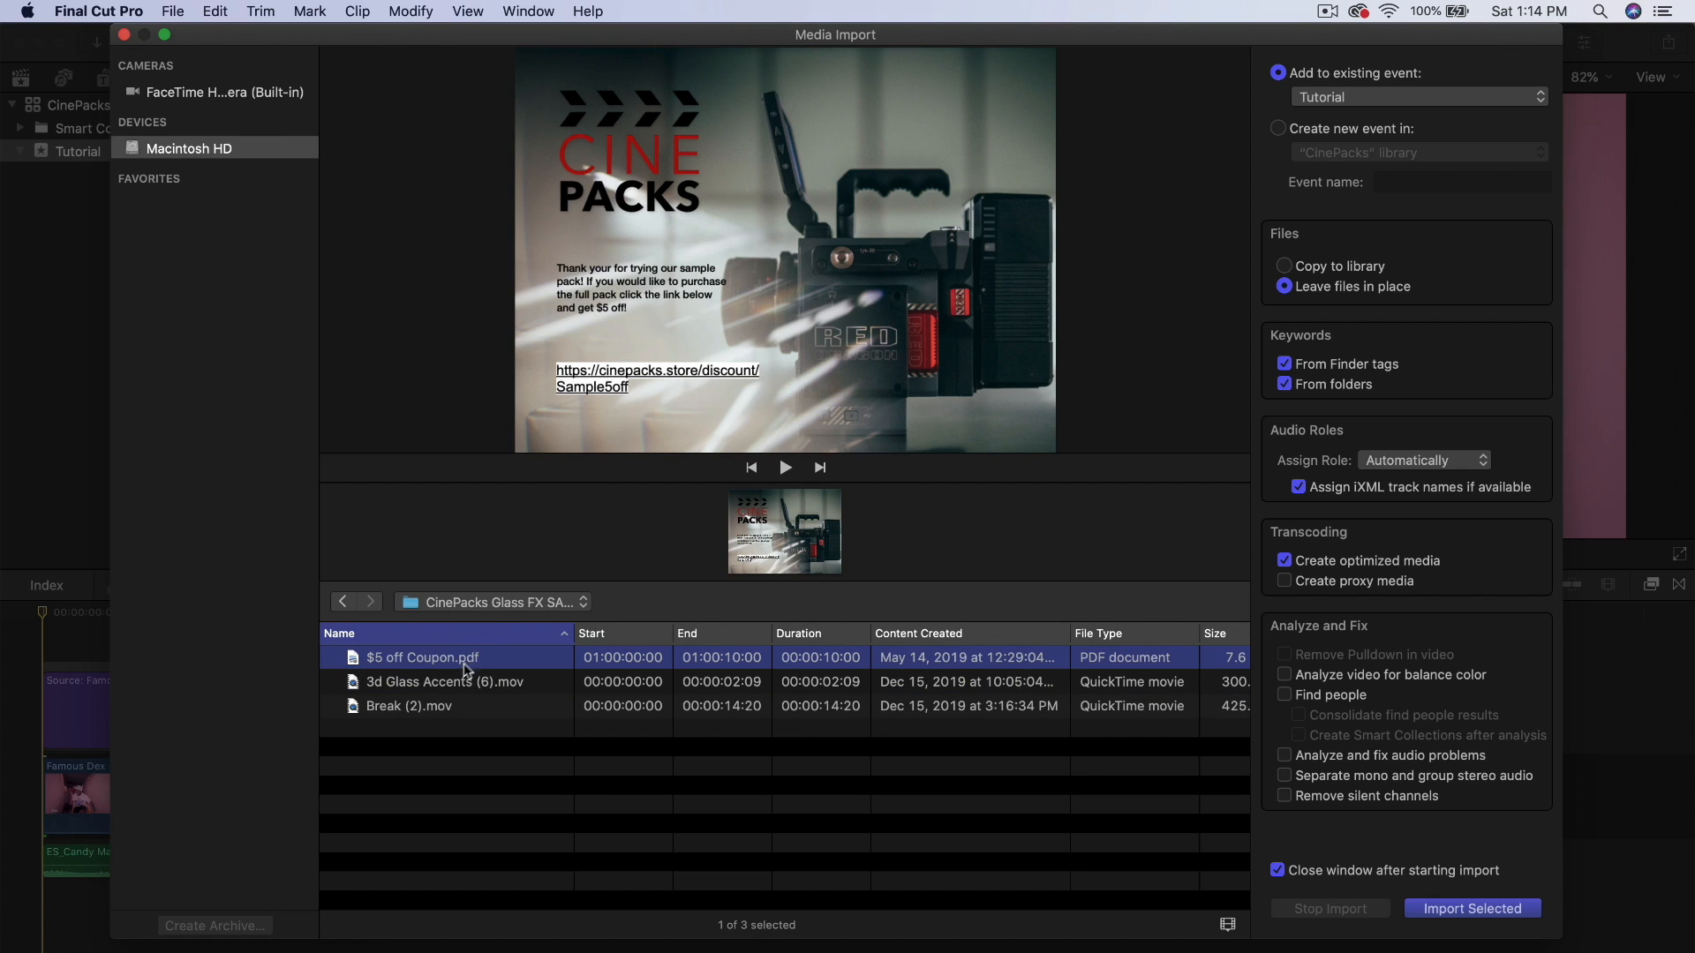
click(453, 683)
key(Down)
key(Up)
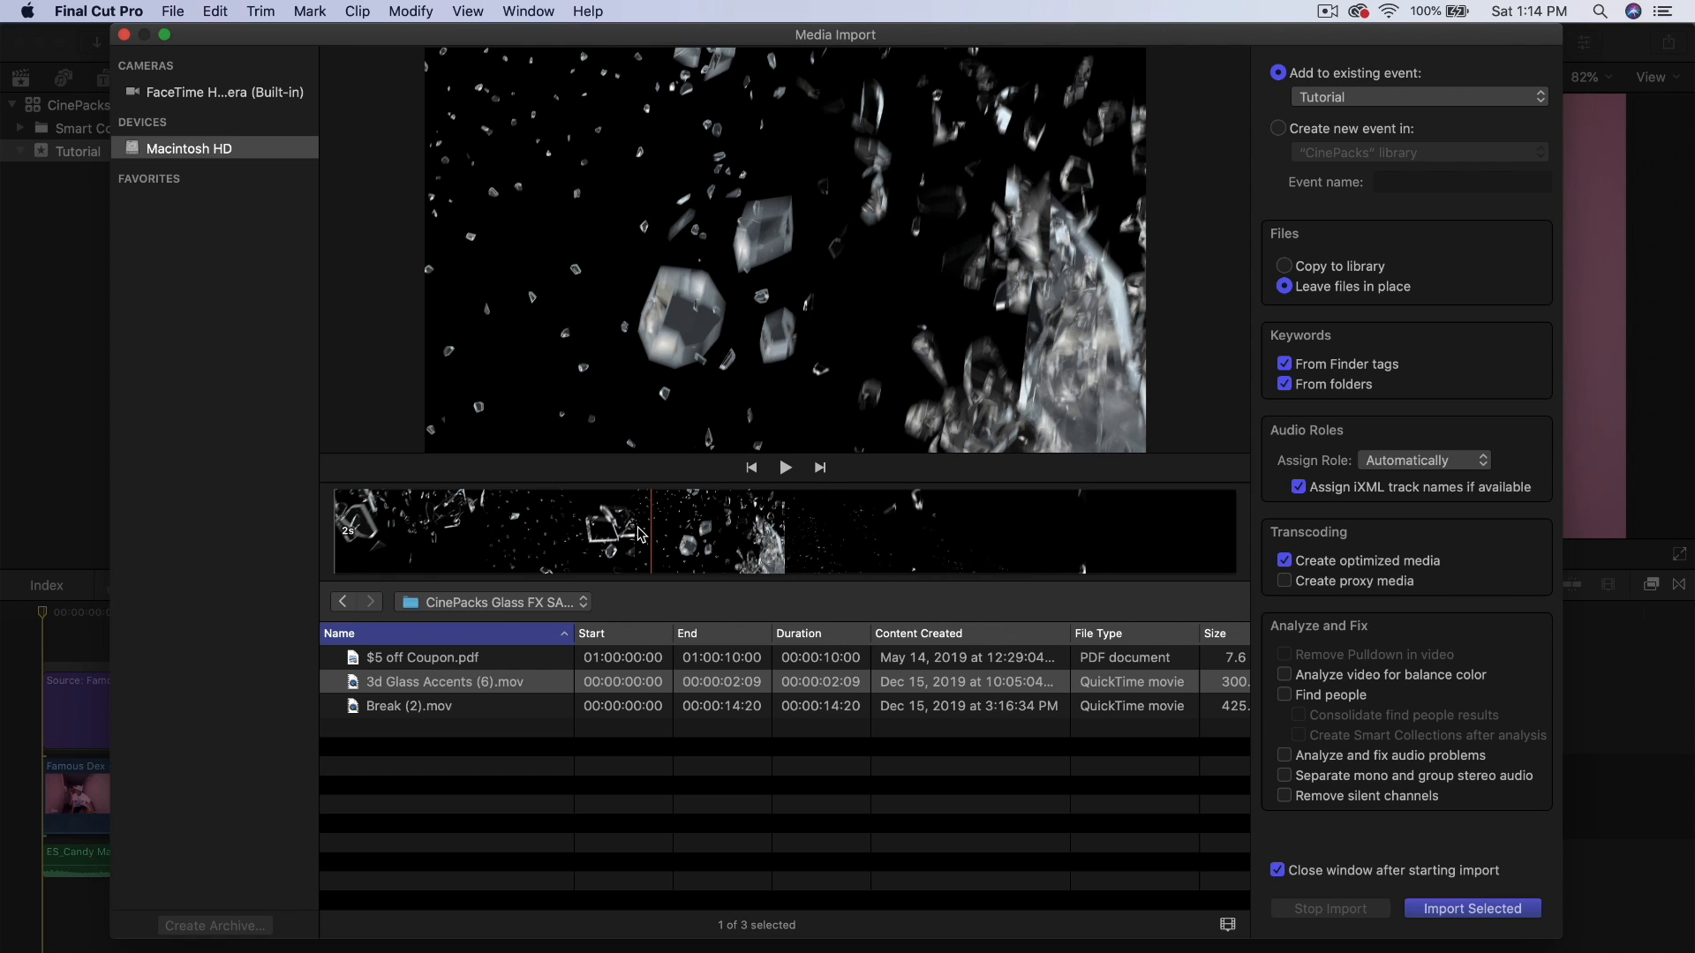
key(space)
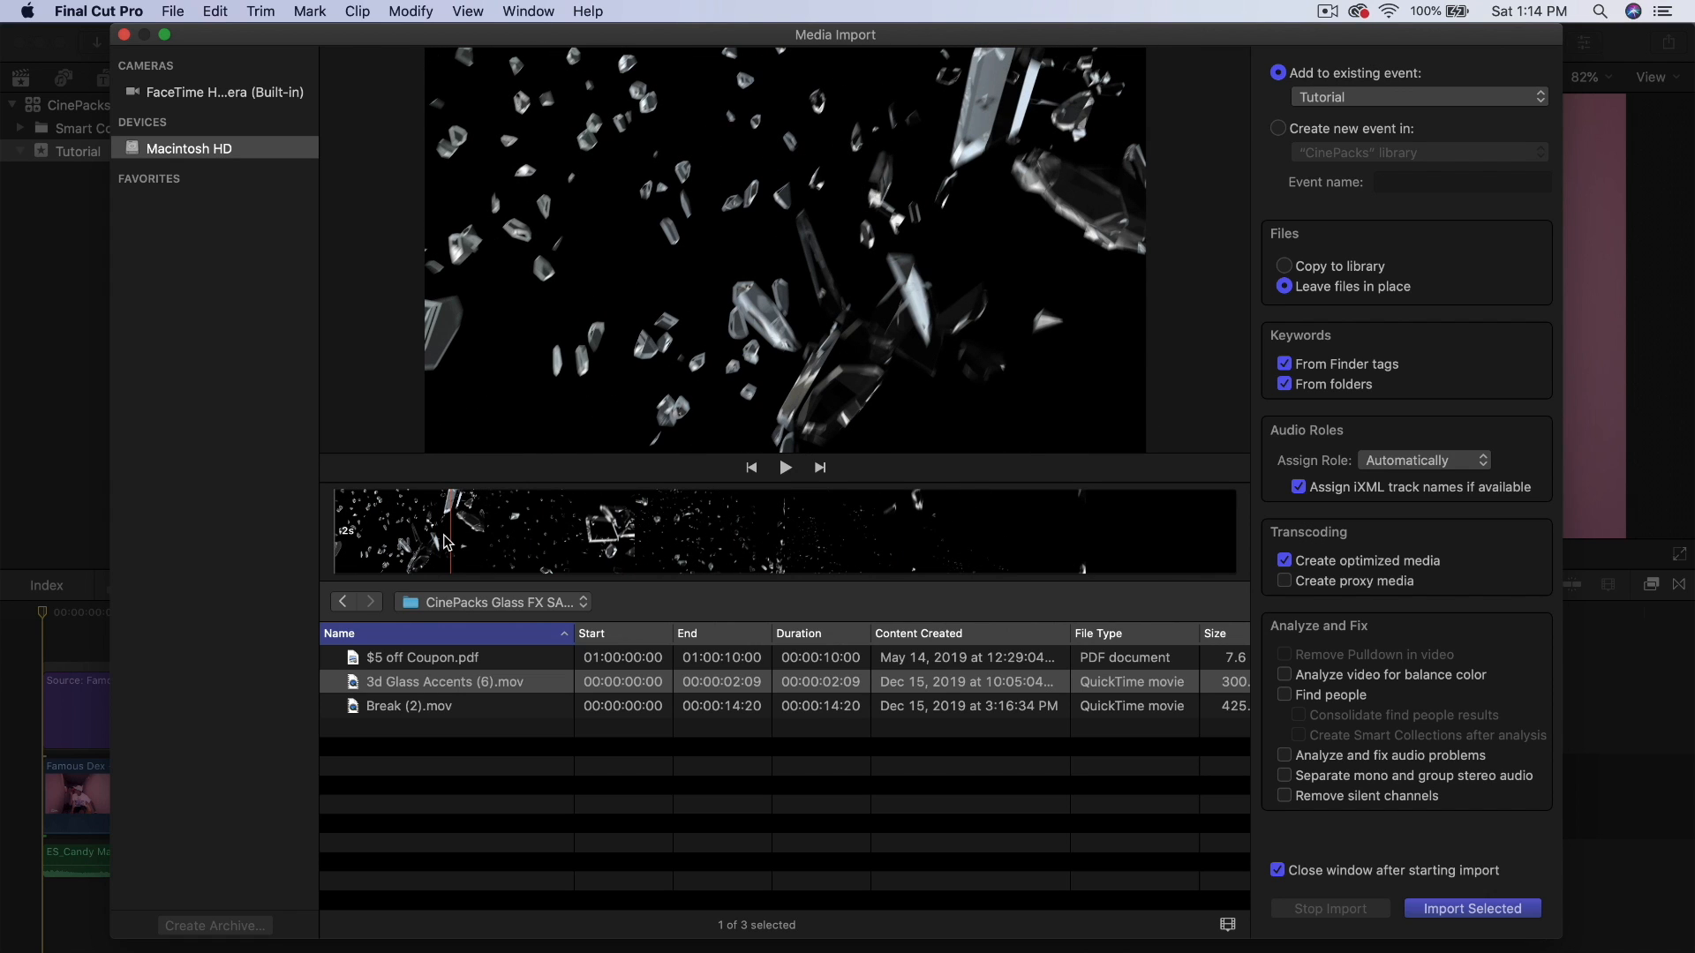
key(space)
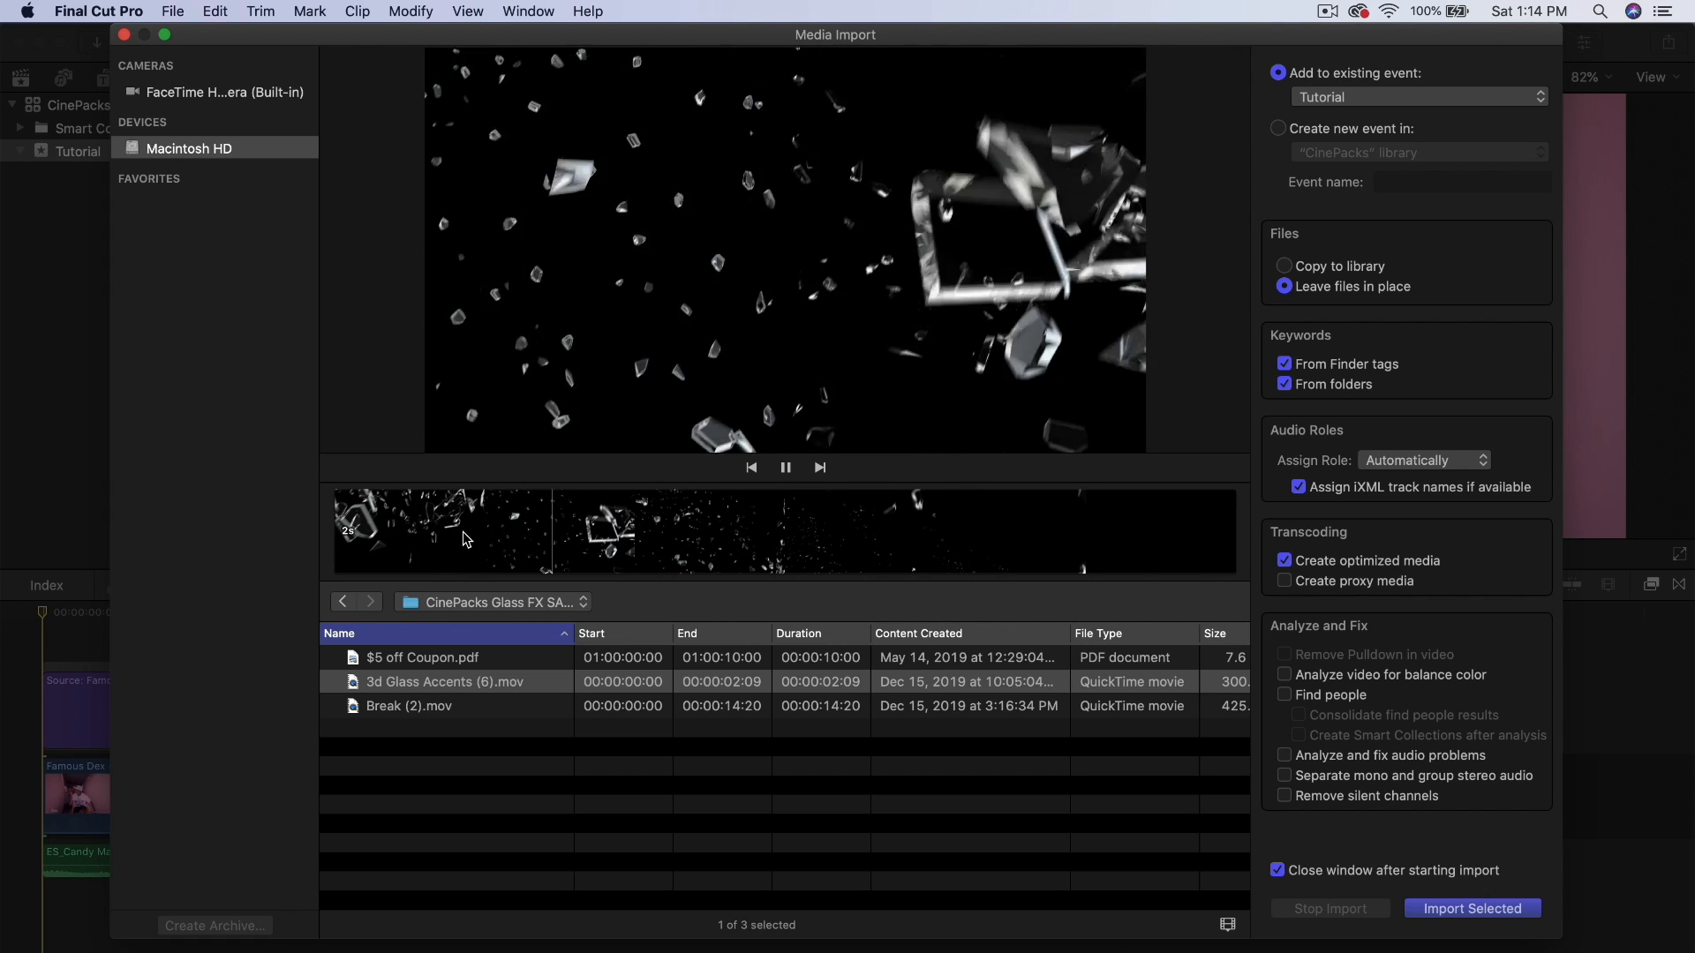
- Play back the glass shattering in the Break (2).mov clip in the import window
click(442, 704)
click(430, 563)
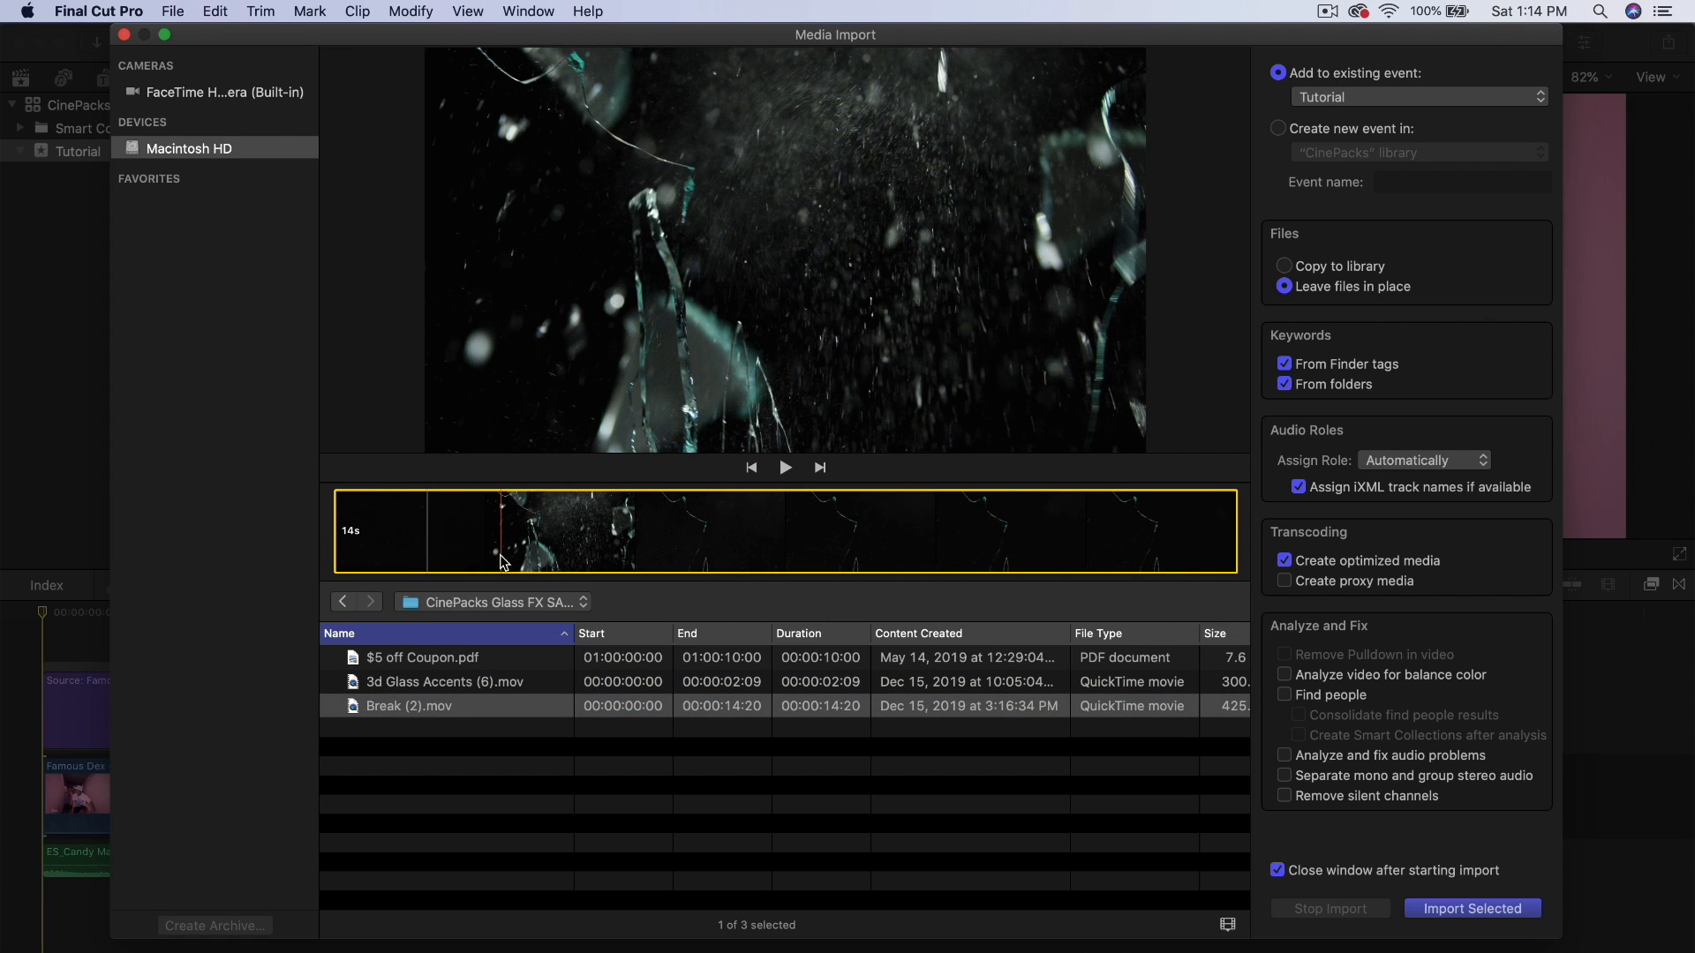
key(space)
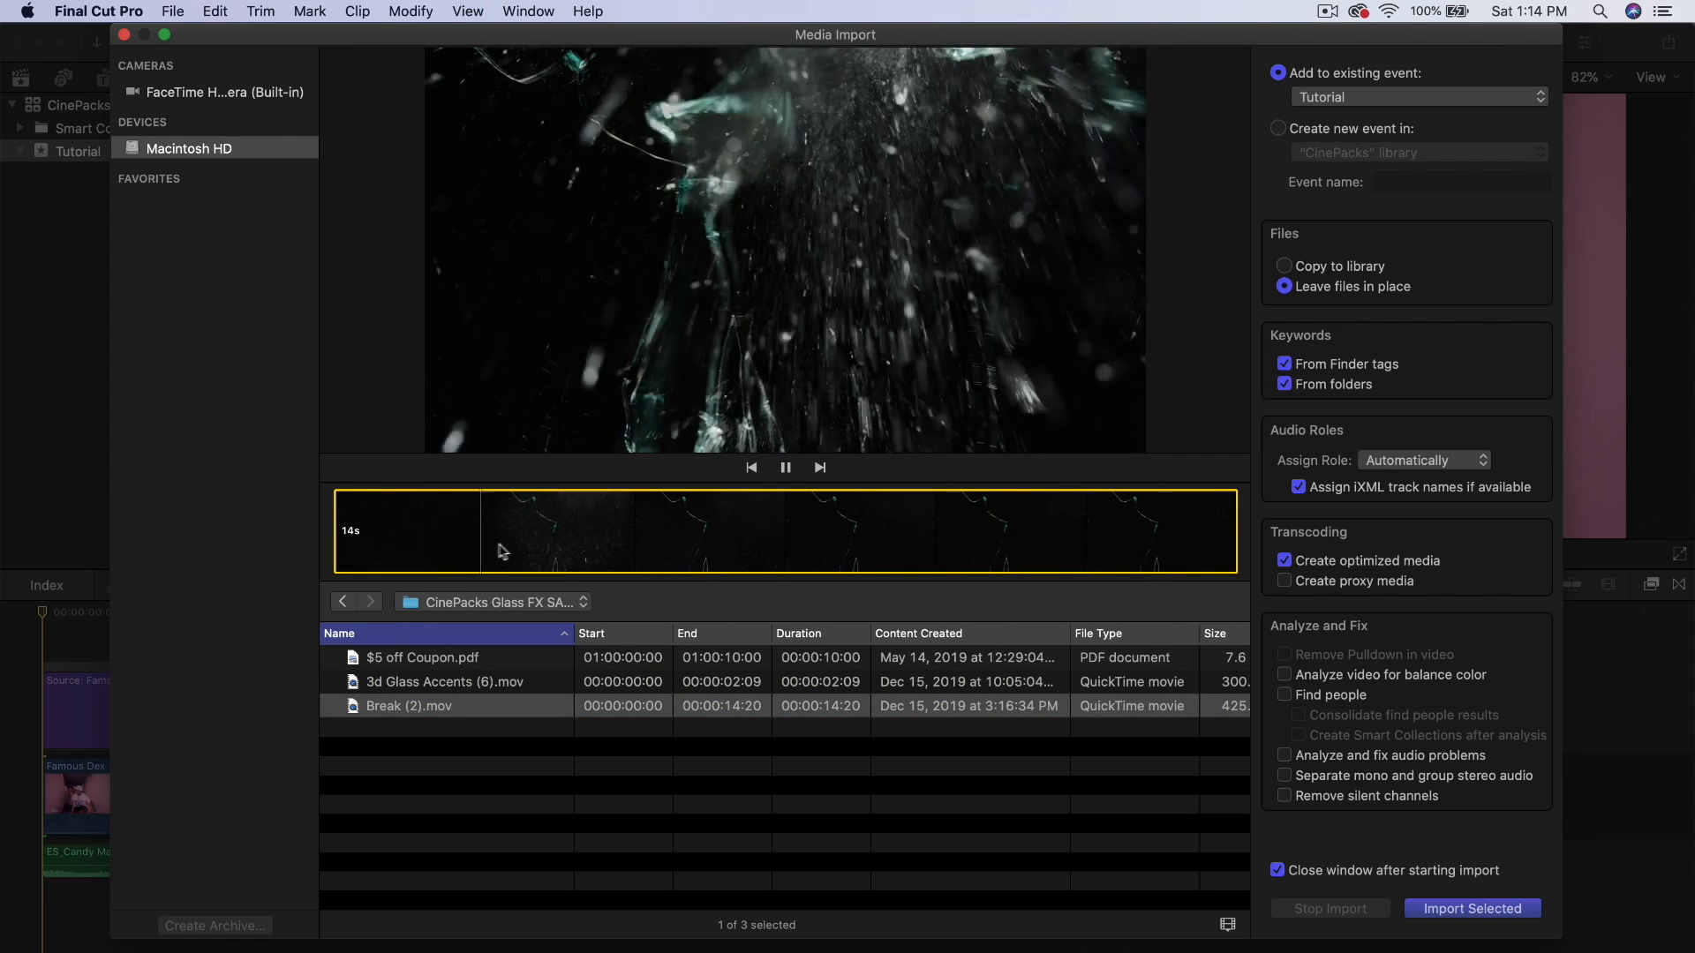
key(space)
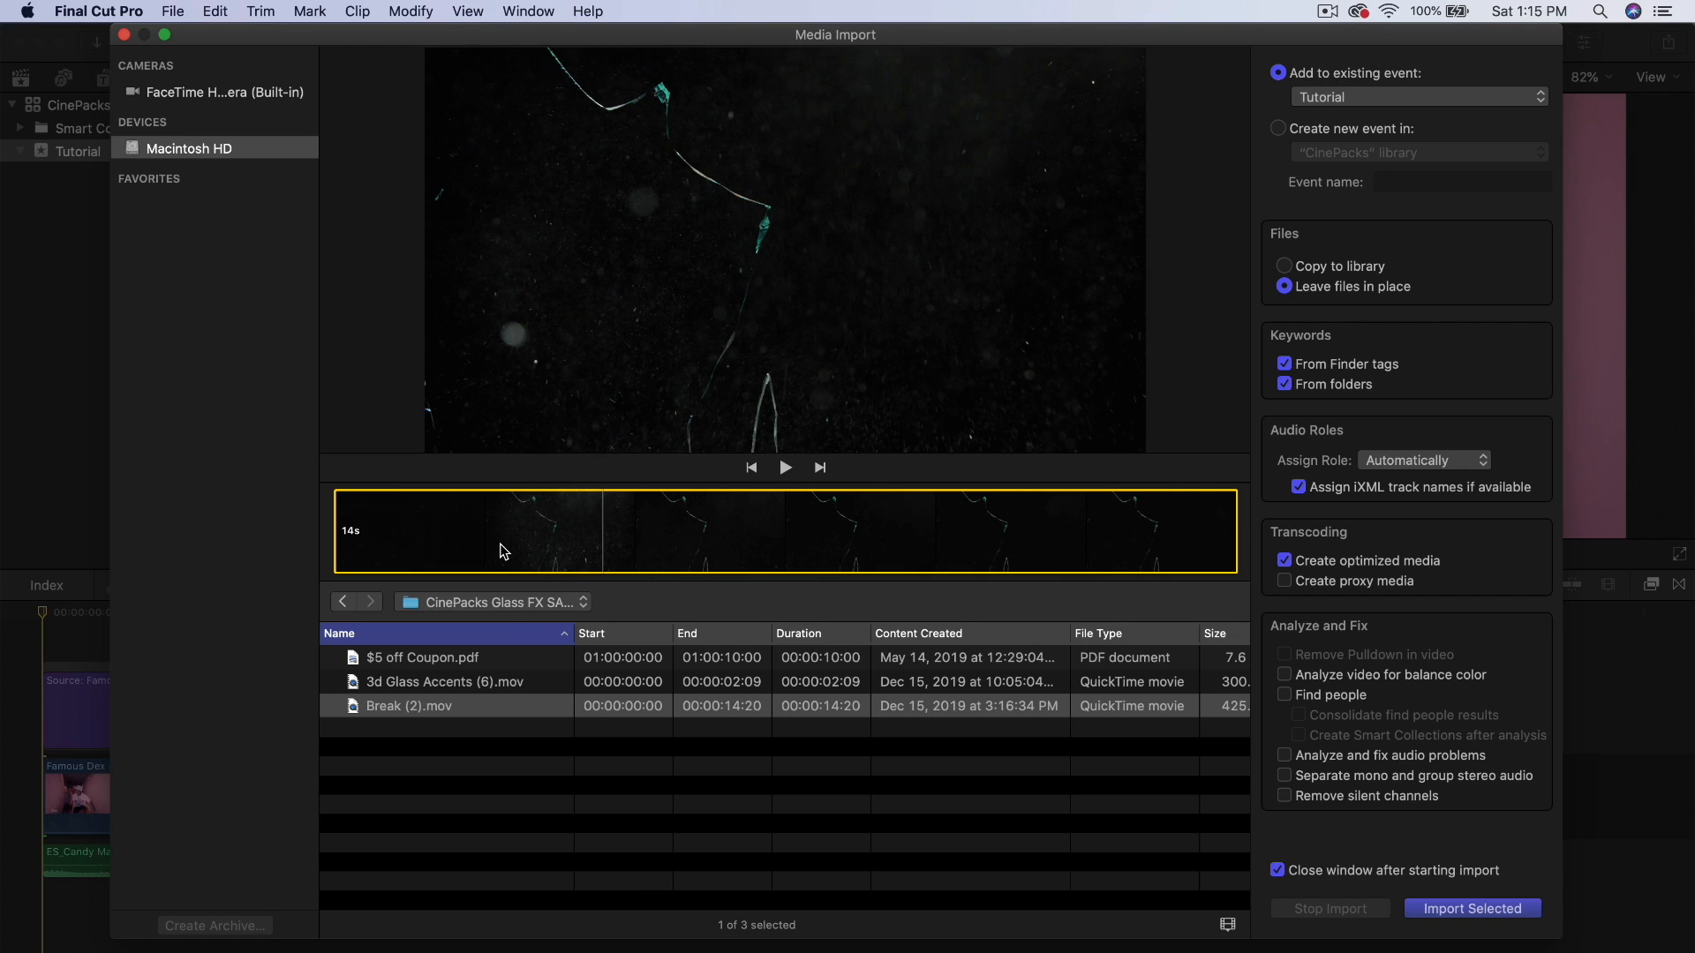
- Select 3d Glass Accents (6).mov and Break (2).mov for import
click(477, 689)
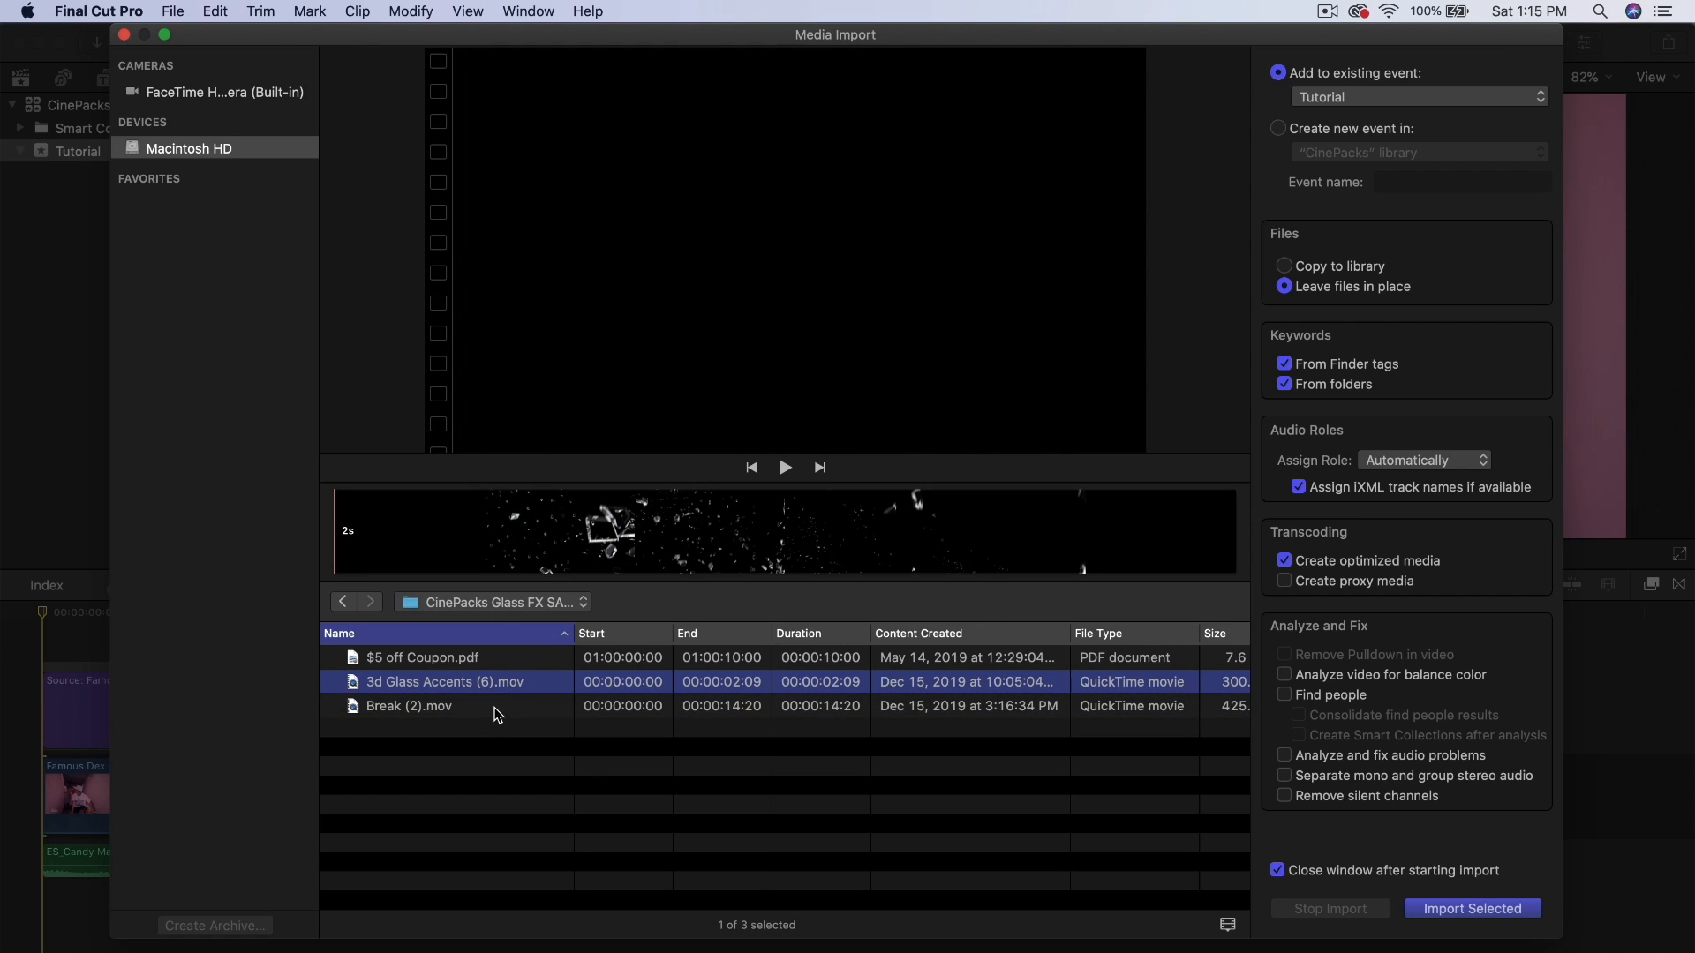
click(497, 711)
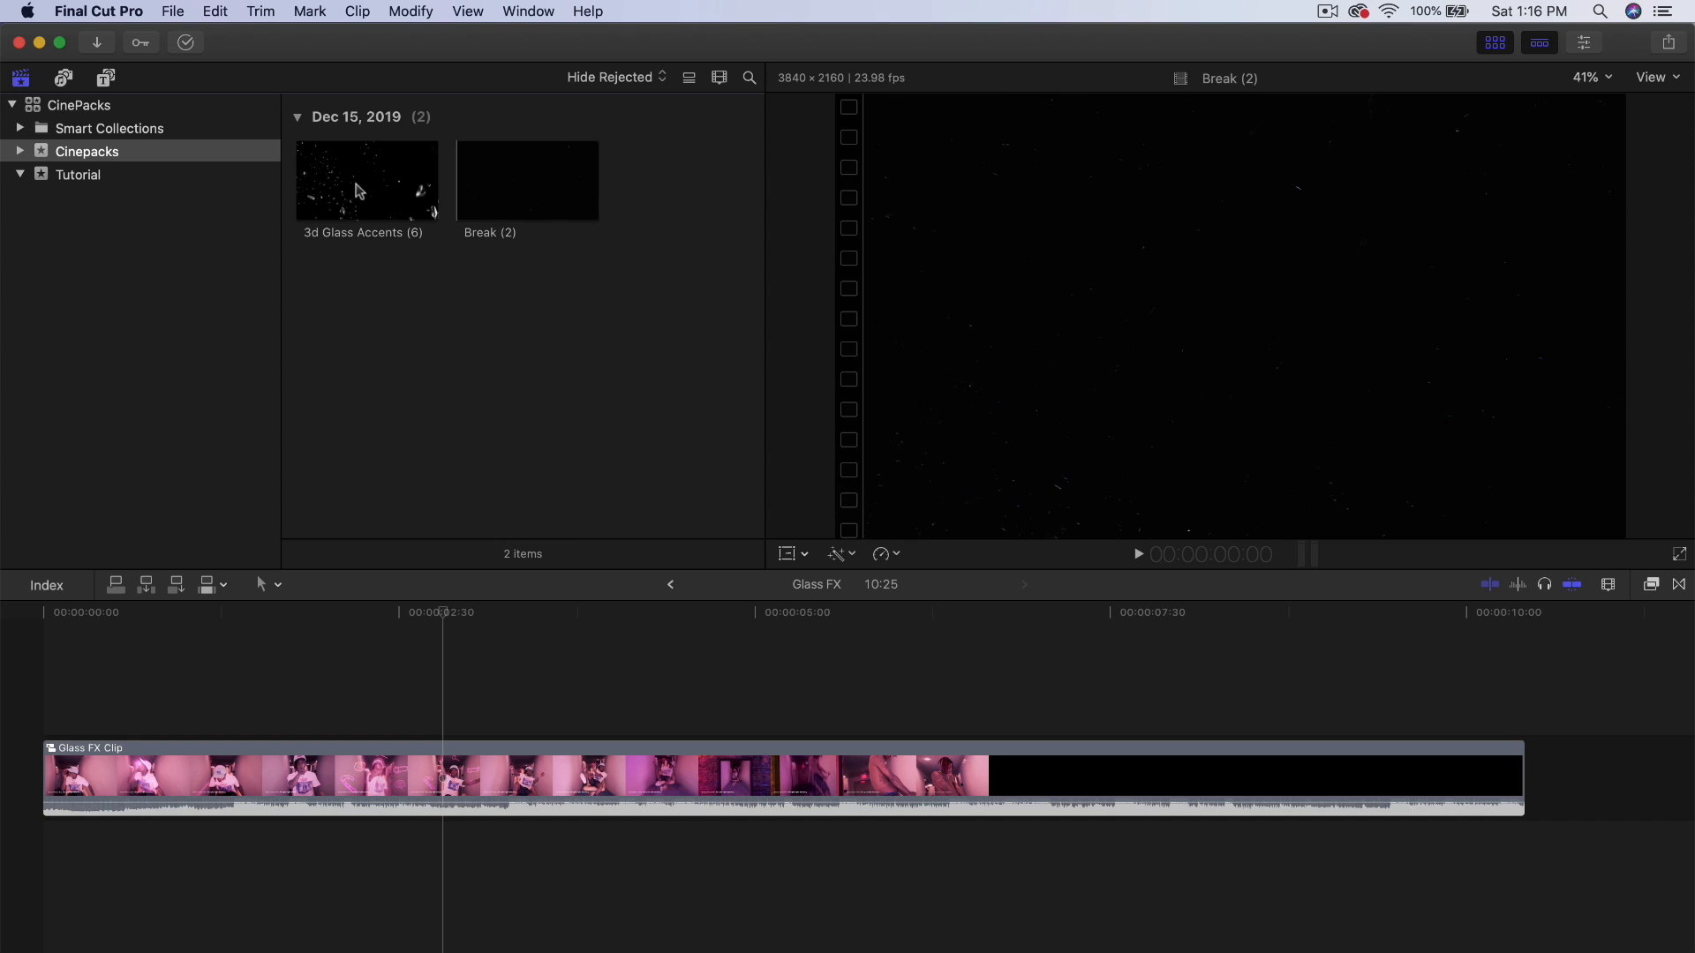
- Place the 3d Glass Accents (6) clip above the Glass FX Clip in the timeline, starting at about 1.5 seconds
click(327, 177)
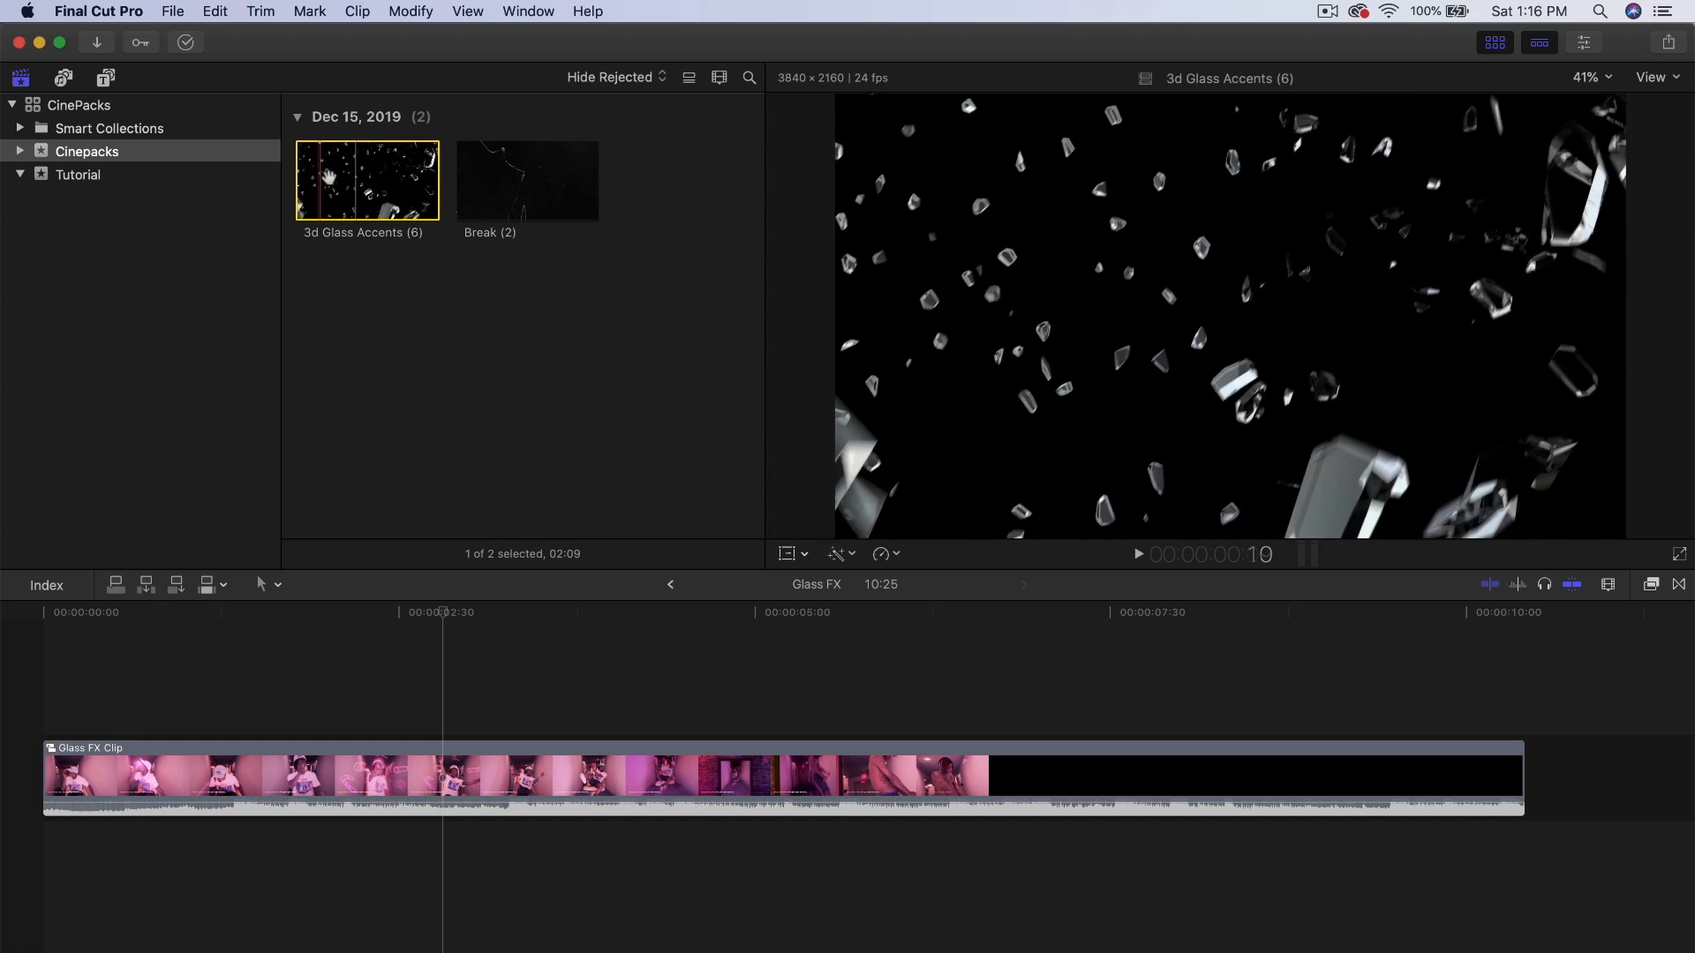
click(530, 176)
click(357, 172)
drag(360, 174, 441, 668)
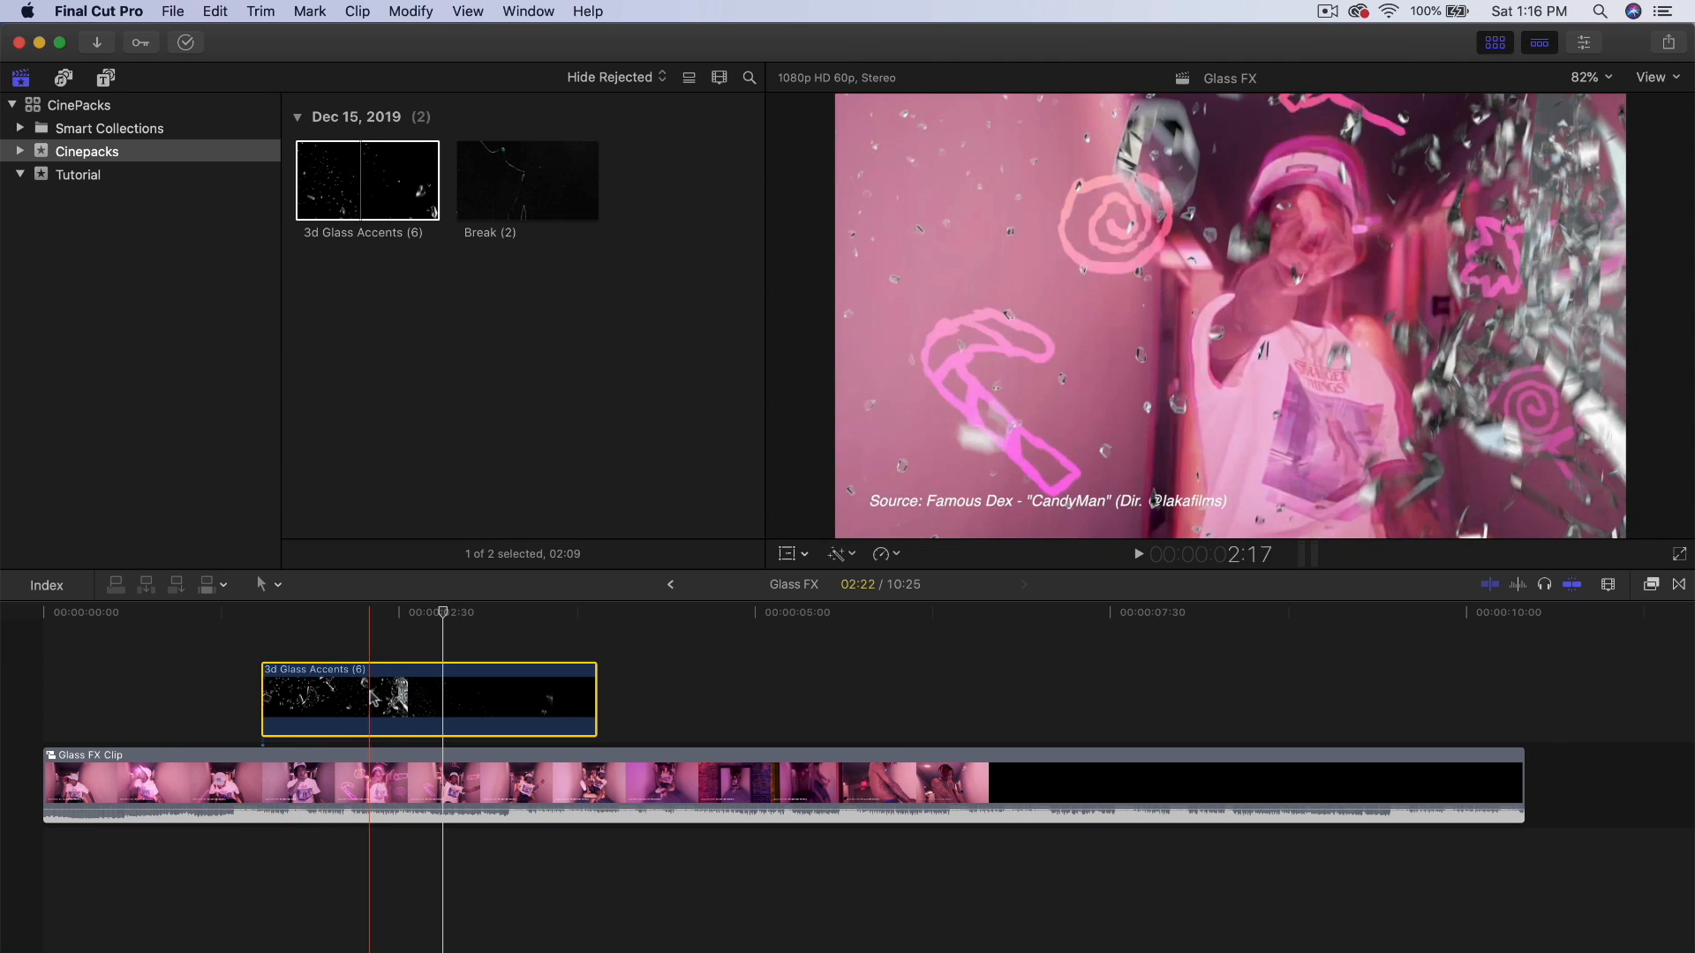
- Try the Screen blend mode on the 3d Glass Accents (6) timeline clip and replace it with Lighten
click(519, 181)
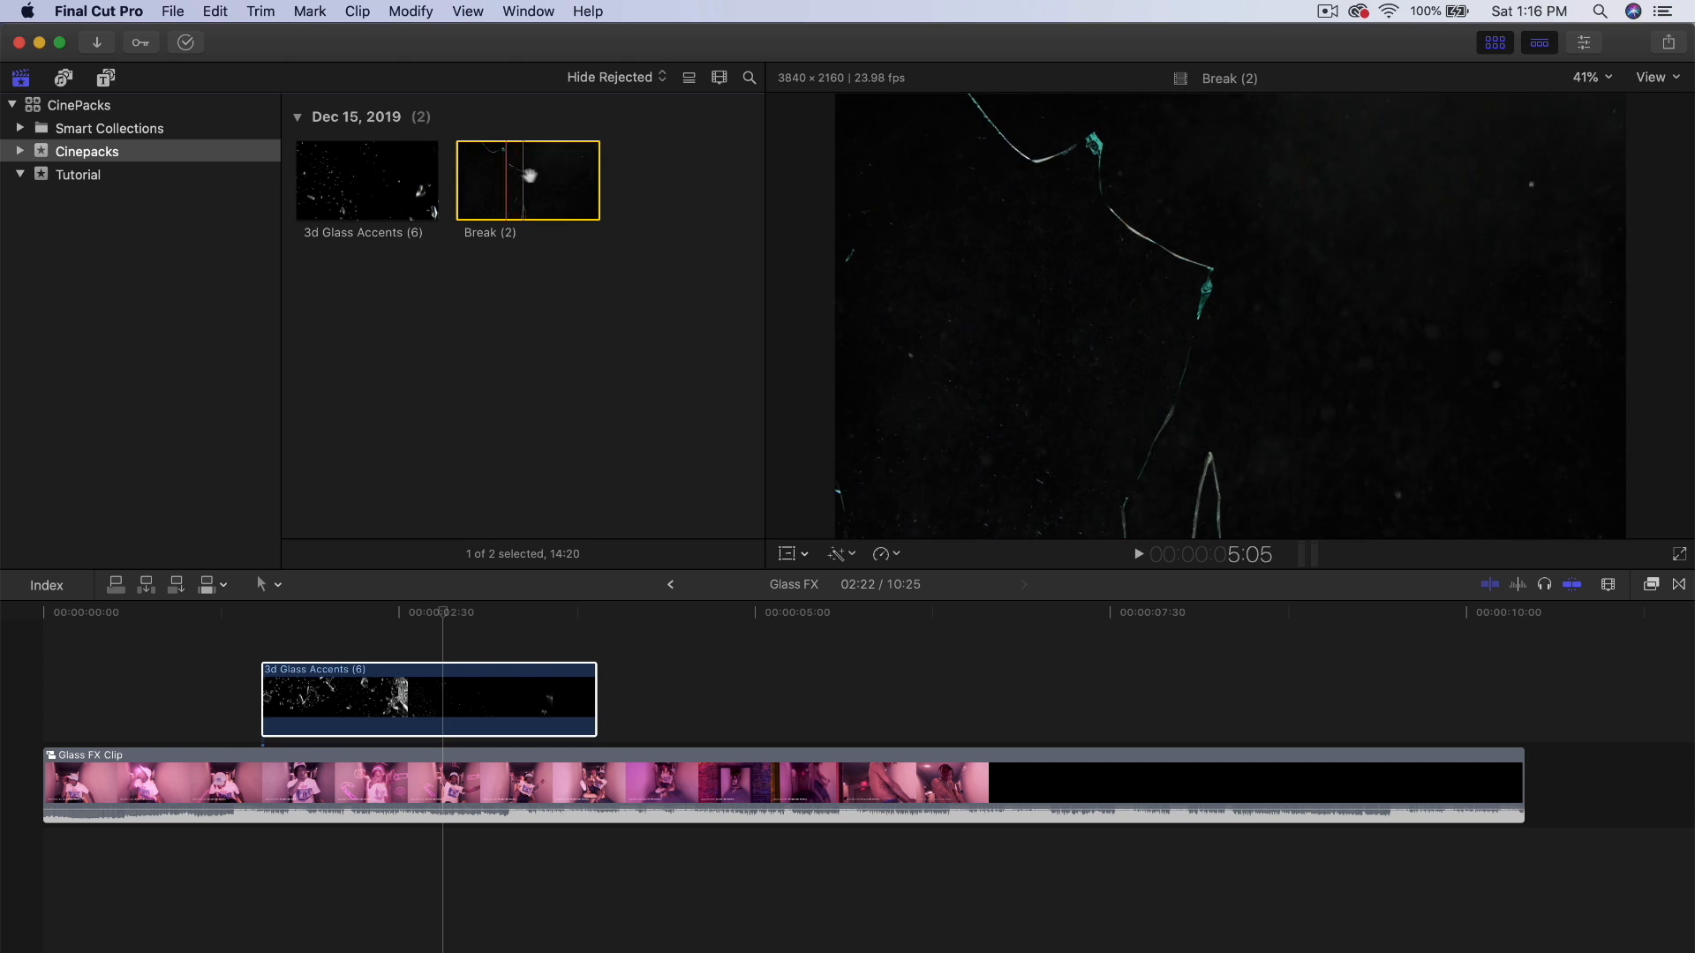
click(348, 697)
click(1584, 41)
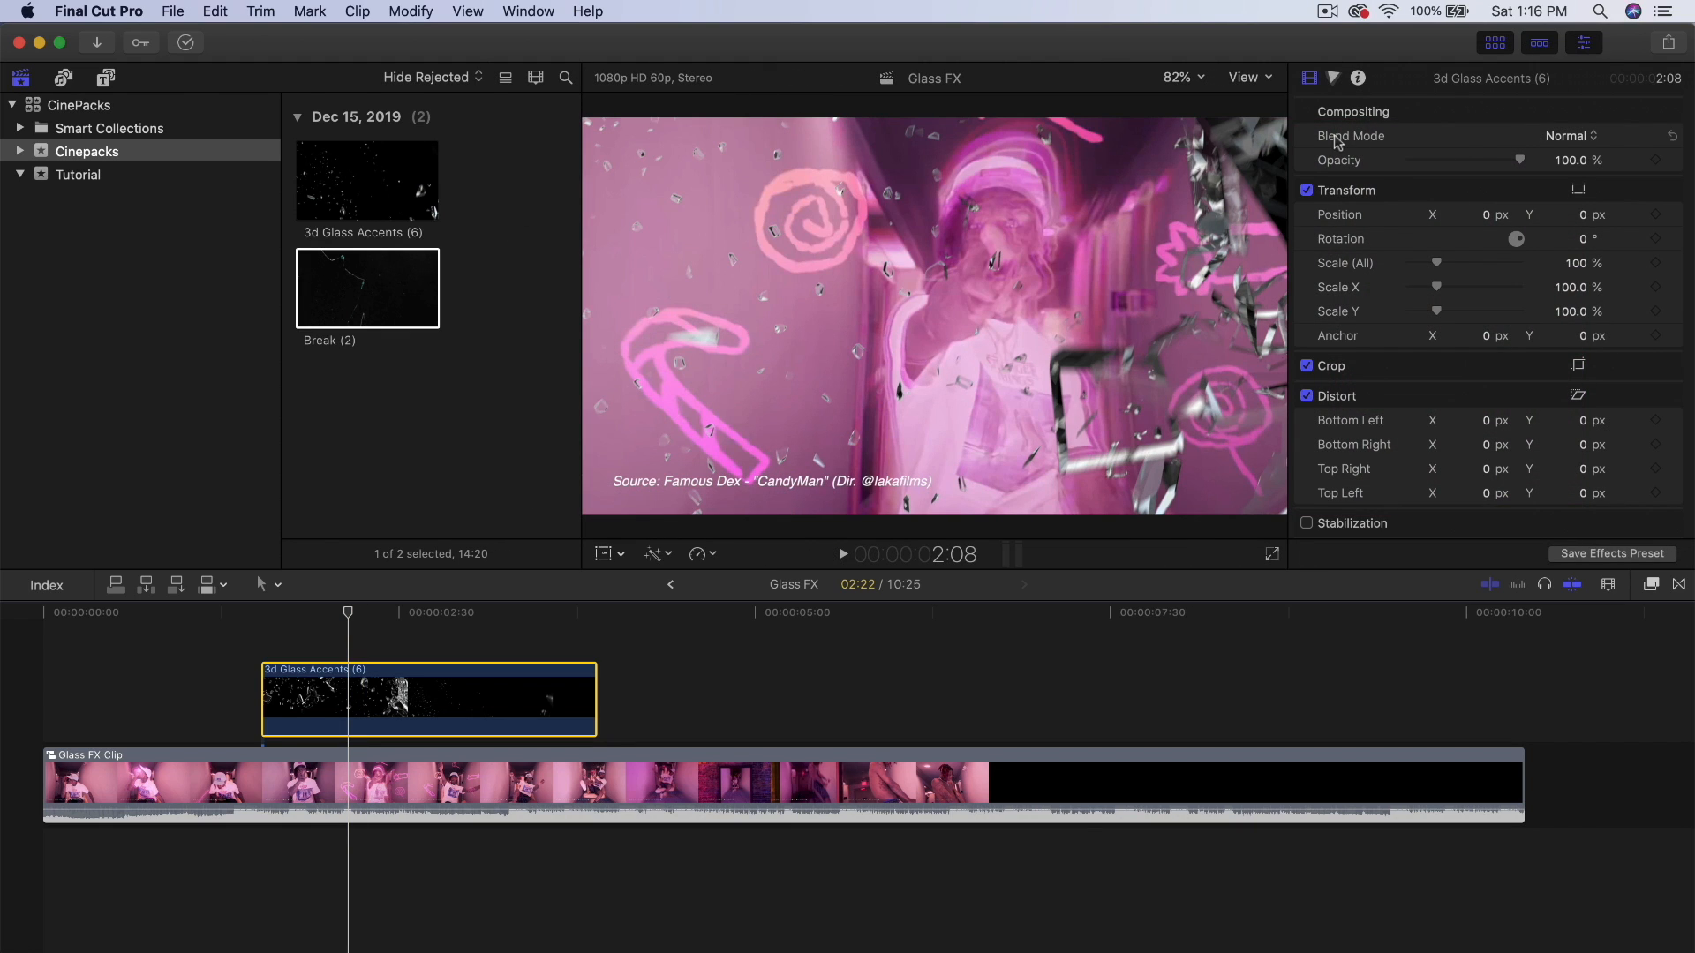
click(1568, 137)
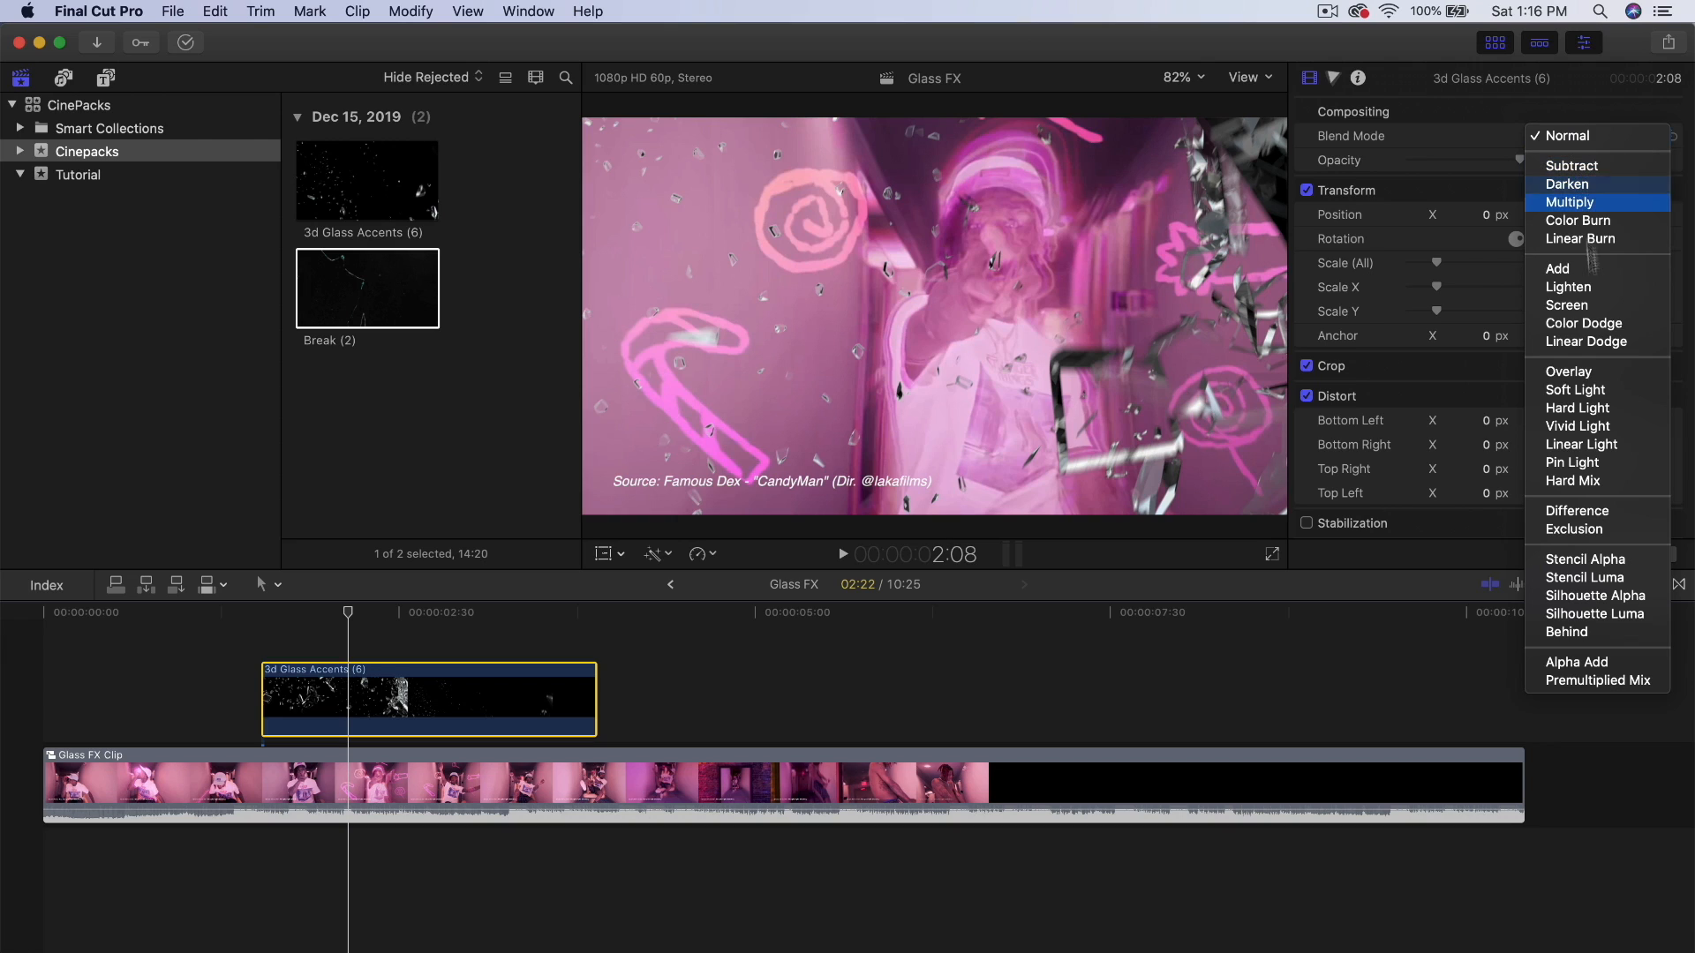
click(1589, 305)
click(1580, 137)
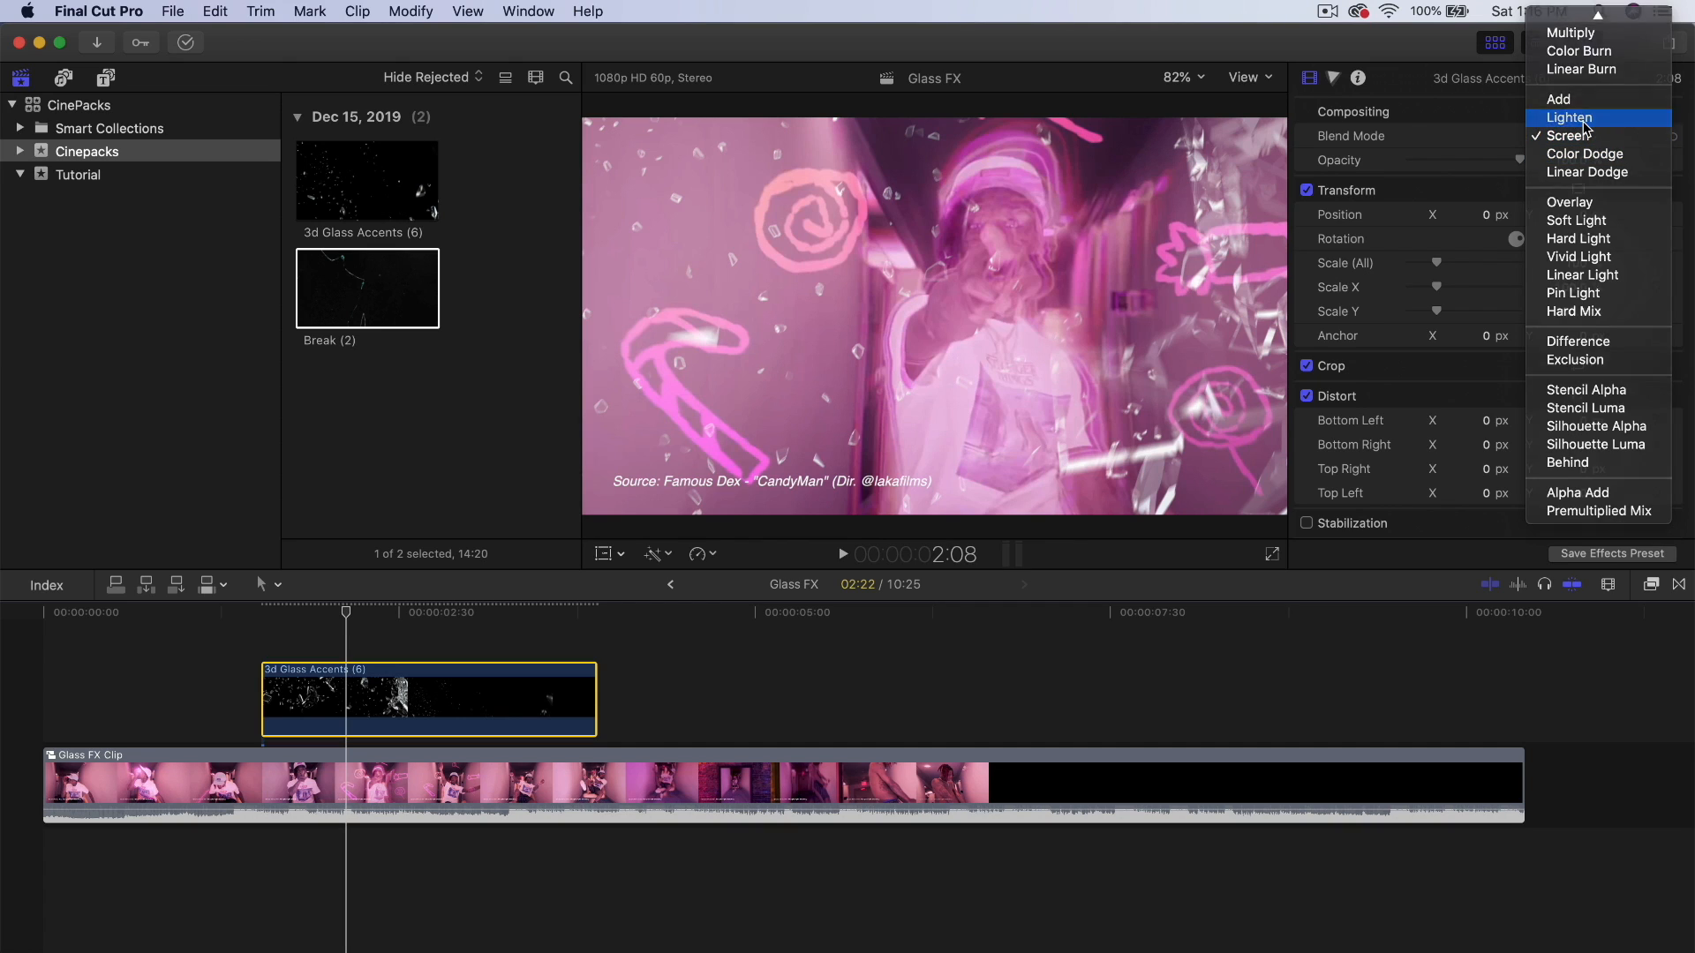
click(1575, 118)
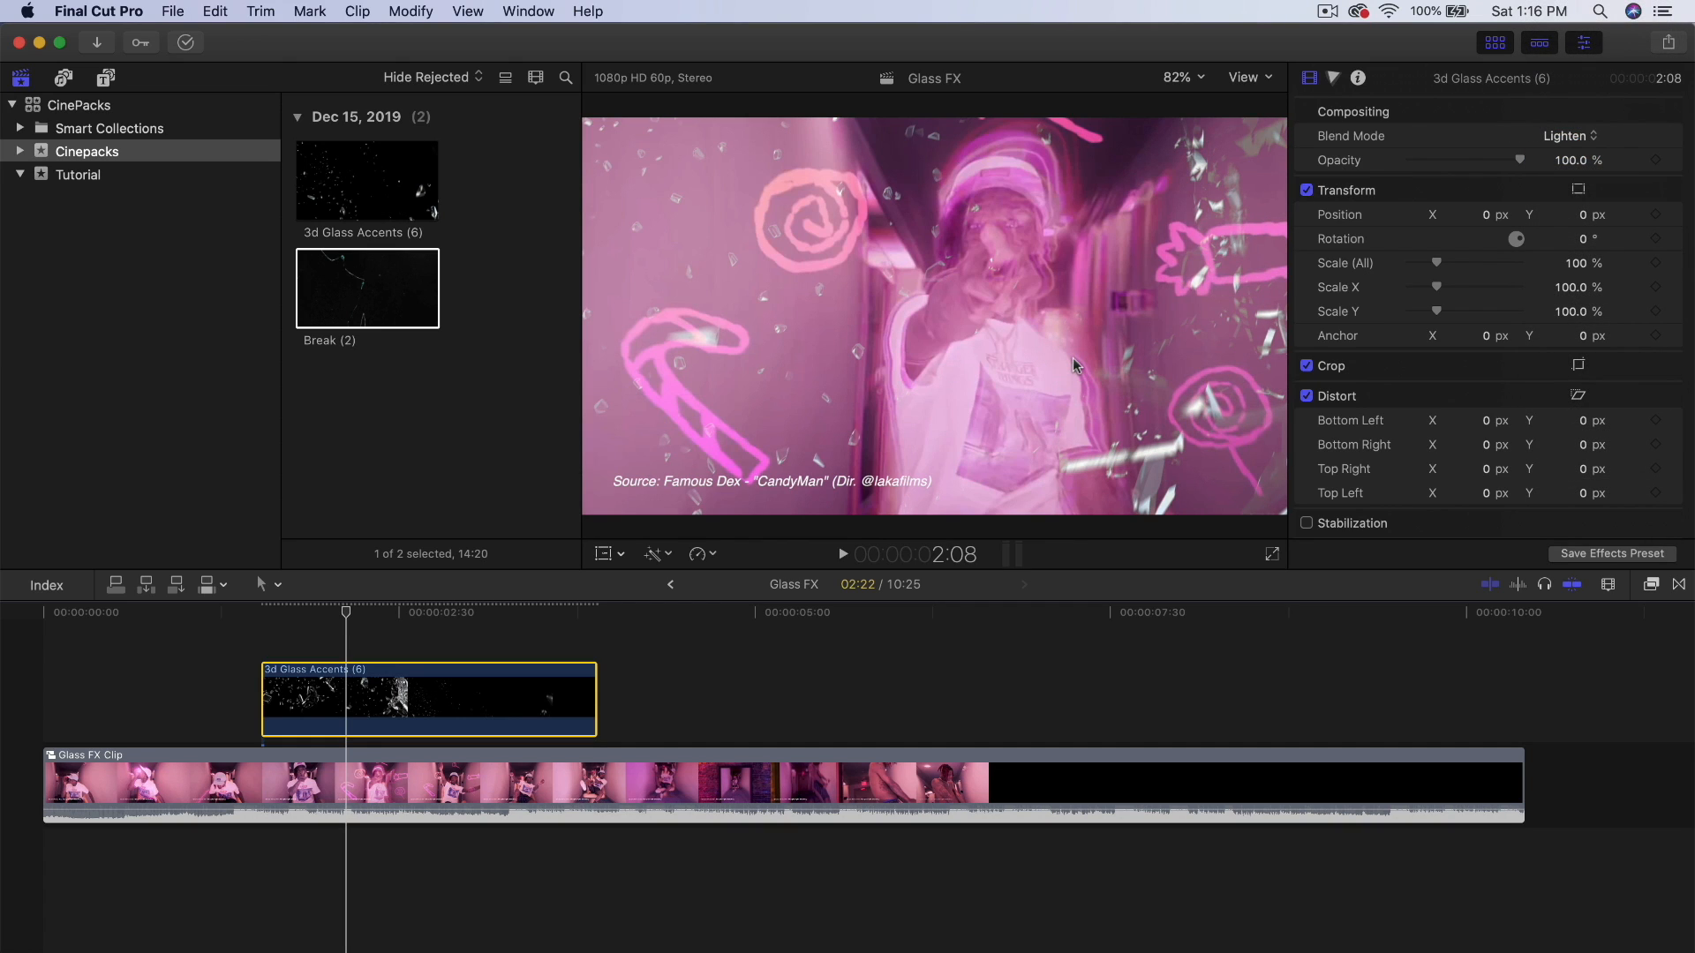
- Move the playhead to about 1 second, ahead of the glass overlay, and select the Glass FX Clip
click(300, 612)
drag(300, 611, 179, 612)
click(288, 818)
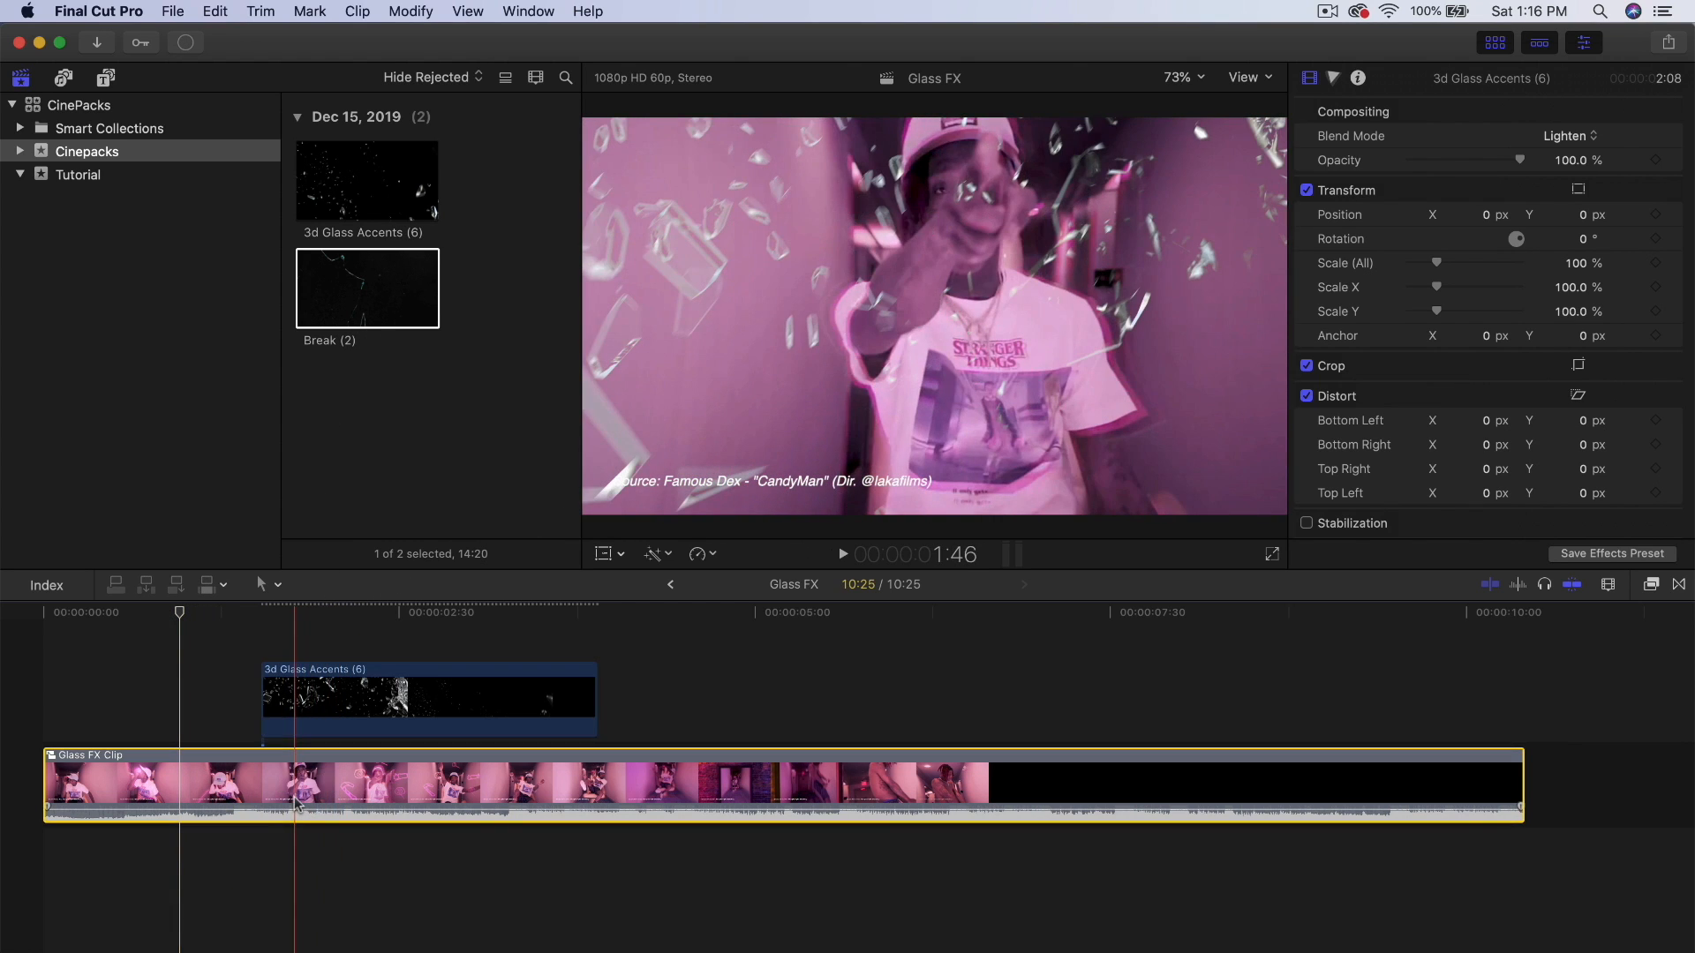
- Play back the glass overlay and move the 3d Glass Accents (6) clip to start at about 2.4 seconds
key(space)
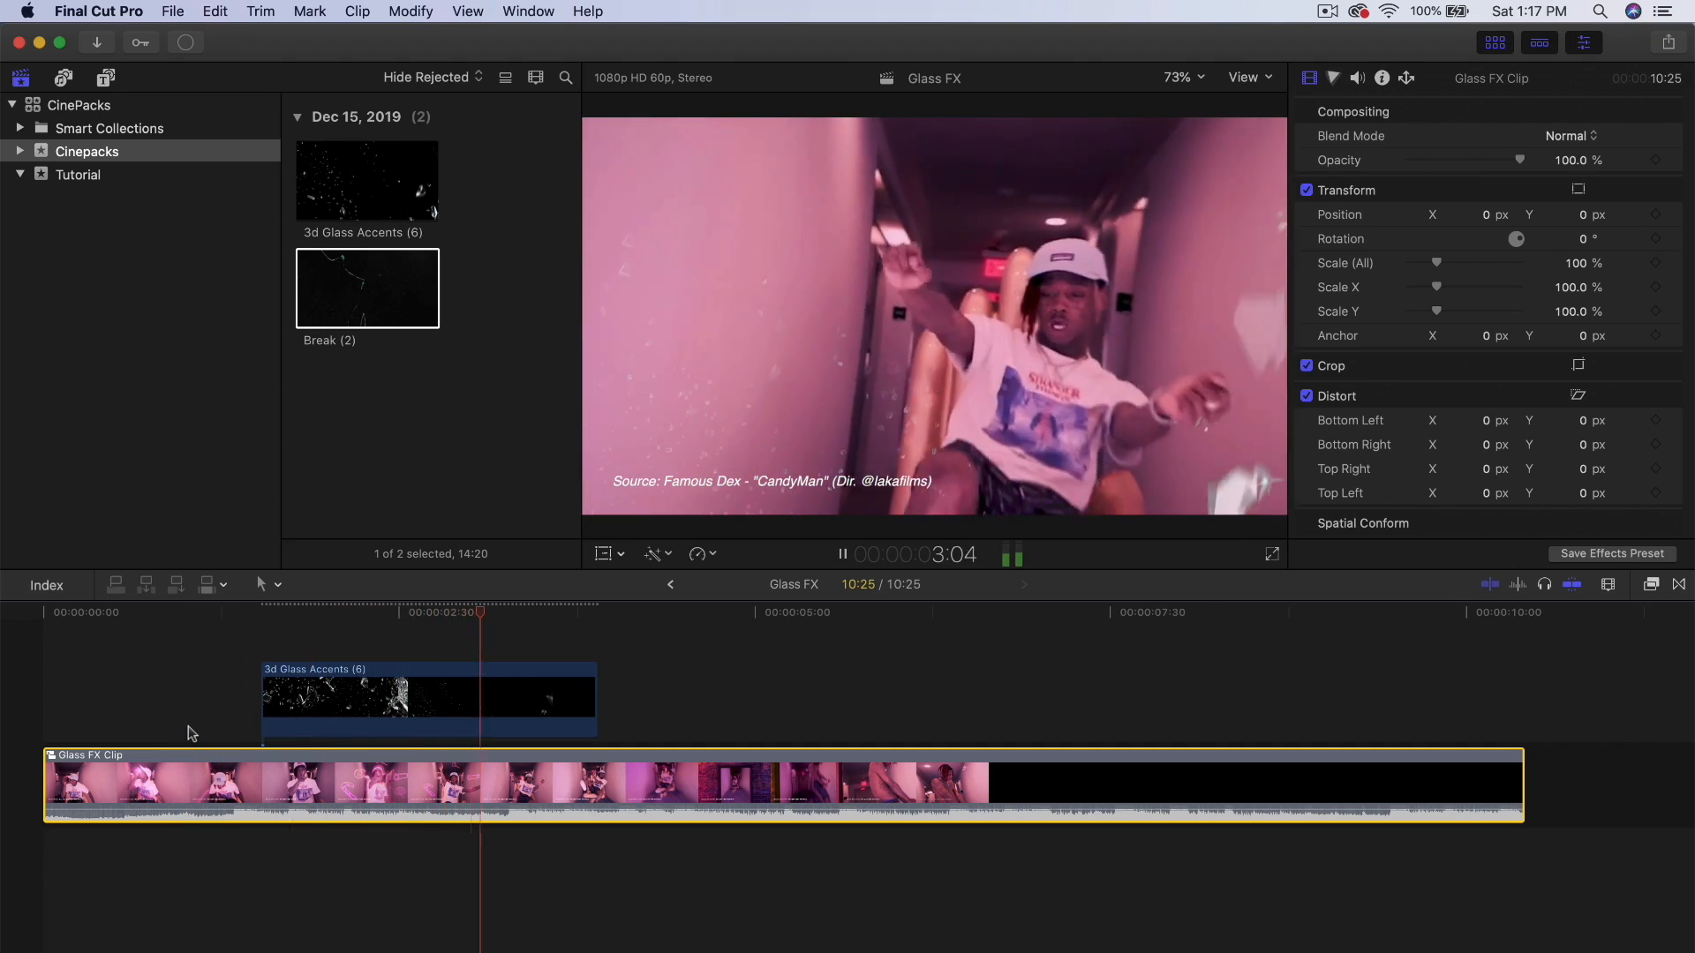
drag(350, 701, 468, 702)
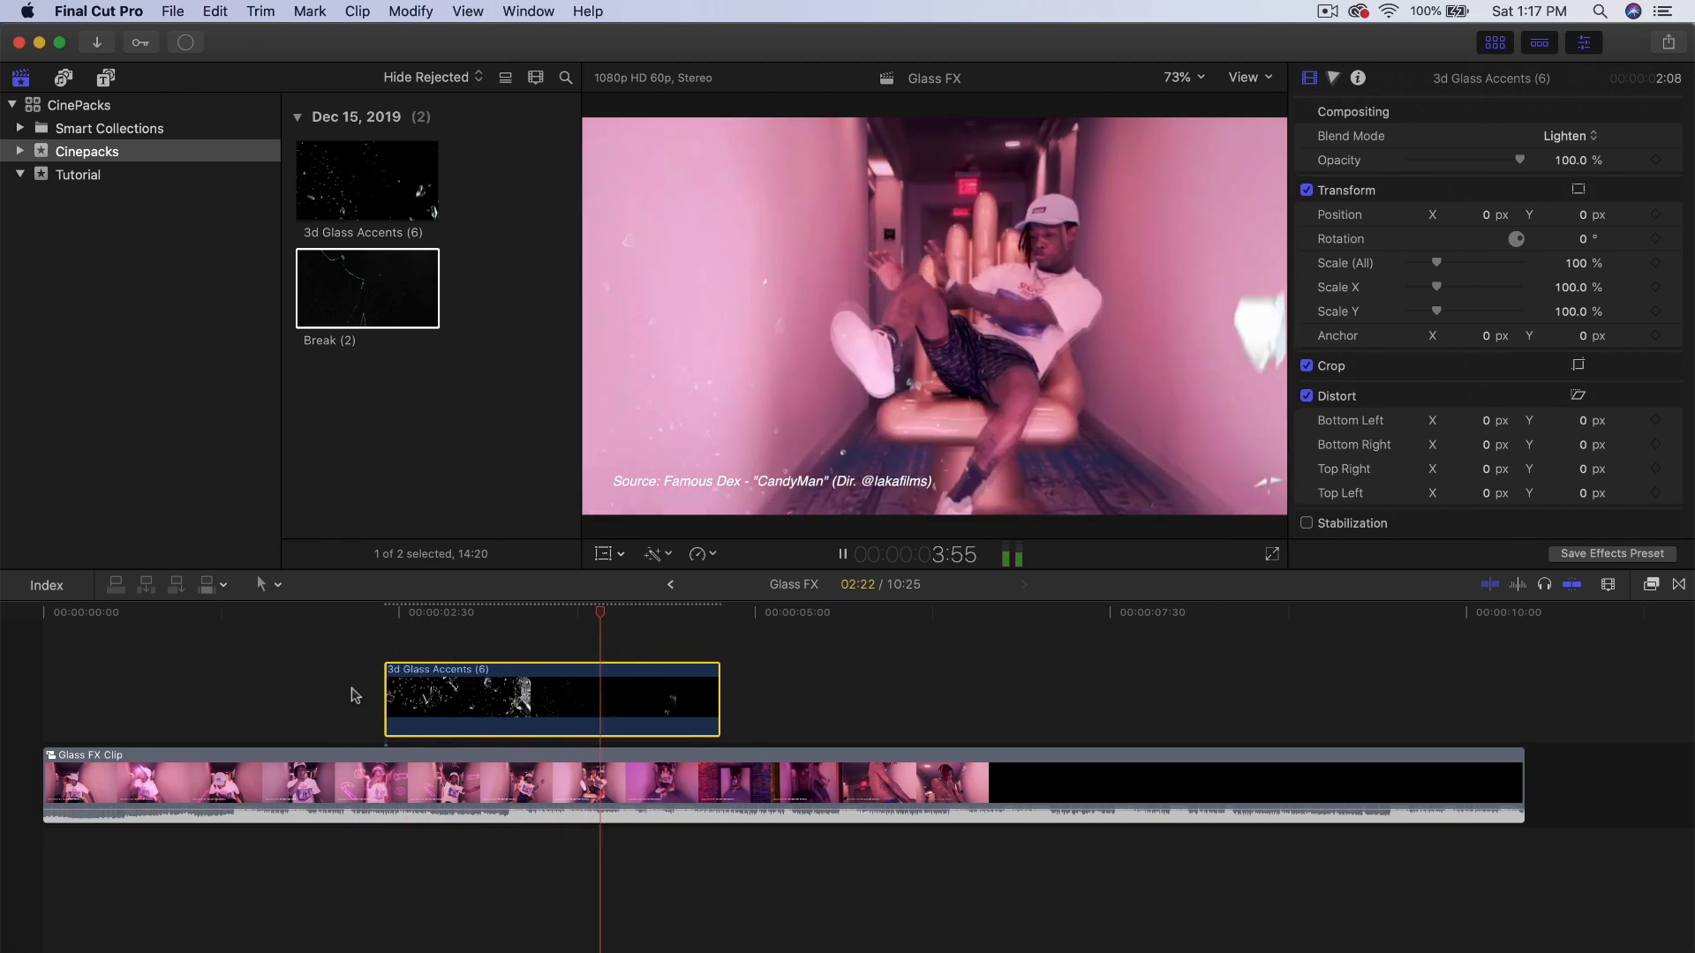
key(space)
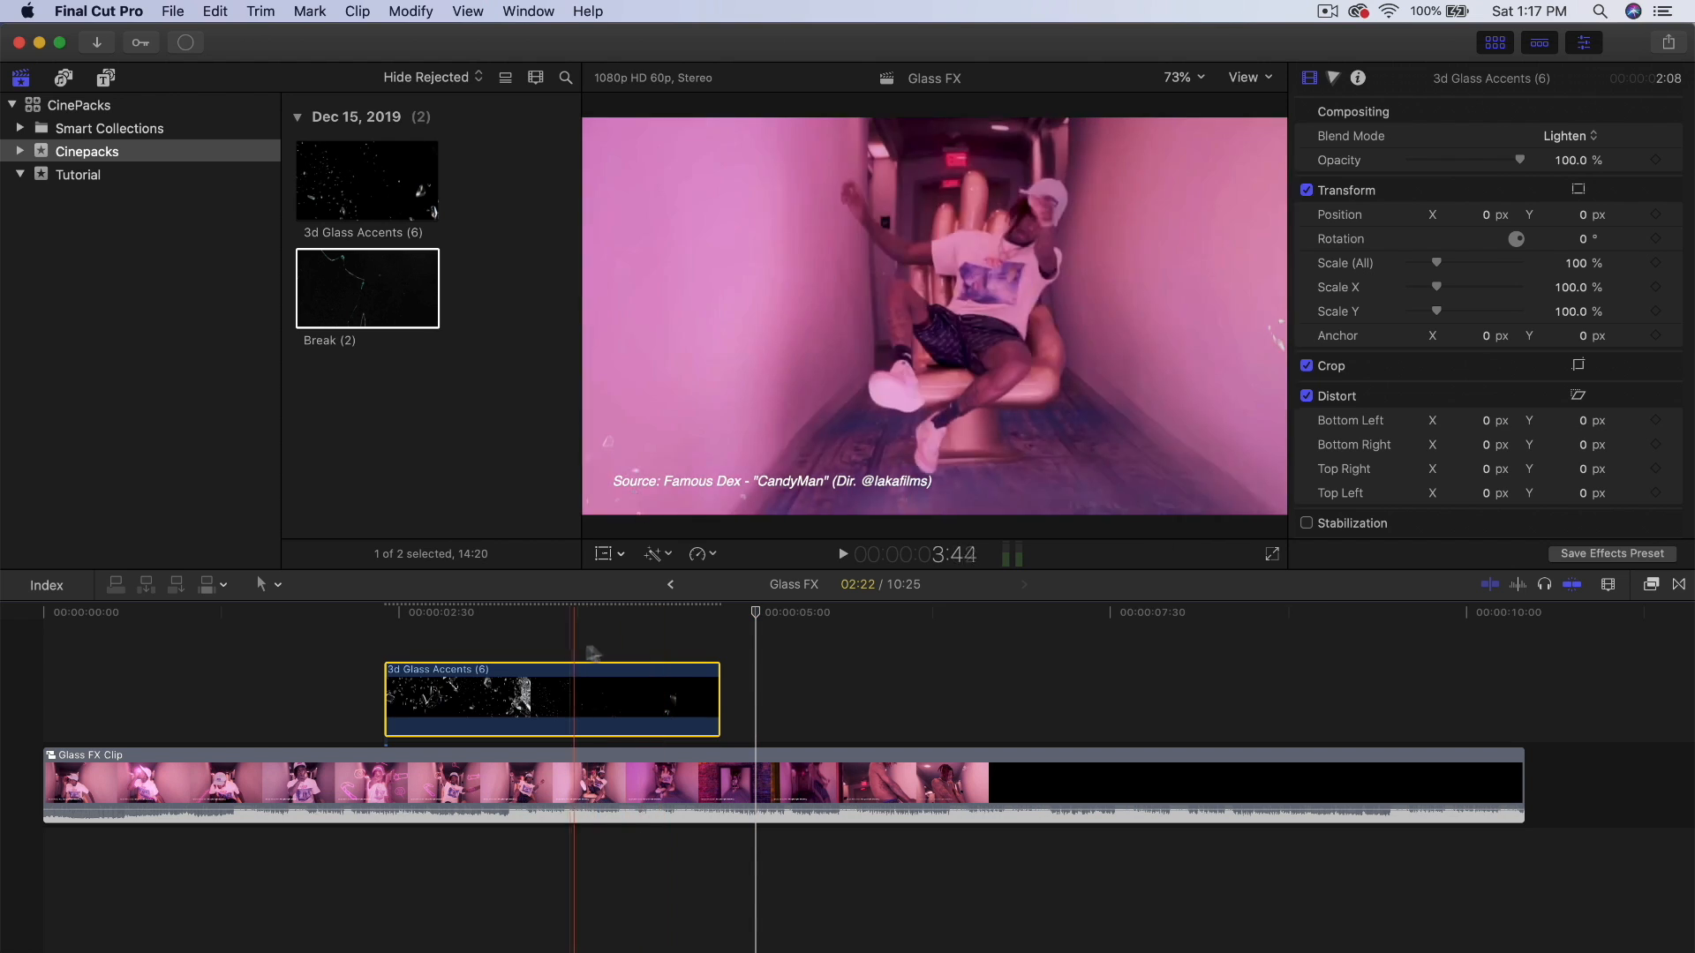
- Place the Break (2) clip above 3d Glass Accents (6) in the timeline, starting at about 2 seconds
drag(755, 615, 703, 622)
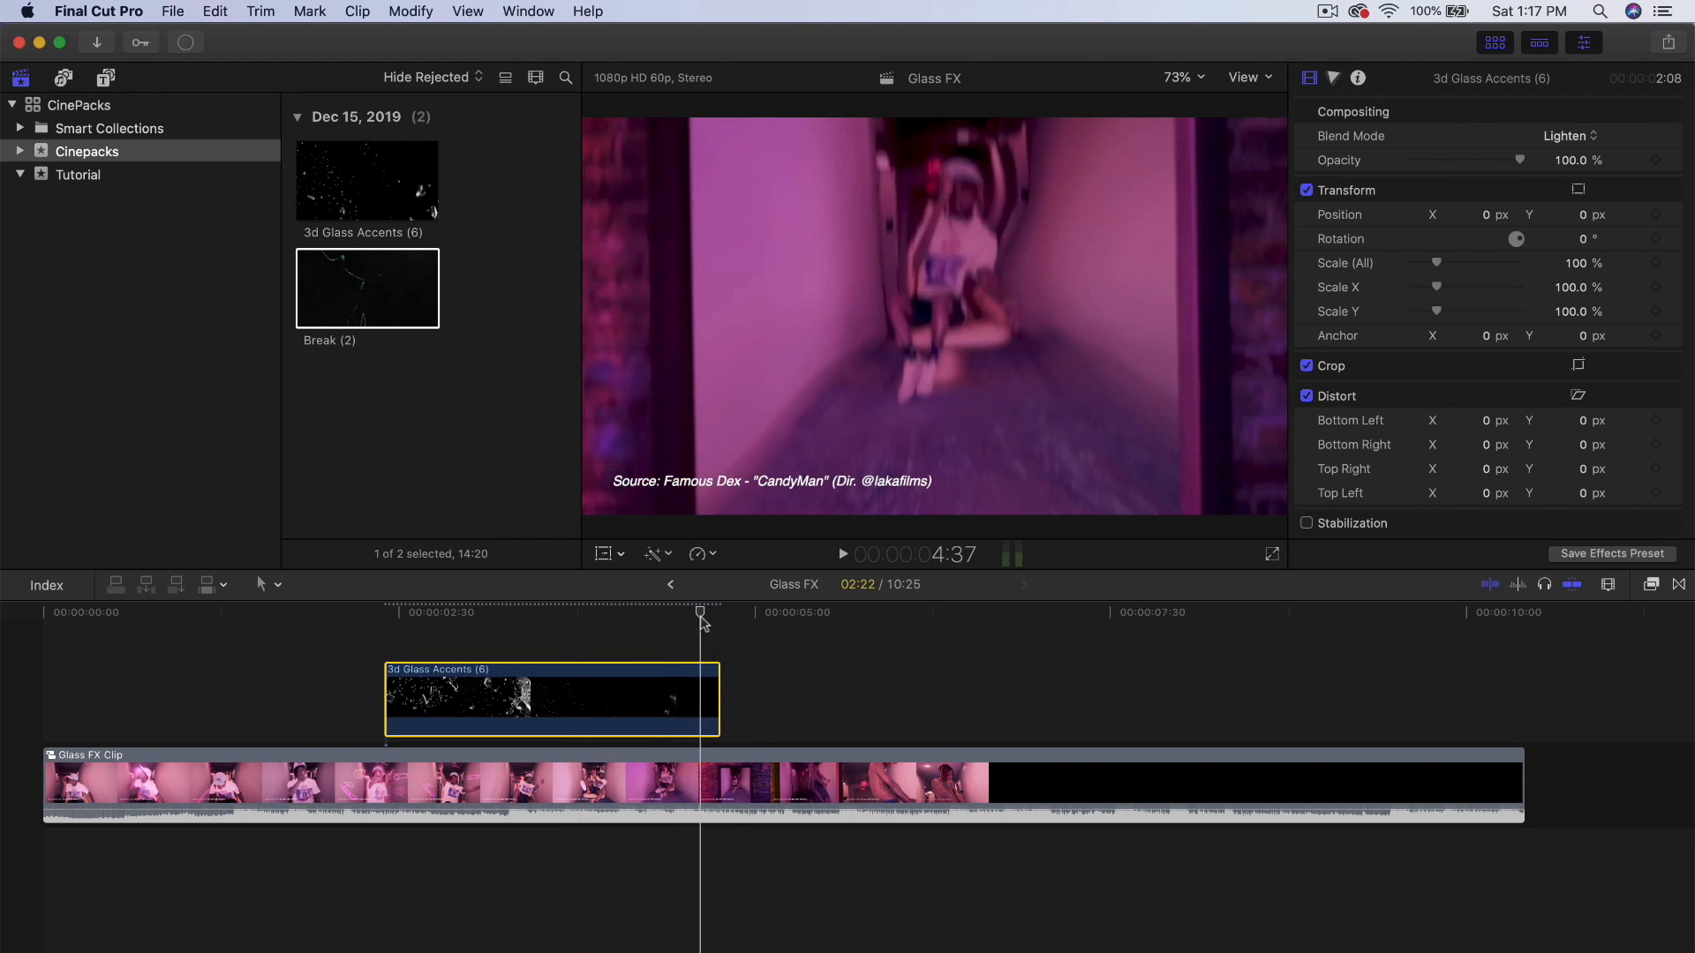
click(423, 216)
click(346, 284)
drag(639, 609, 328, 637)
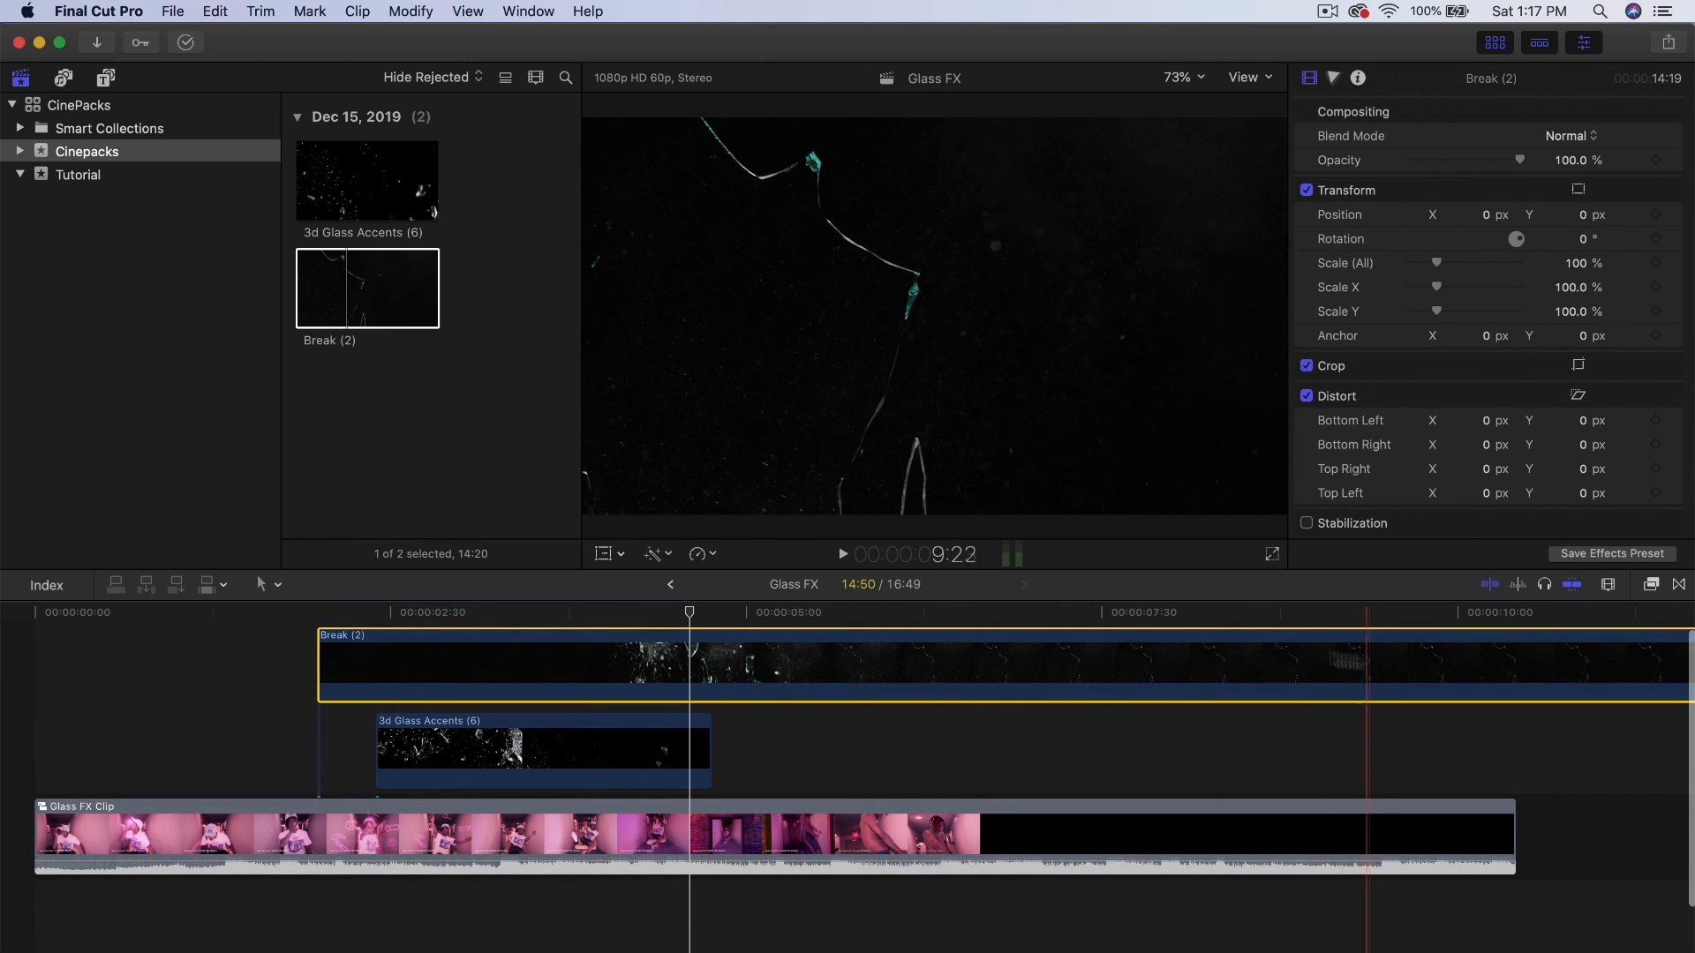
- Cut the Break (2) timeline clip at about 6.5 seconds and delete the portion after the cut
key(b)
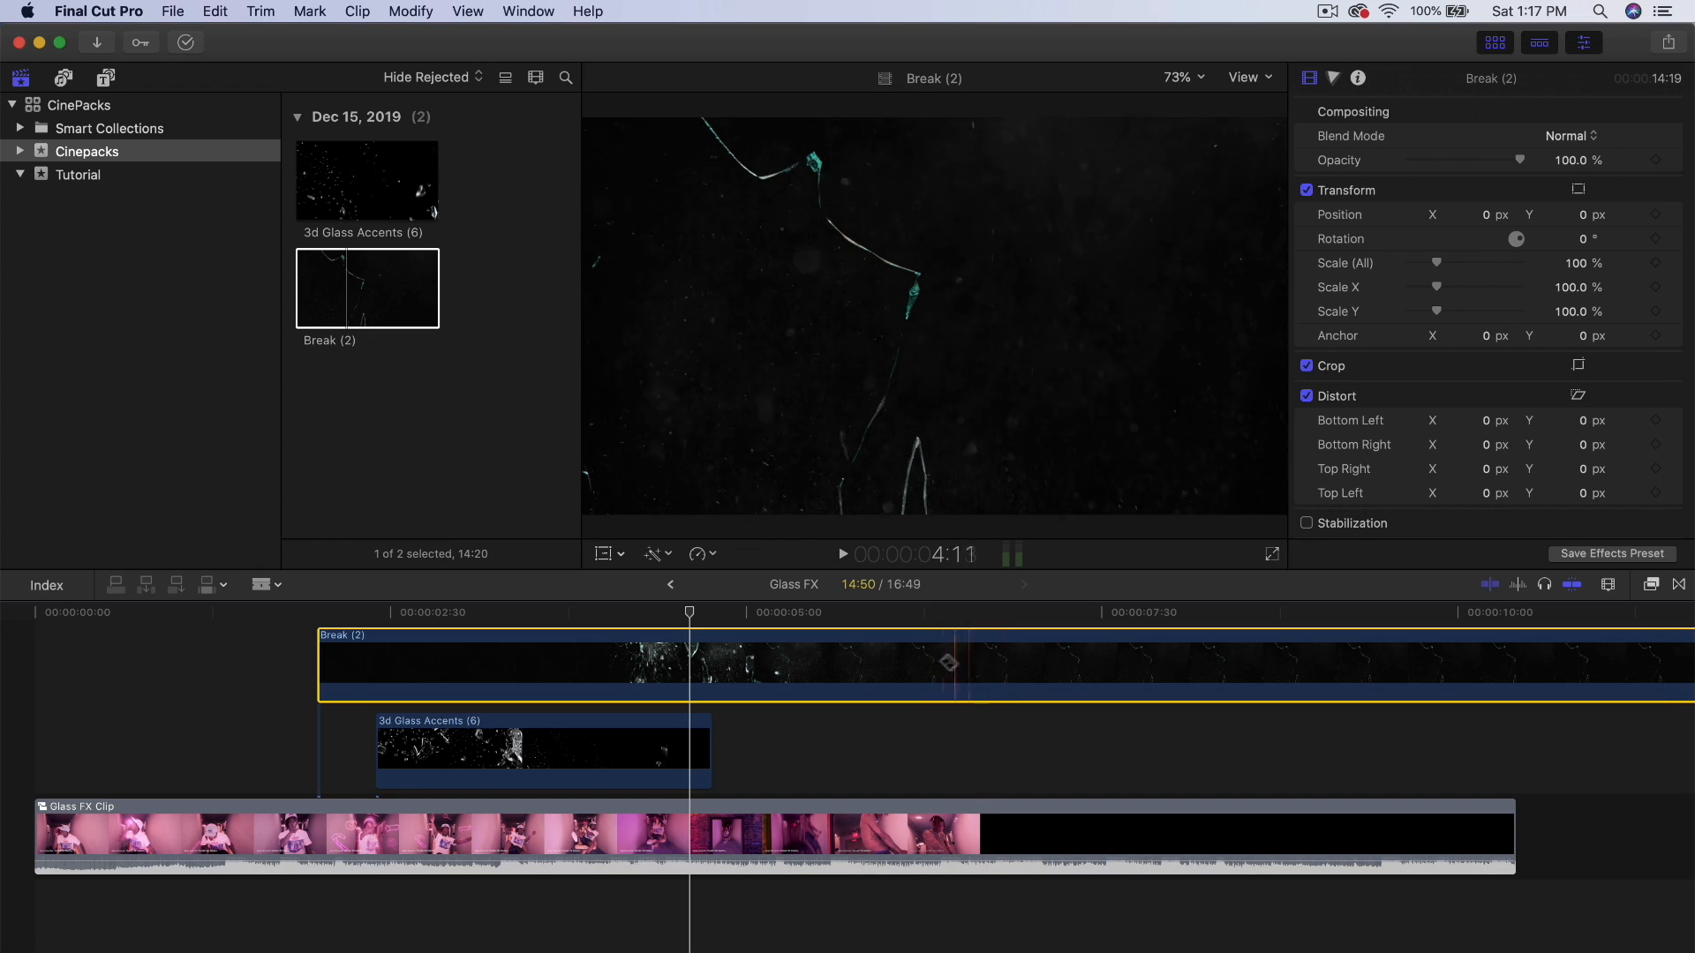
click(967, 655)
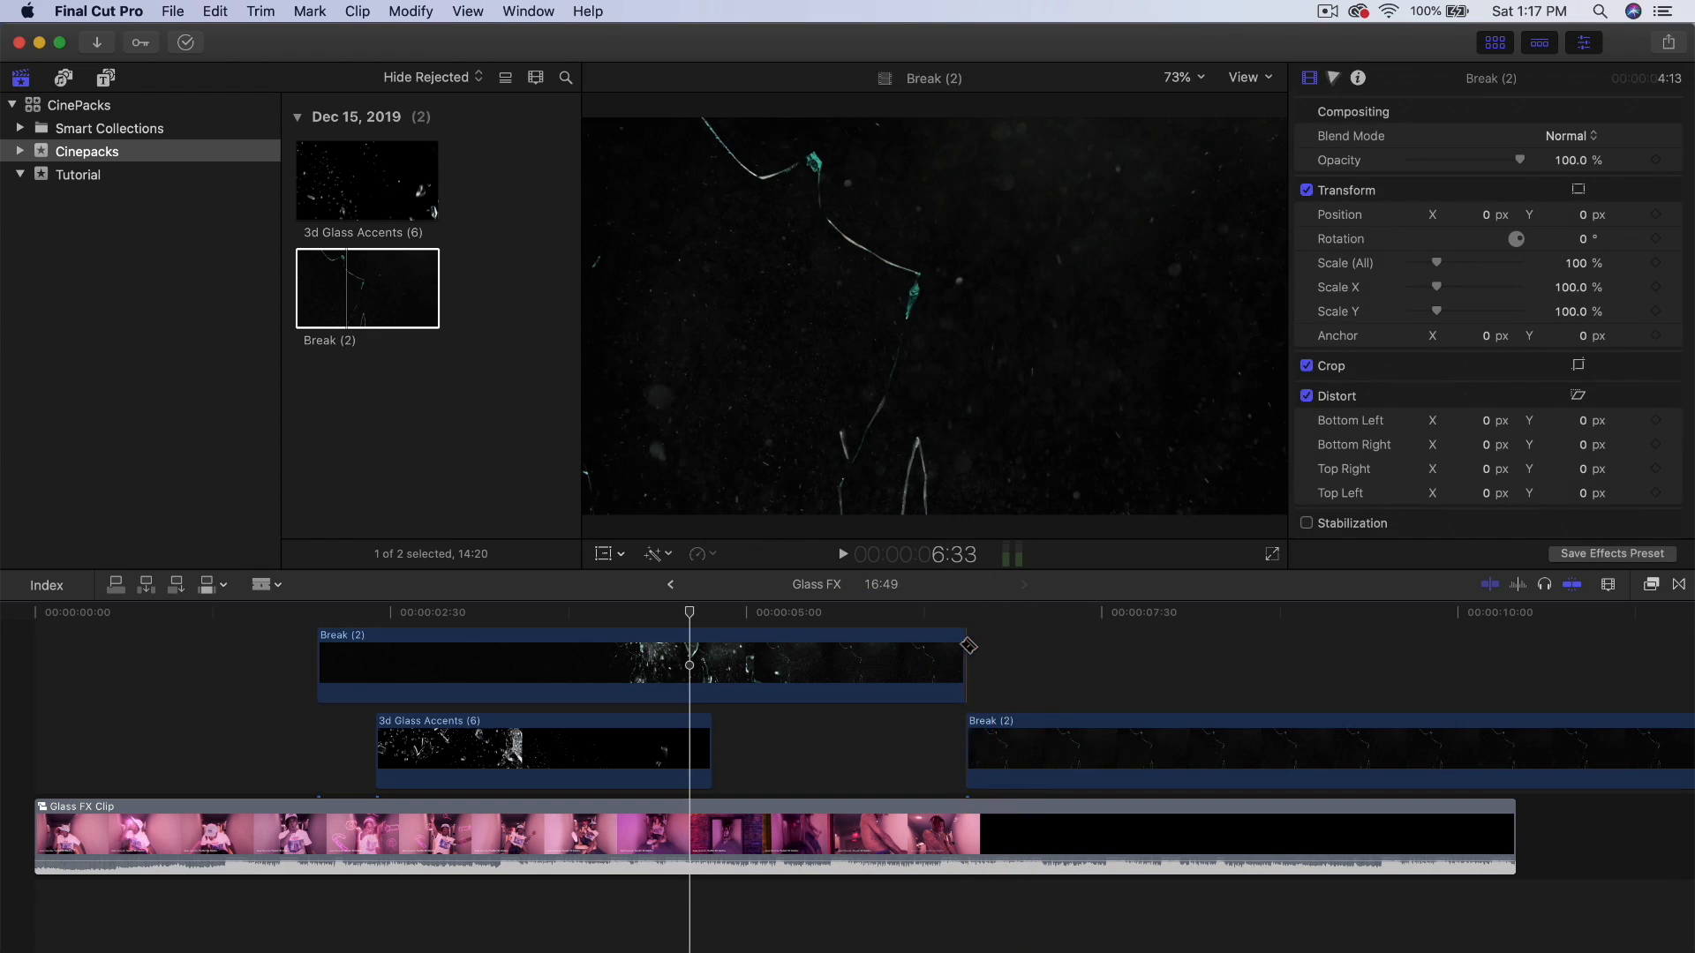
click(1036, 740)
key(Delete)
- Set the blend mode of the remaining Break (2) timeline clip to Lighten
click(848, 681)
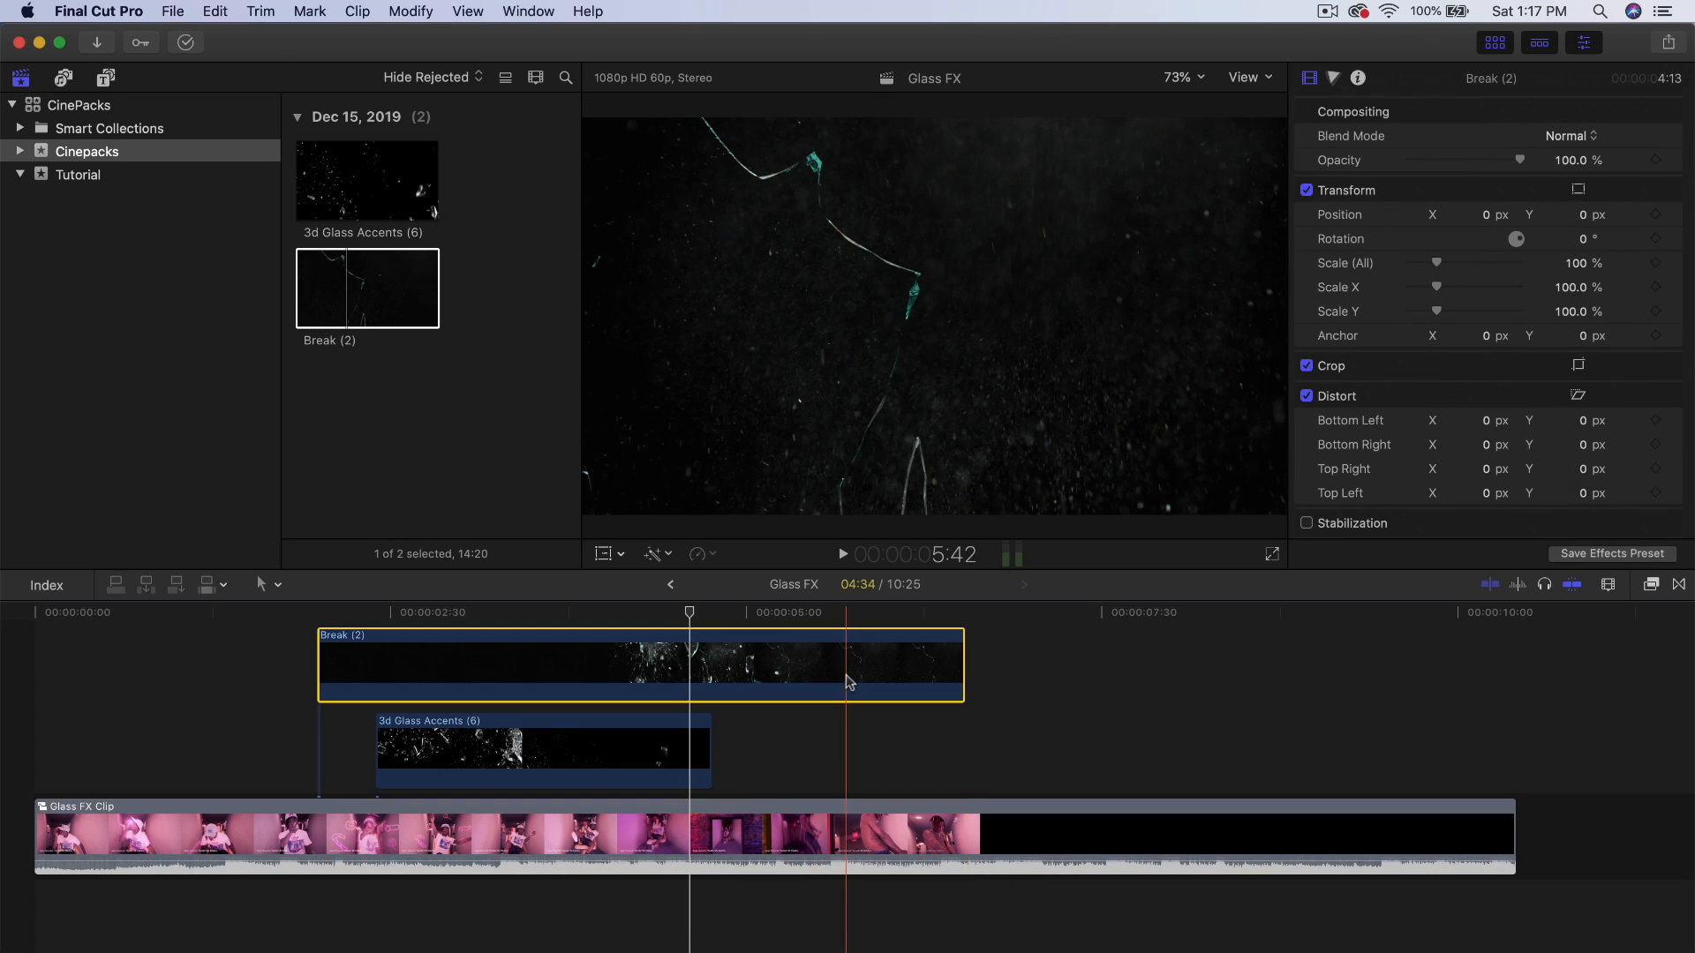
click(1568, 137)
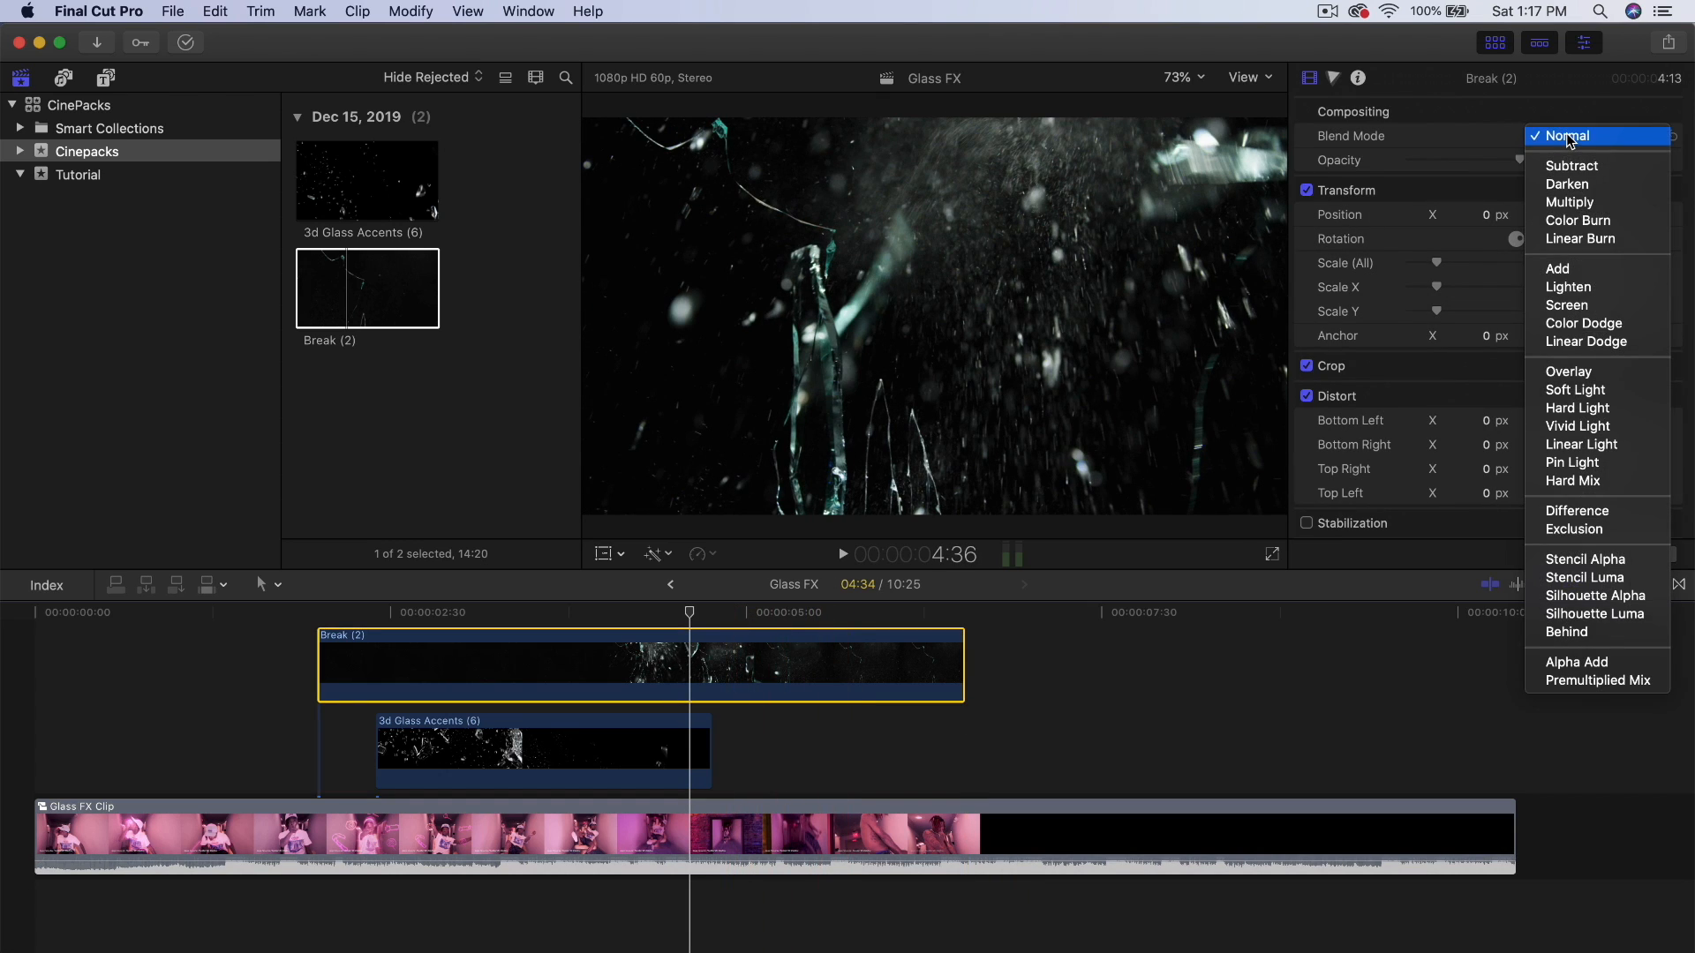
click(1576, 287)
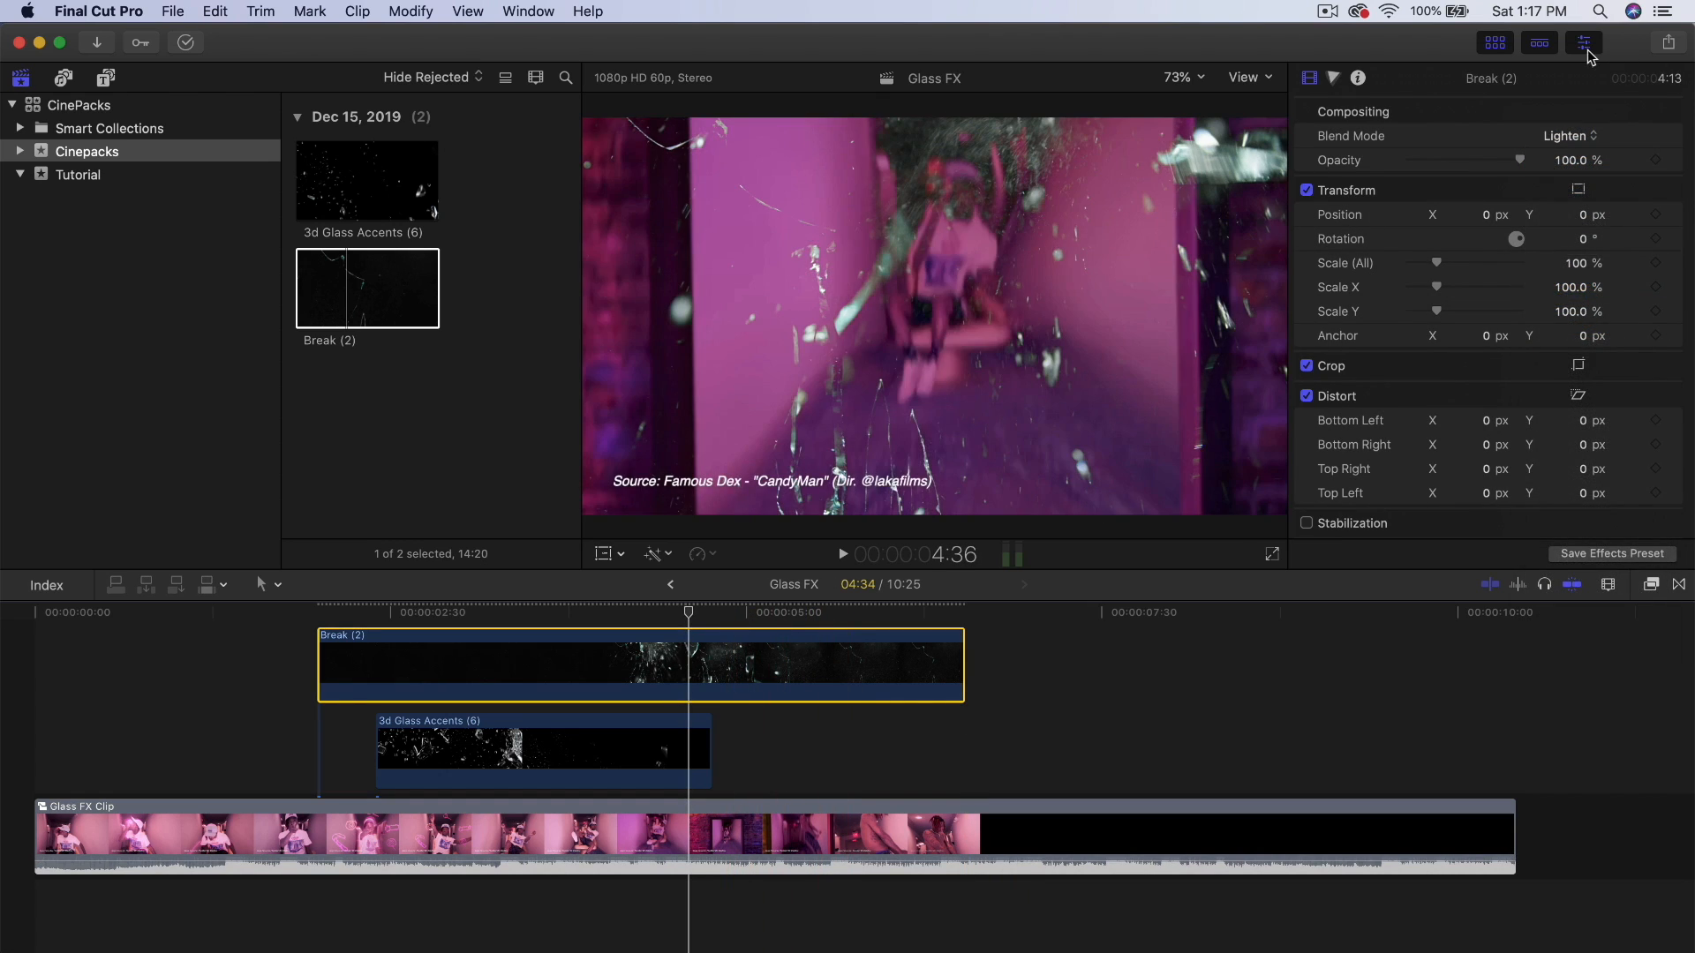
- Hide the inspector and the browser, and play back the footage with both glass overlays
click(1583, 42)
click(1495, 44)
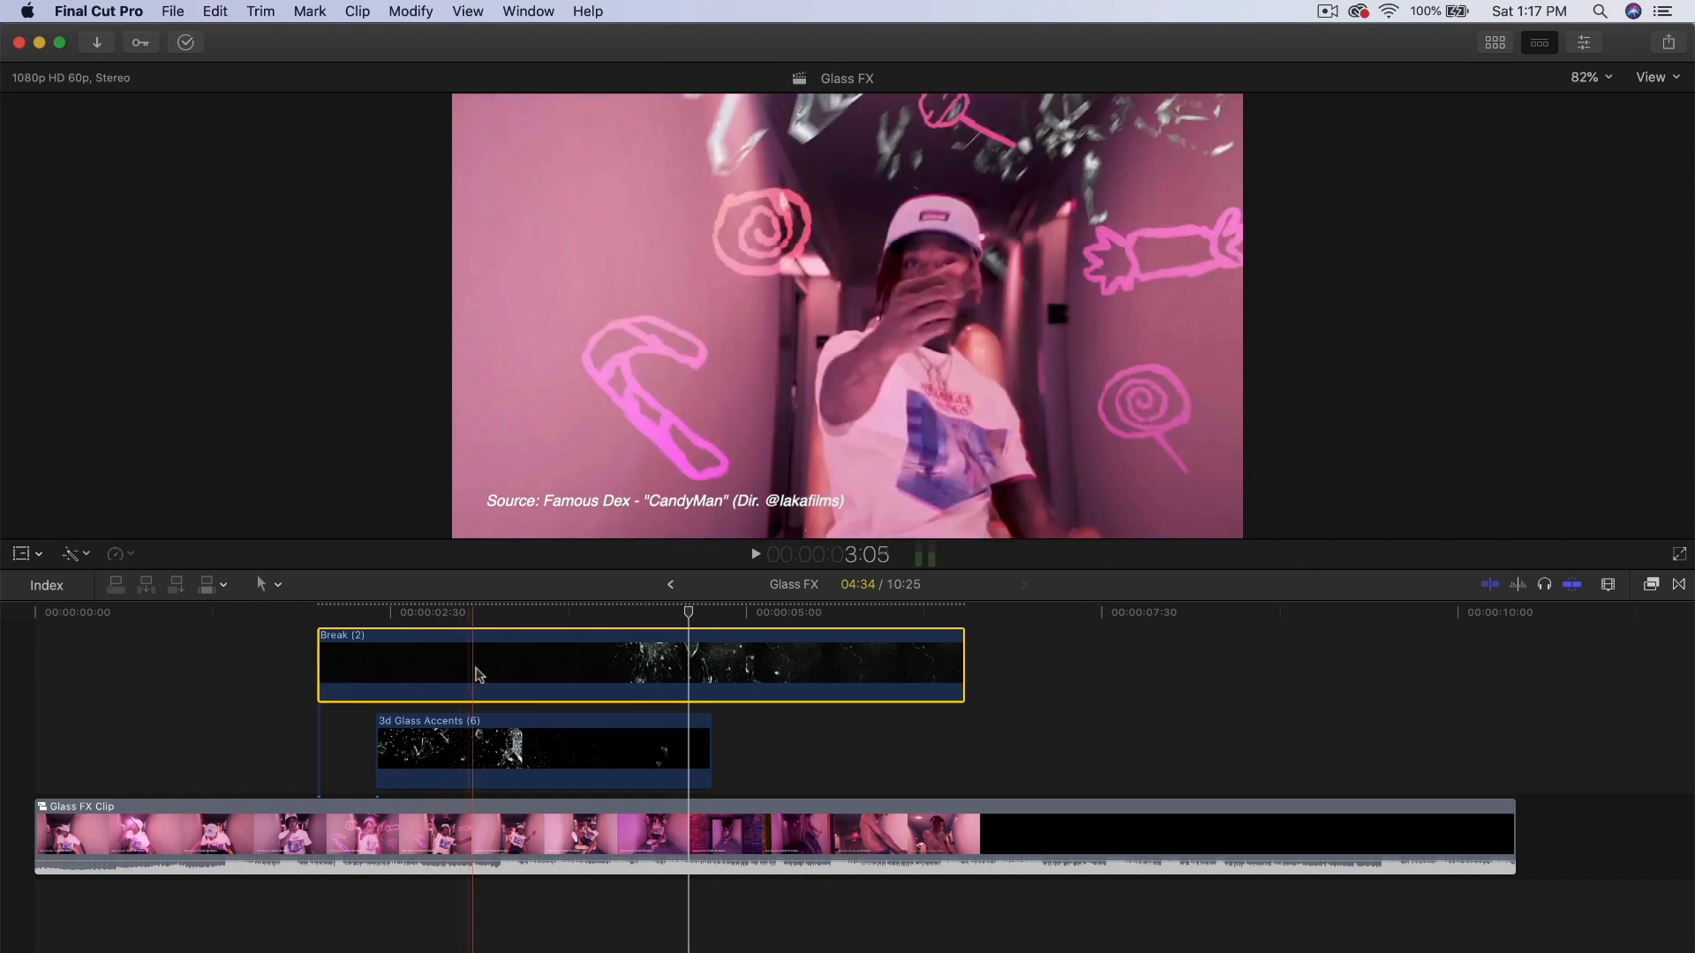
key(space)
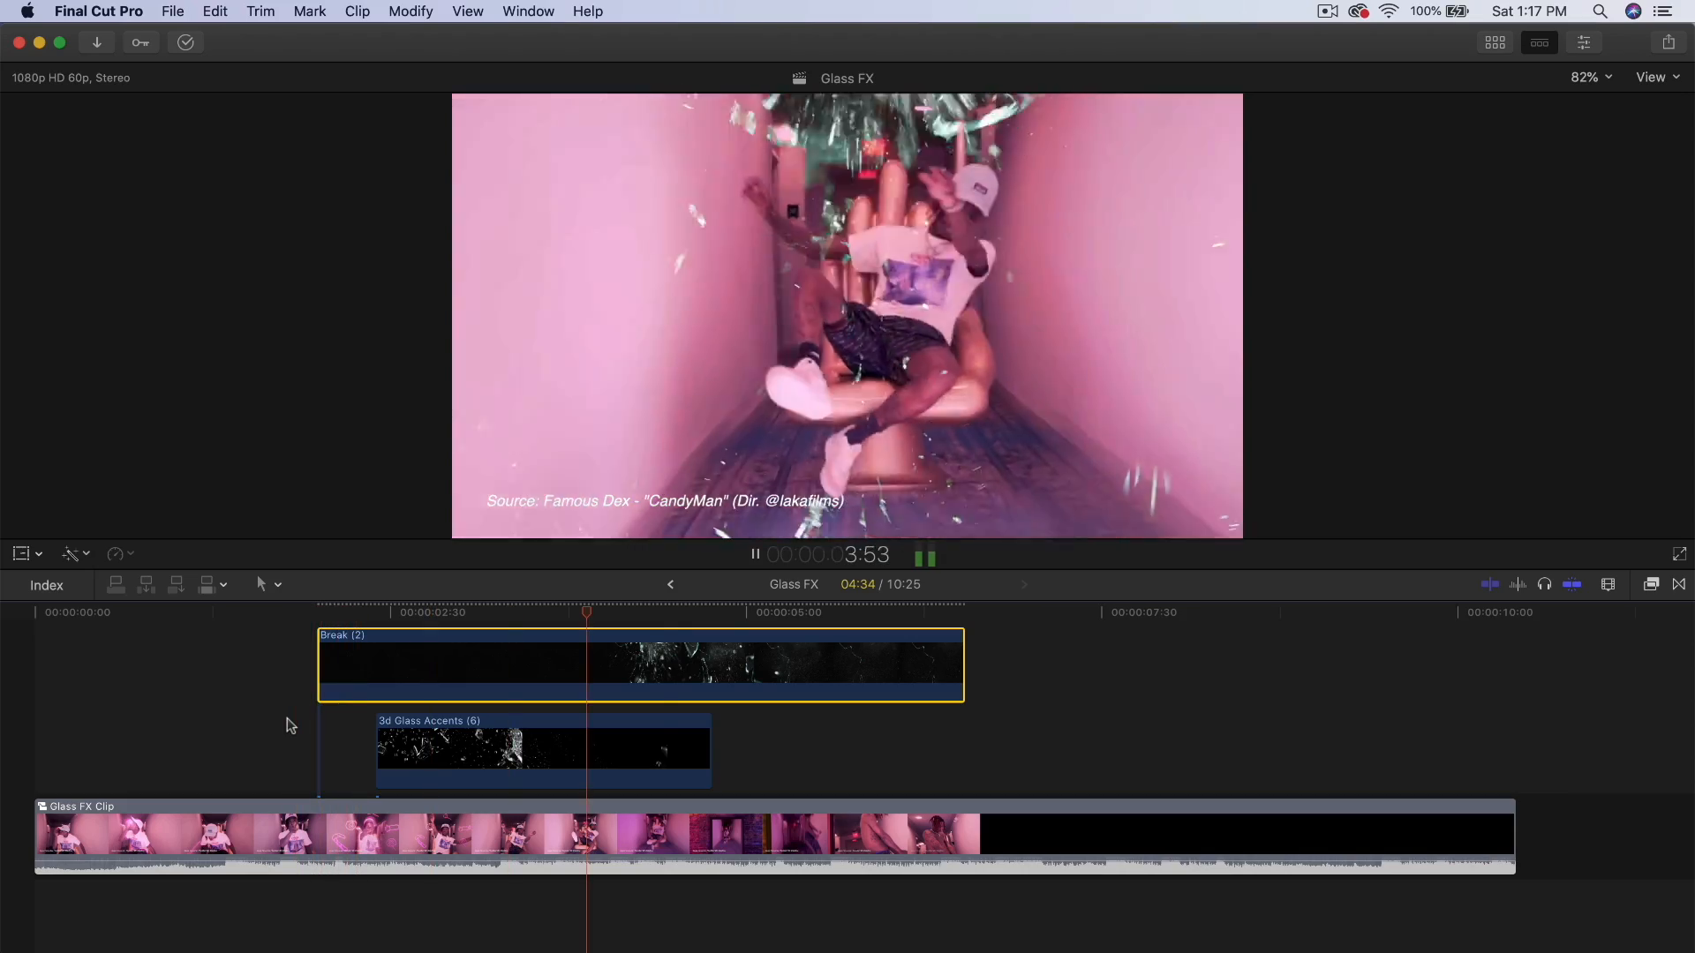
key(space)
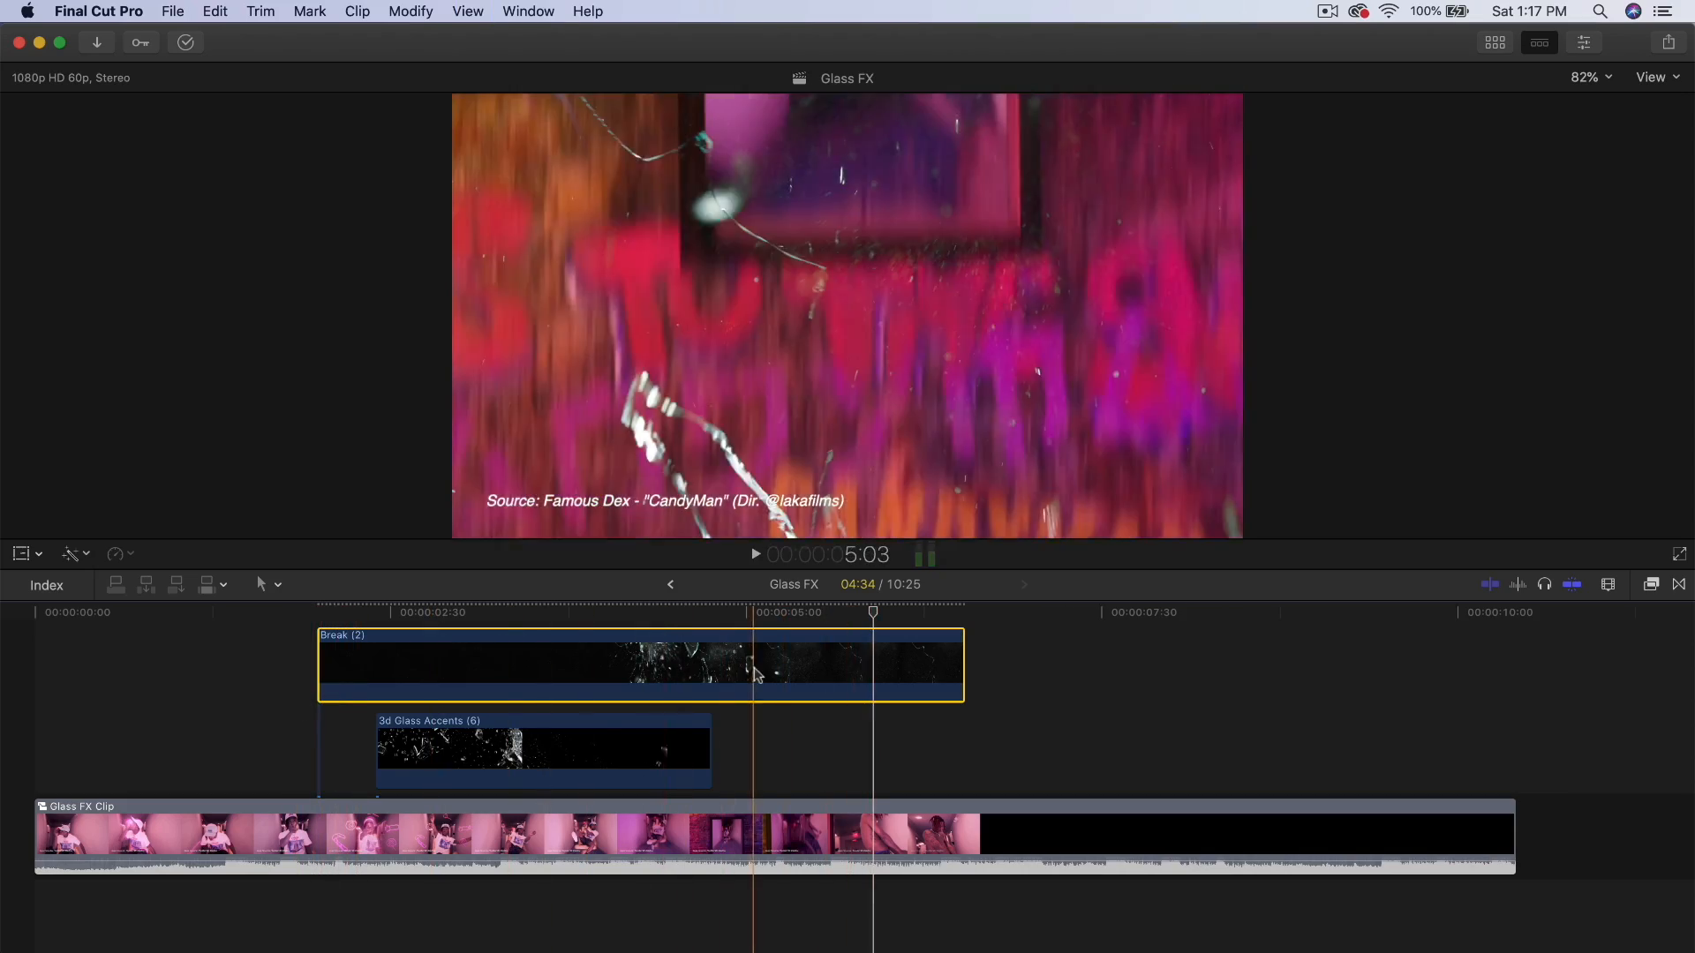
drag(874, 614, 939, 625)
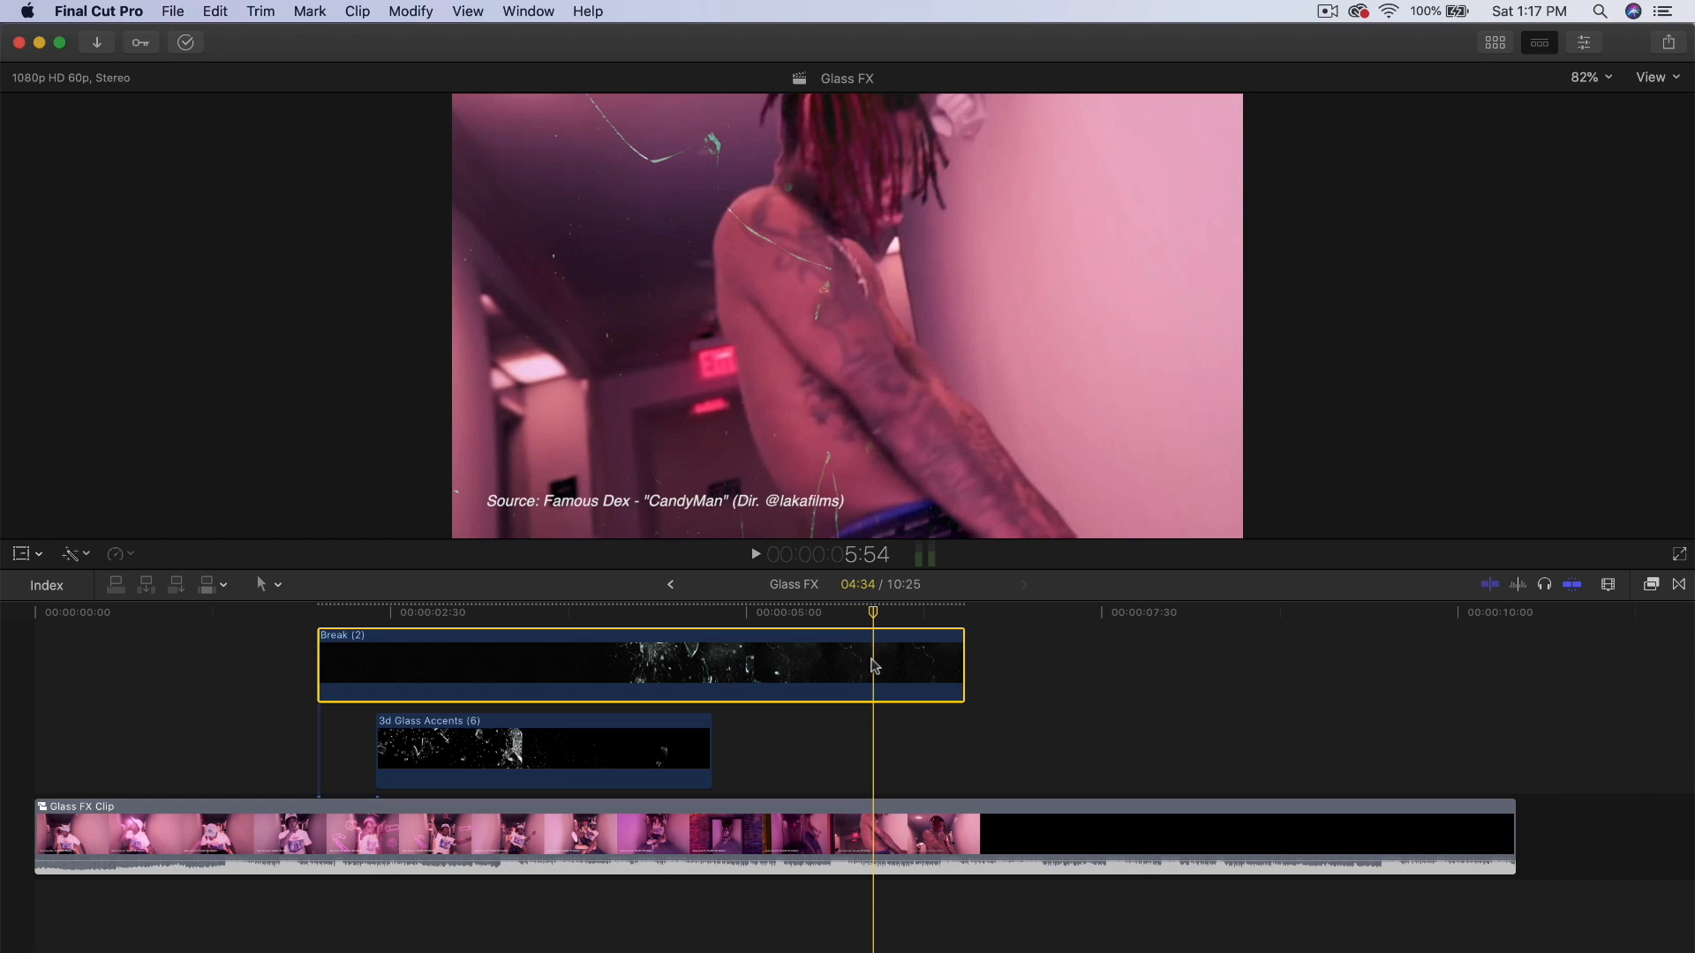
- Add the default transitions to the Break (2) clip and delete the one at its start
key(super+t)
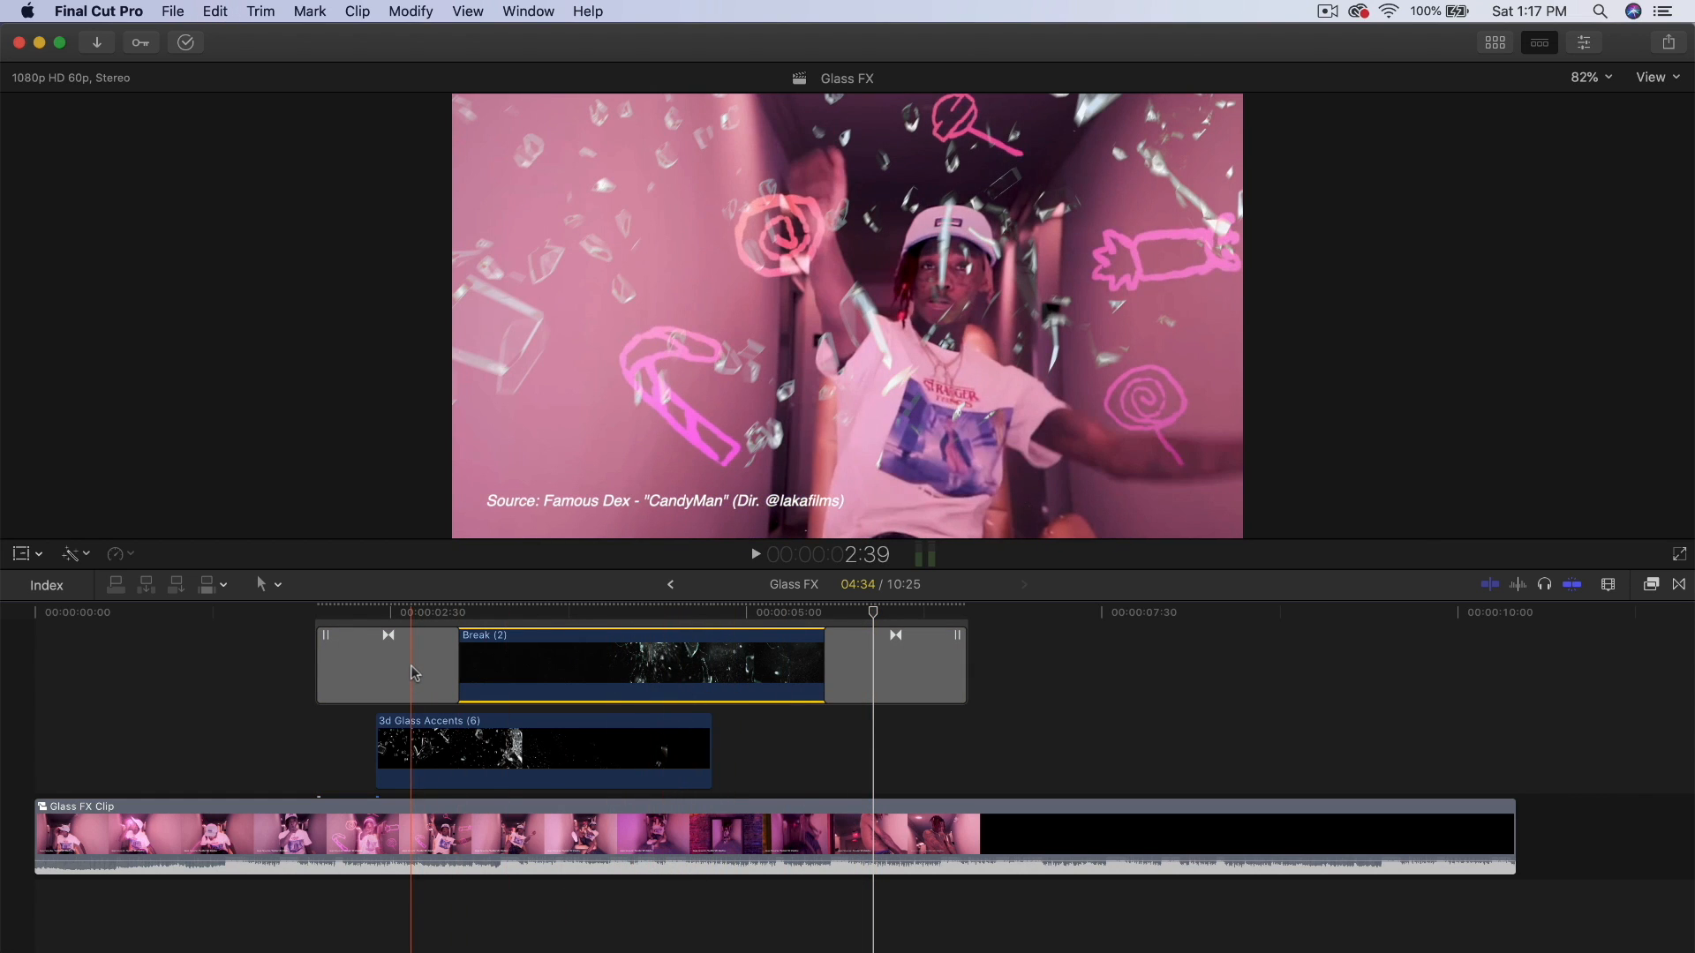
click(411, 669)
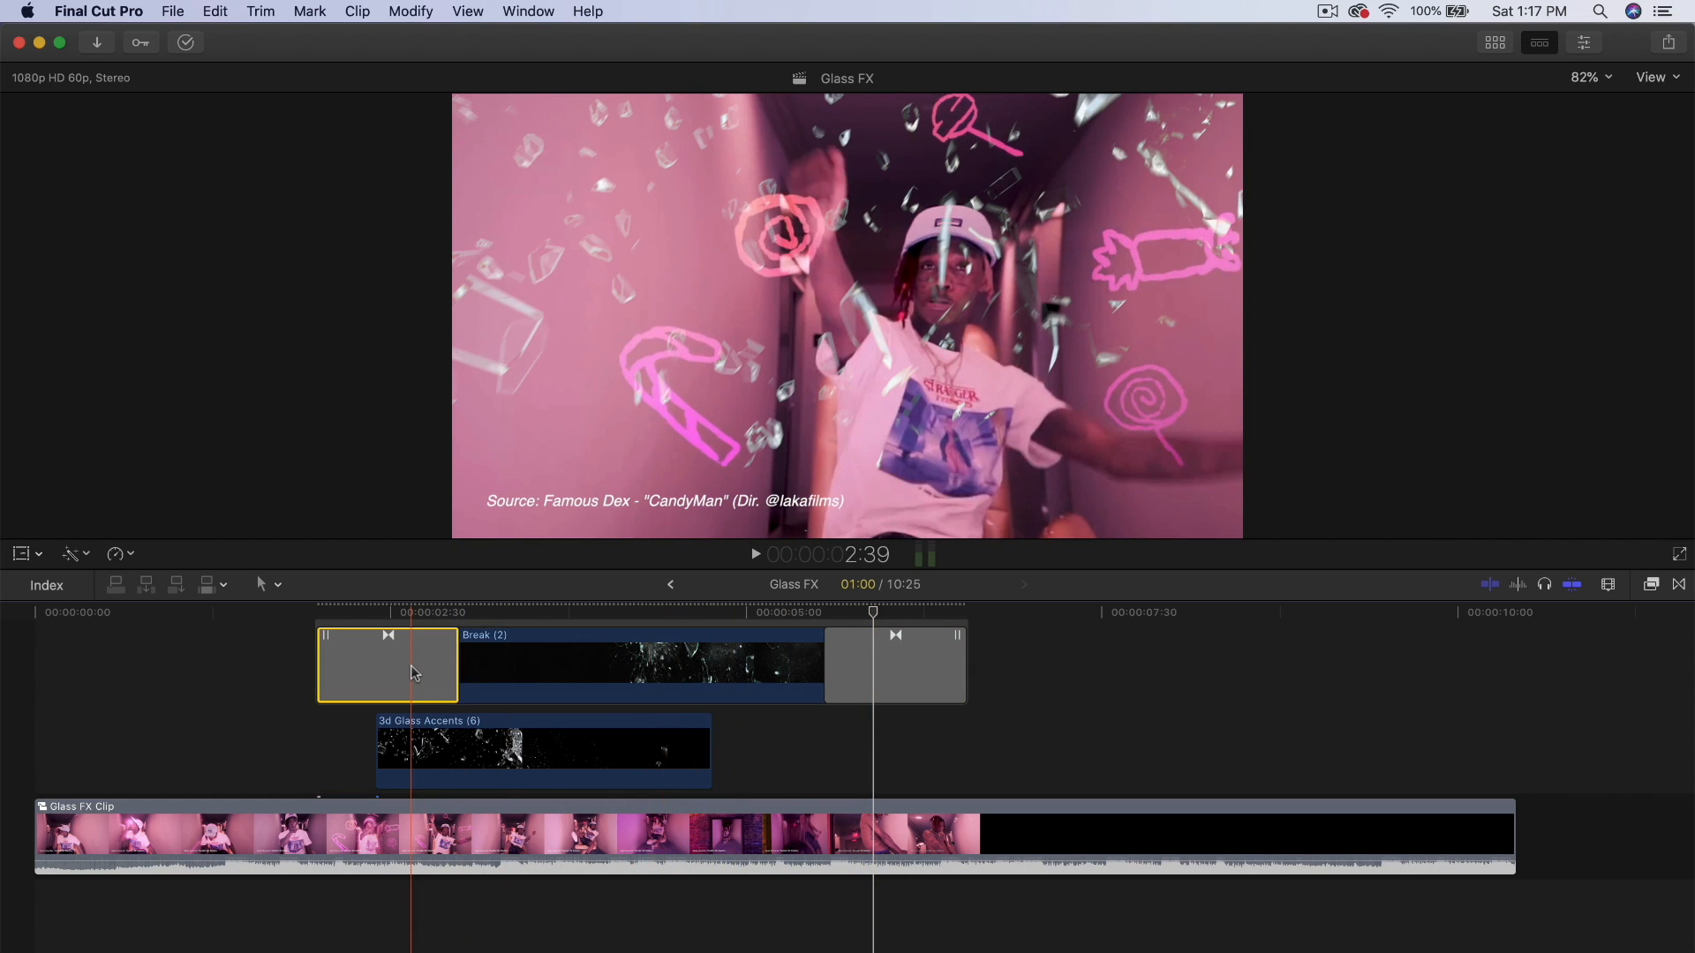
key(Delete)
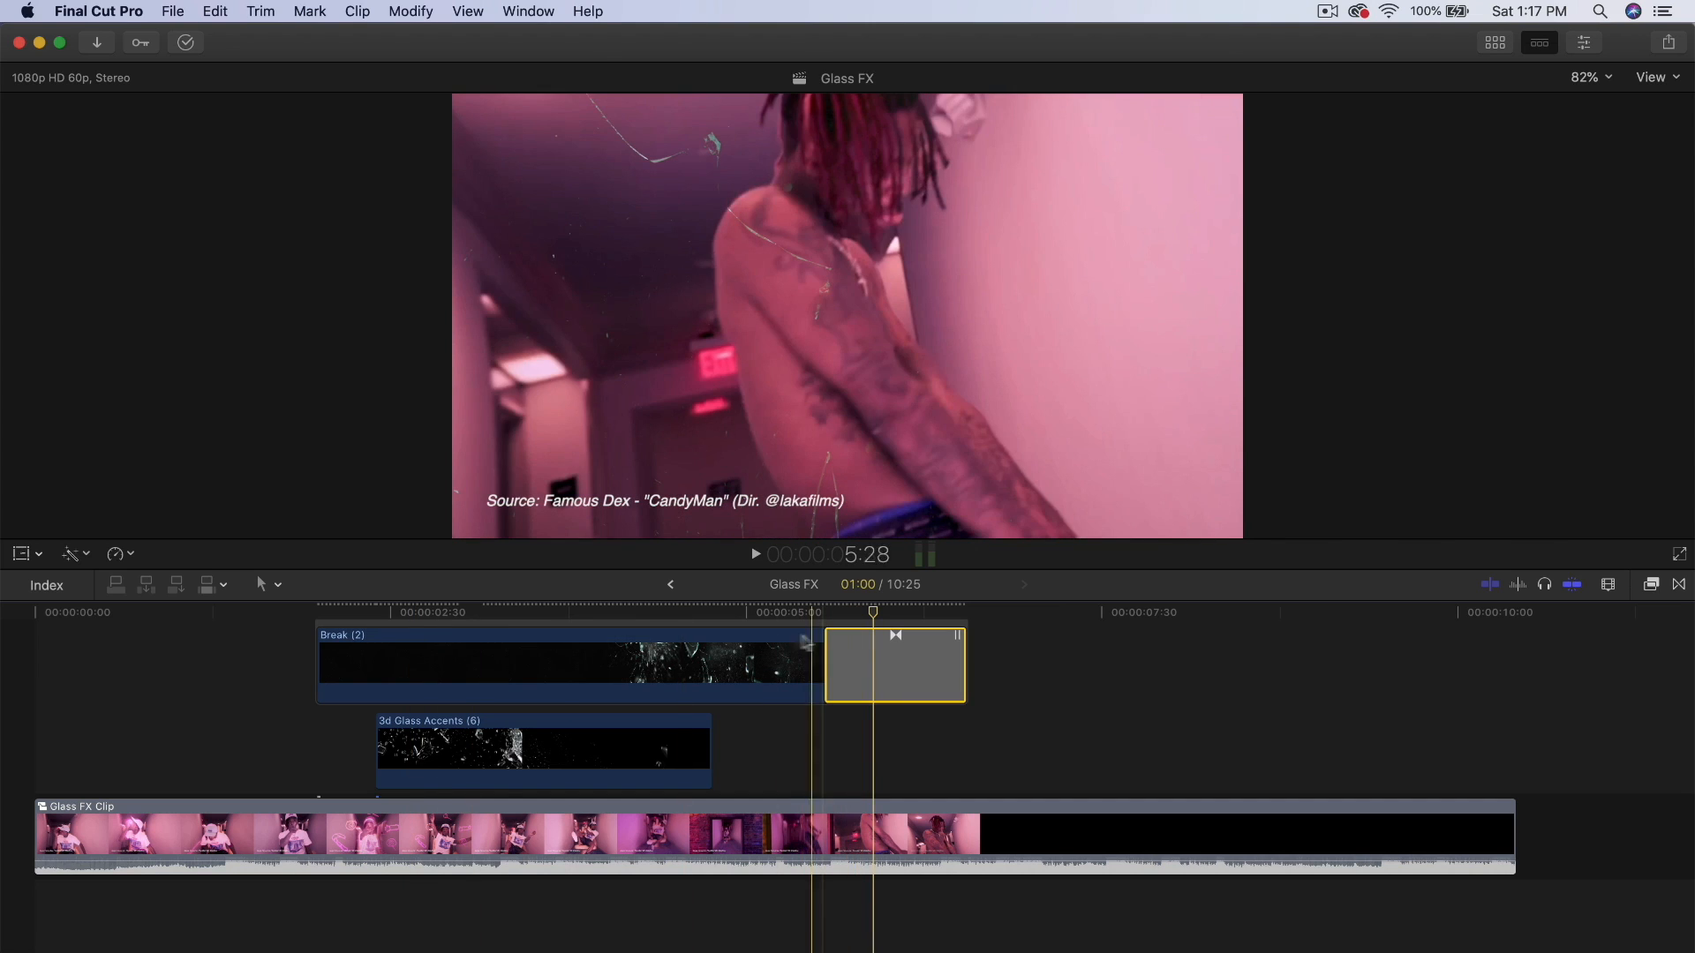
- Shorten the transition at the end of Break (2) to about 0.75 seconds and play back the fade-out
drag(825, 645, 867, 653)
key(space)
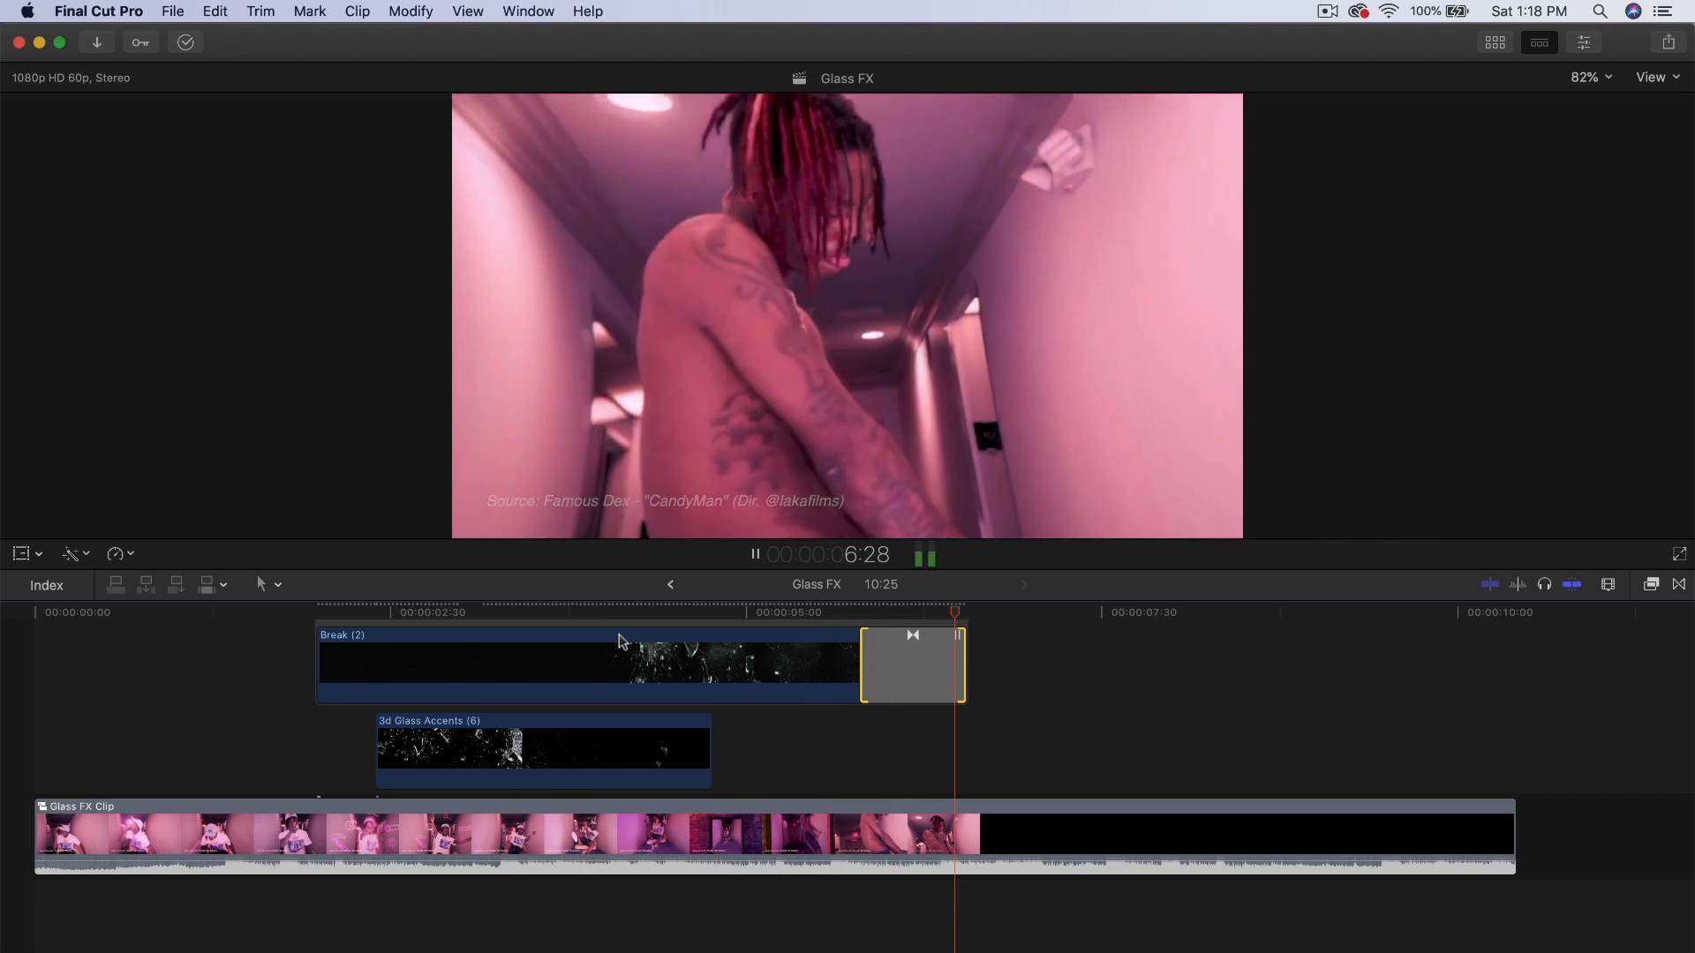
key(space)
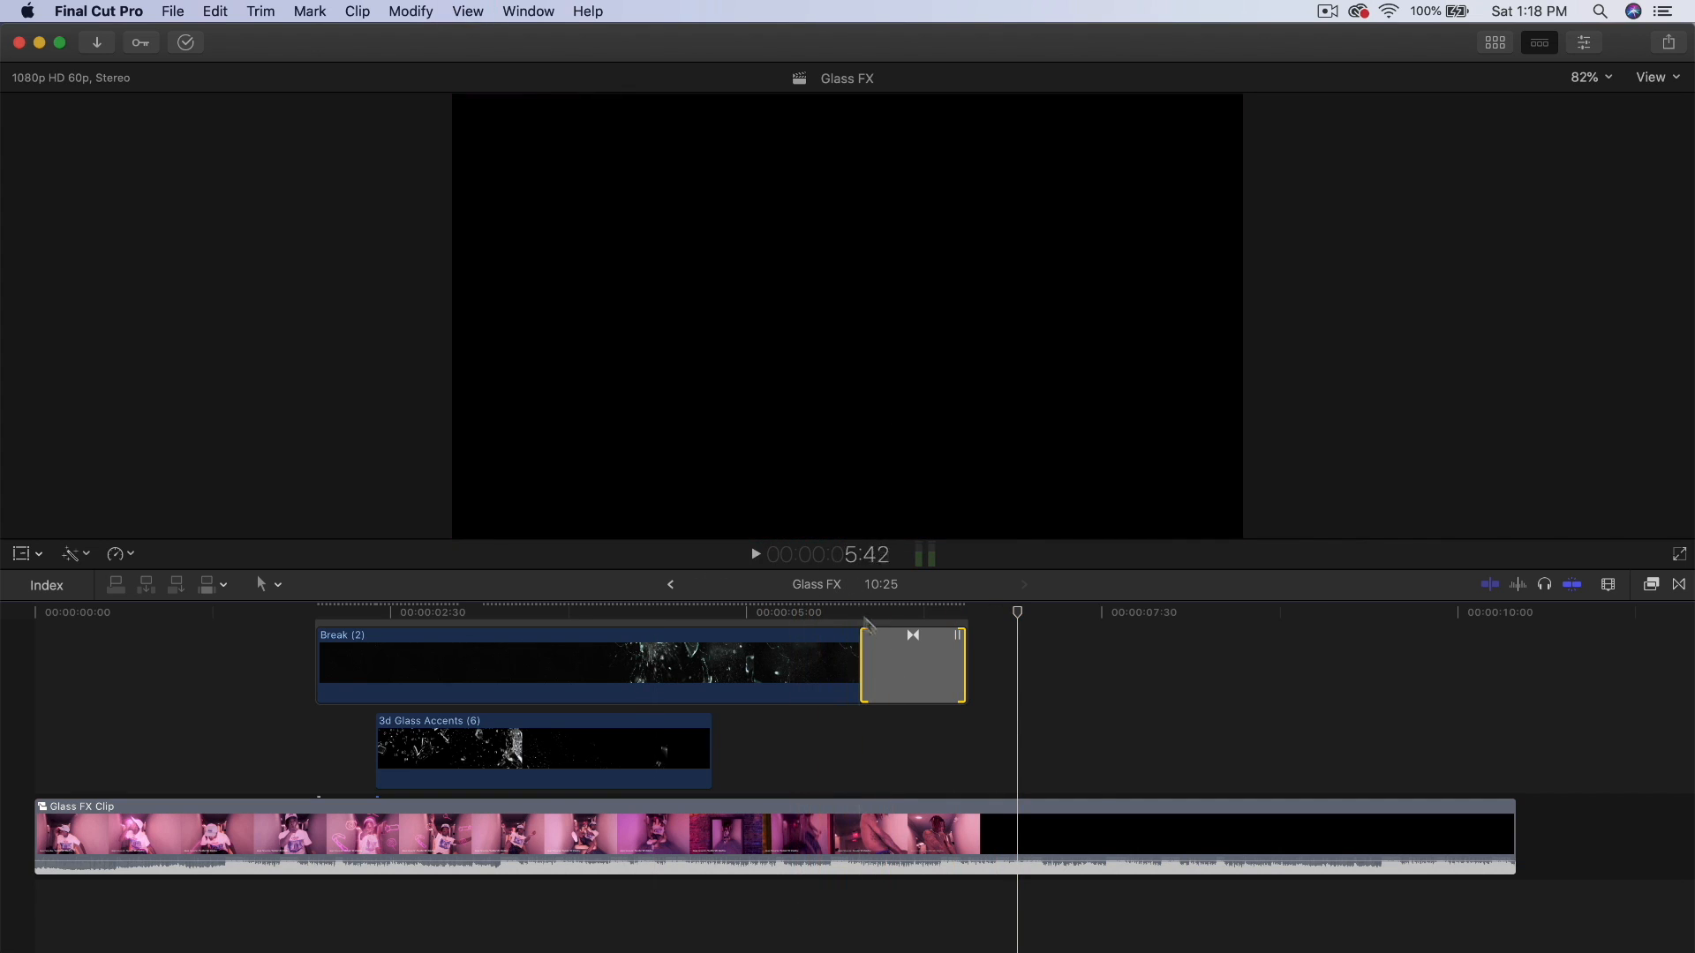
- Trim the end of the Break (2) clip with its transition to about 5.8 seconds and play it back
click(843, 651)
drag(955, 642, 849, 649)
key(space)
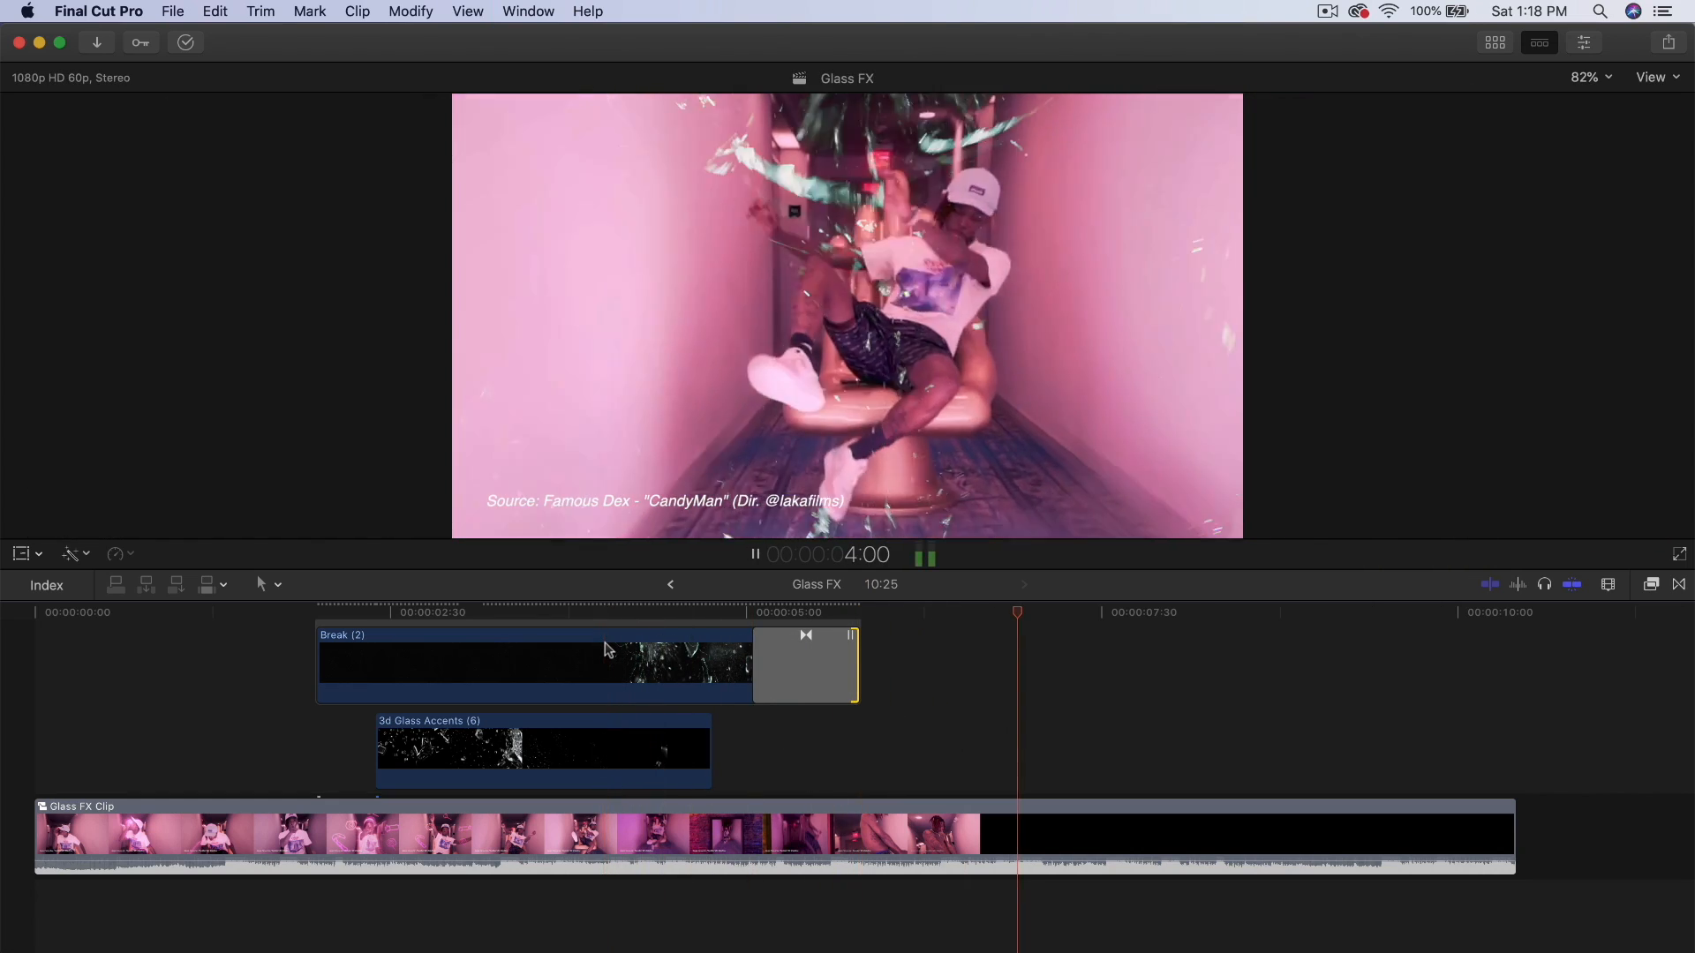
key(space)
- Show the browser again, start a media import and open the CinePacks Glass FX folder on the Desktop
click(300, 613)
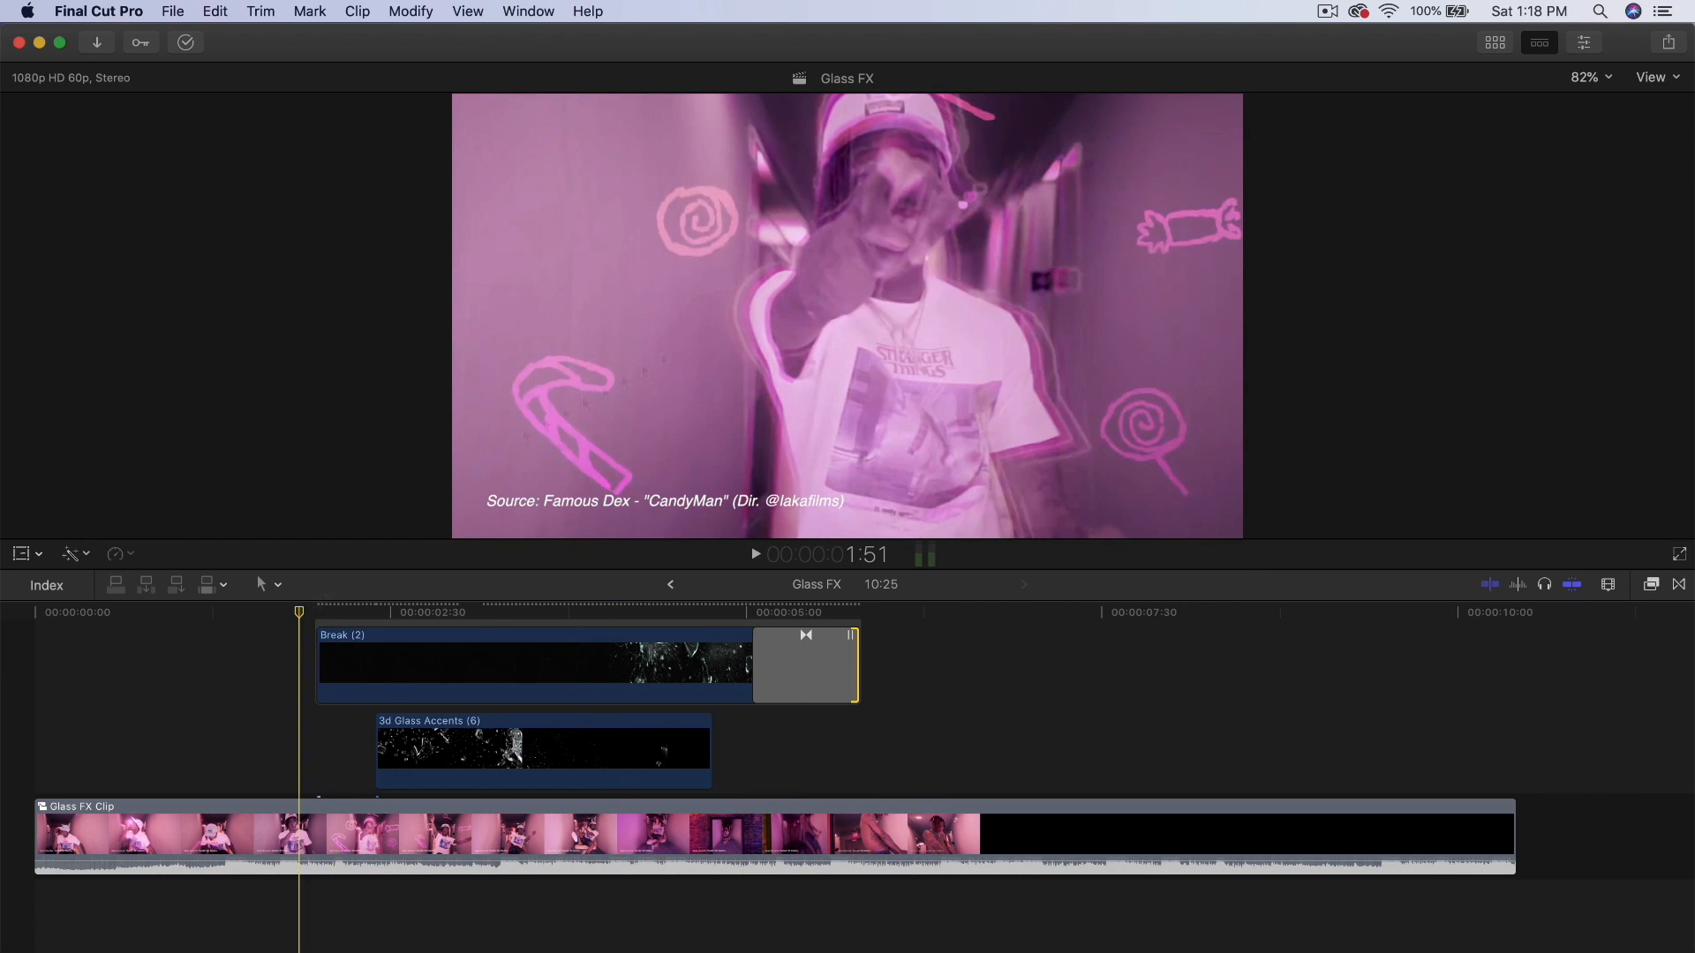
click(1495, 45)
key(super+i)
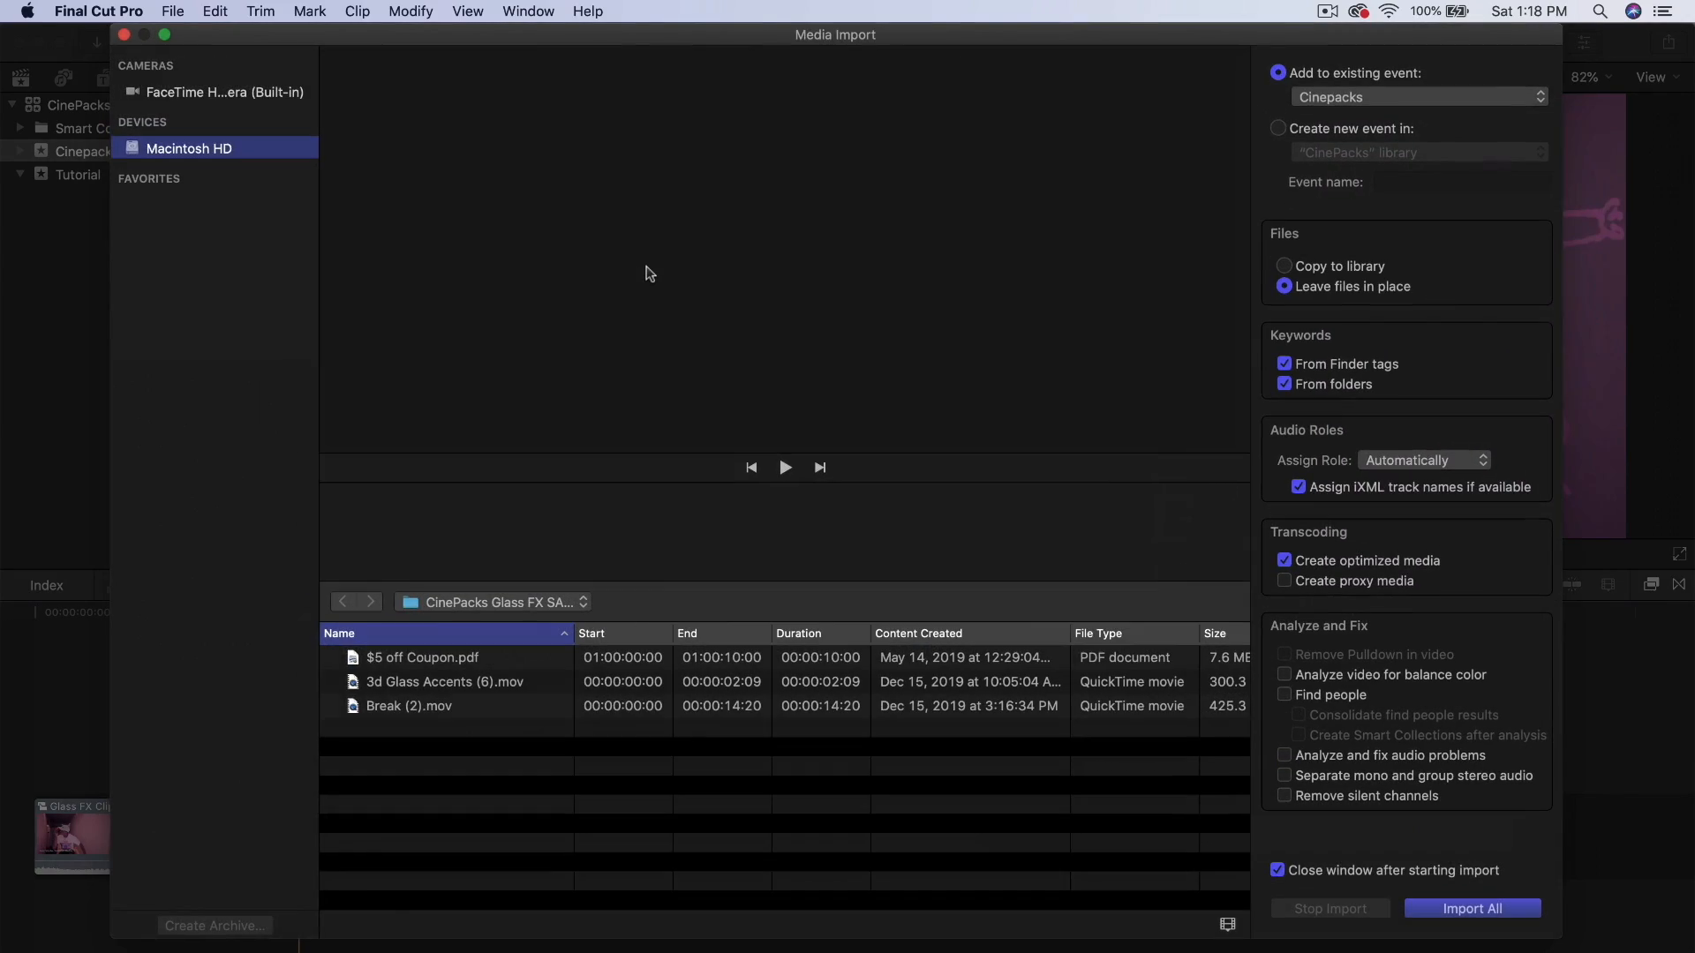
click(505, 602)
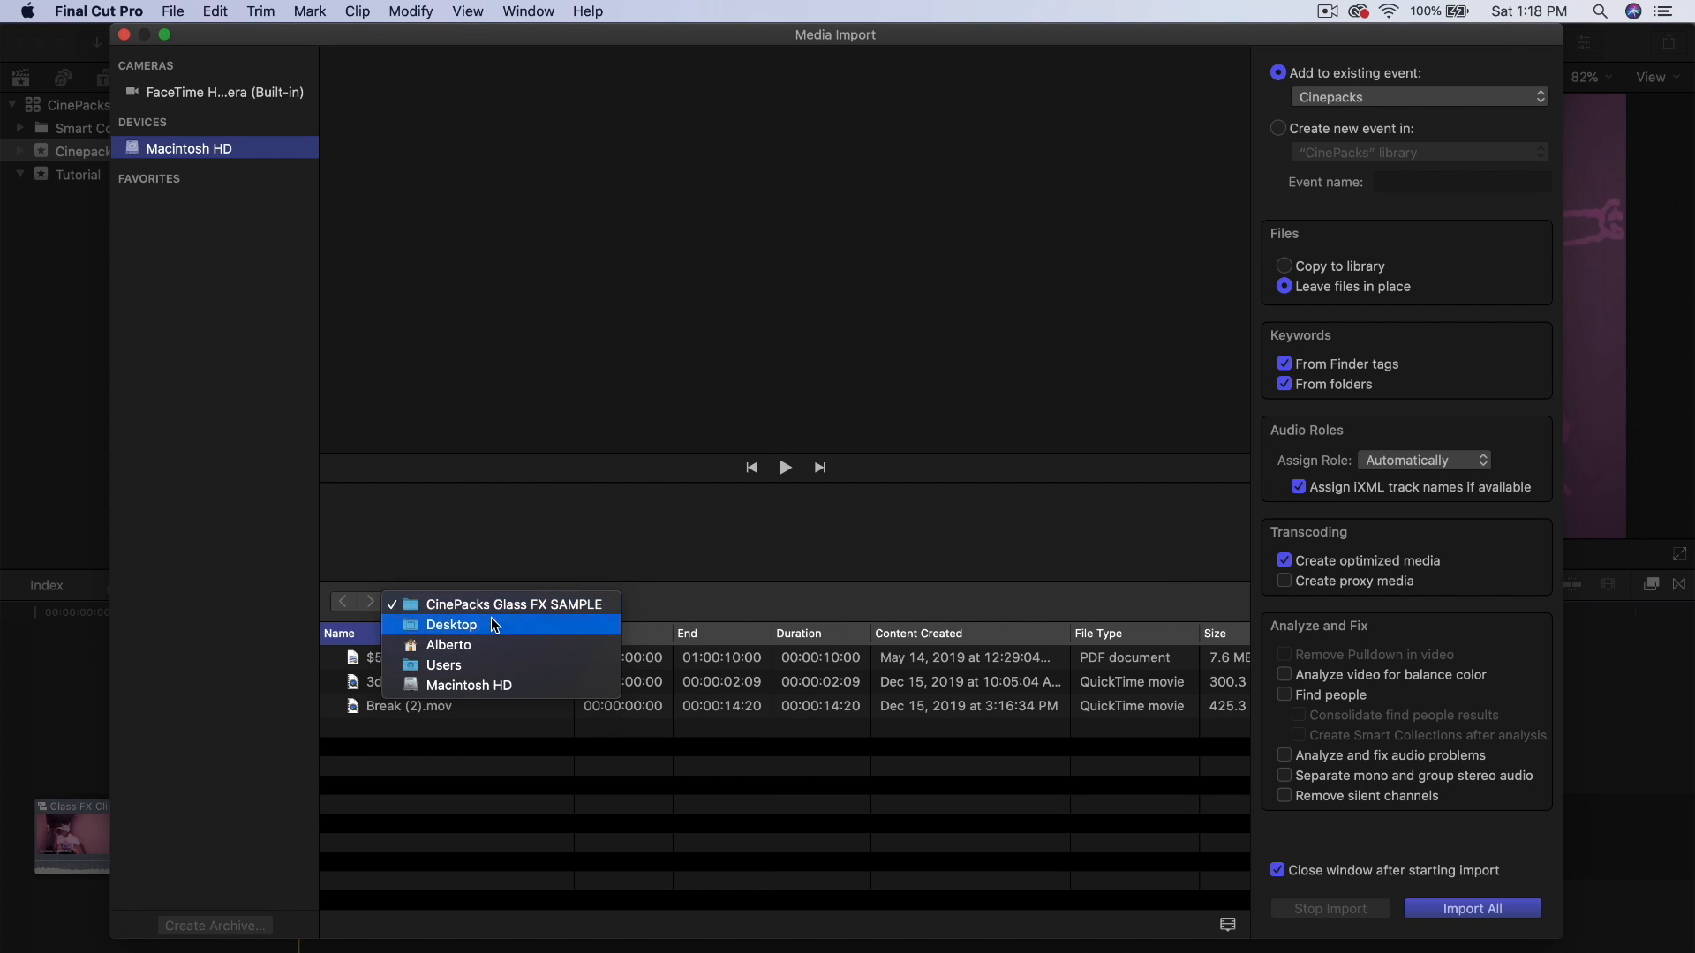
click(491, 617)
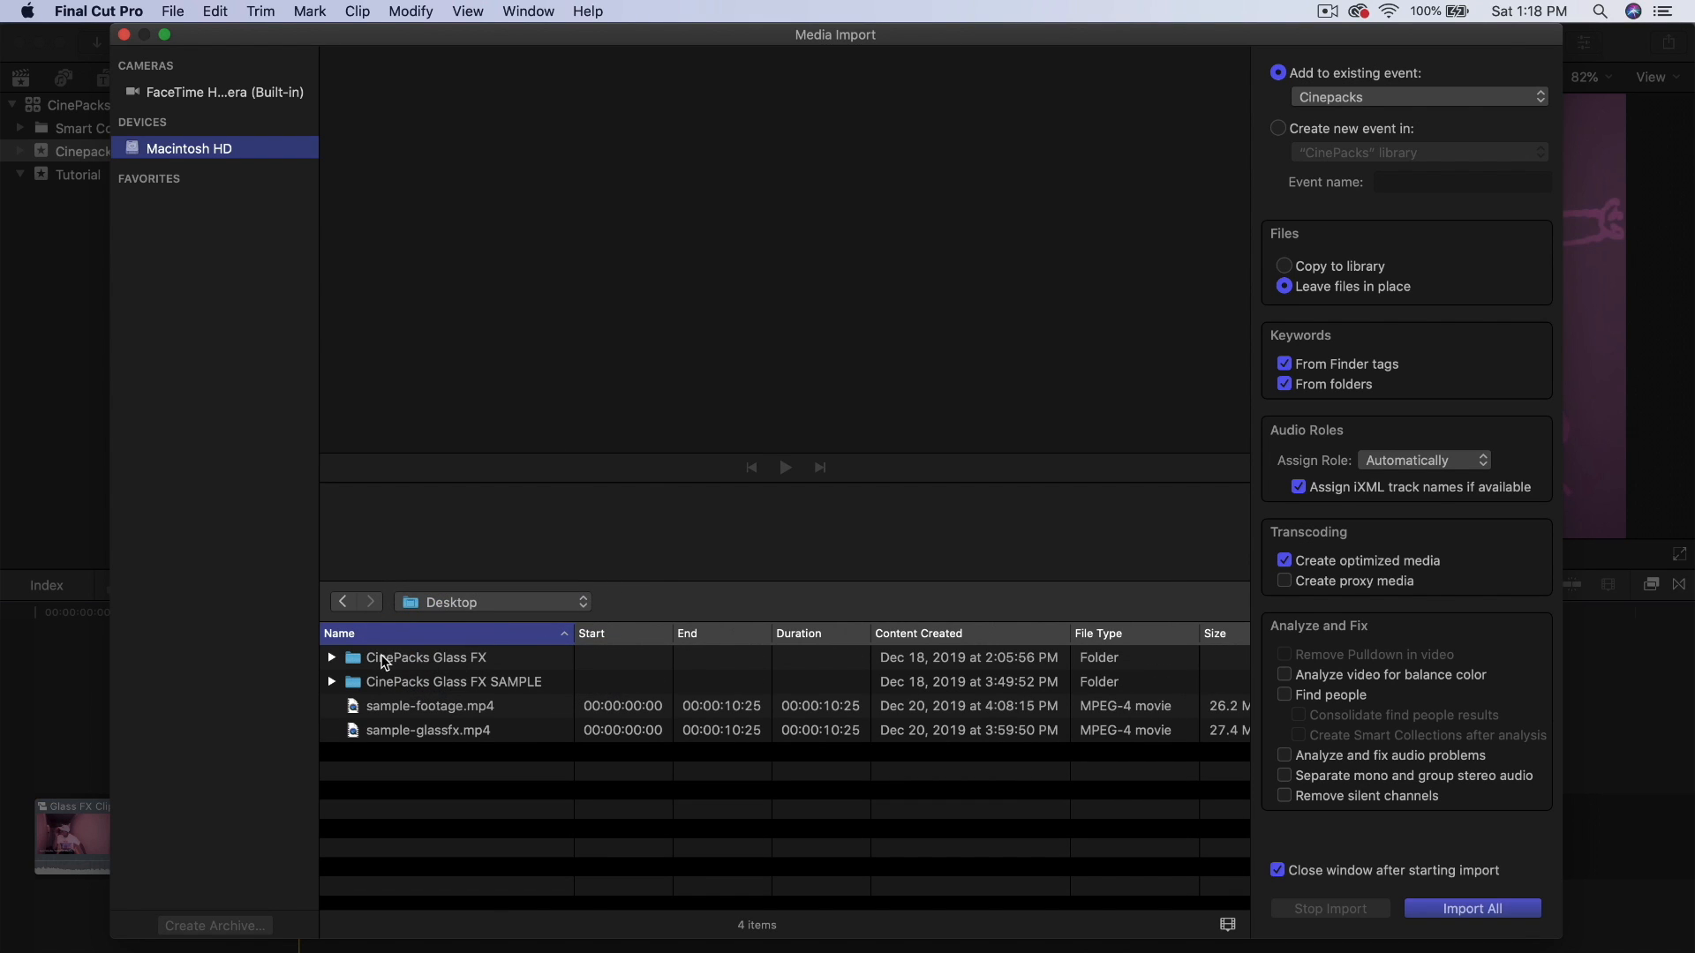
click(439, 659)
double_click(439, 659)
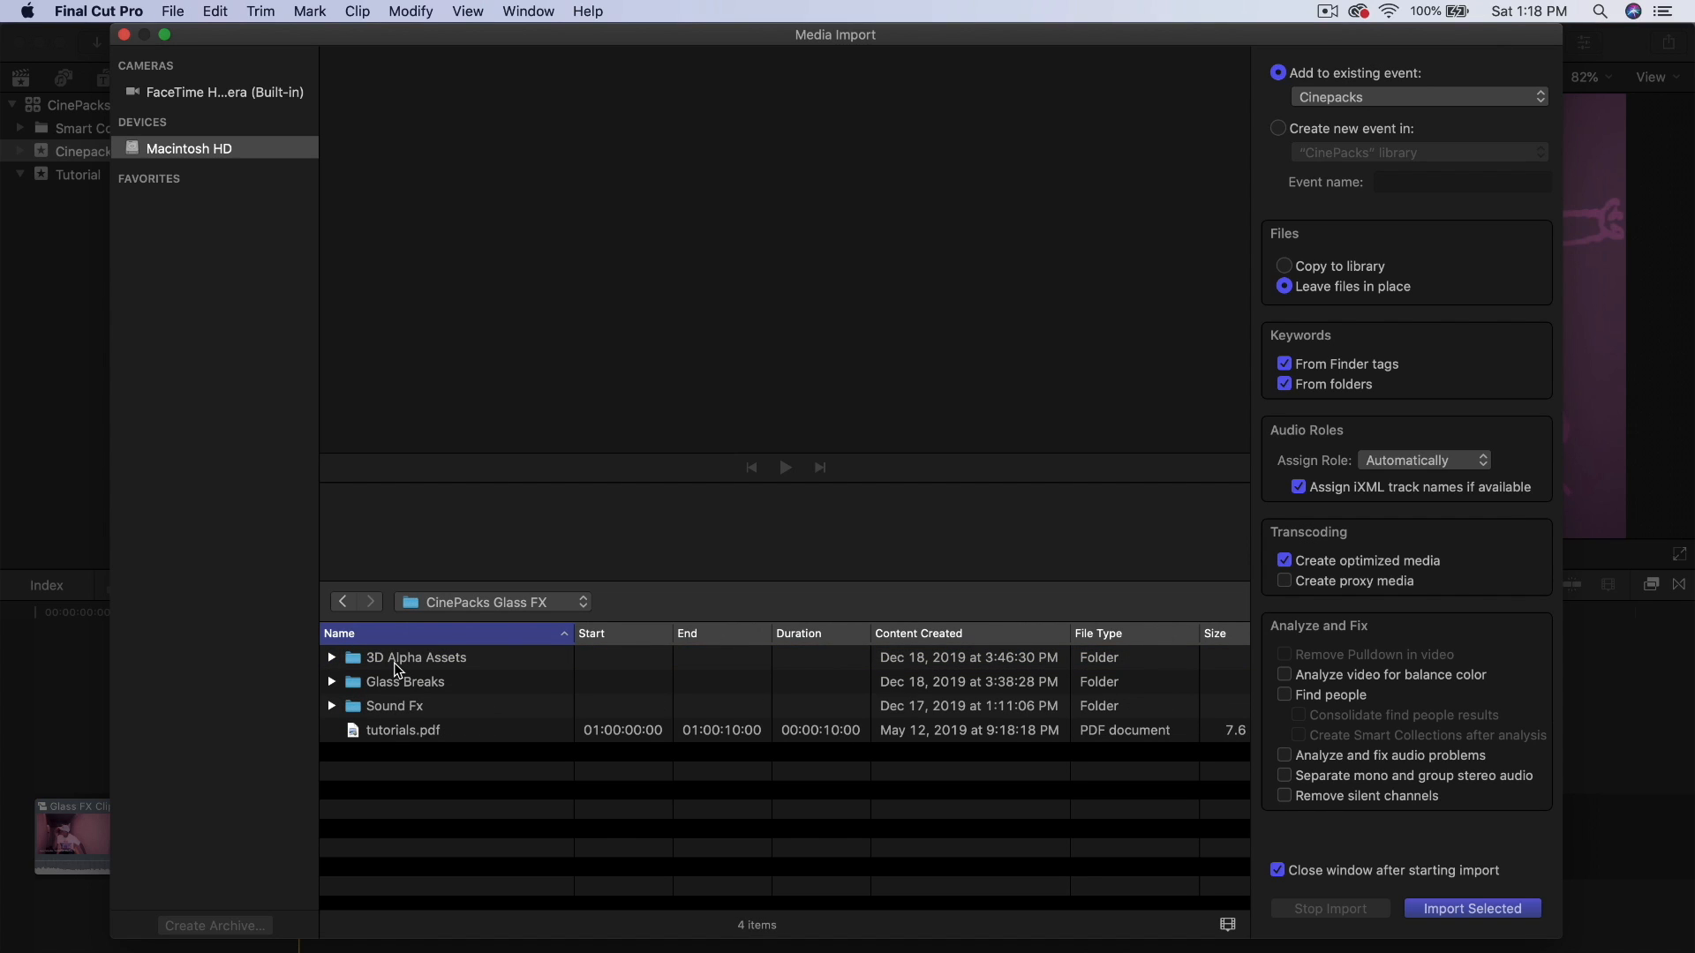
- Look through the full pack's contents: 3D Alpha Assets, Glass Breaks, Sound Fx and tutorials.pdf
click(442, 658)
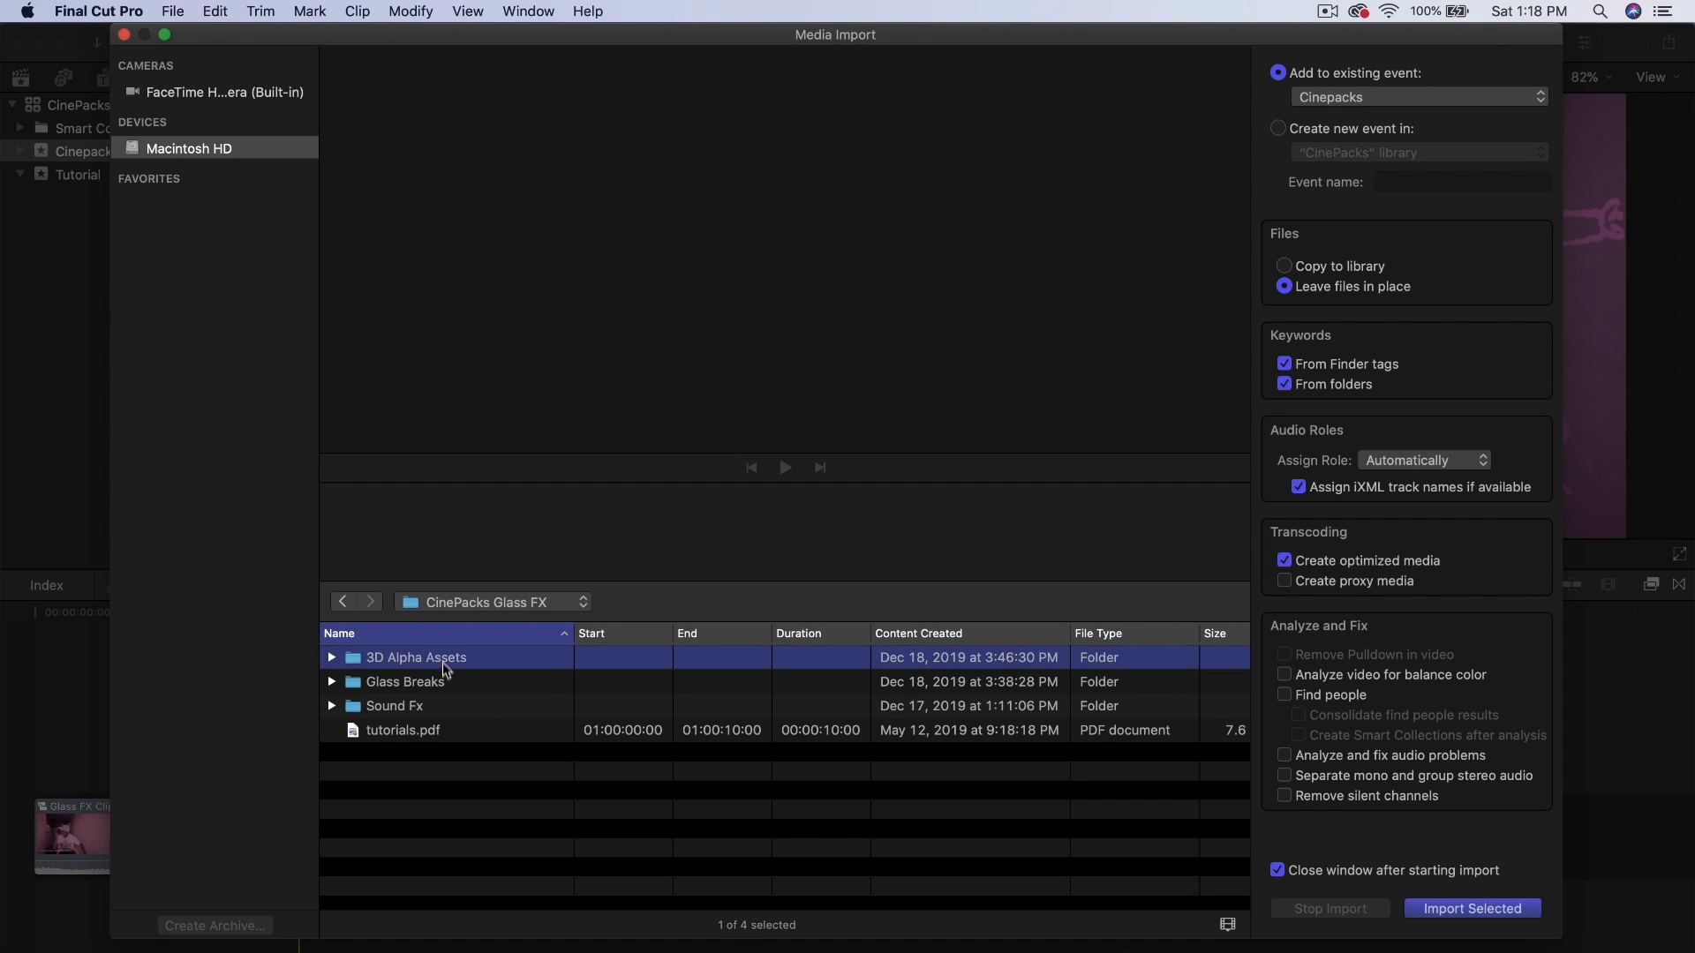
click(430, 685)
click(433, 707)
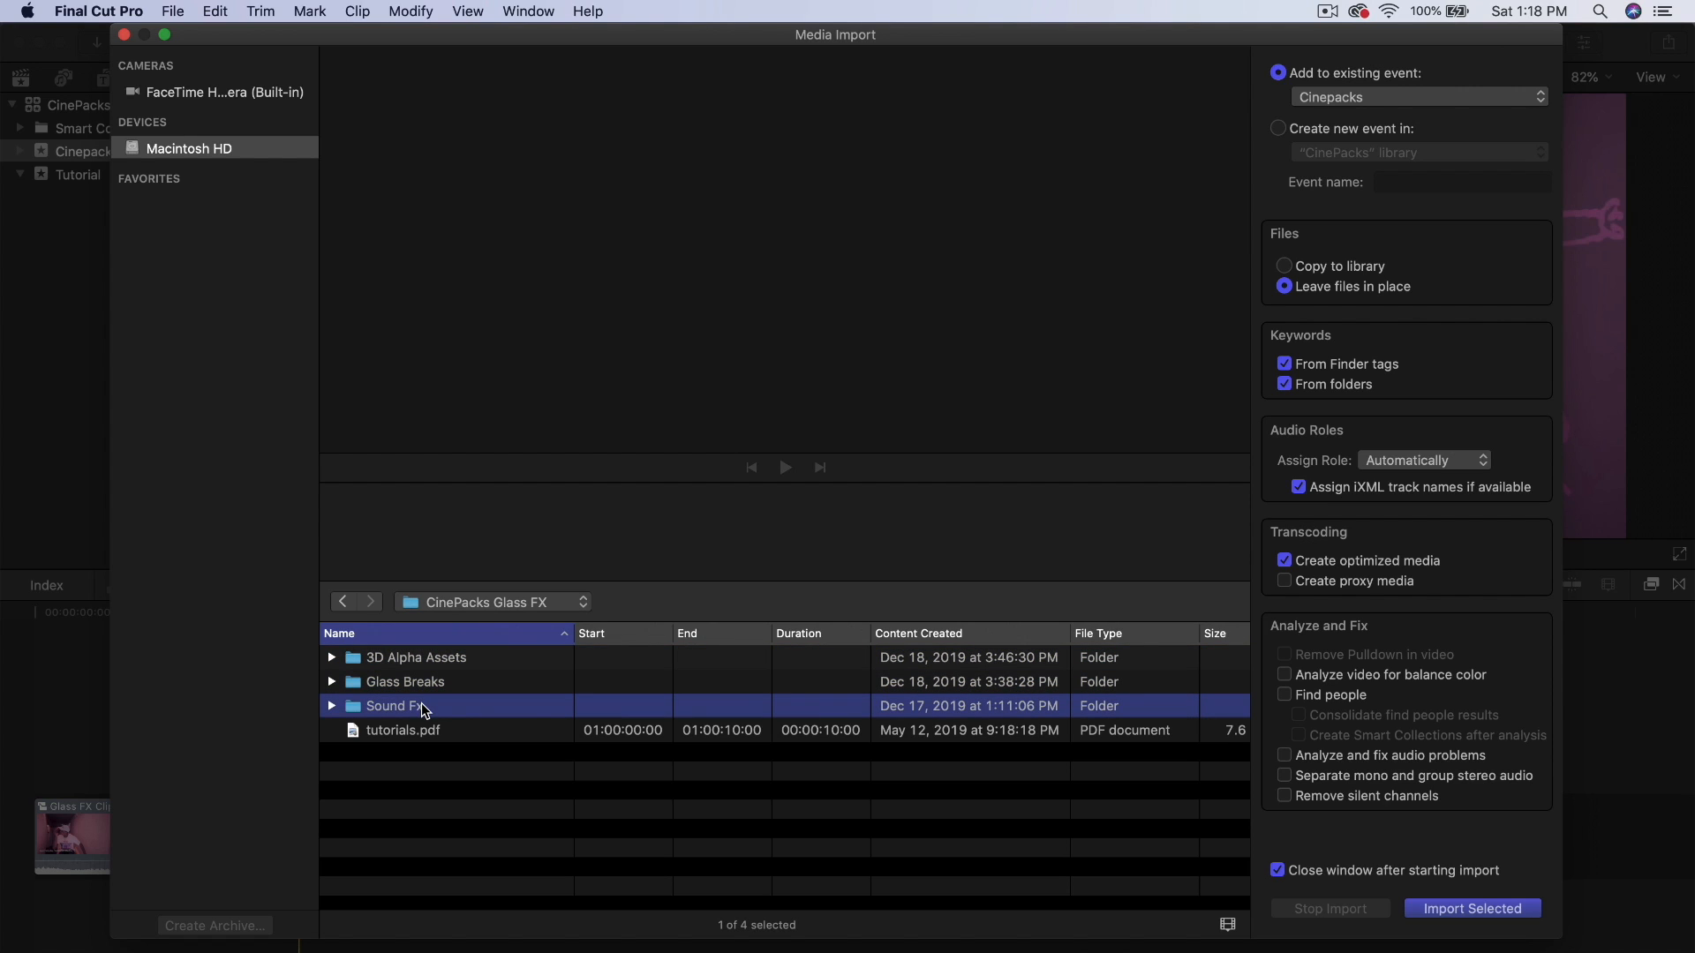
click(417, 736)
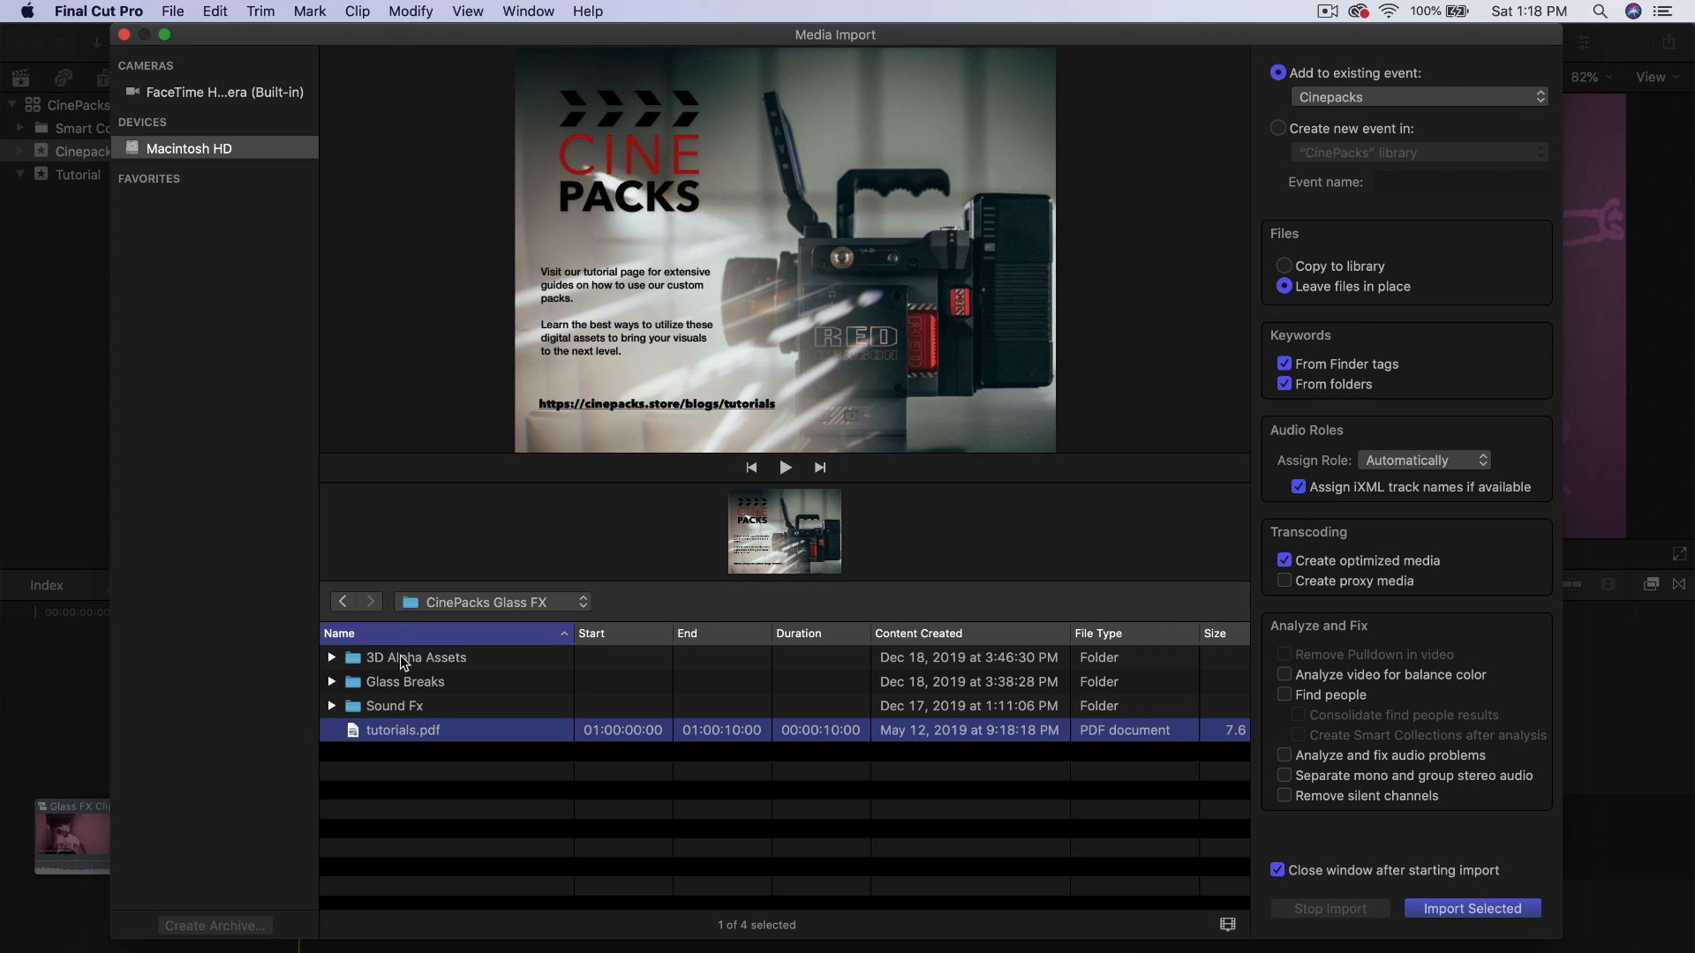
- Open the 3D Alpha Assets folder and preview 3d Glass Accents (1) through (5) and 3d Glass Break (1) and (2)
double_click(475, 657)
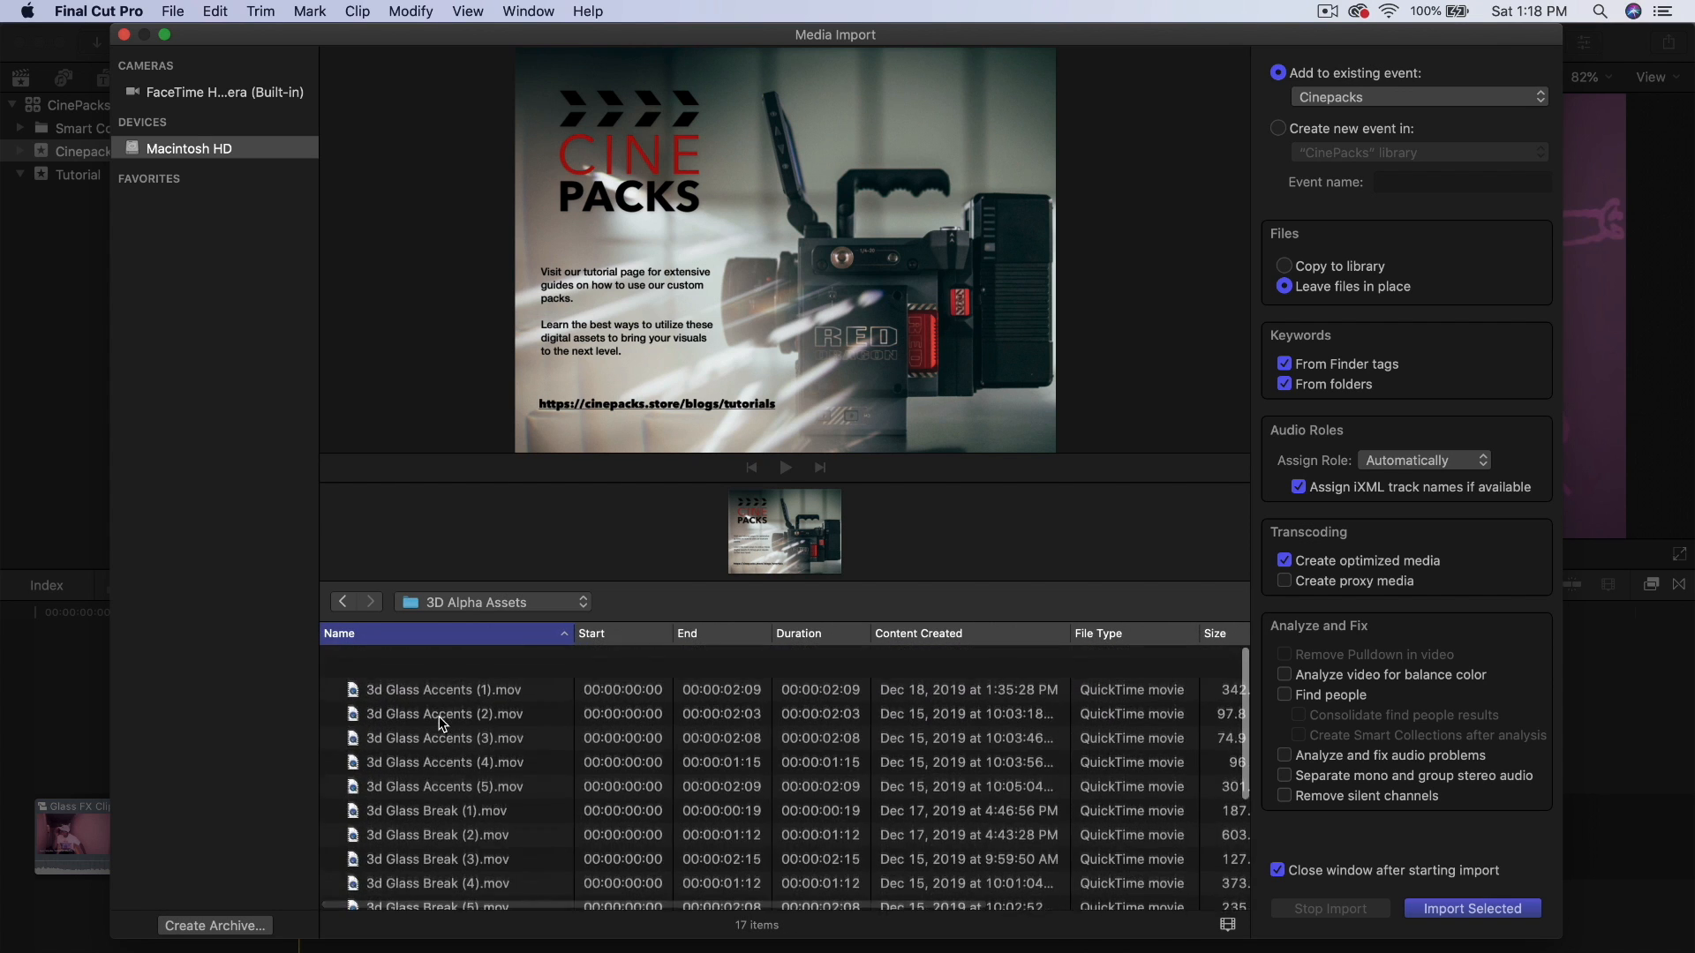
click(469, 664)
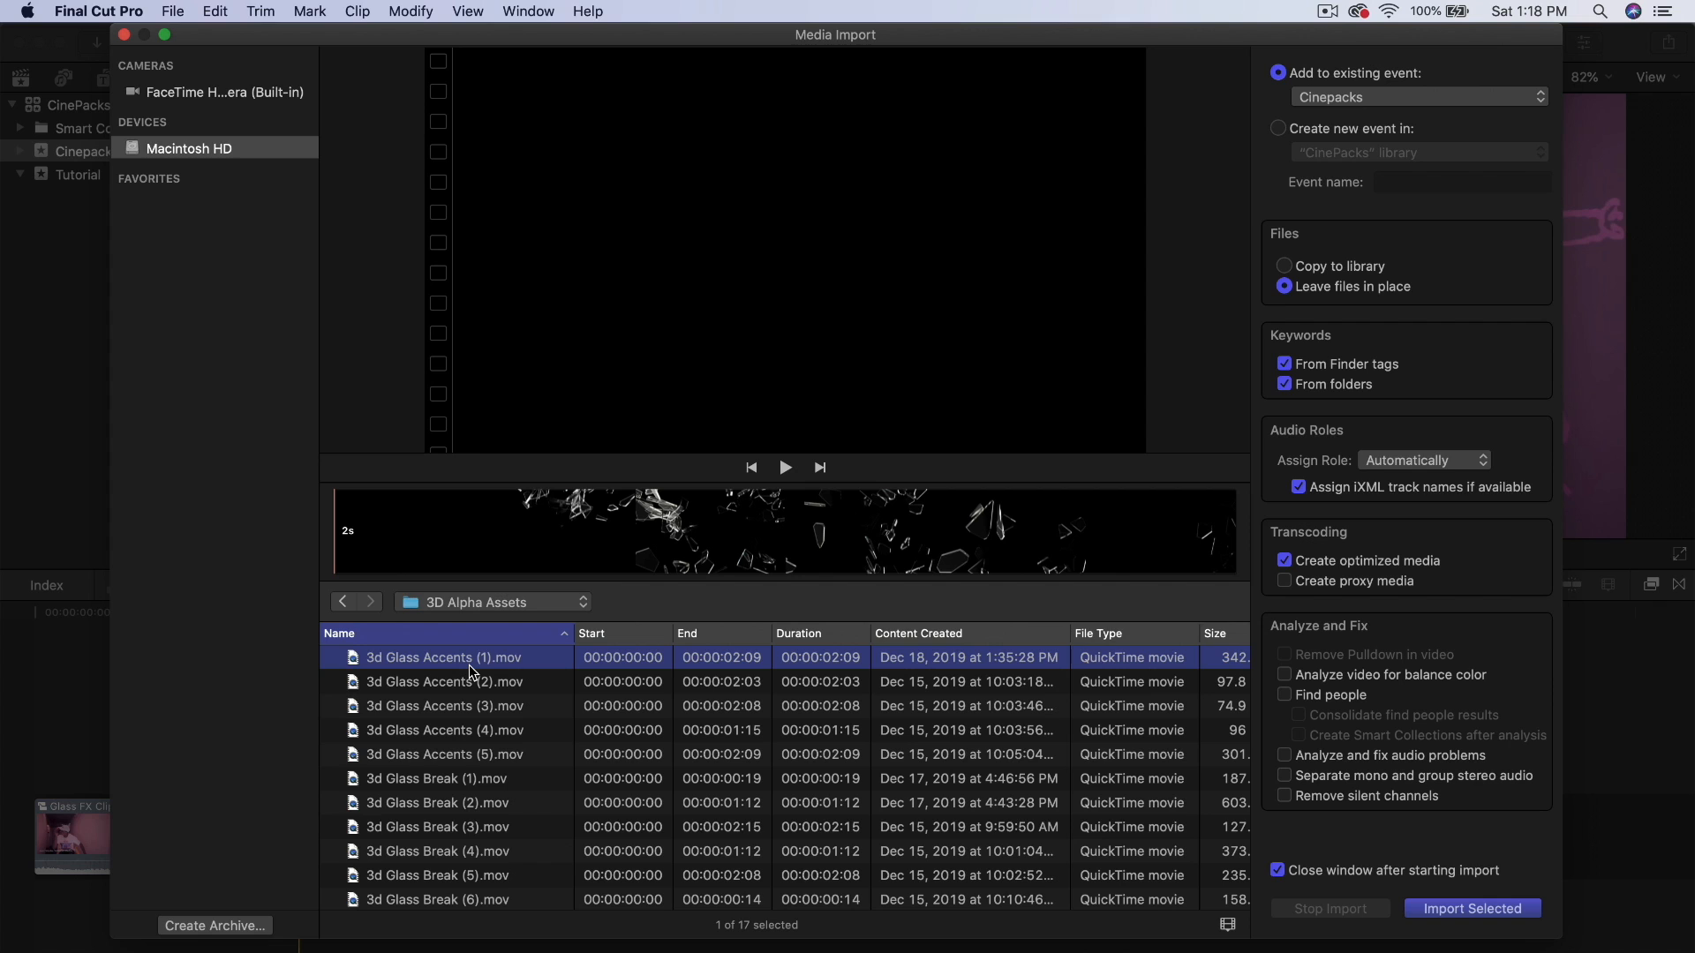
key(space)
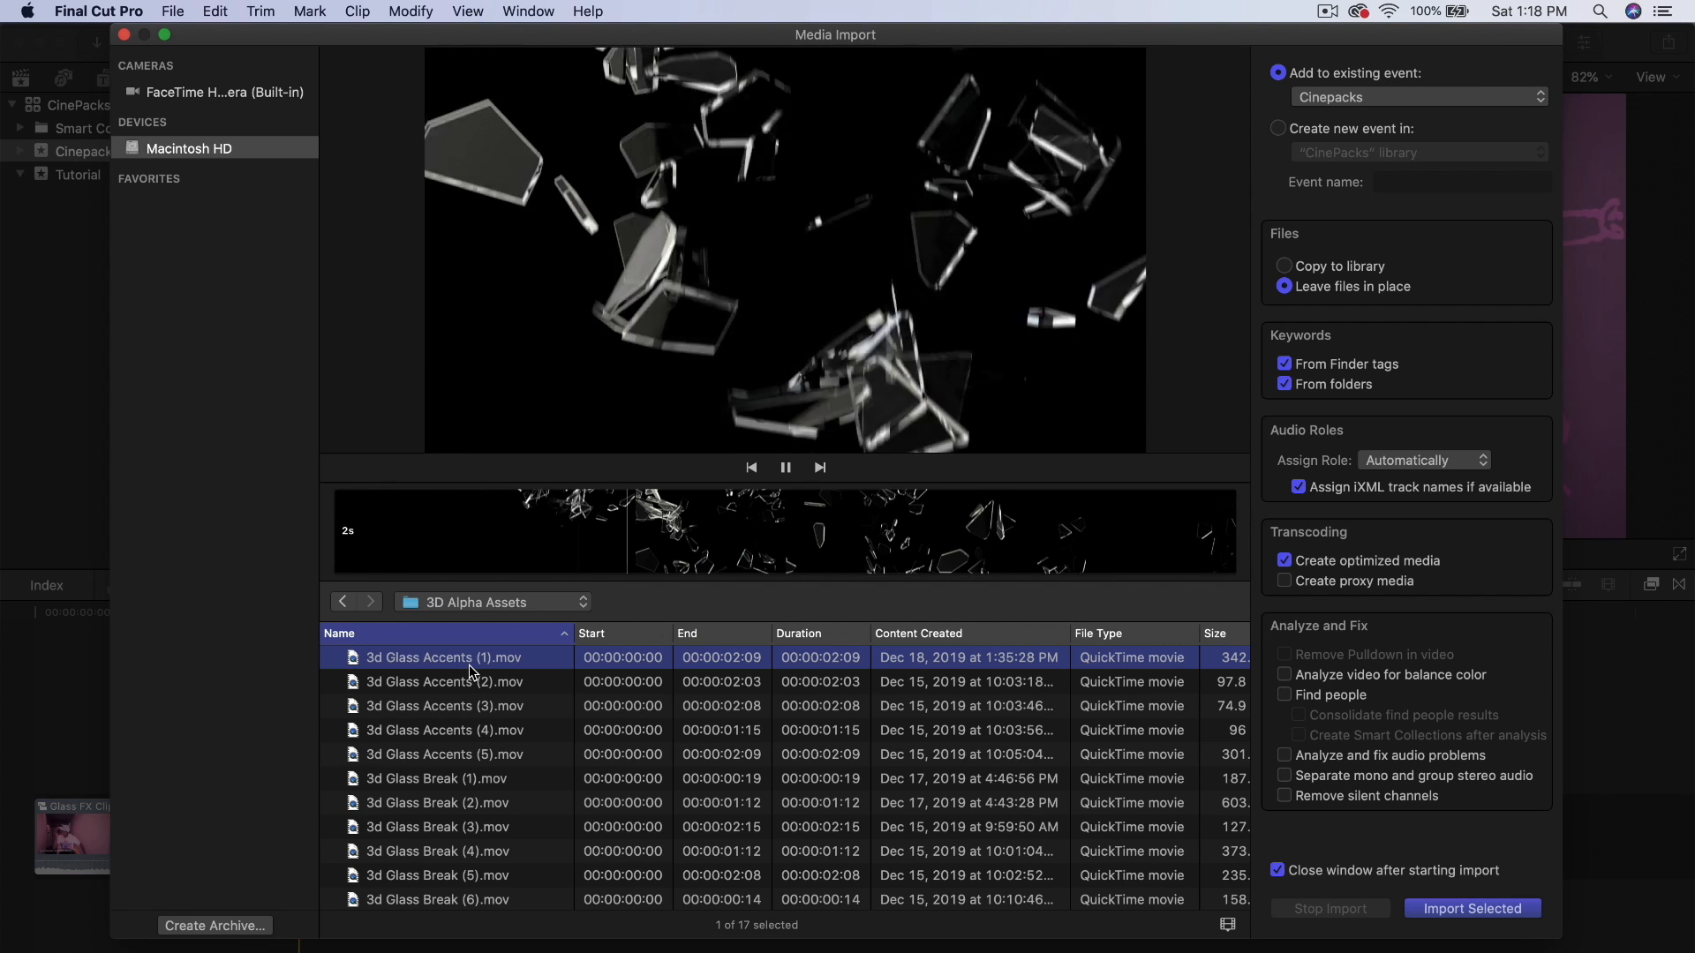
key(Down)
key(Down)
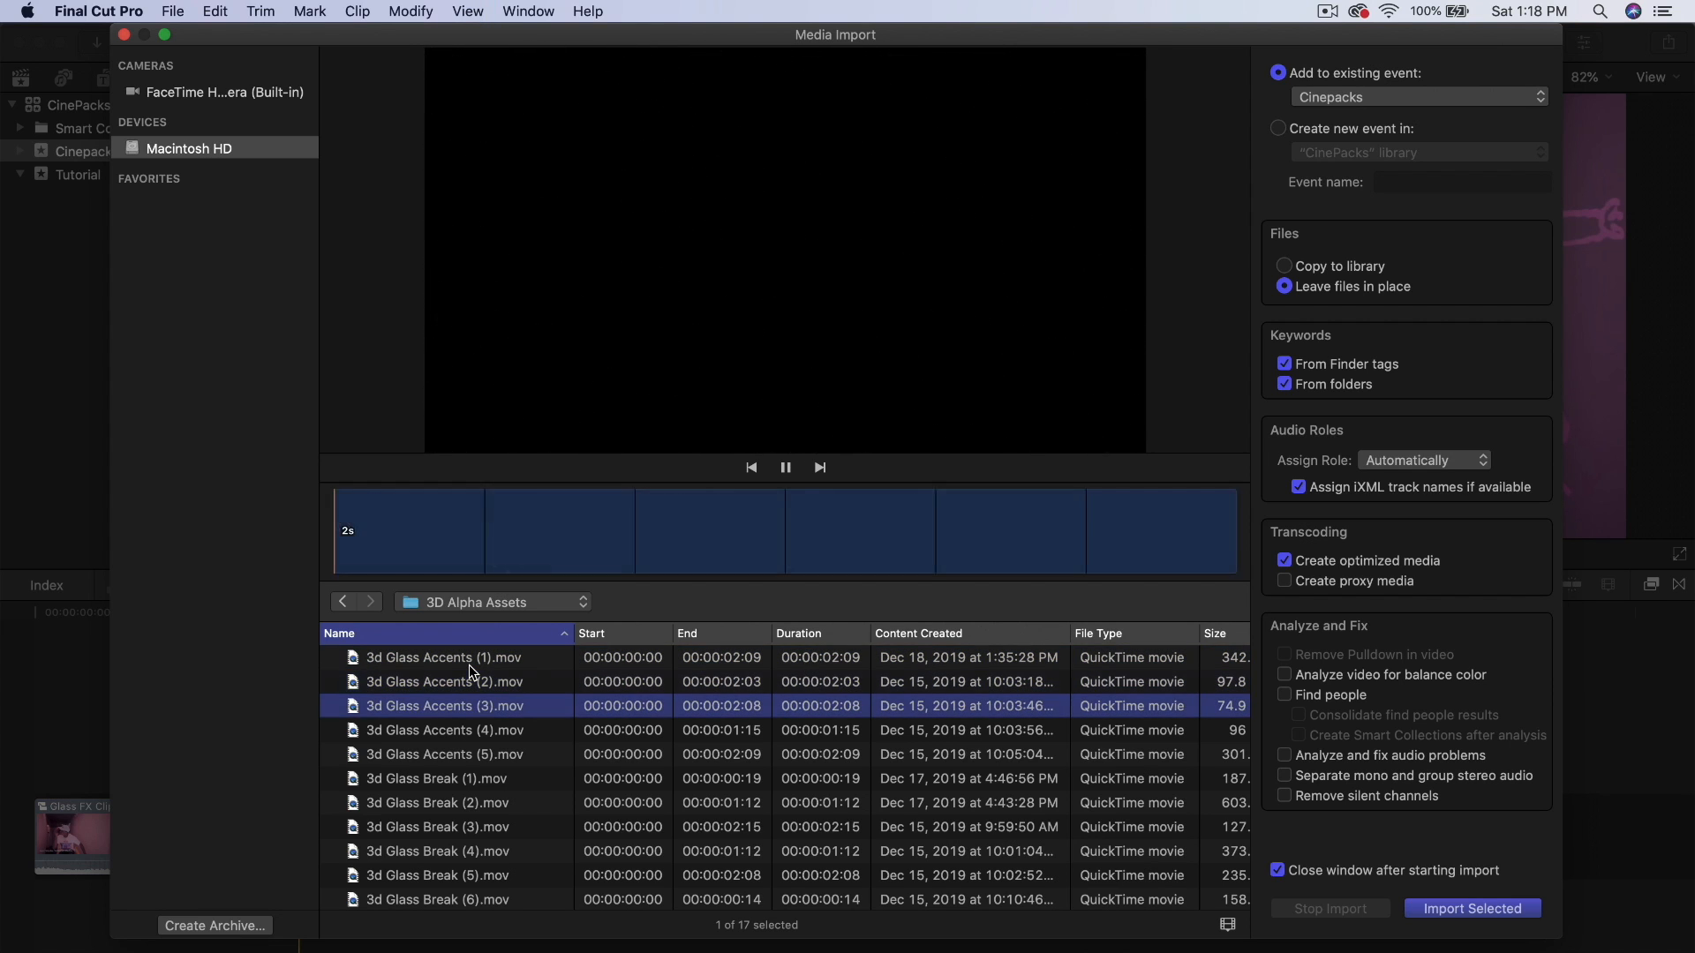
key(Down)
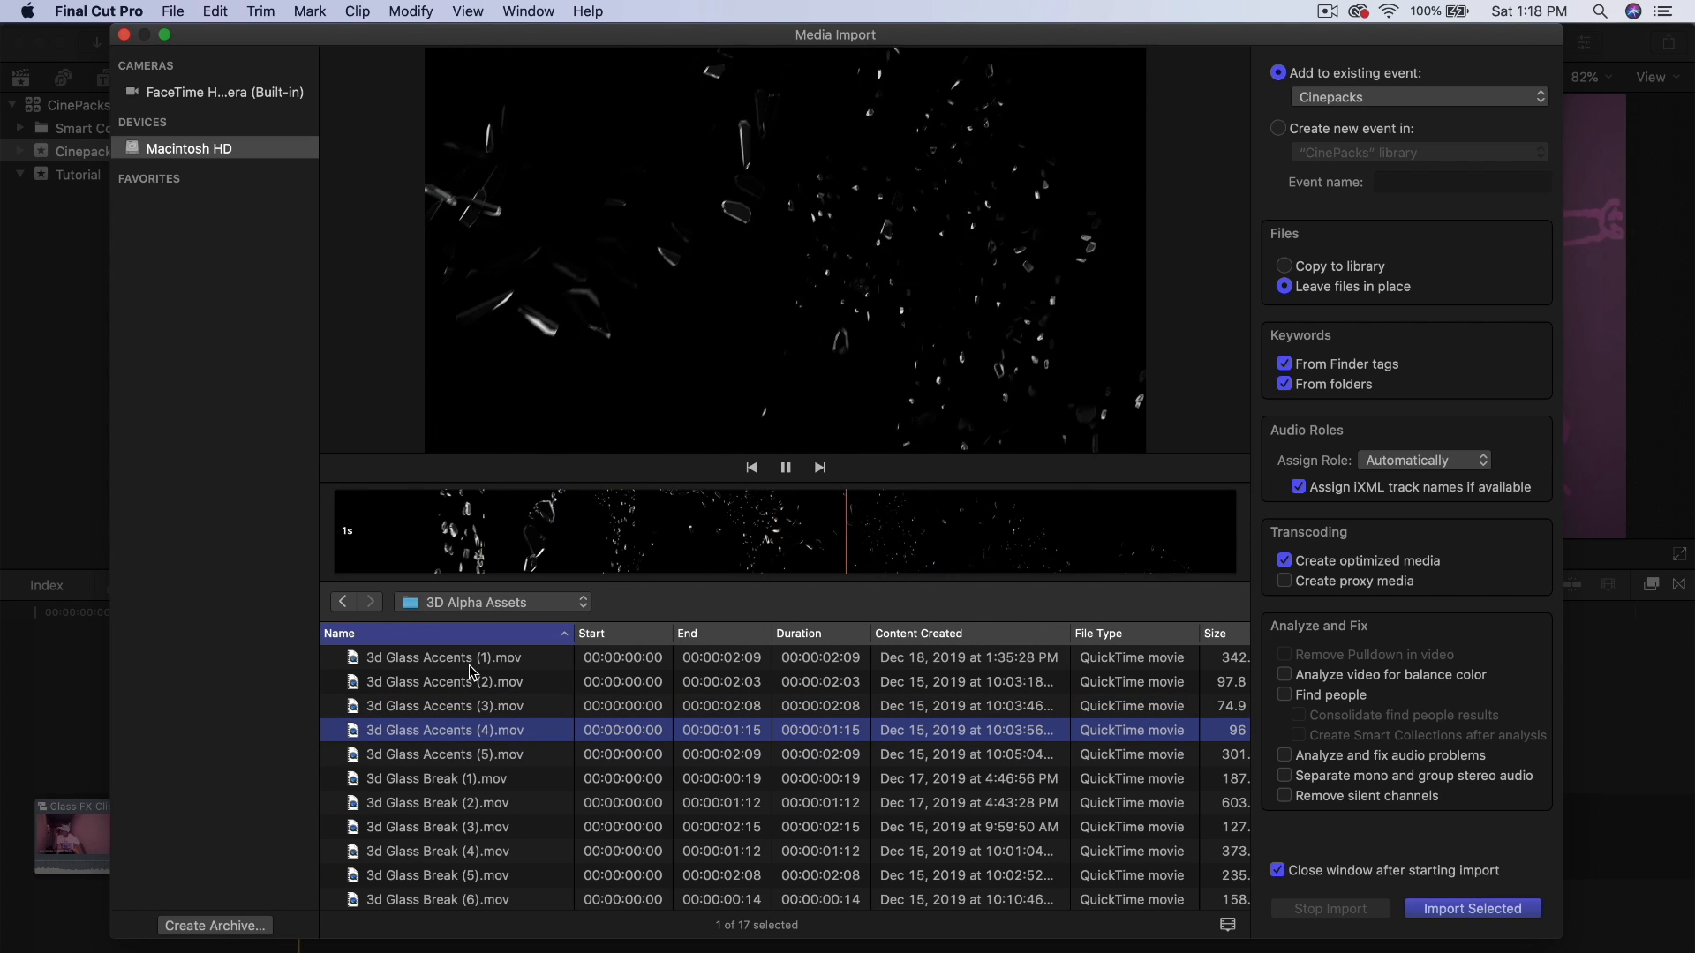
key(Down)
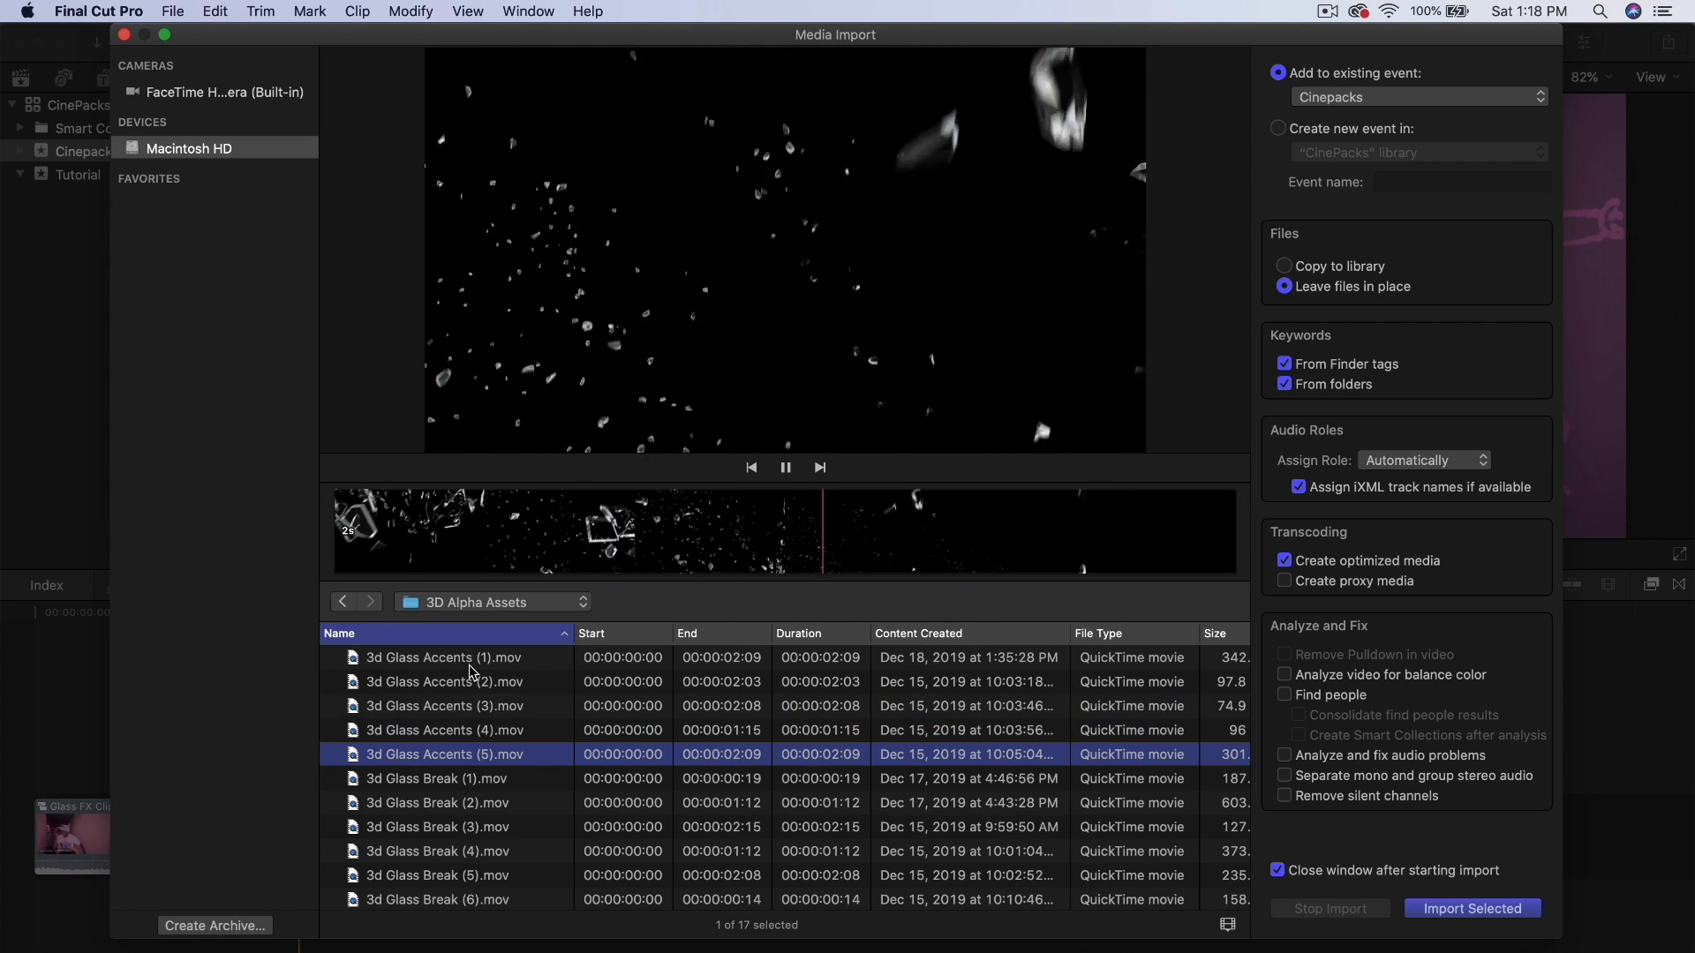
key(Down)
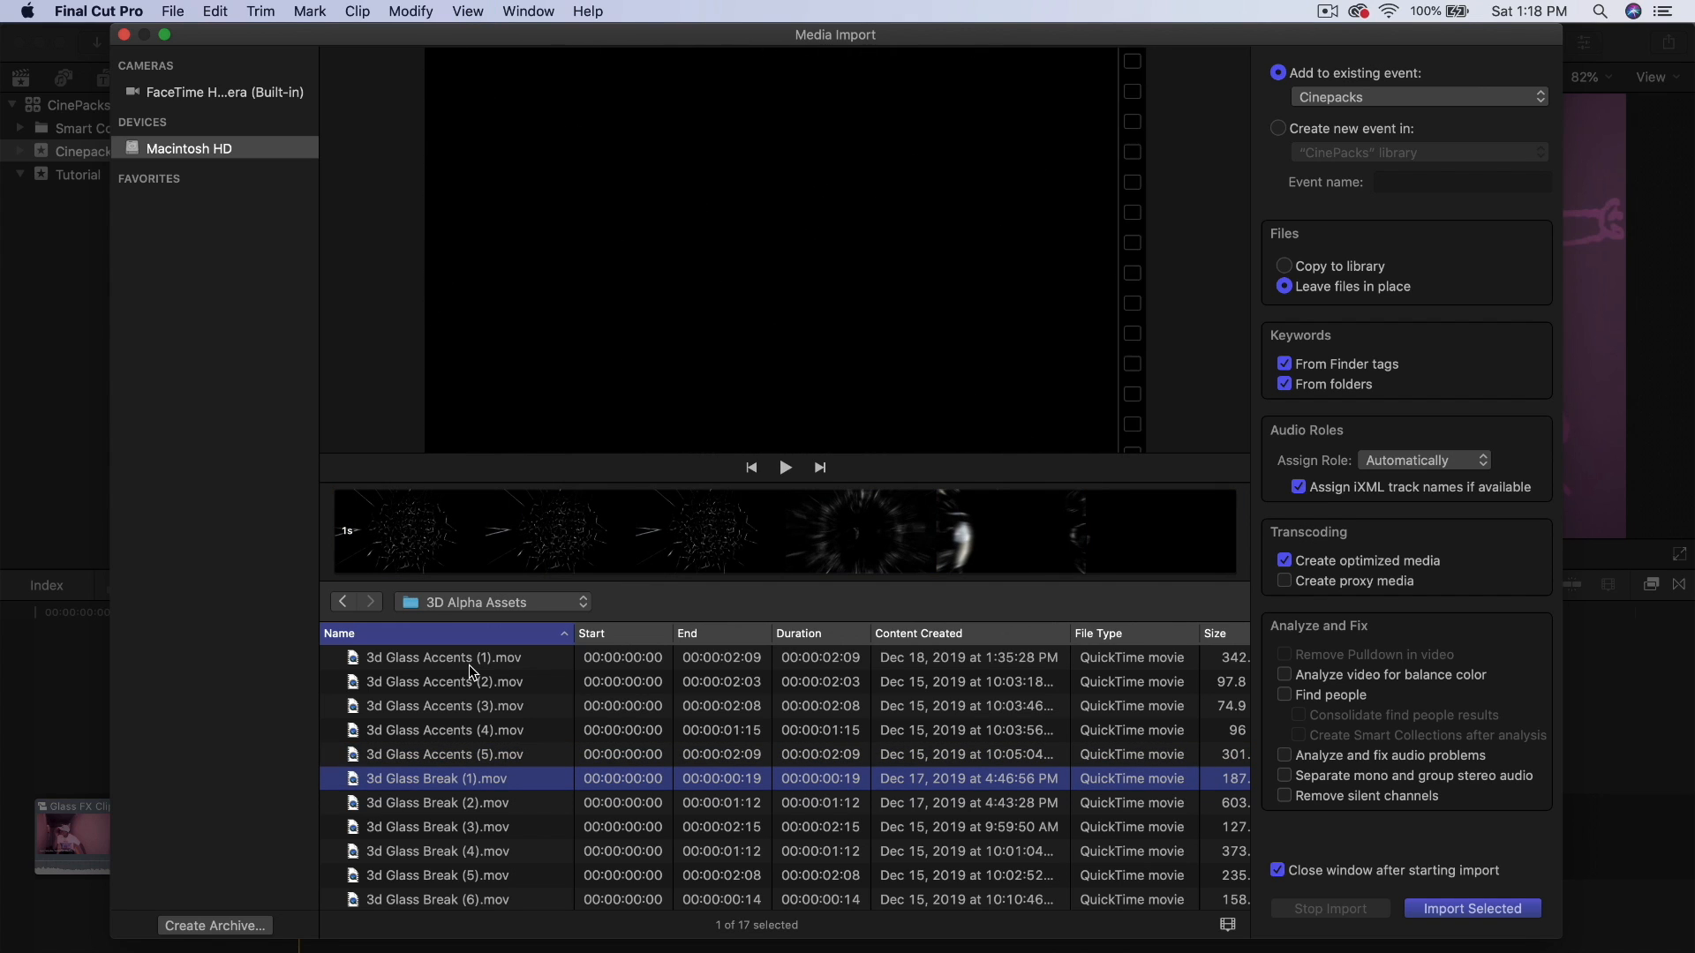
key(Down)
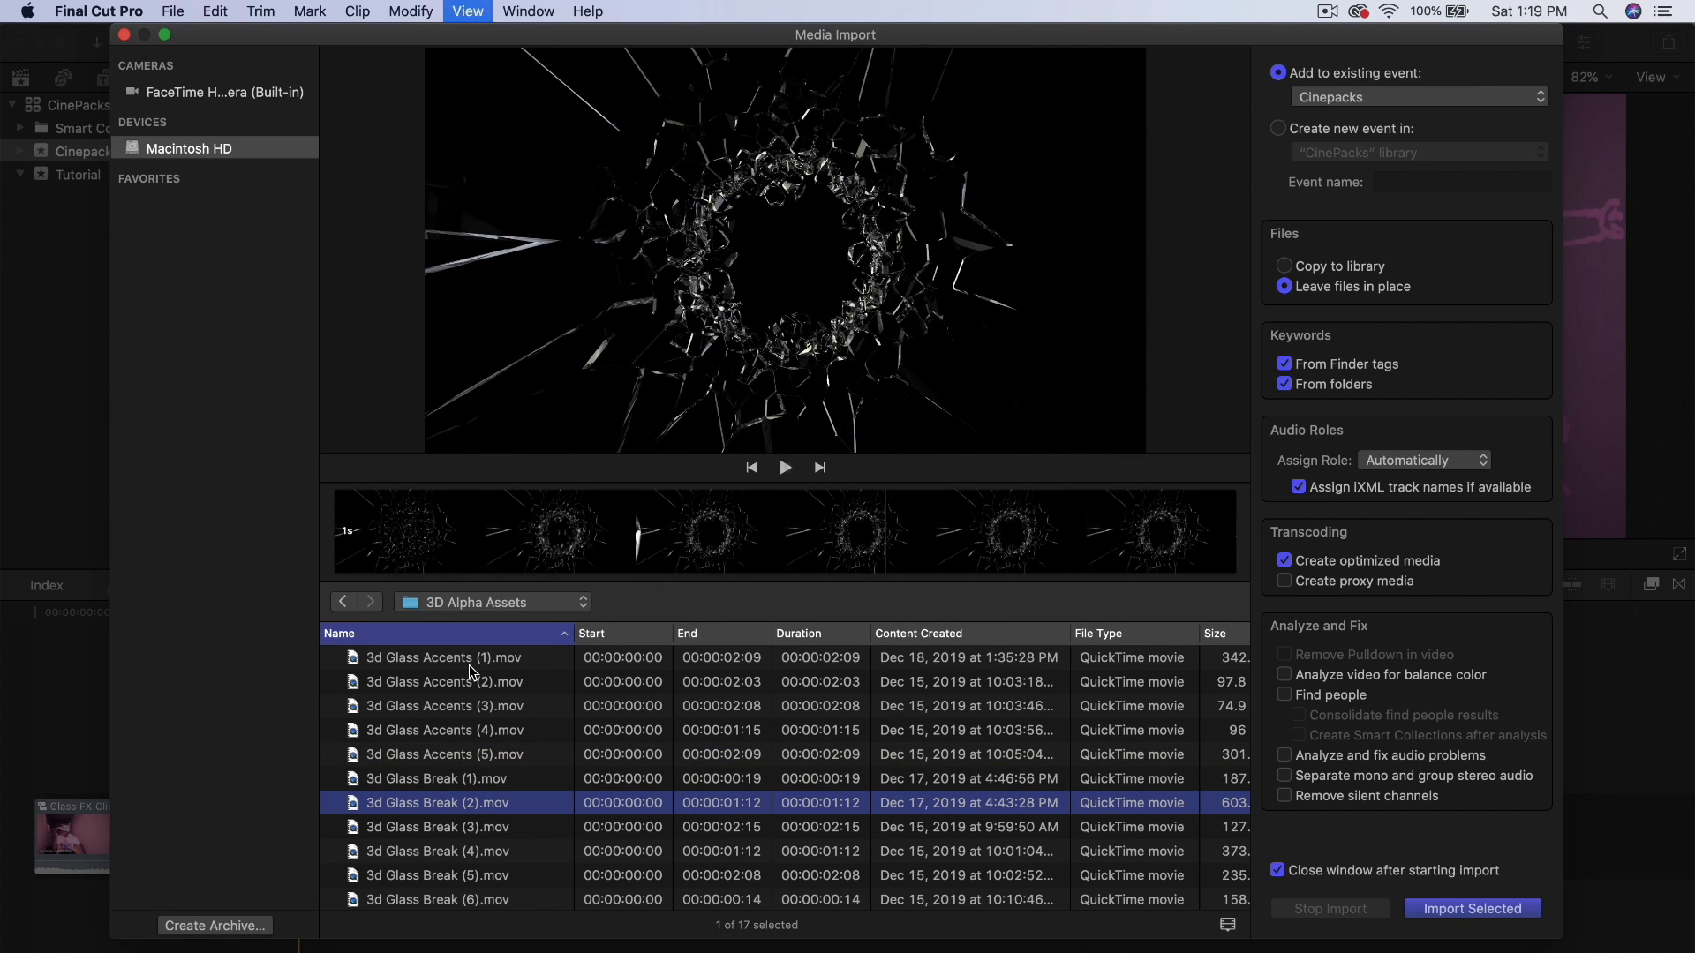
- Import 3d Glass Accents (1) through (5) and 3d Glass Break (1) into the Cinepacks event
click(507, 660)
shift+click(506, 774)
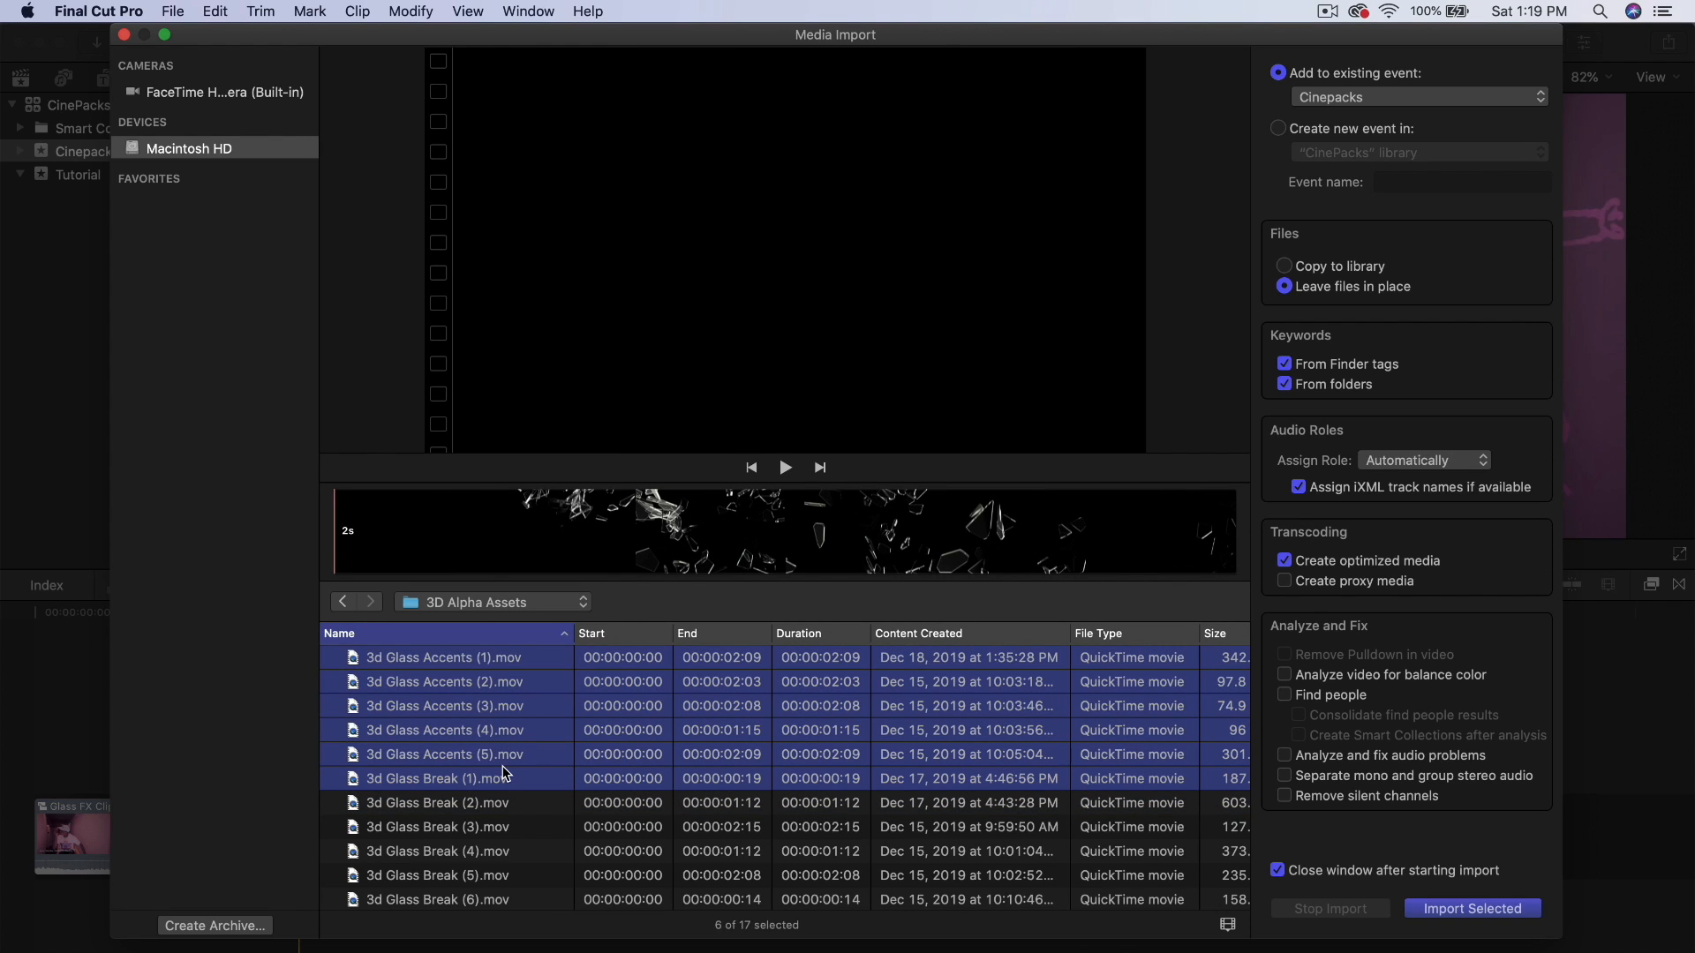
key(Return)
key(super+i)
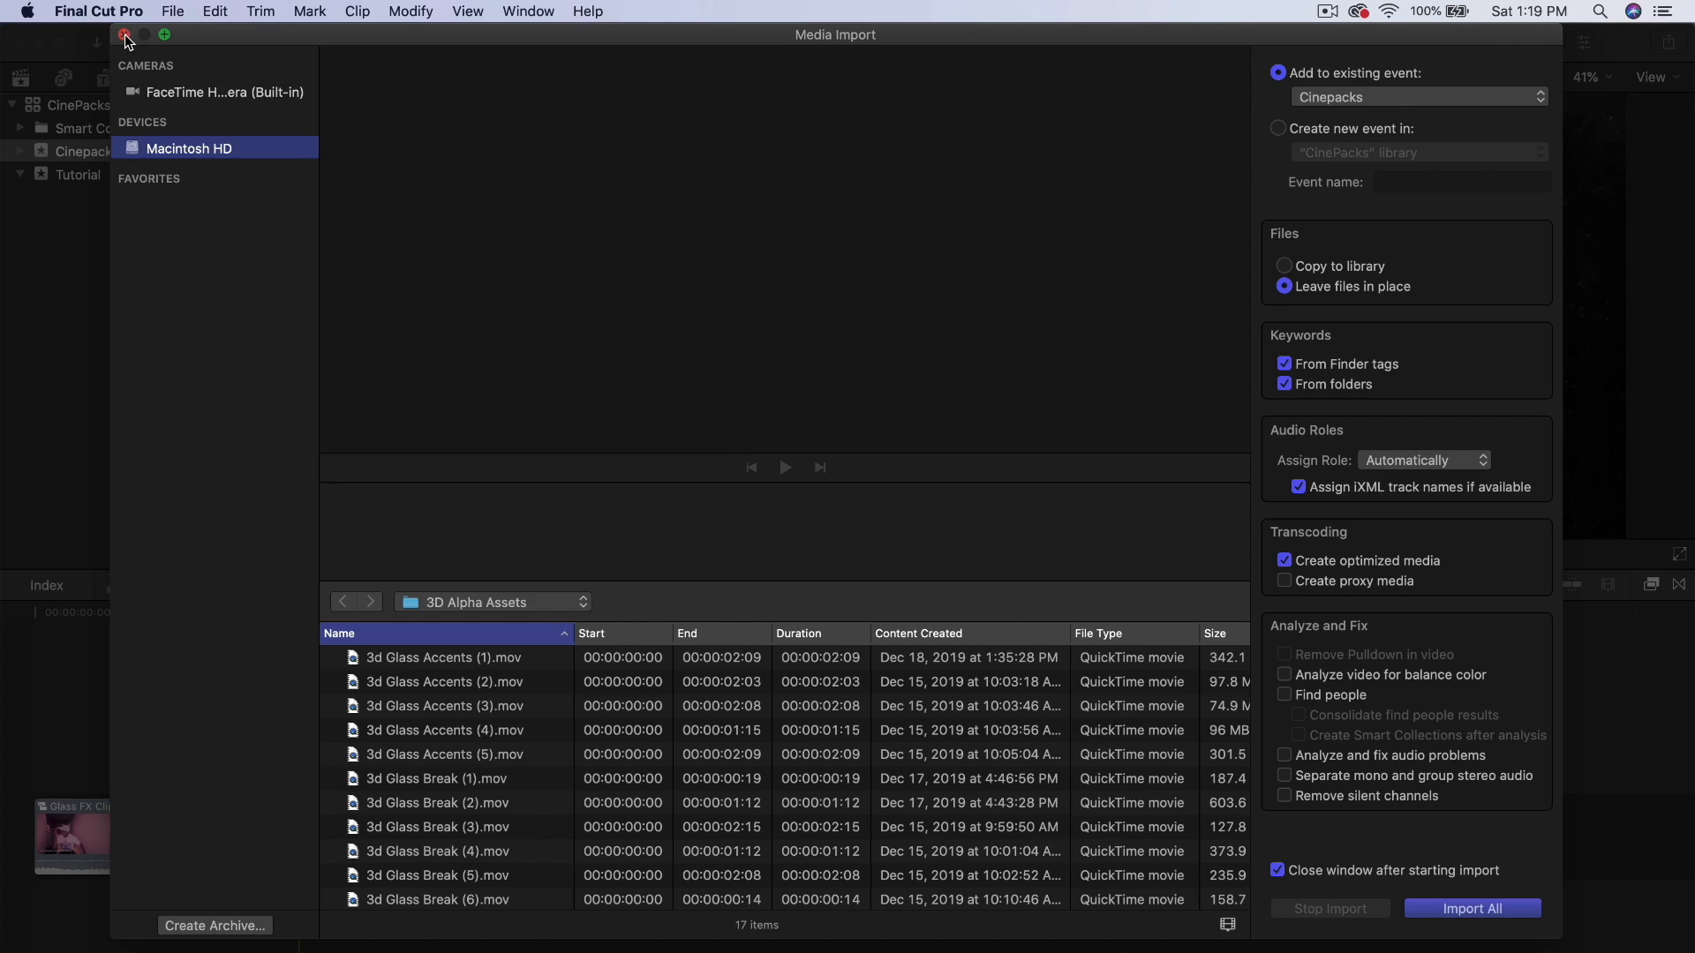
click(124, 35)
- Delete the Break (2) and 3d Glass Accents (6) clips stacked above the Glass FX Clip in the timeline
click(354, 301)
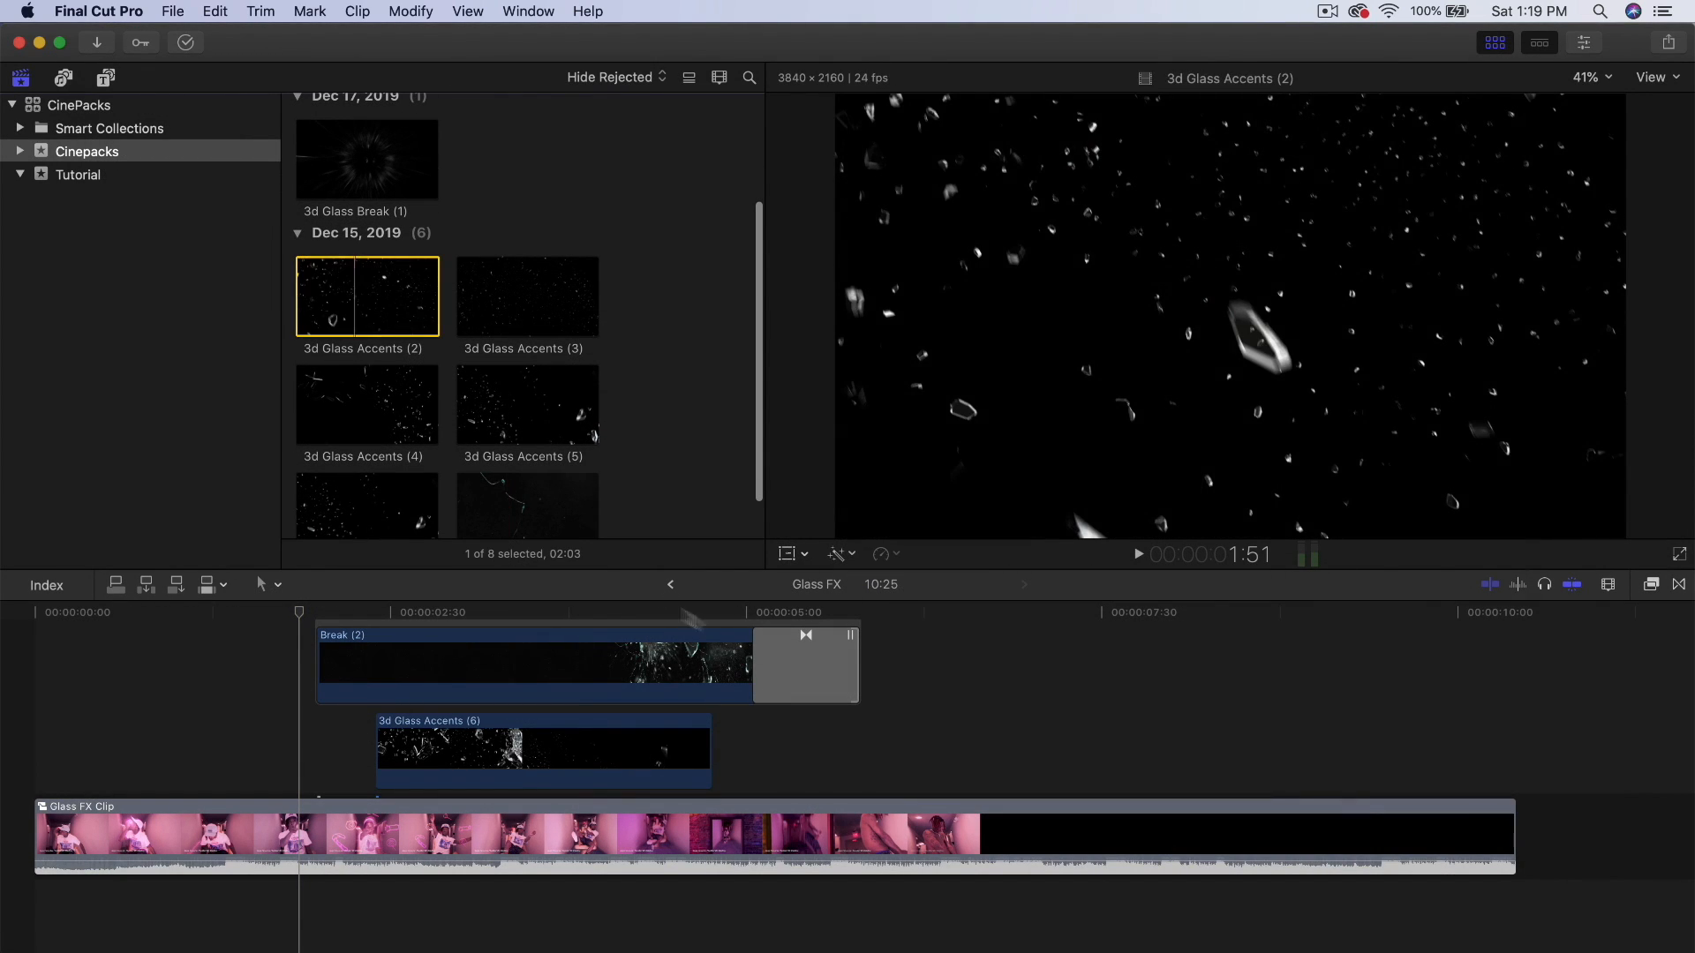
click(855, 676)
drag(807, 755, 555, 644)
key(Delete)
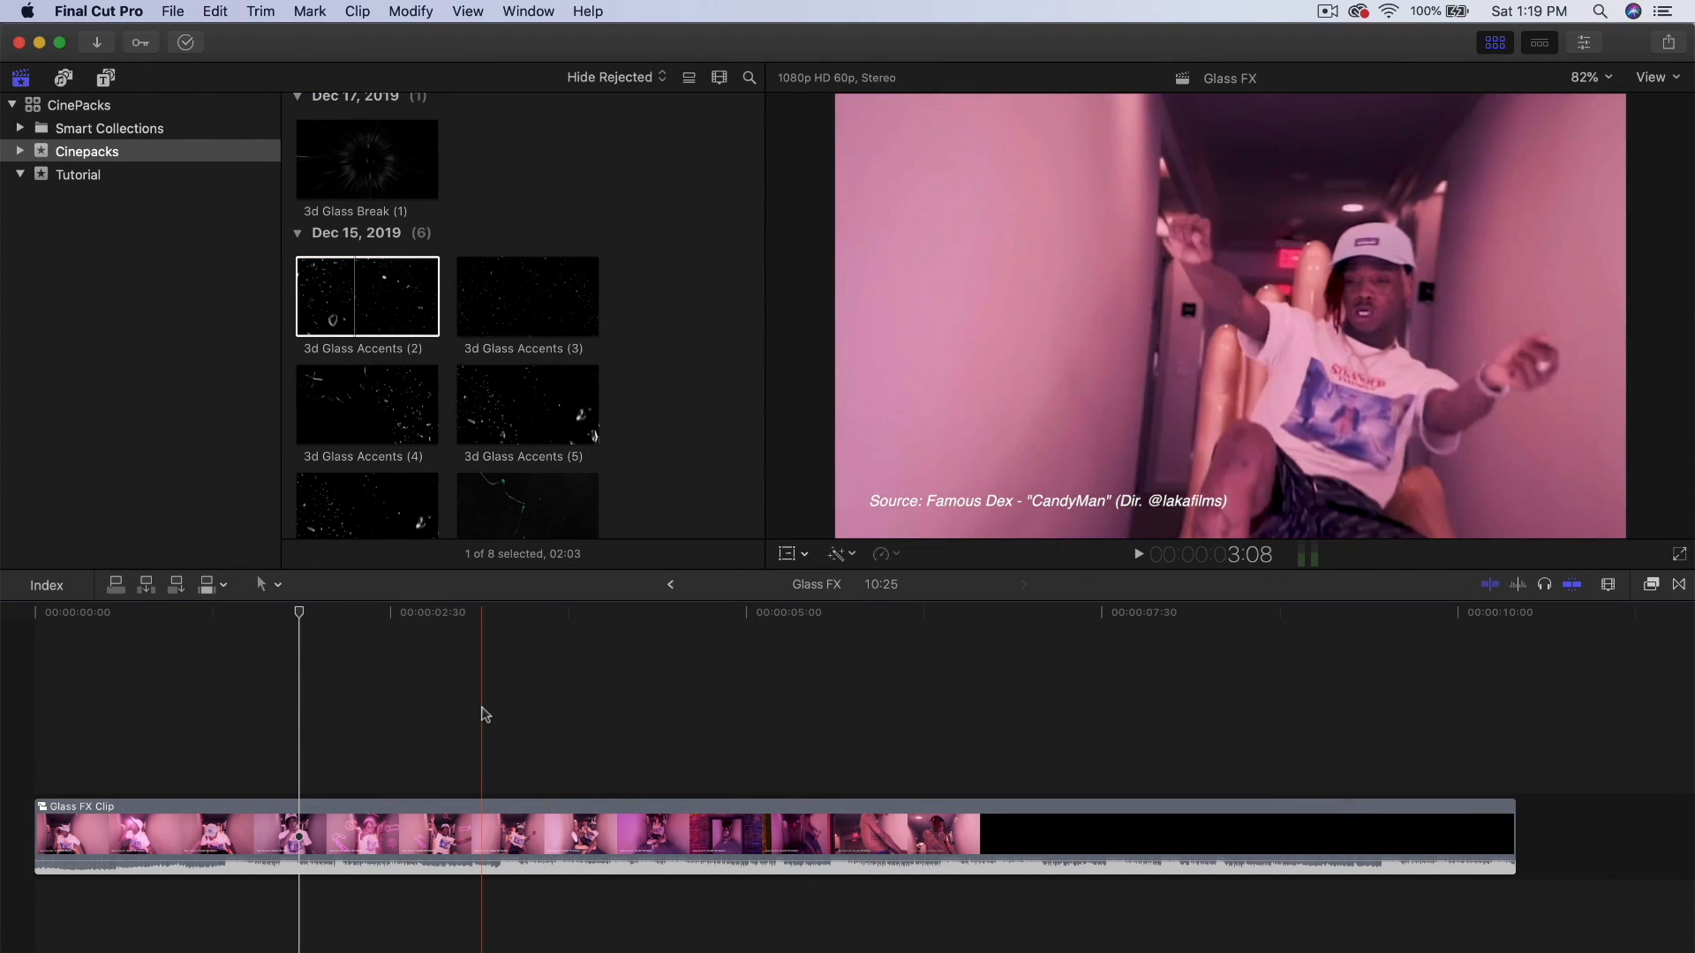
- Place 3d Glass Accents (2) above the Glass FX Clip at about 3.1 seconds and play it back
click(370, 325)
scroll(366, 290, down, 1)
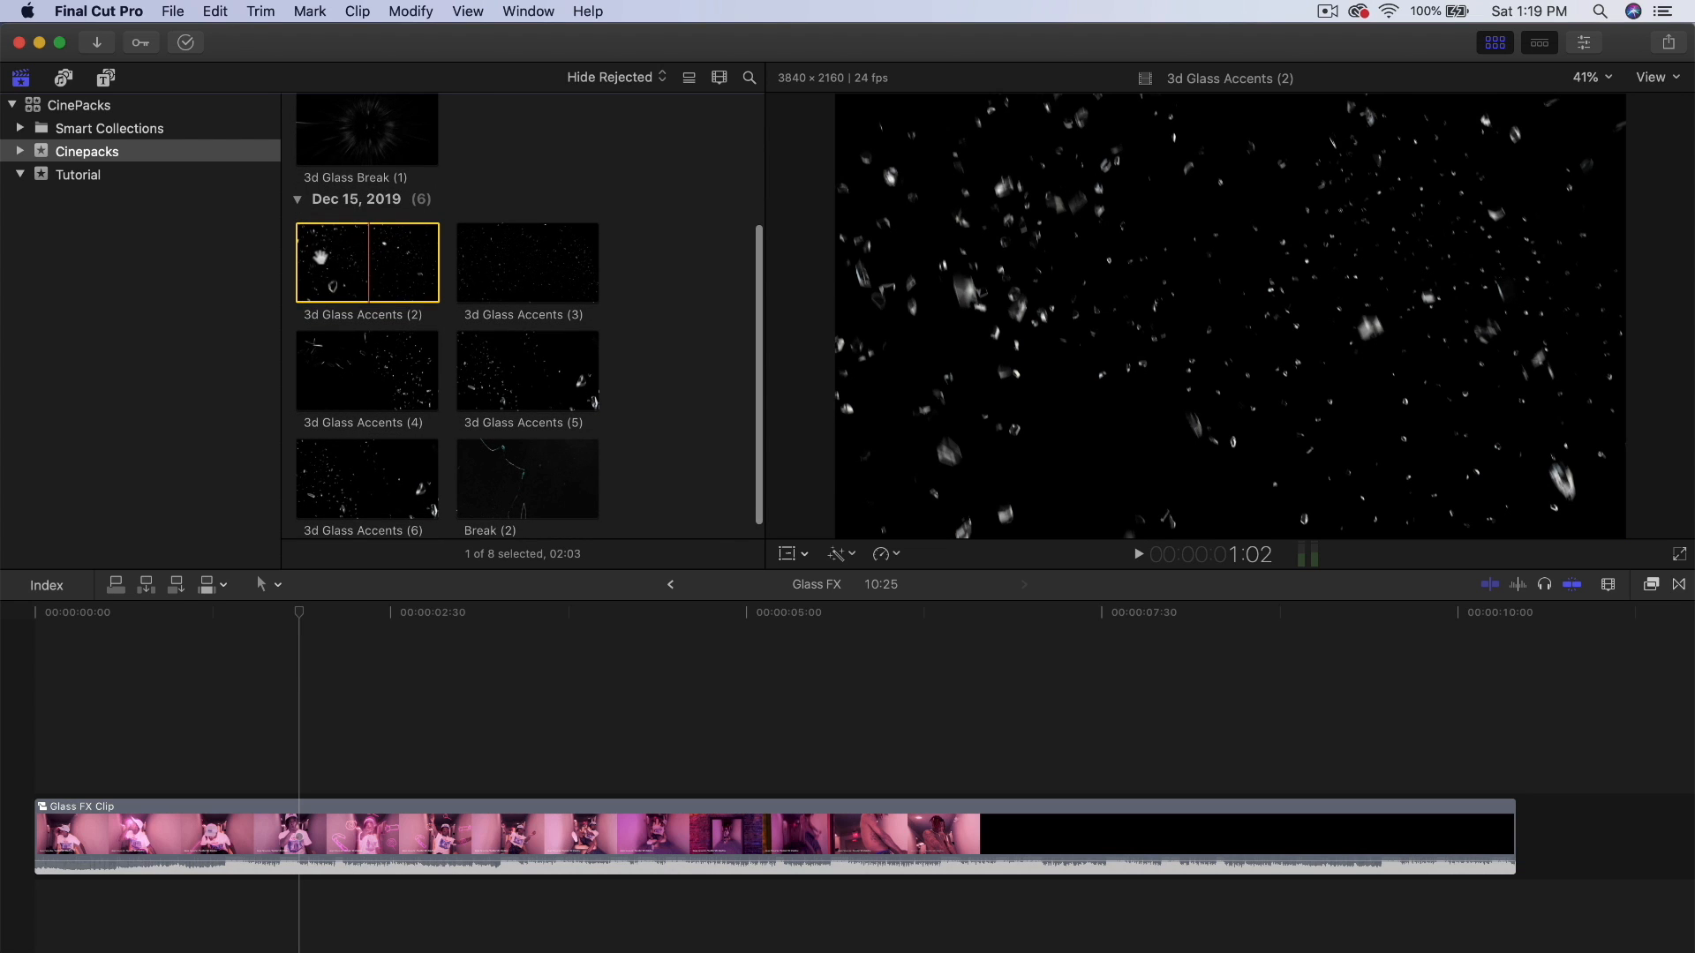
drag(365, 290, 478, 734)
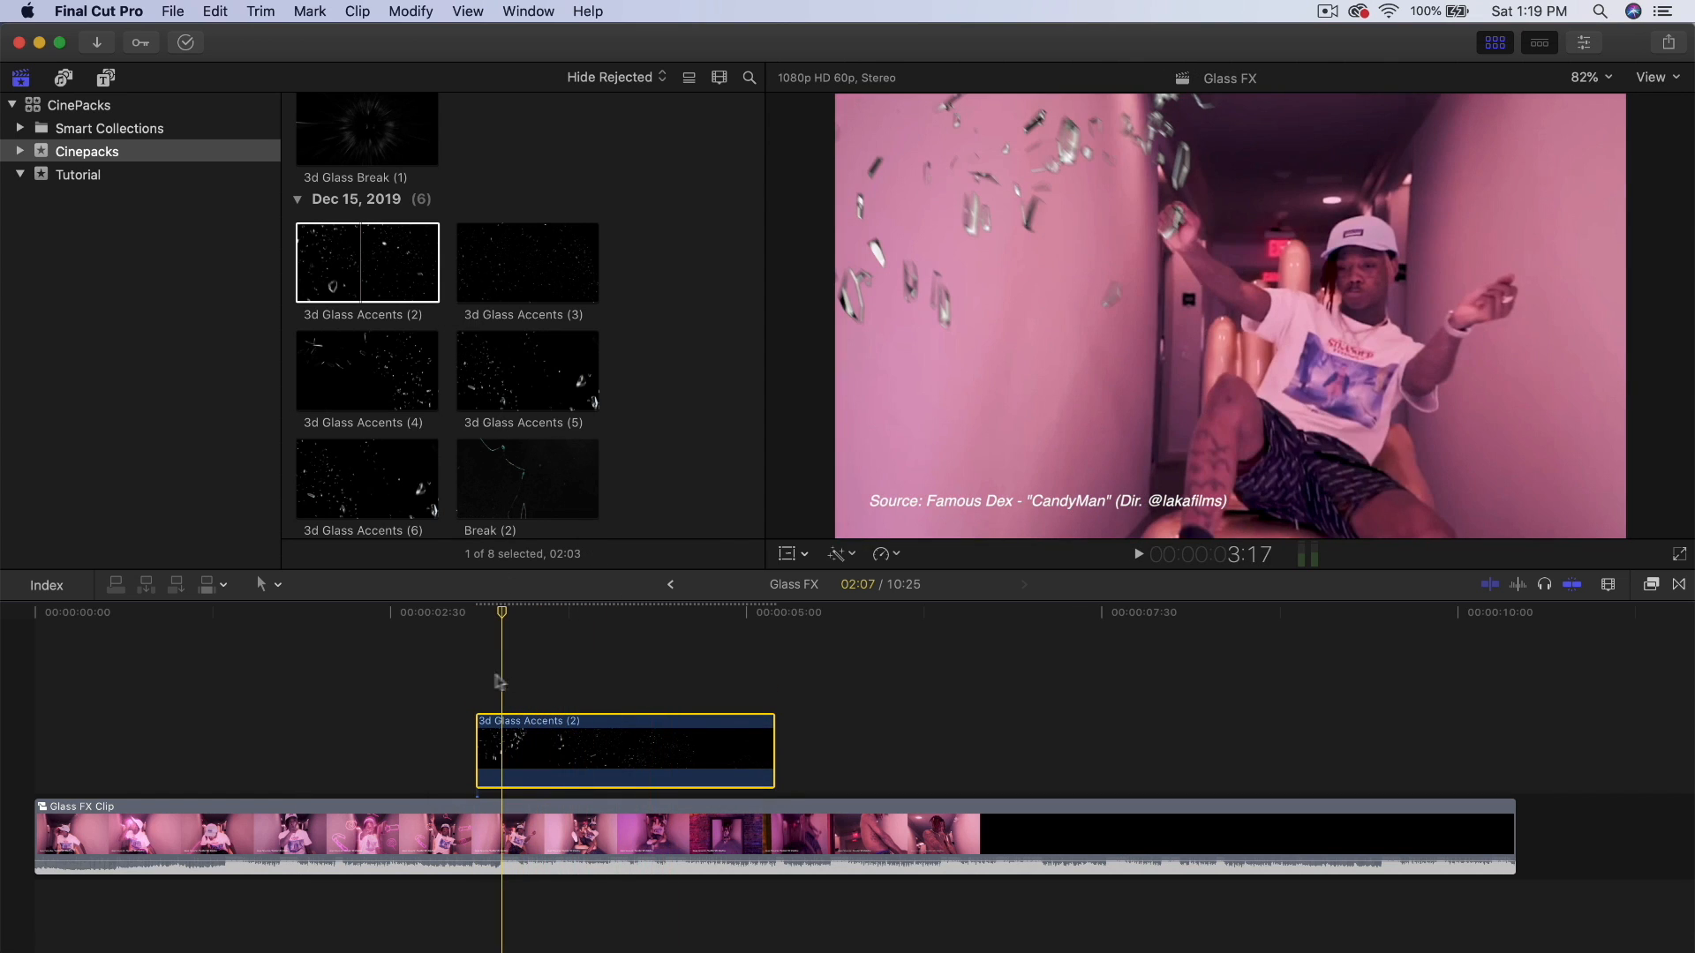
key(space)
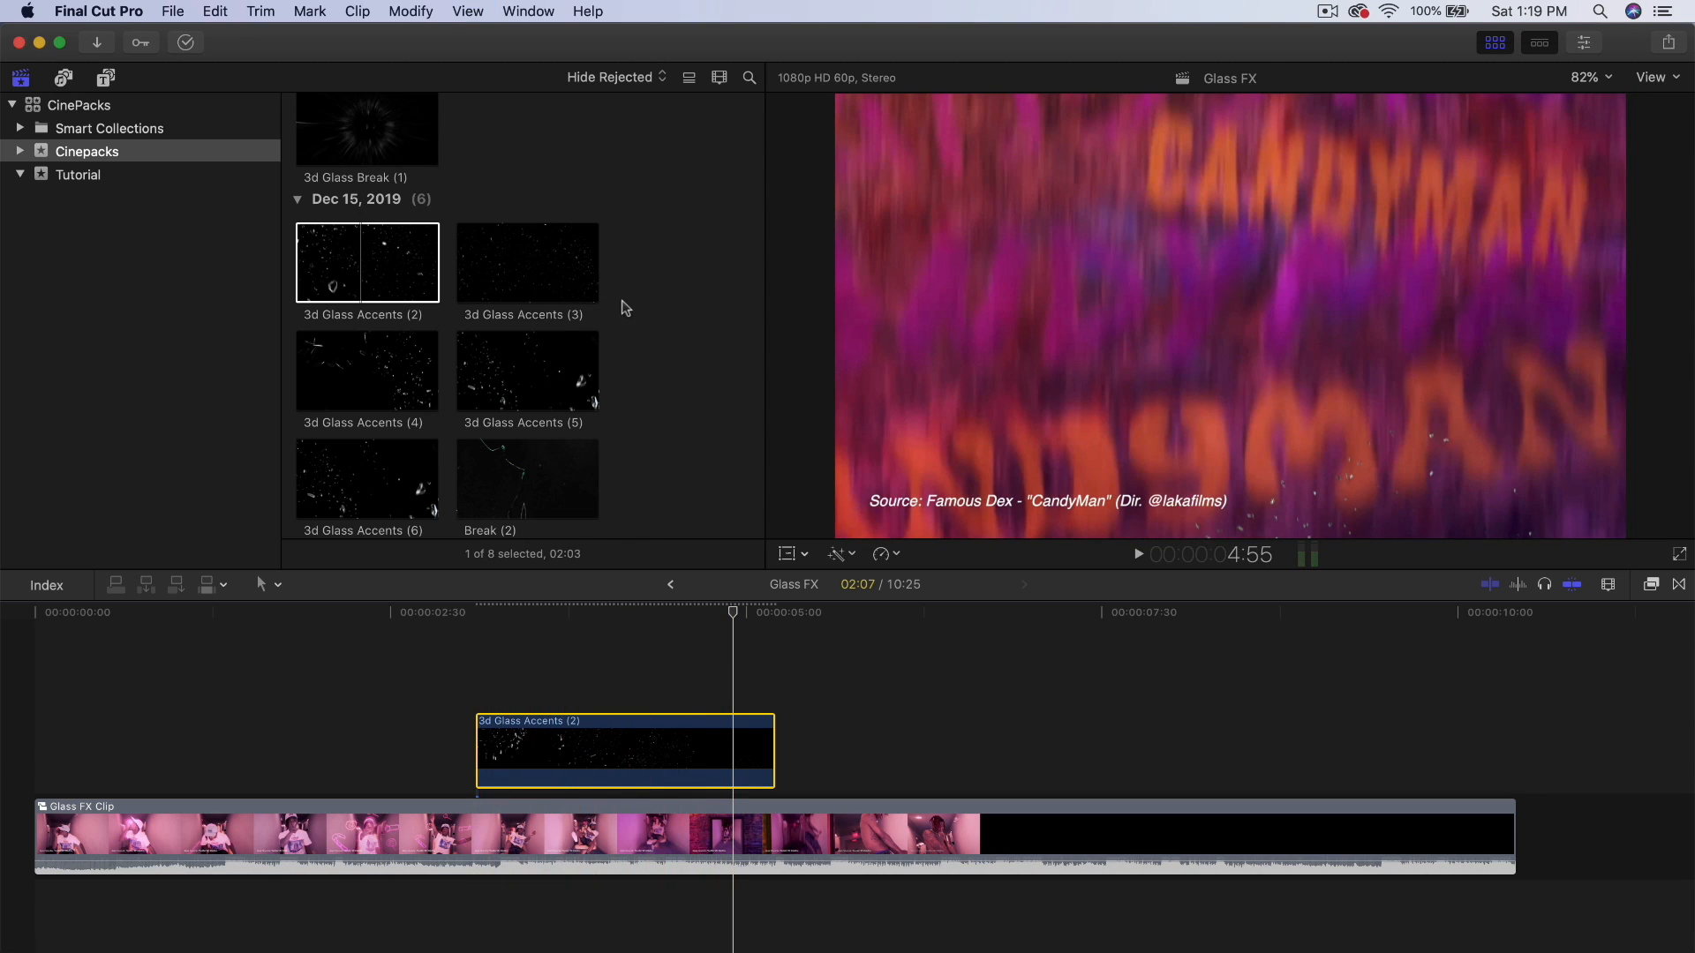
- Skim the other accents, stack 3d Glass Accents (4) above 3d Glass Accents (2) at about 3.3 seconds and play back the result
click(510, 278)
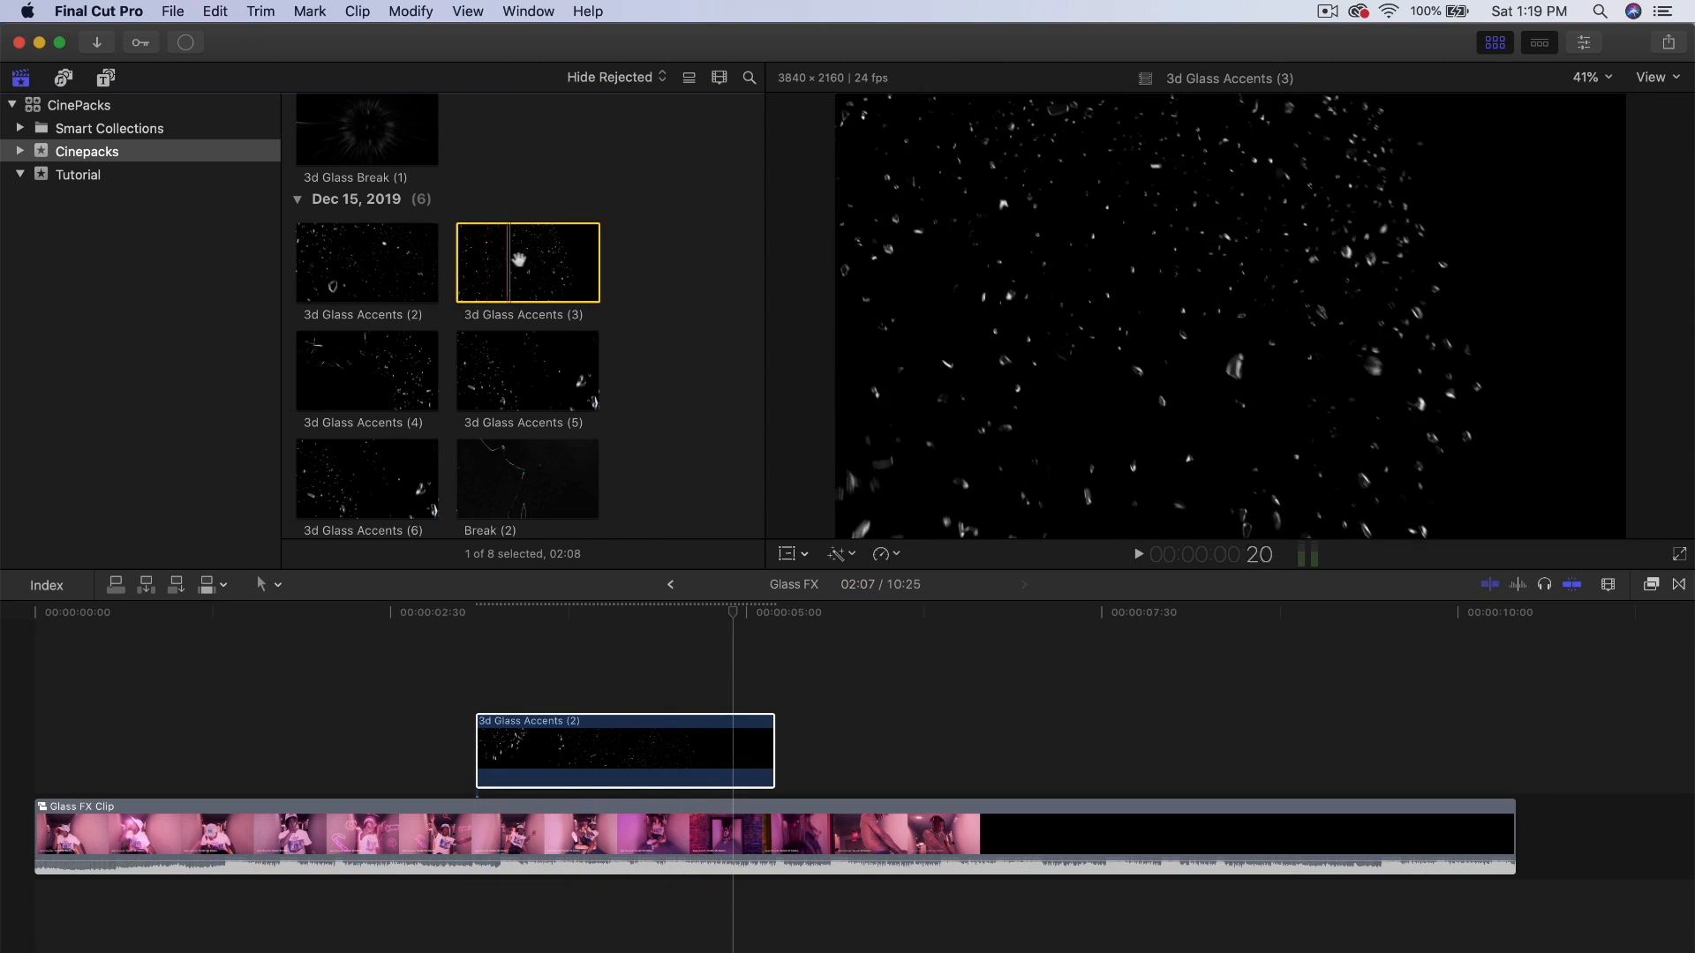
click(533, 371)
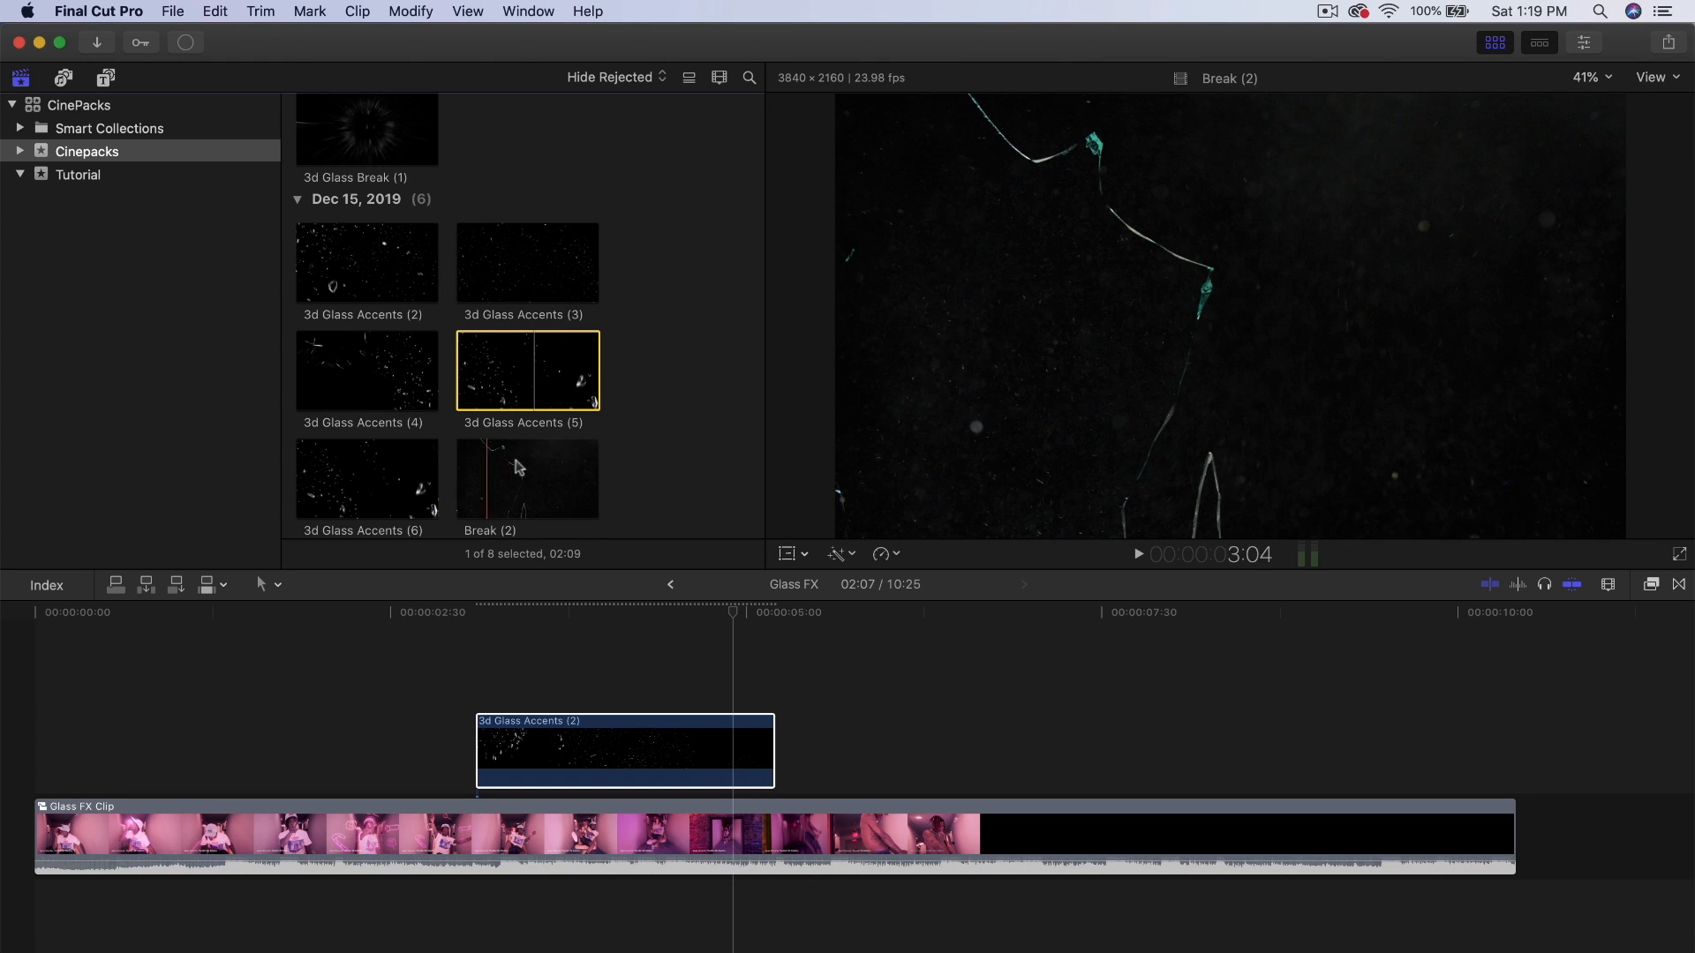
drag(367, 370, 502, 664)
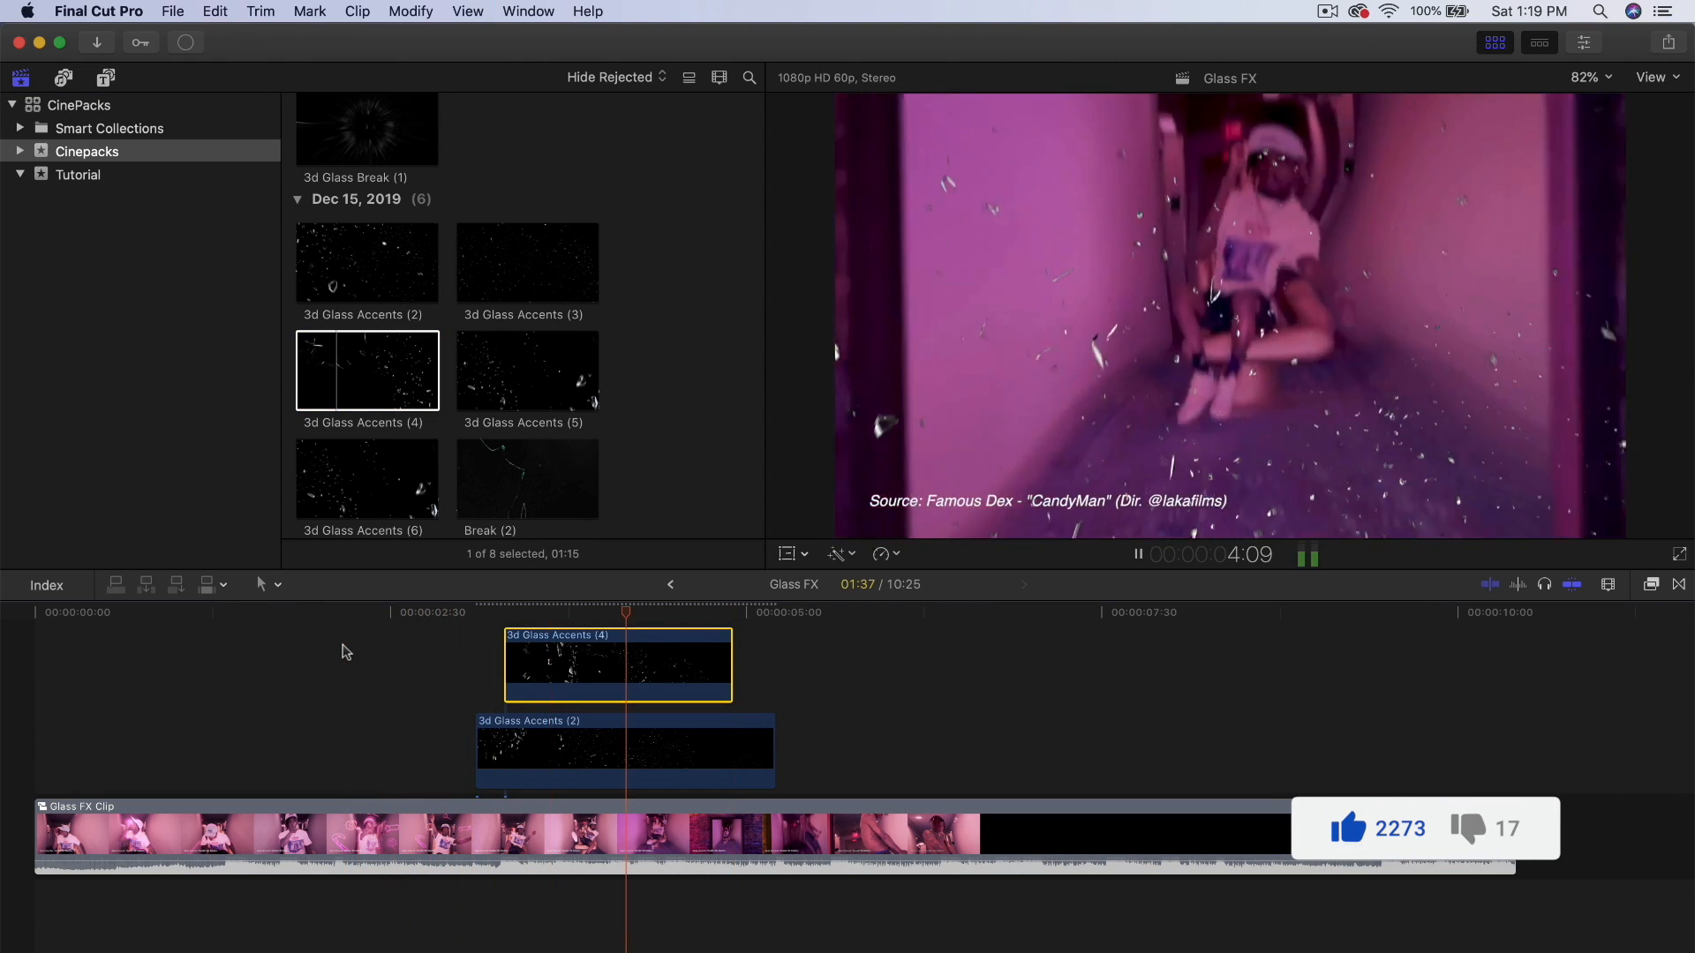
key(space)
scroll(839, 697, right, 2)
scroll(716, 382, down, 1)
- Replace the stacked 3d Glass Accents (4) with 3d Glass Accents (6) at about 3.2 seconds and play back the result
click(317, 481)
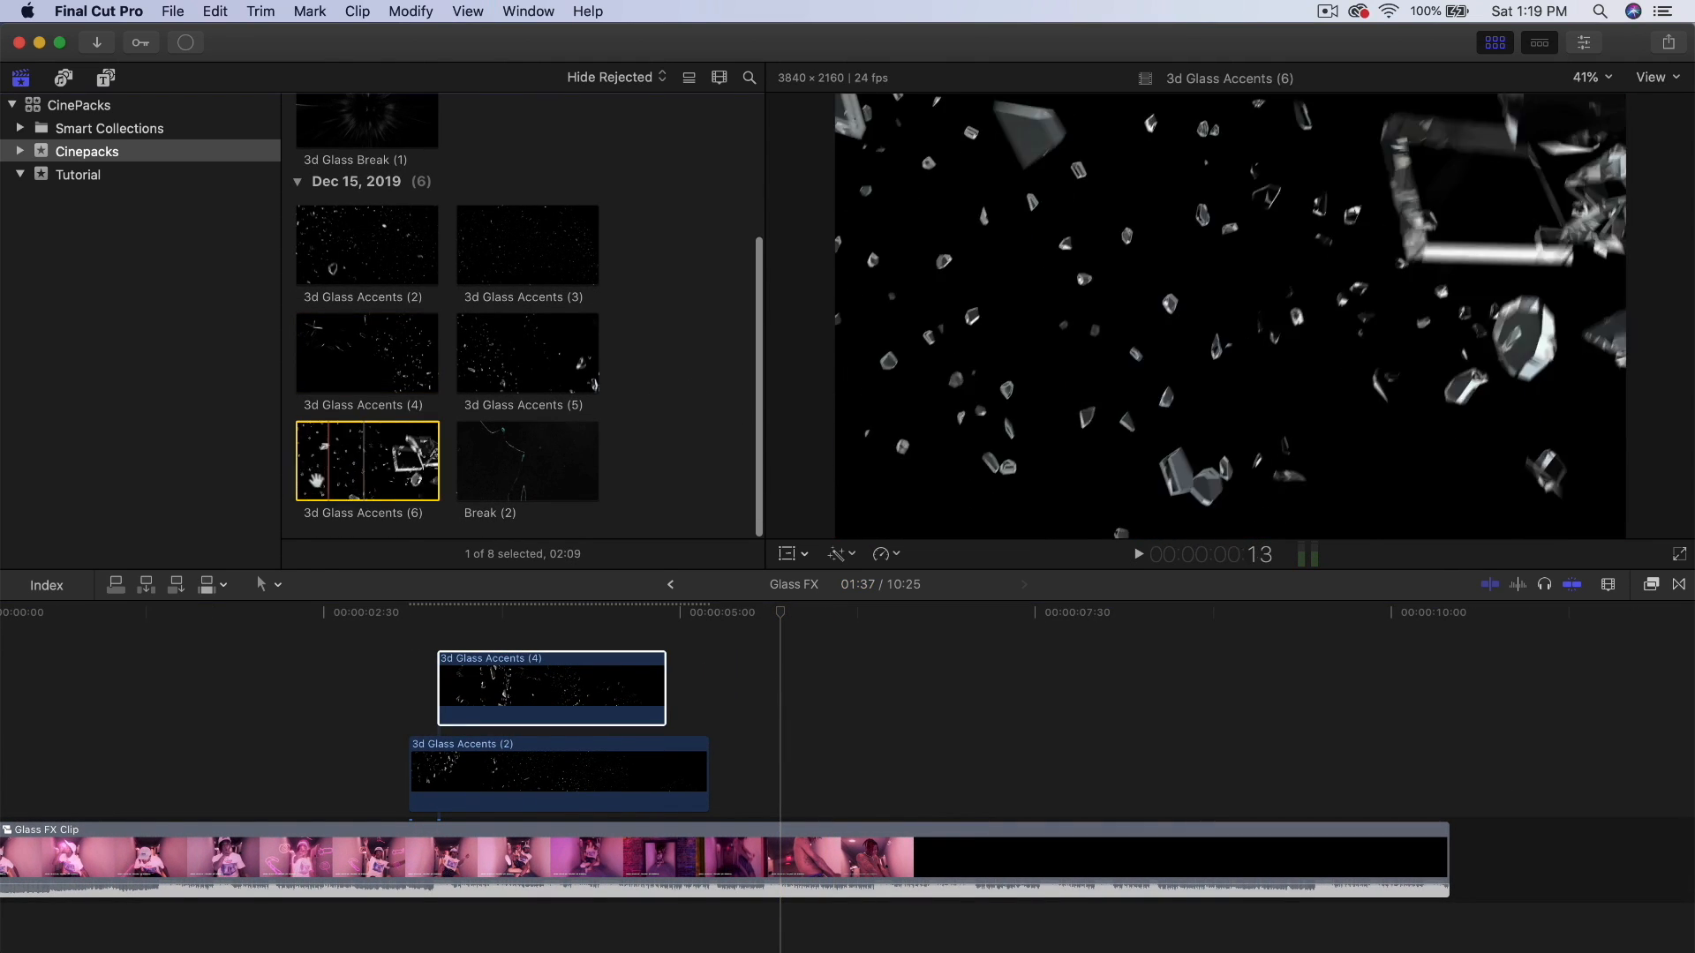
click(549, 688)
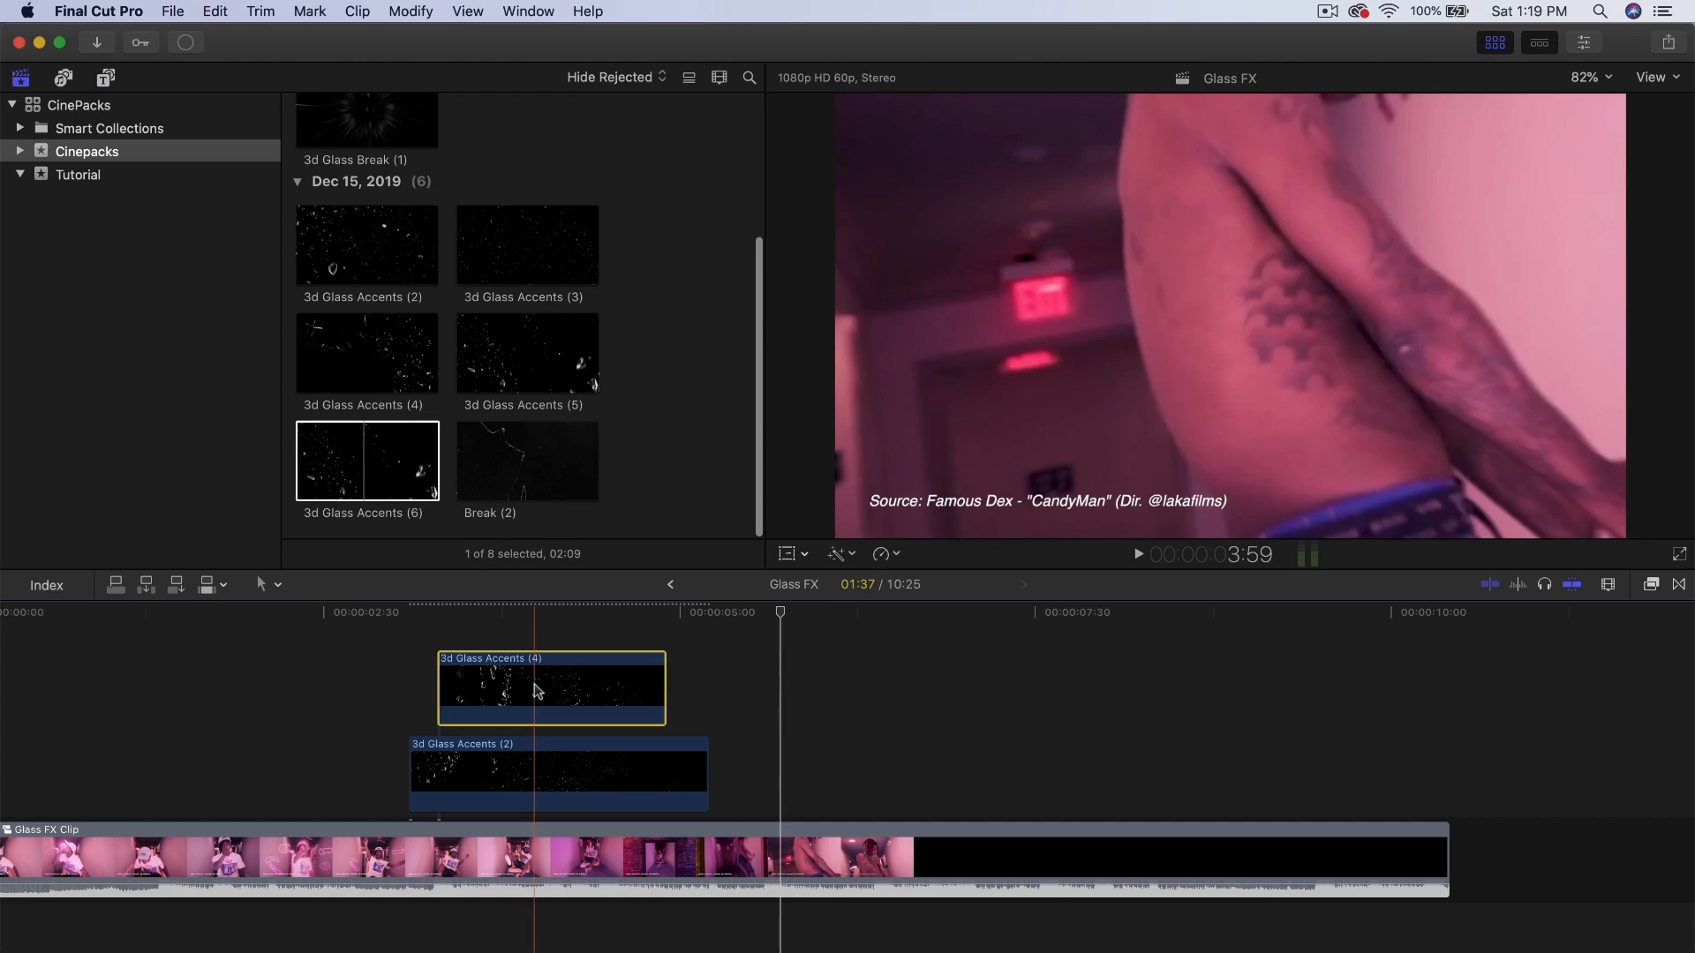
key(Delete)
drag(350, 445, 428, 676)
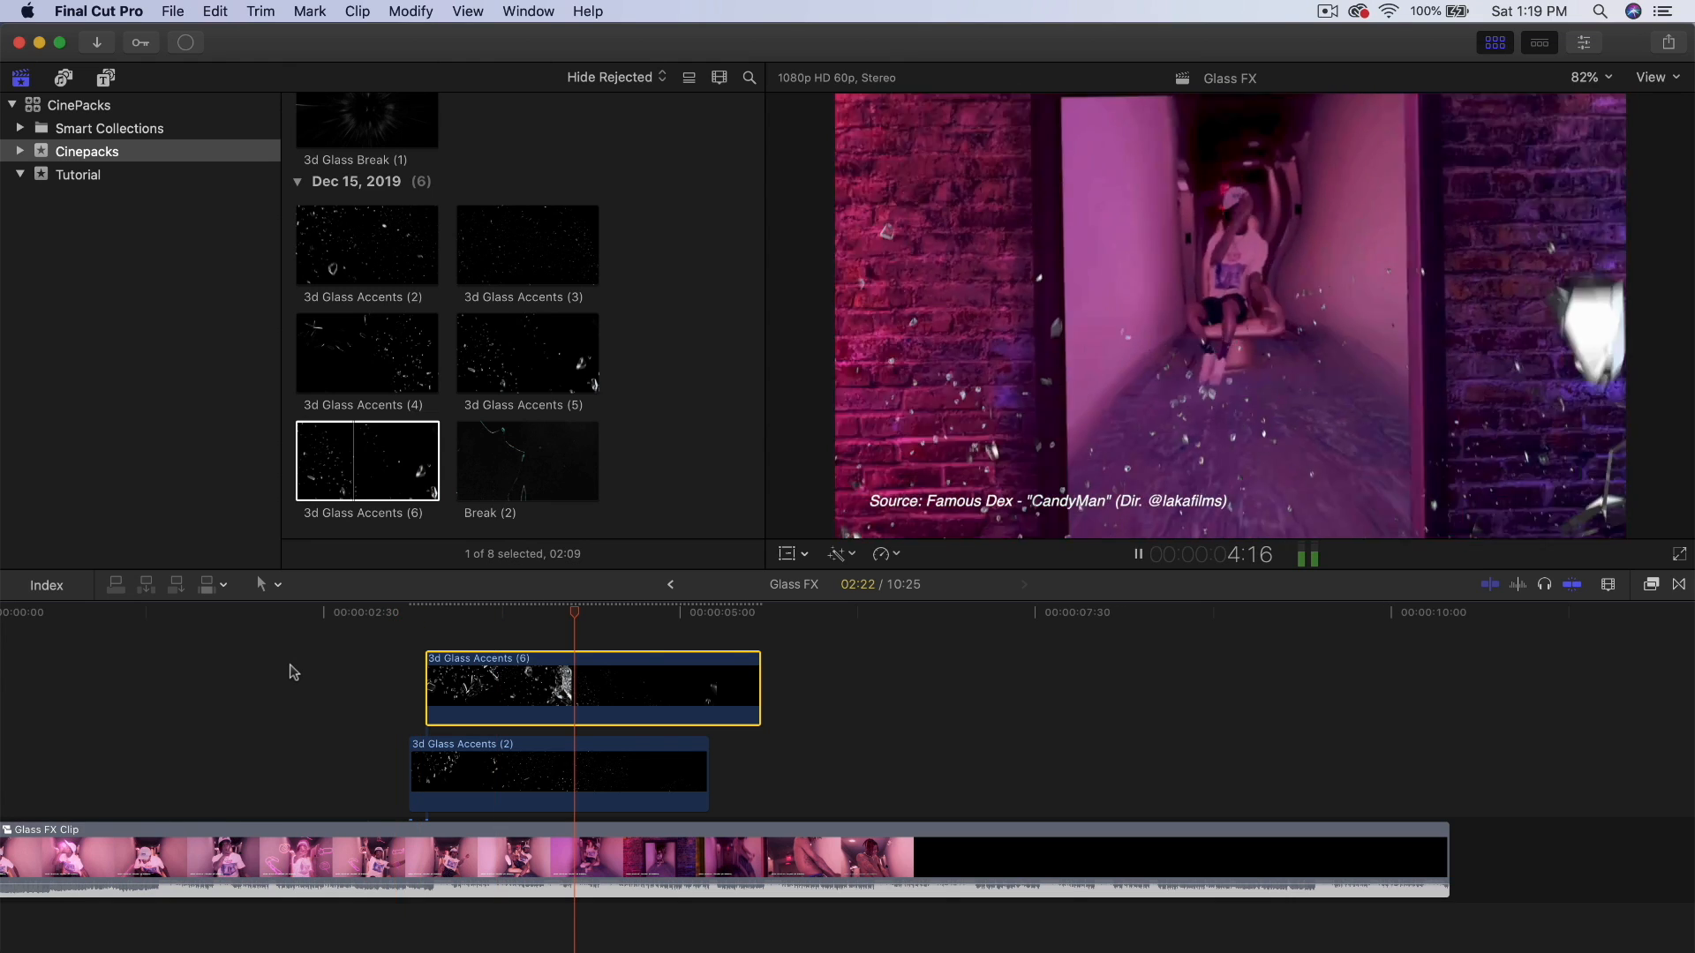
key(l)
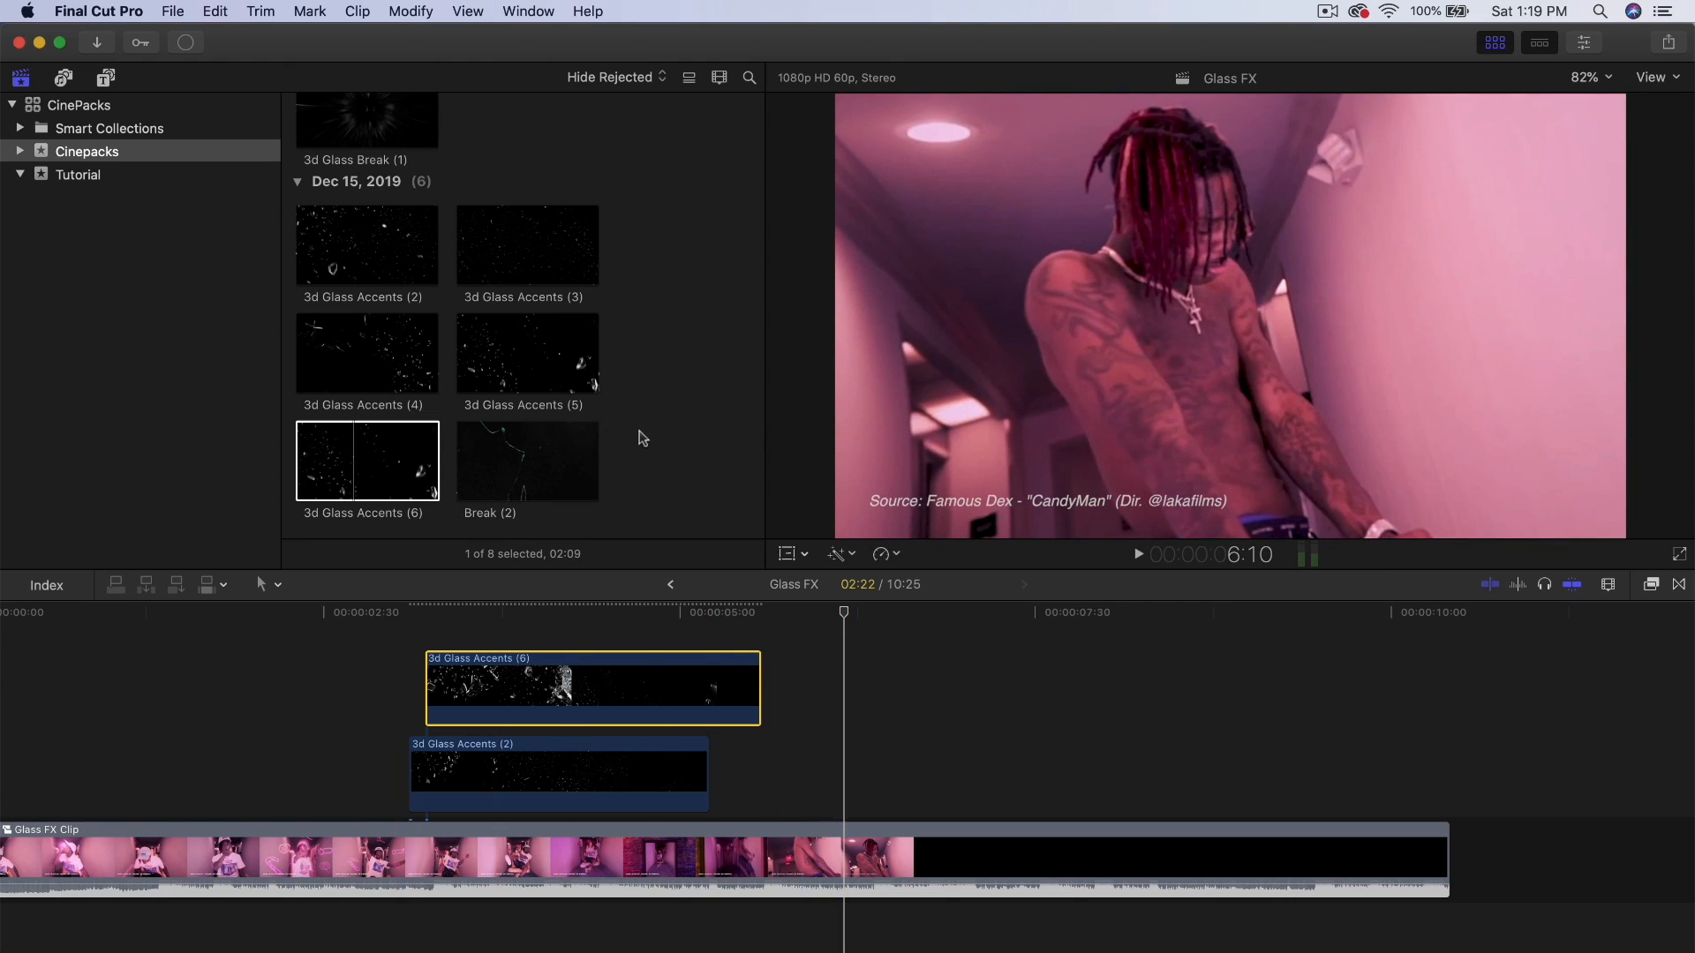
- Start another media import, go back up to CinePacks Glass FX and open the Glass Breaks folder
click(641, 437)
key(super+i)
scroll(492, 746, down, 3)
click(470, 761)
key(Down)
click(494, 603)
click(501, 630)
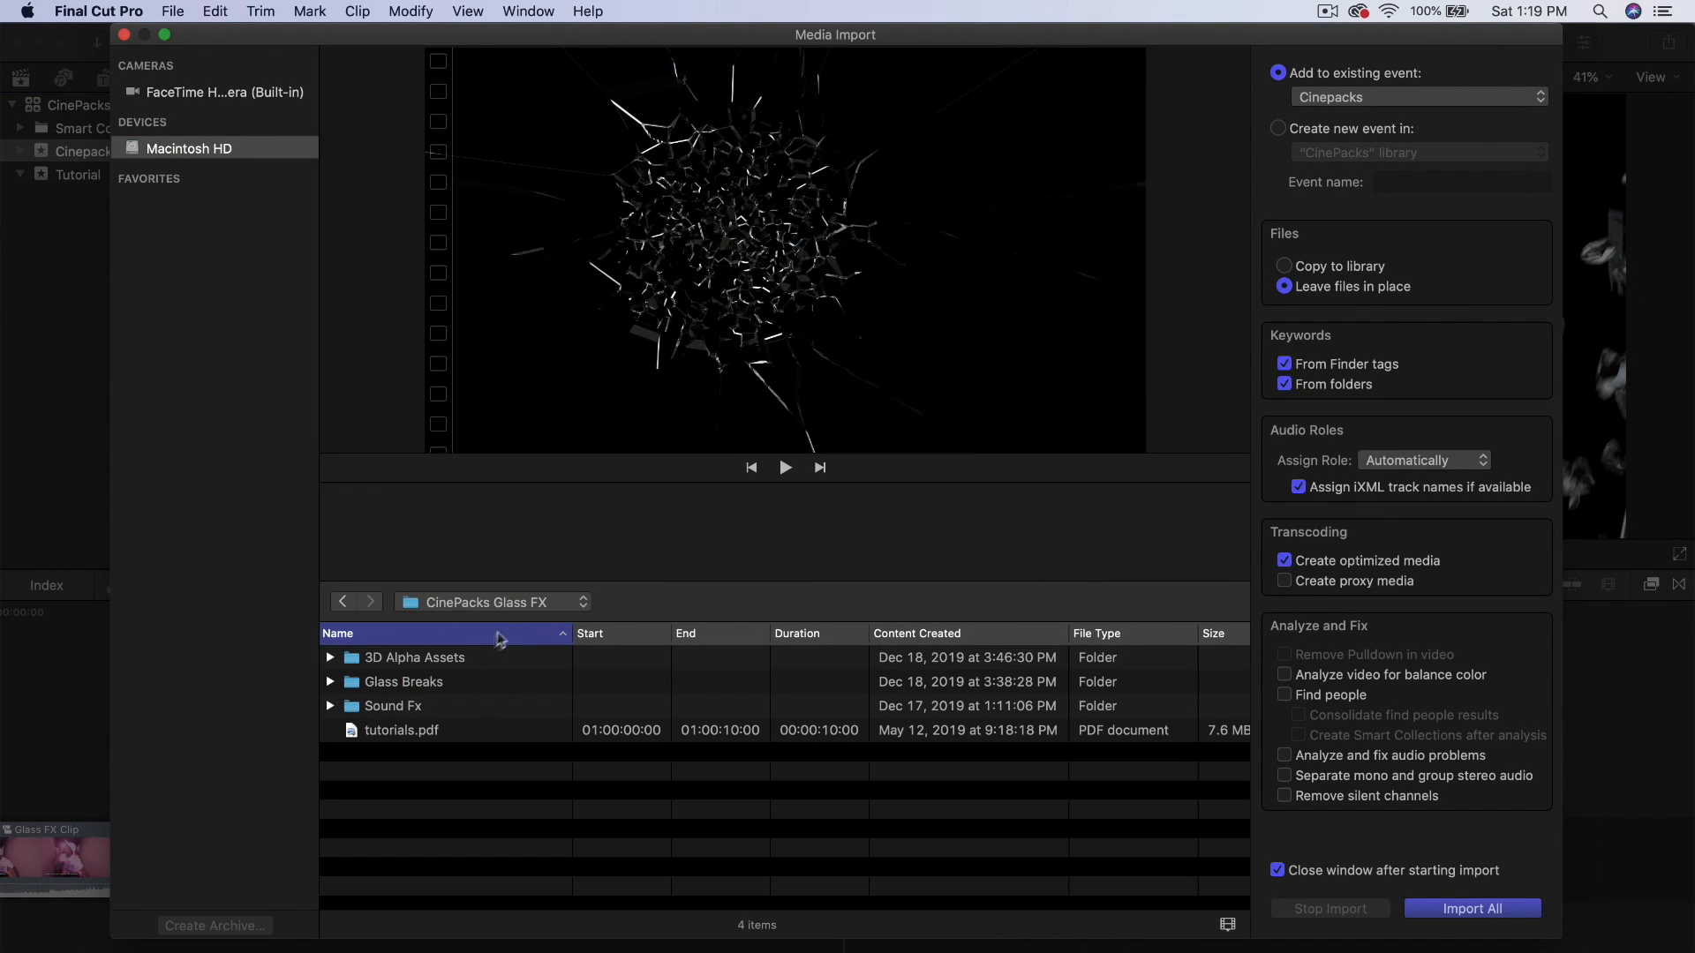
double_click(427, 687)
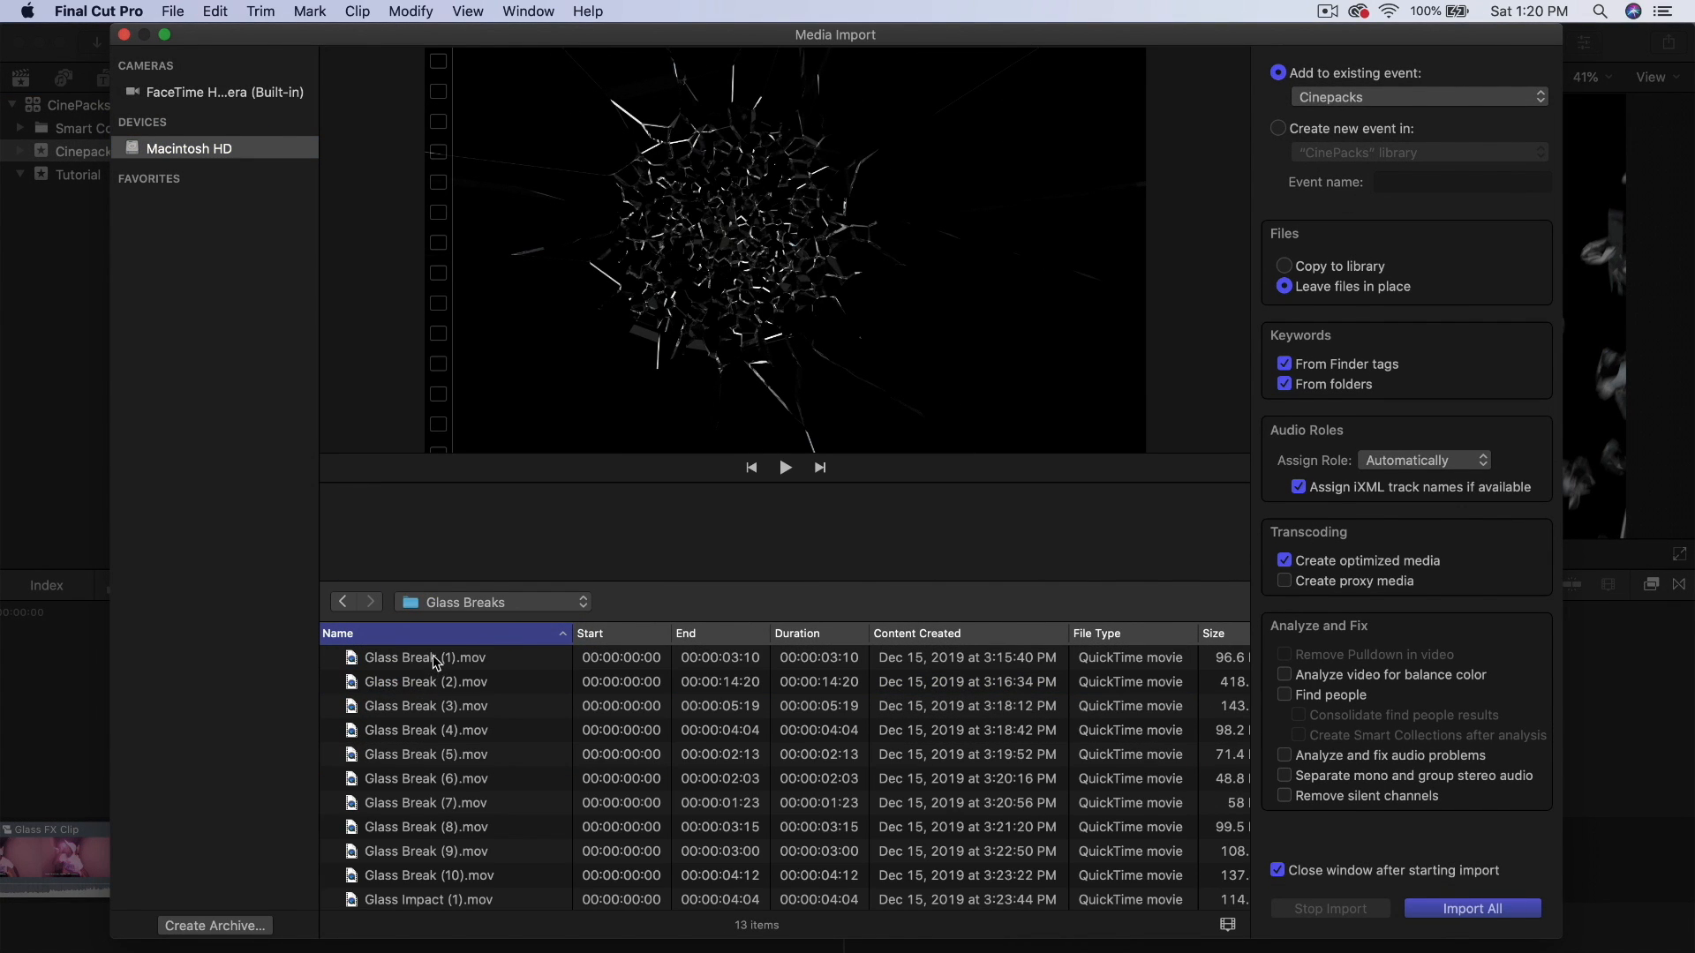
- Preview the clips Glass Break (1) through Glass Break (8) one after another
click(438, 662)
scroll(472, 797, down, 2)
scroll(471, 797, up, 2)
key(space)
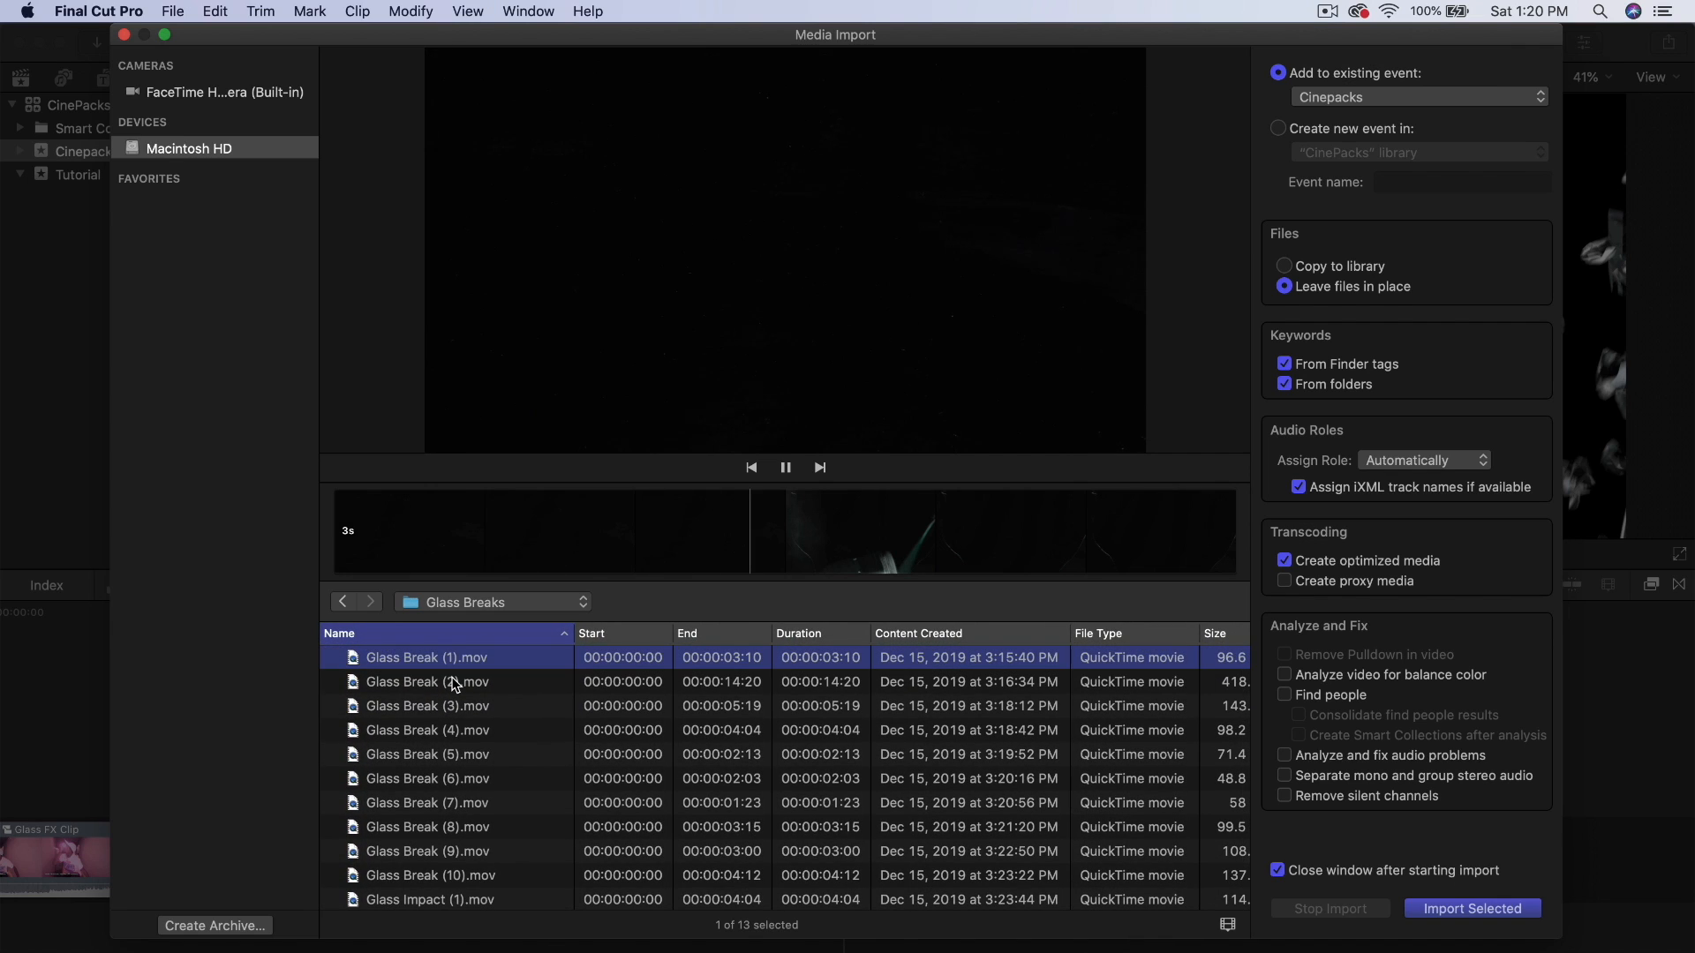
click(455, 685)
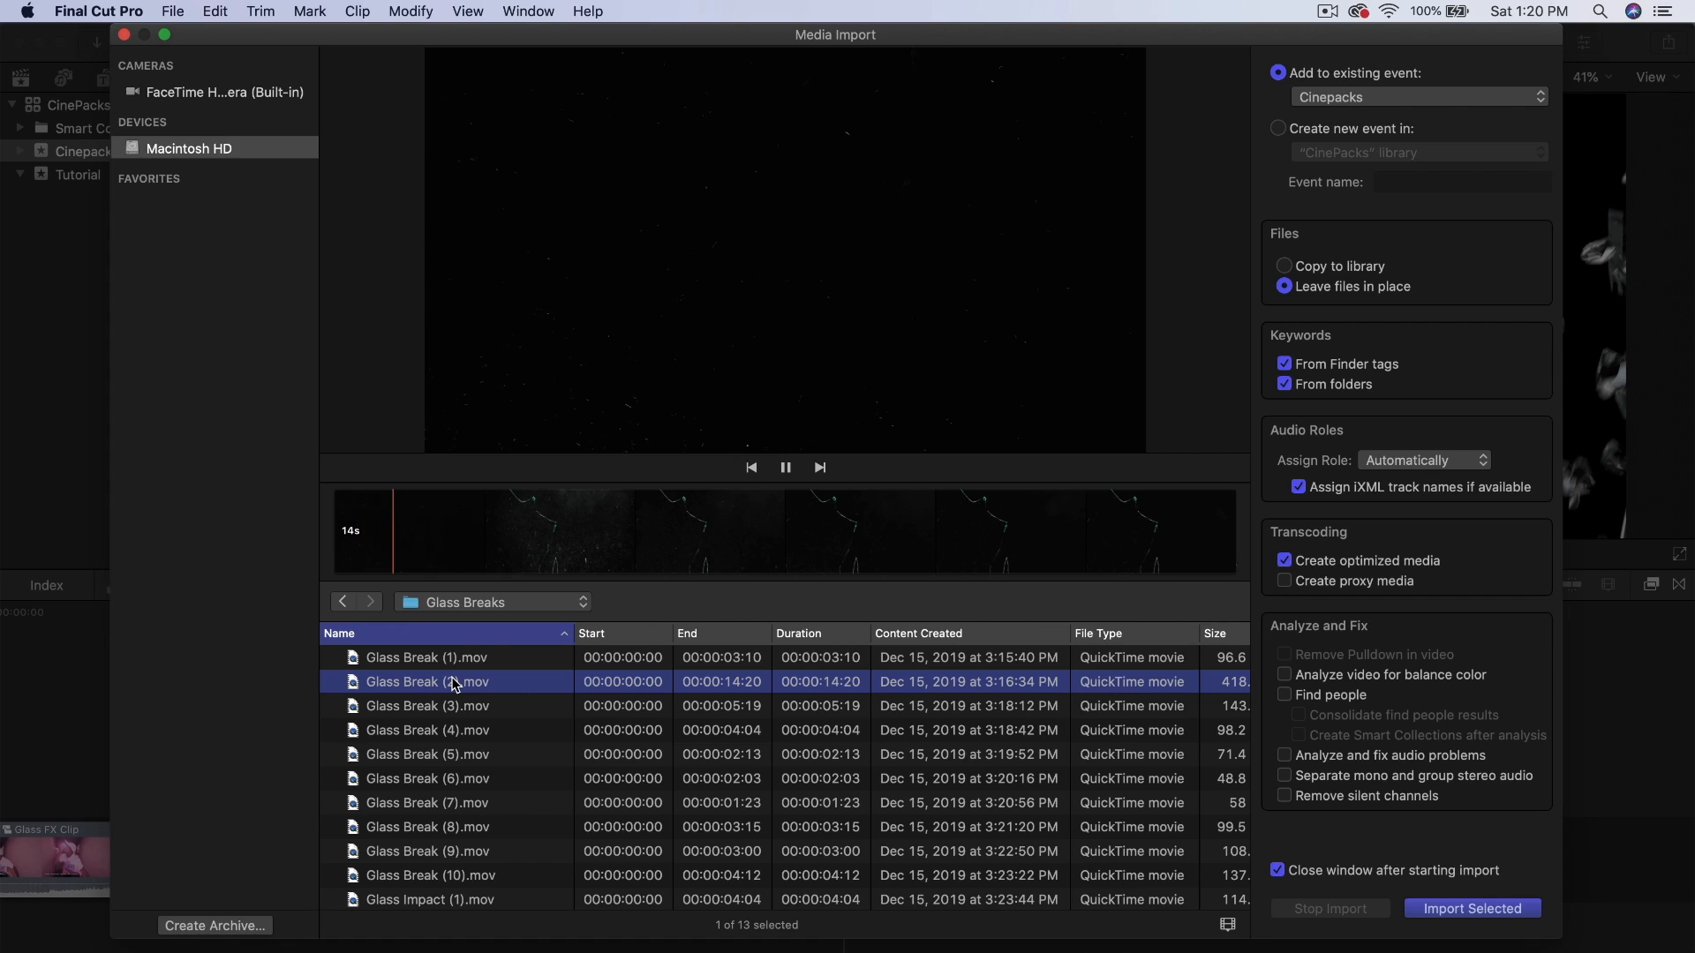
key(Down)
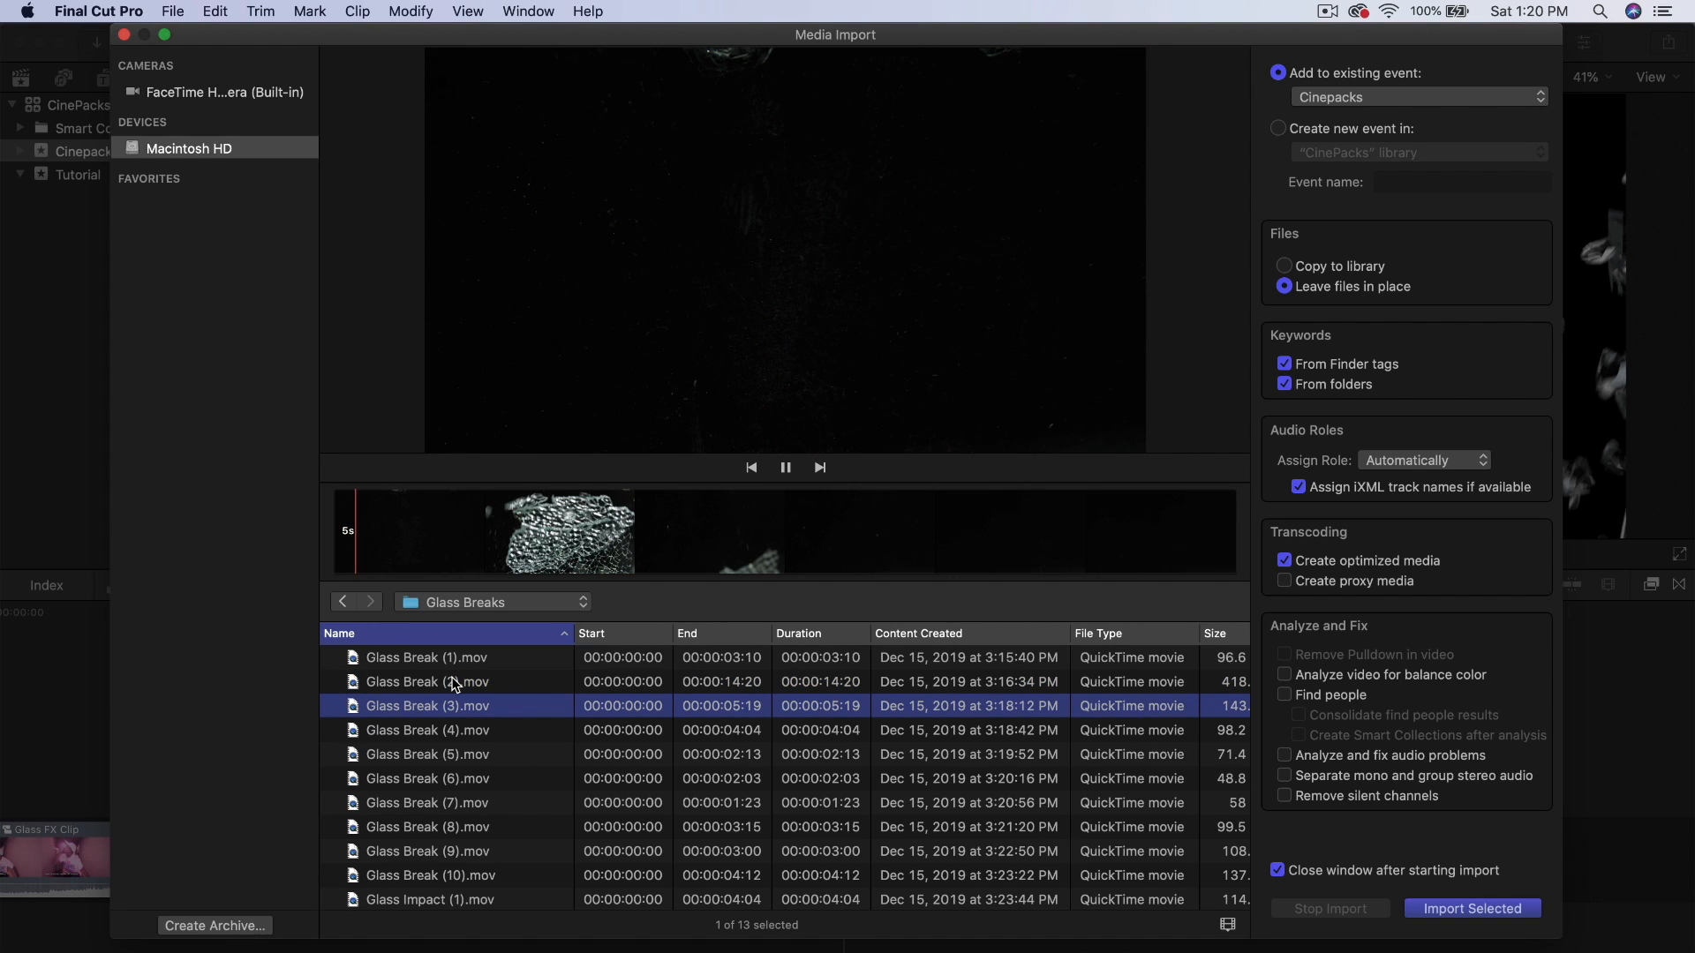
key(Down)
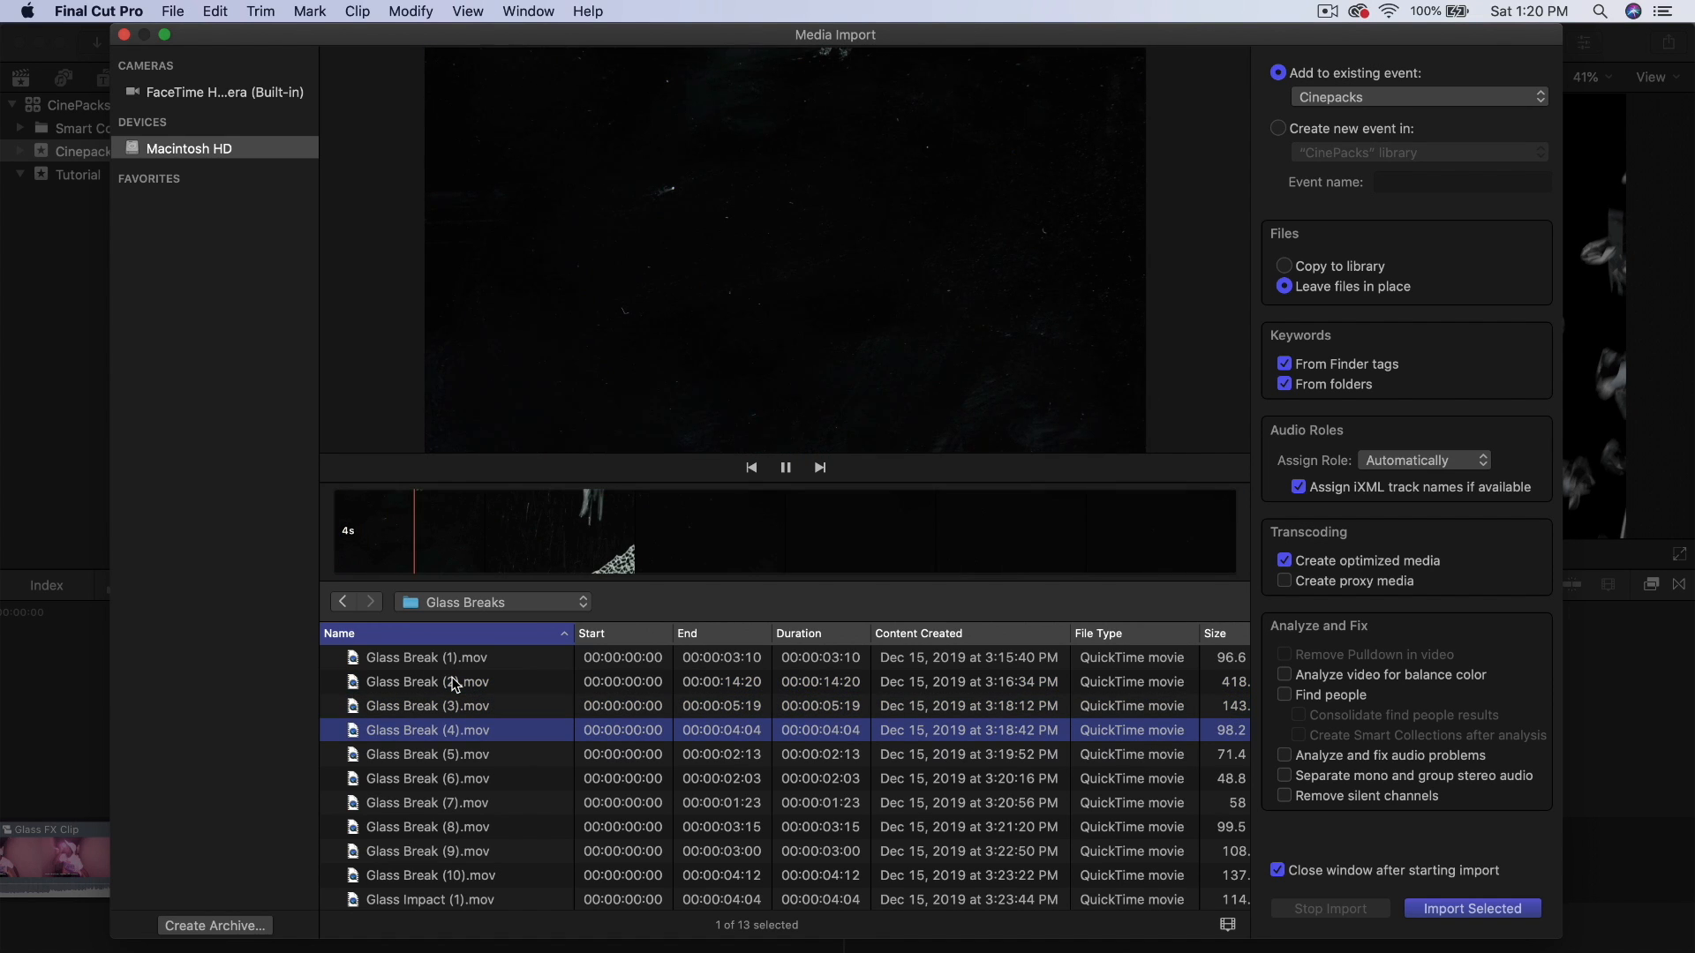
key(Down)
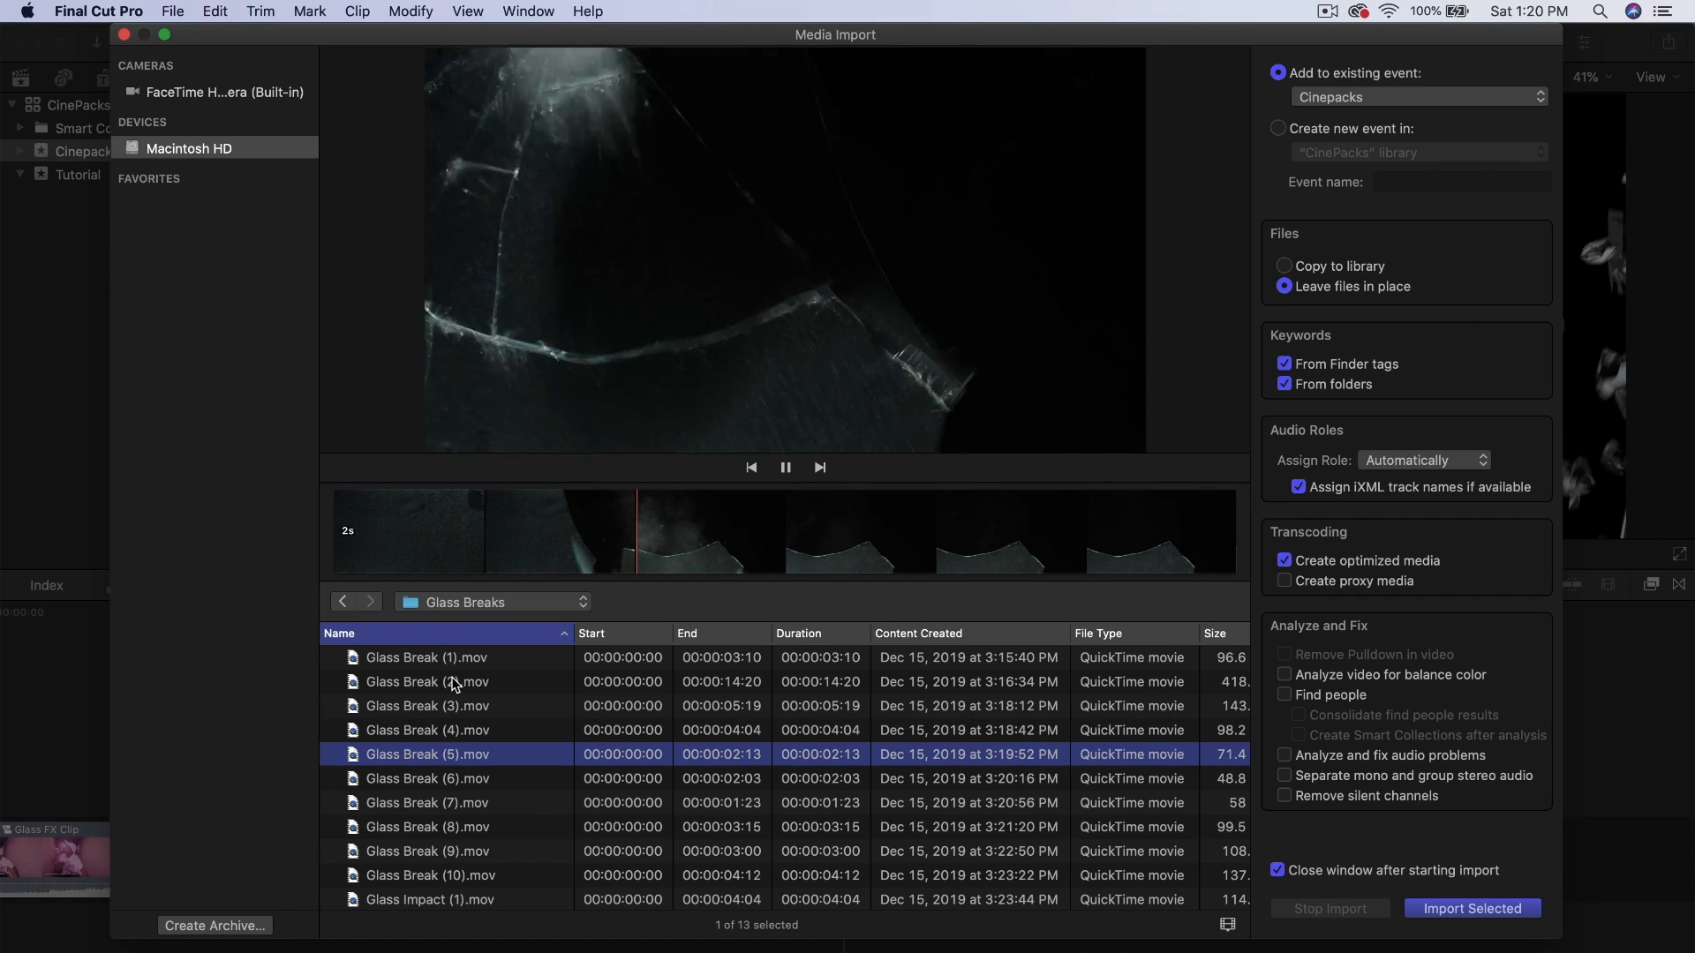
key(Down)
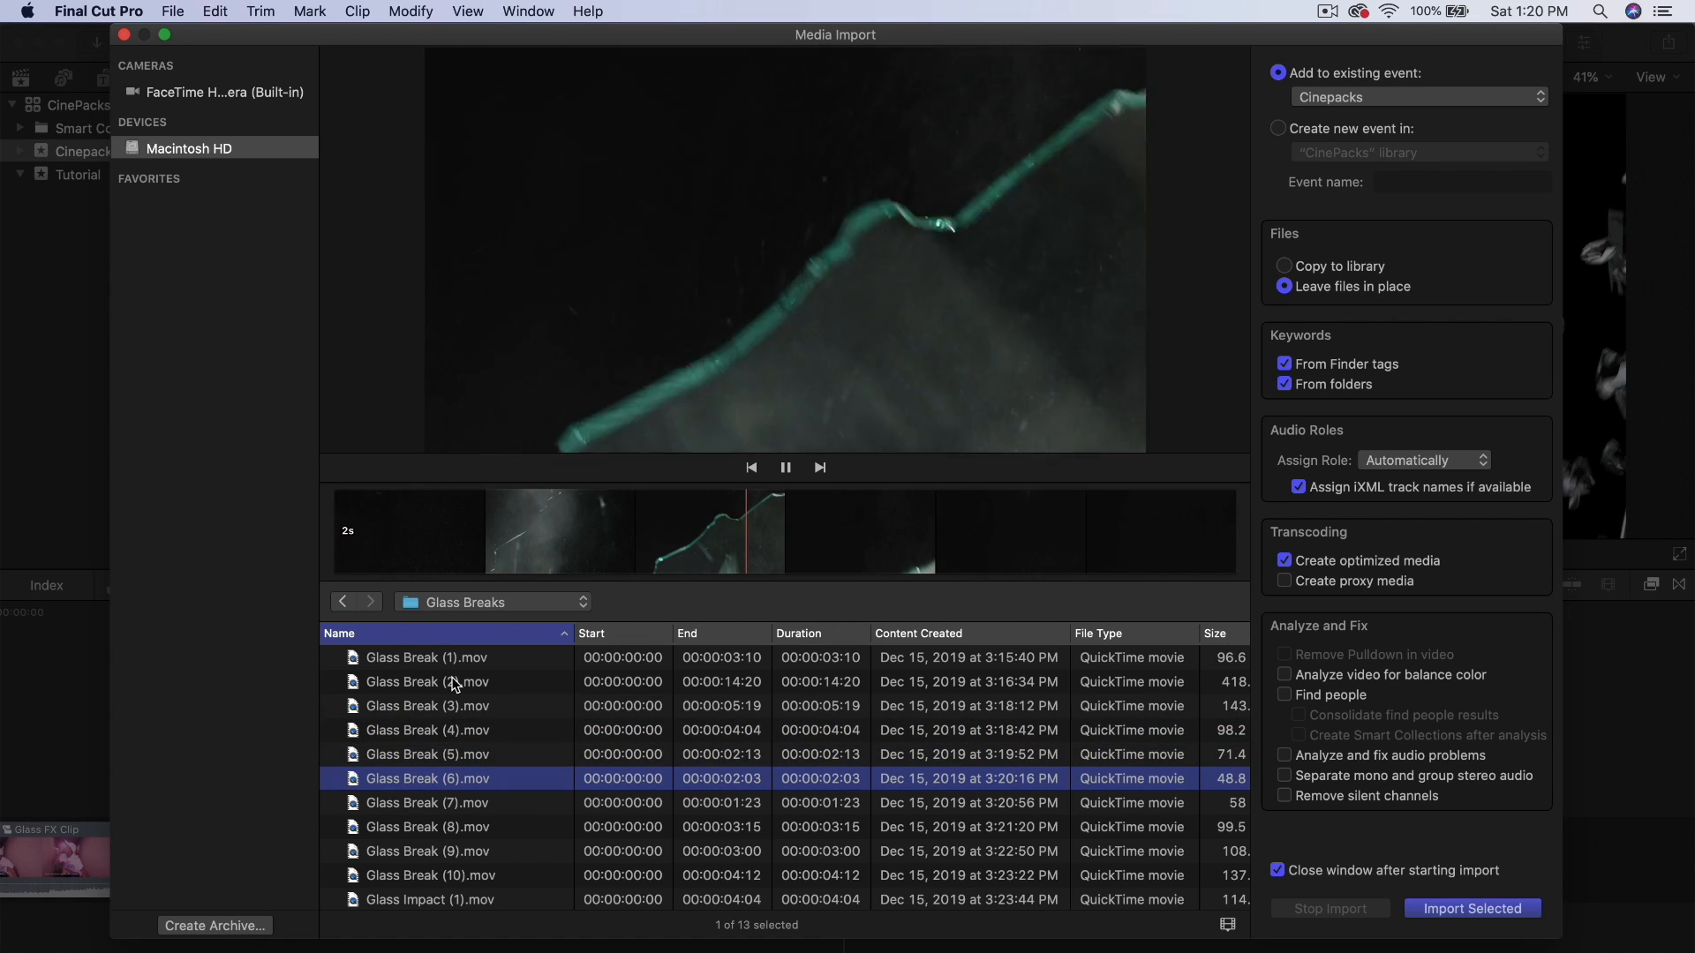
key(Down)
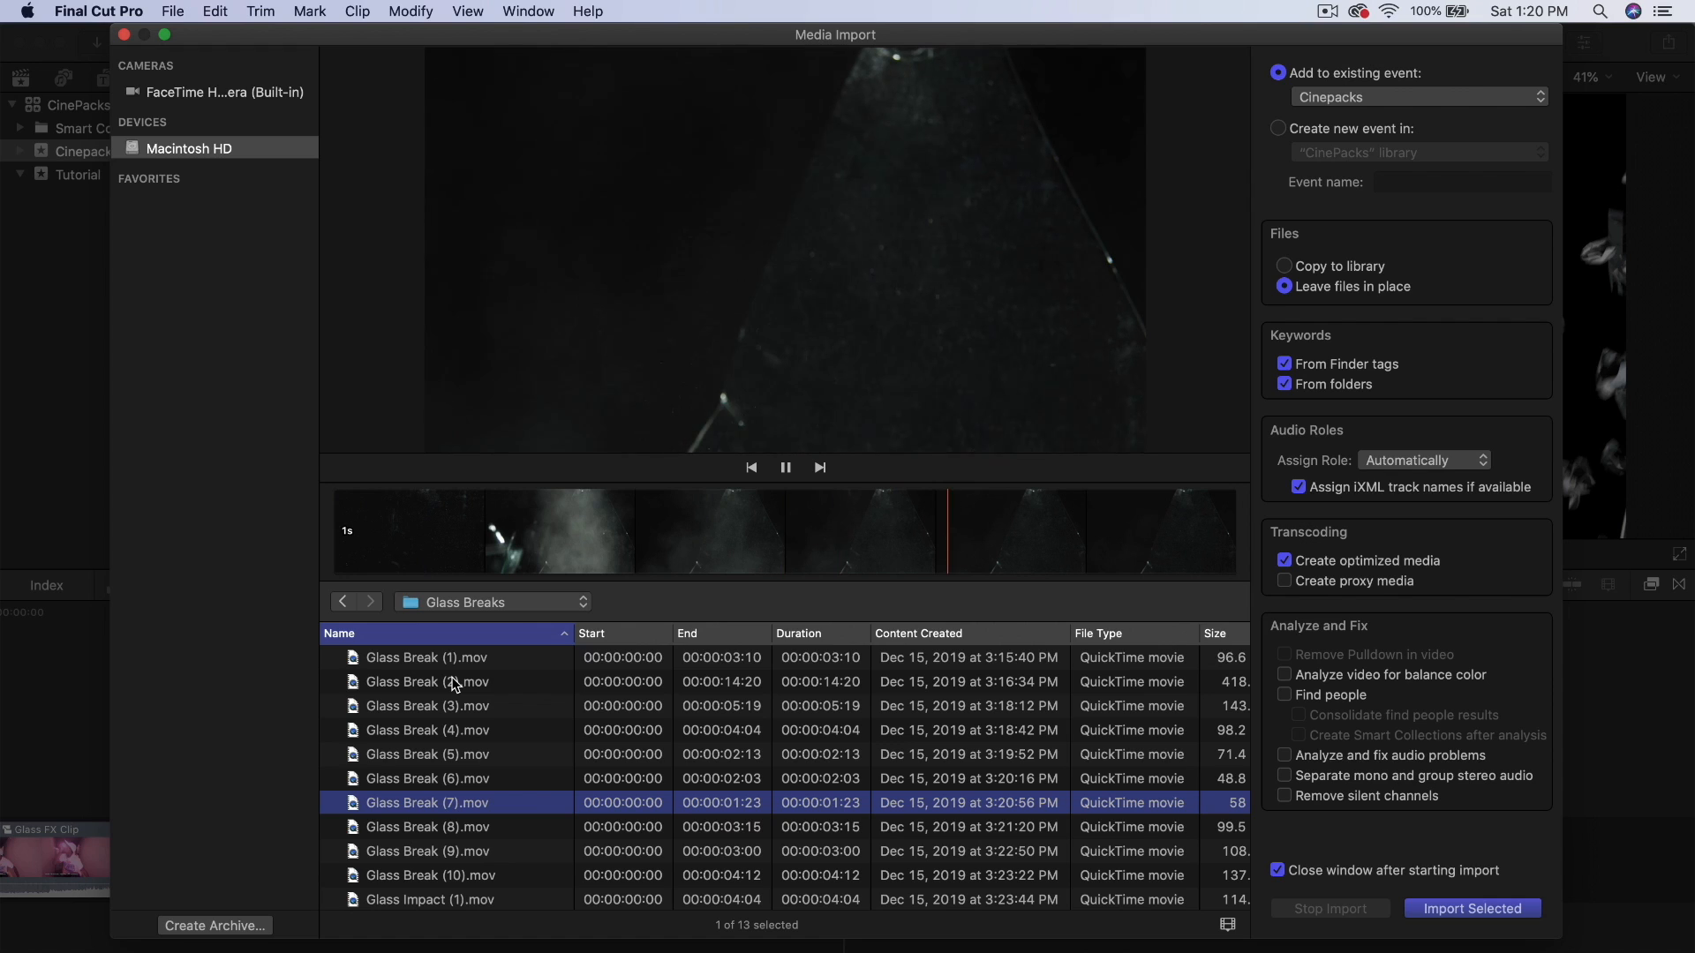
key(Down)
key(space)
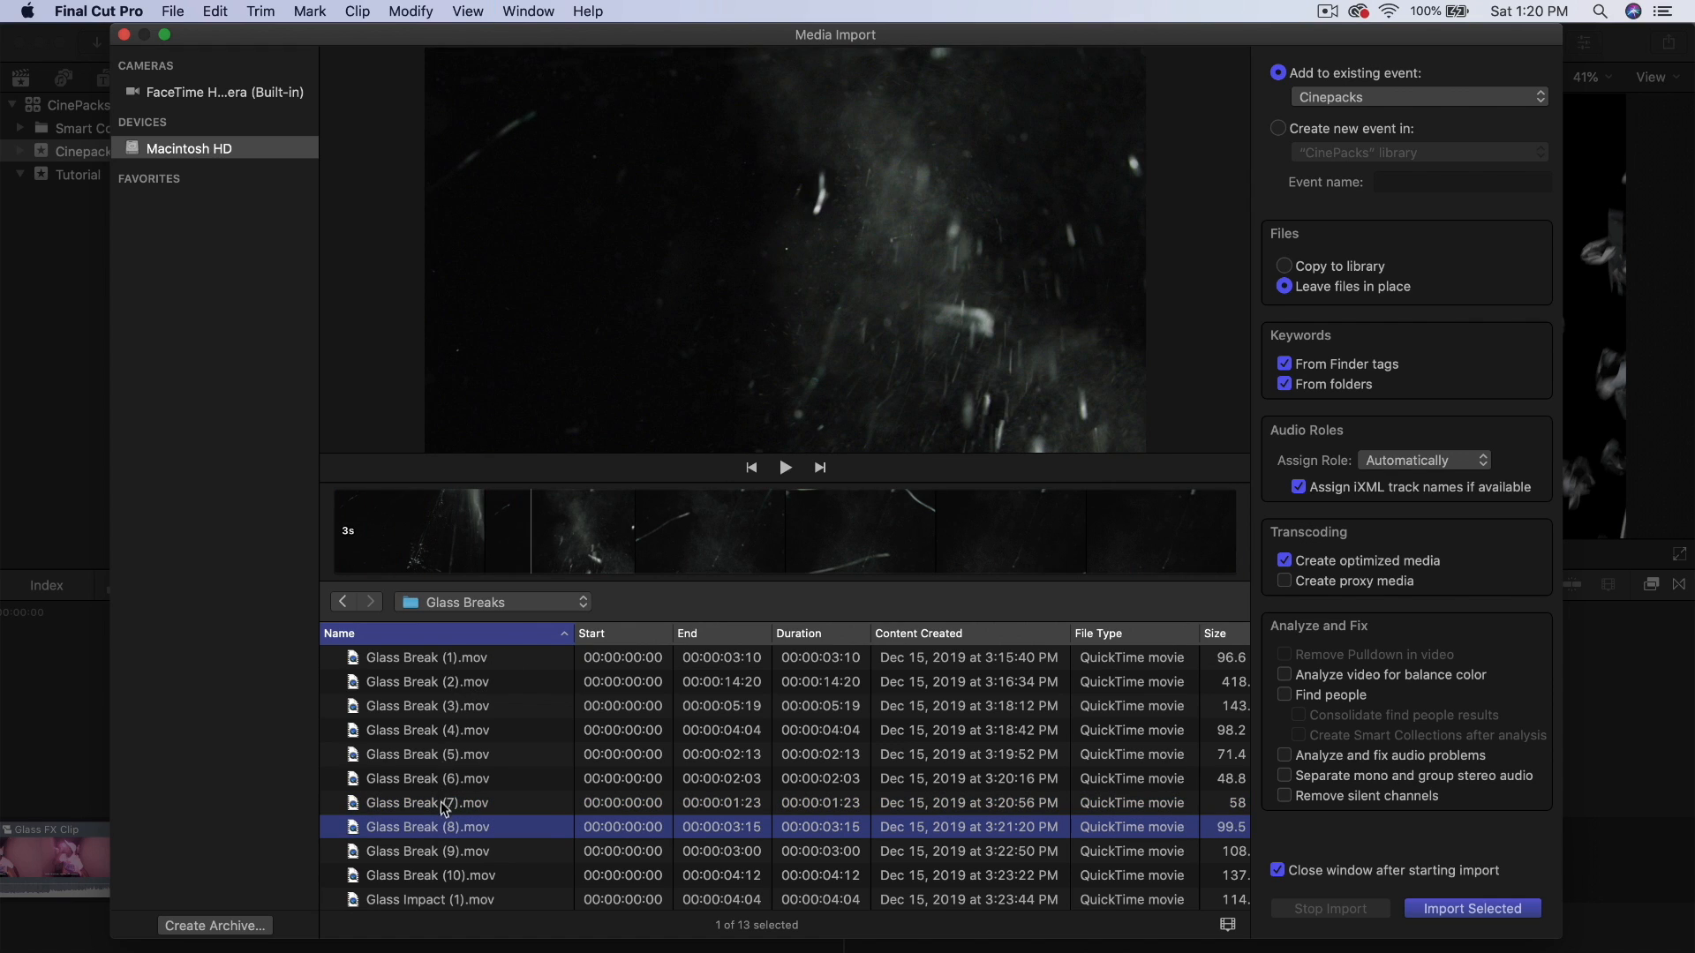
- Import Glass Break (4) through Glass Break (10) into the Cinepacks event
click(446, 755)
scroll(455, 753, down, 1)
shift+click(458, 862)
key(Return)
- Place Glass Break (6) above the Glass FX Clip at about 3.4 seconds, move the playhead to 4:06 and show the clip's inspector
drag(547, 474, 526, 719)
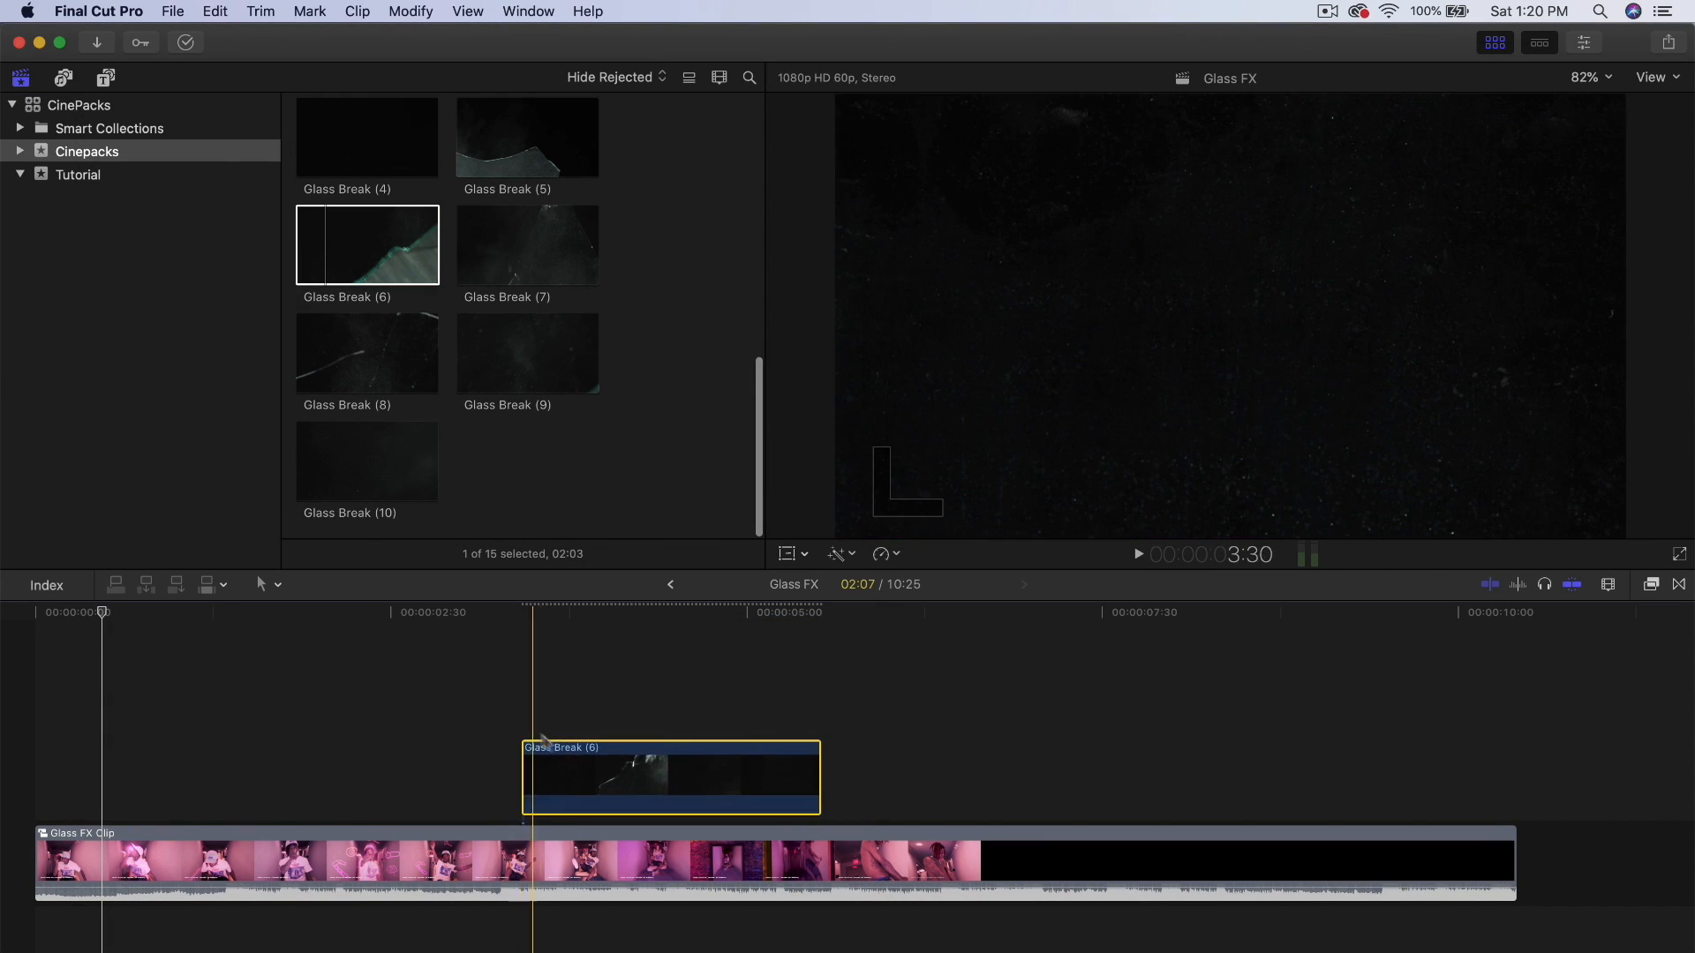
click(618, 613)
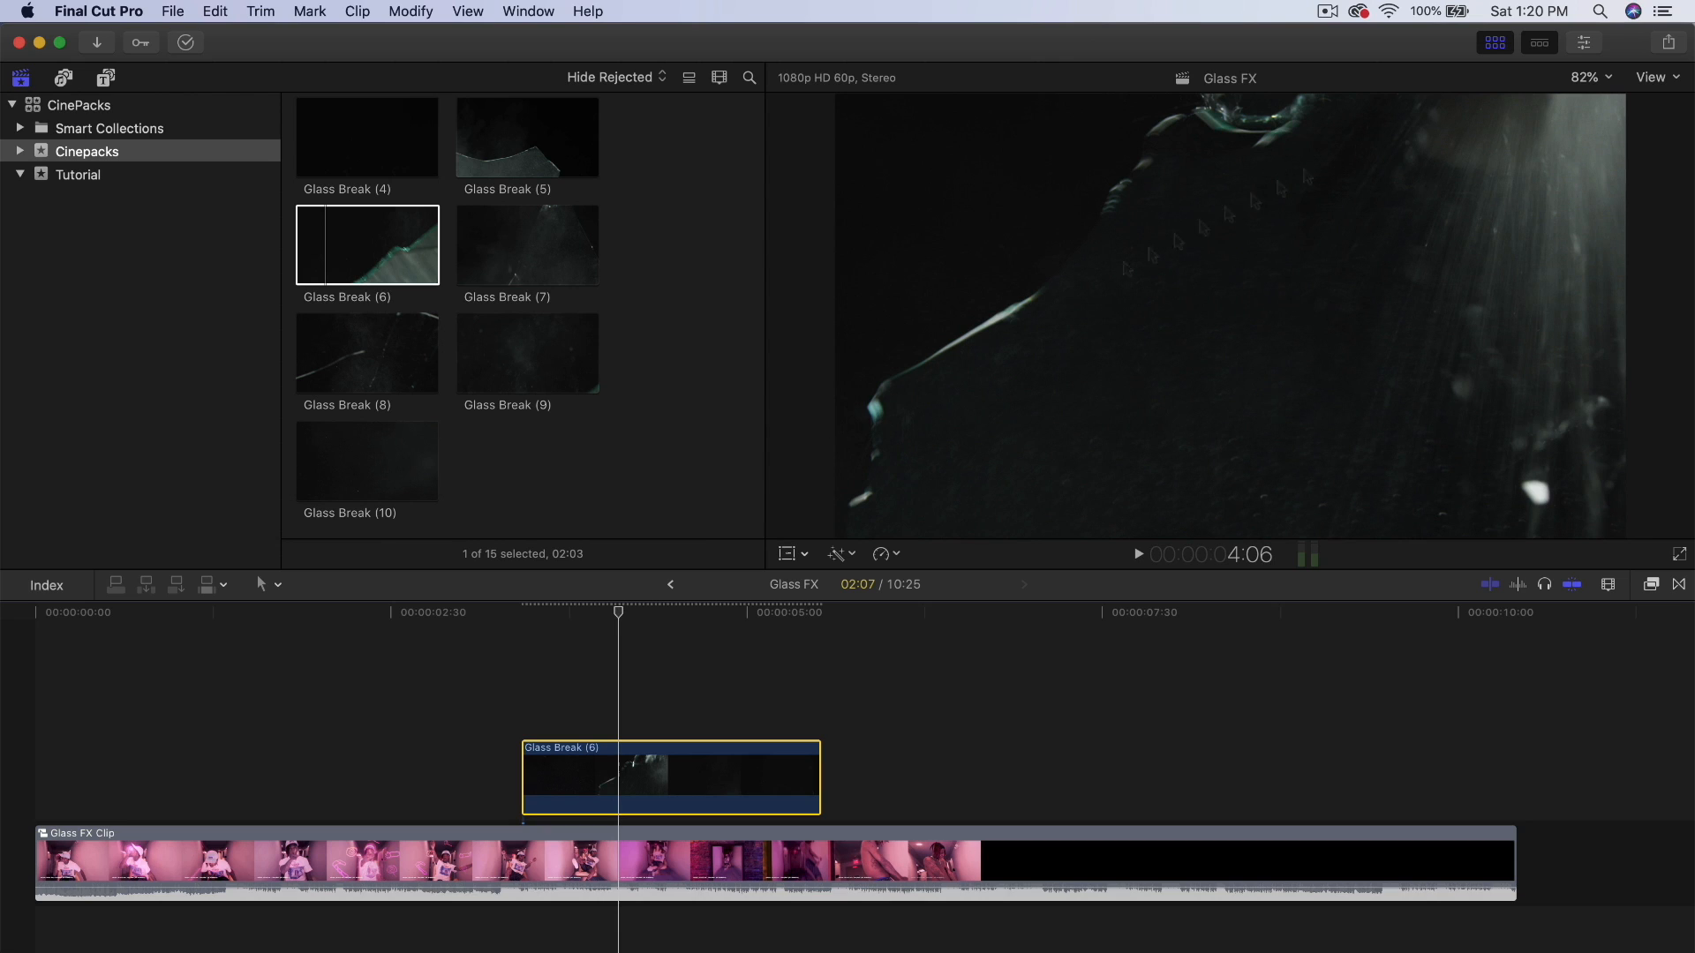
click(1583, 42)
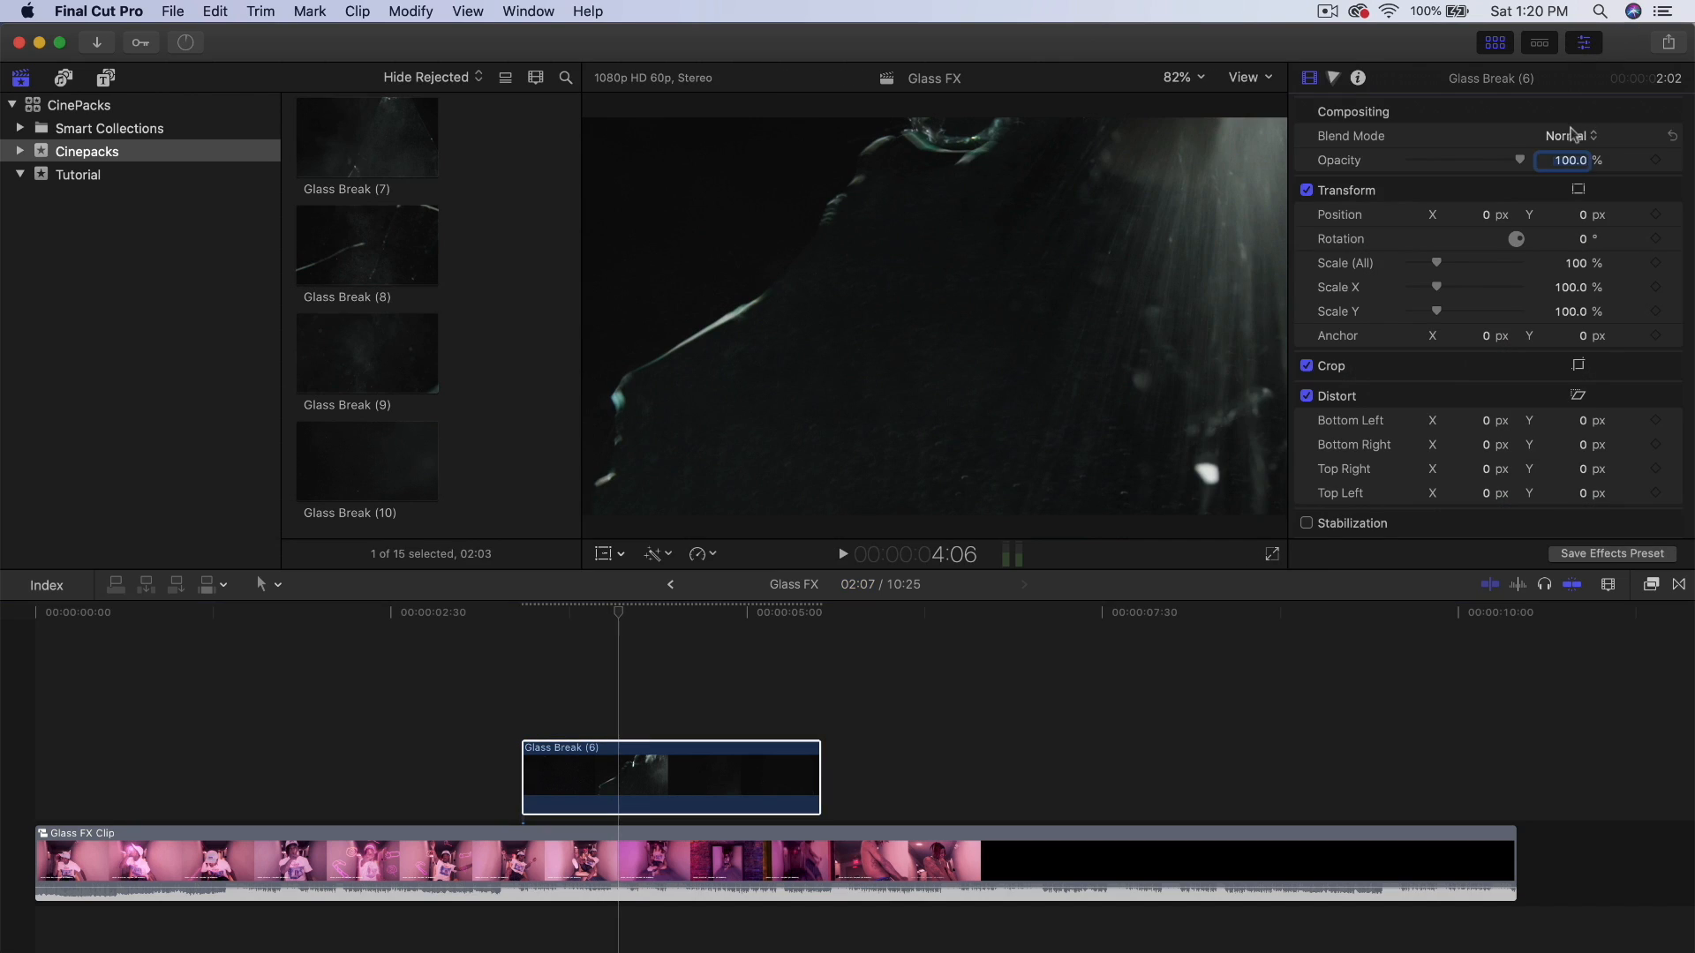
- Change Glass Break (6)'s blend mode so its black background drops out, and play back the composite
click(1588, 134)
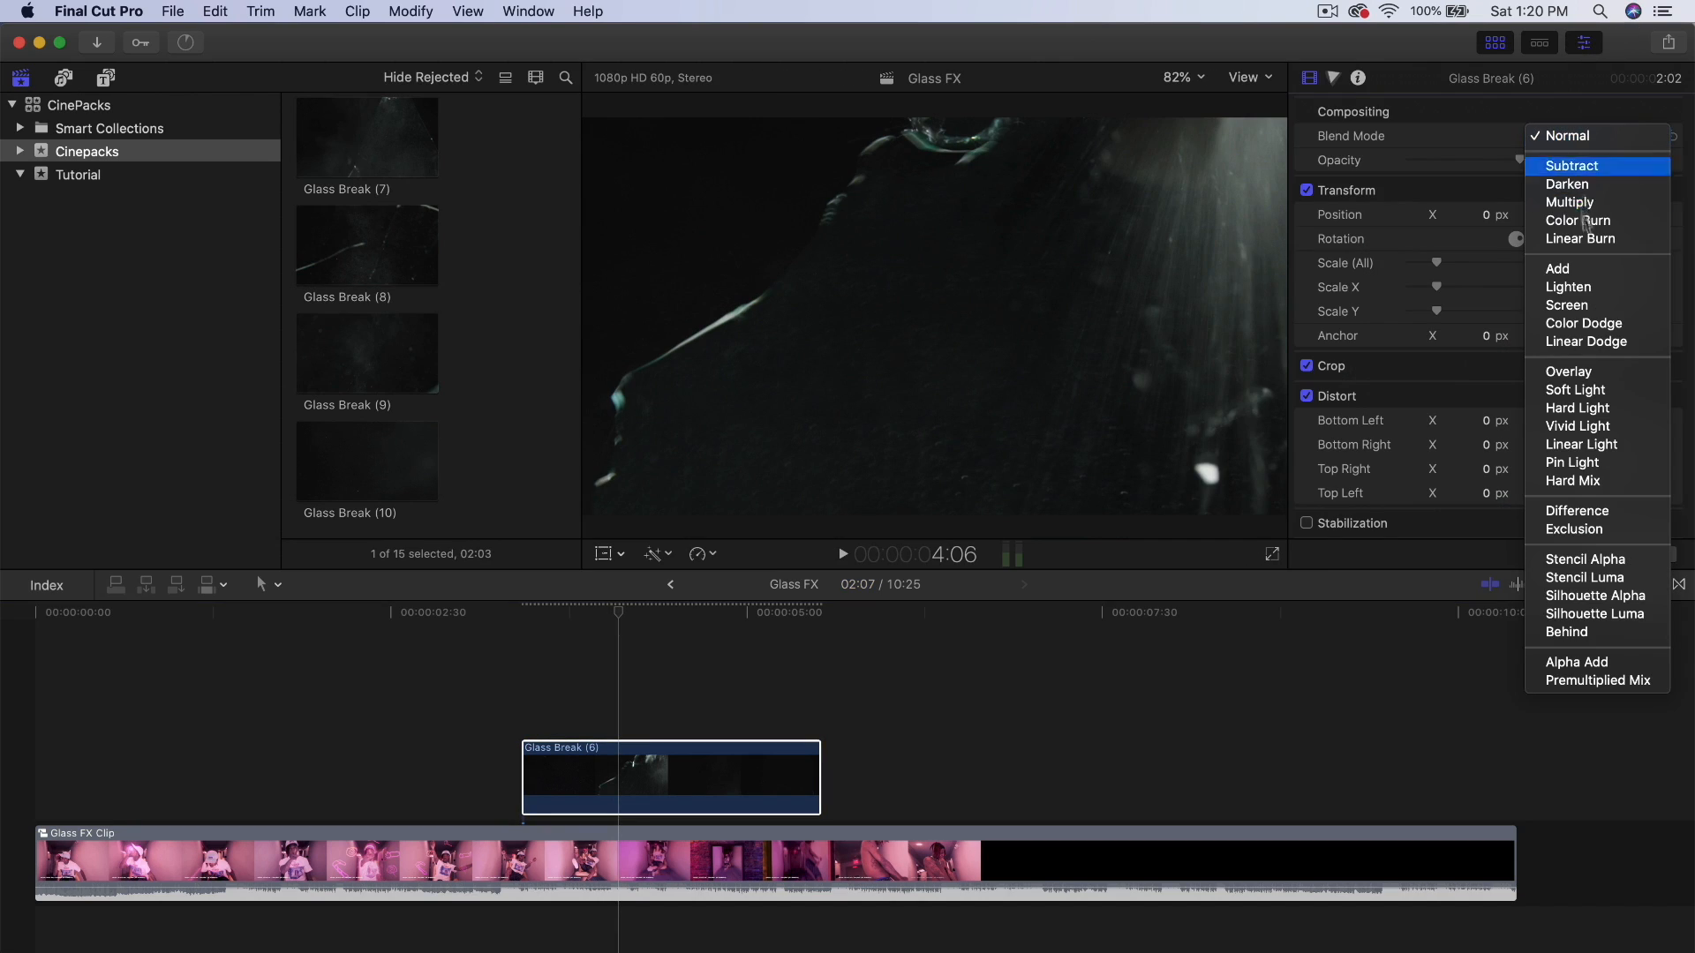
click(1578, 295)
click(1589, 43)
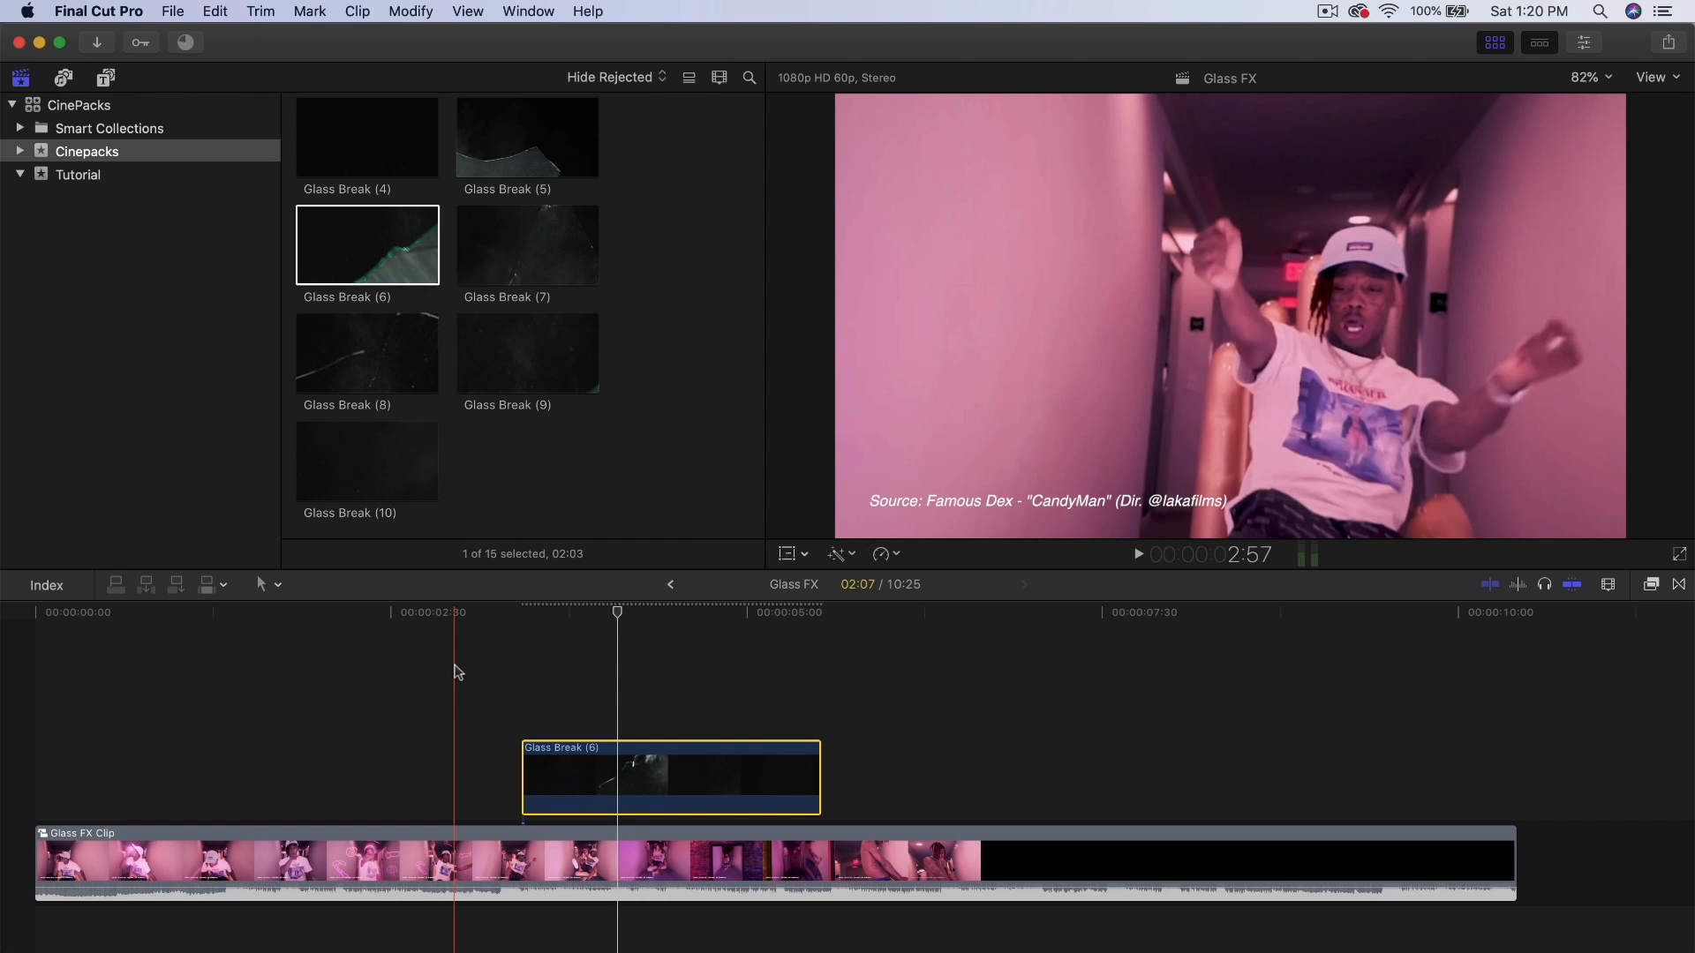
key(space)
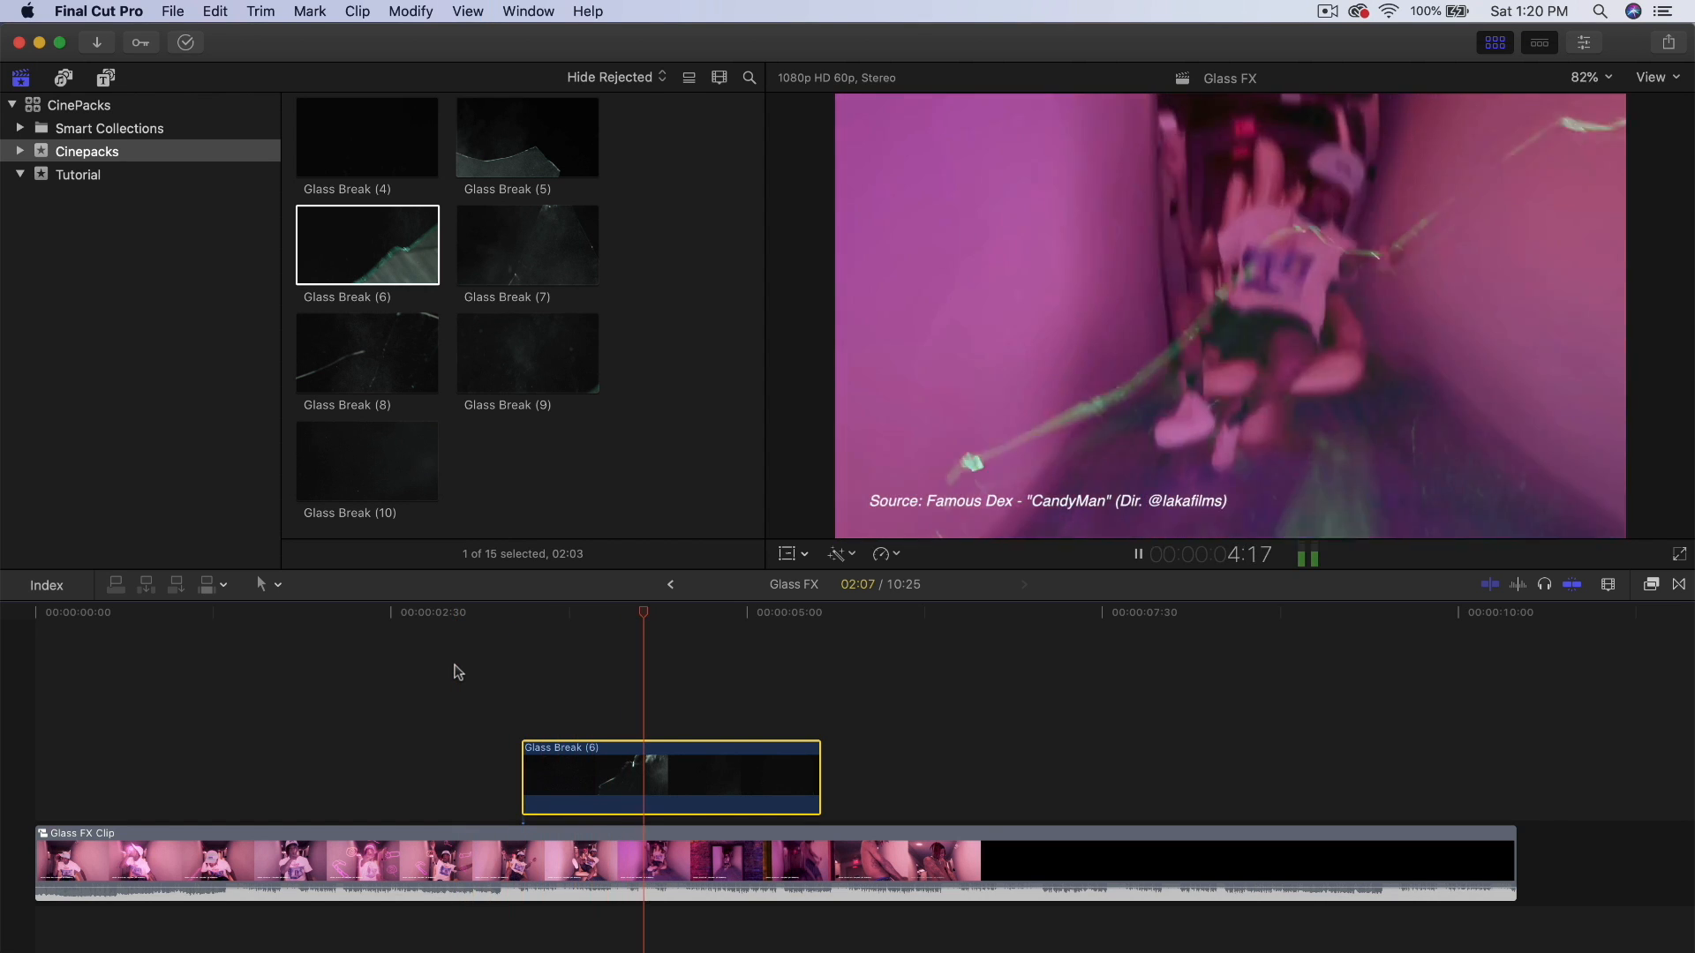
key(space)
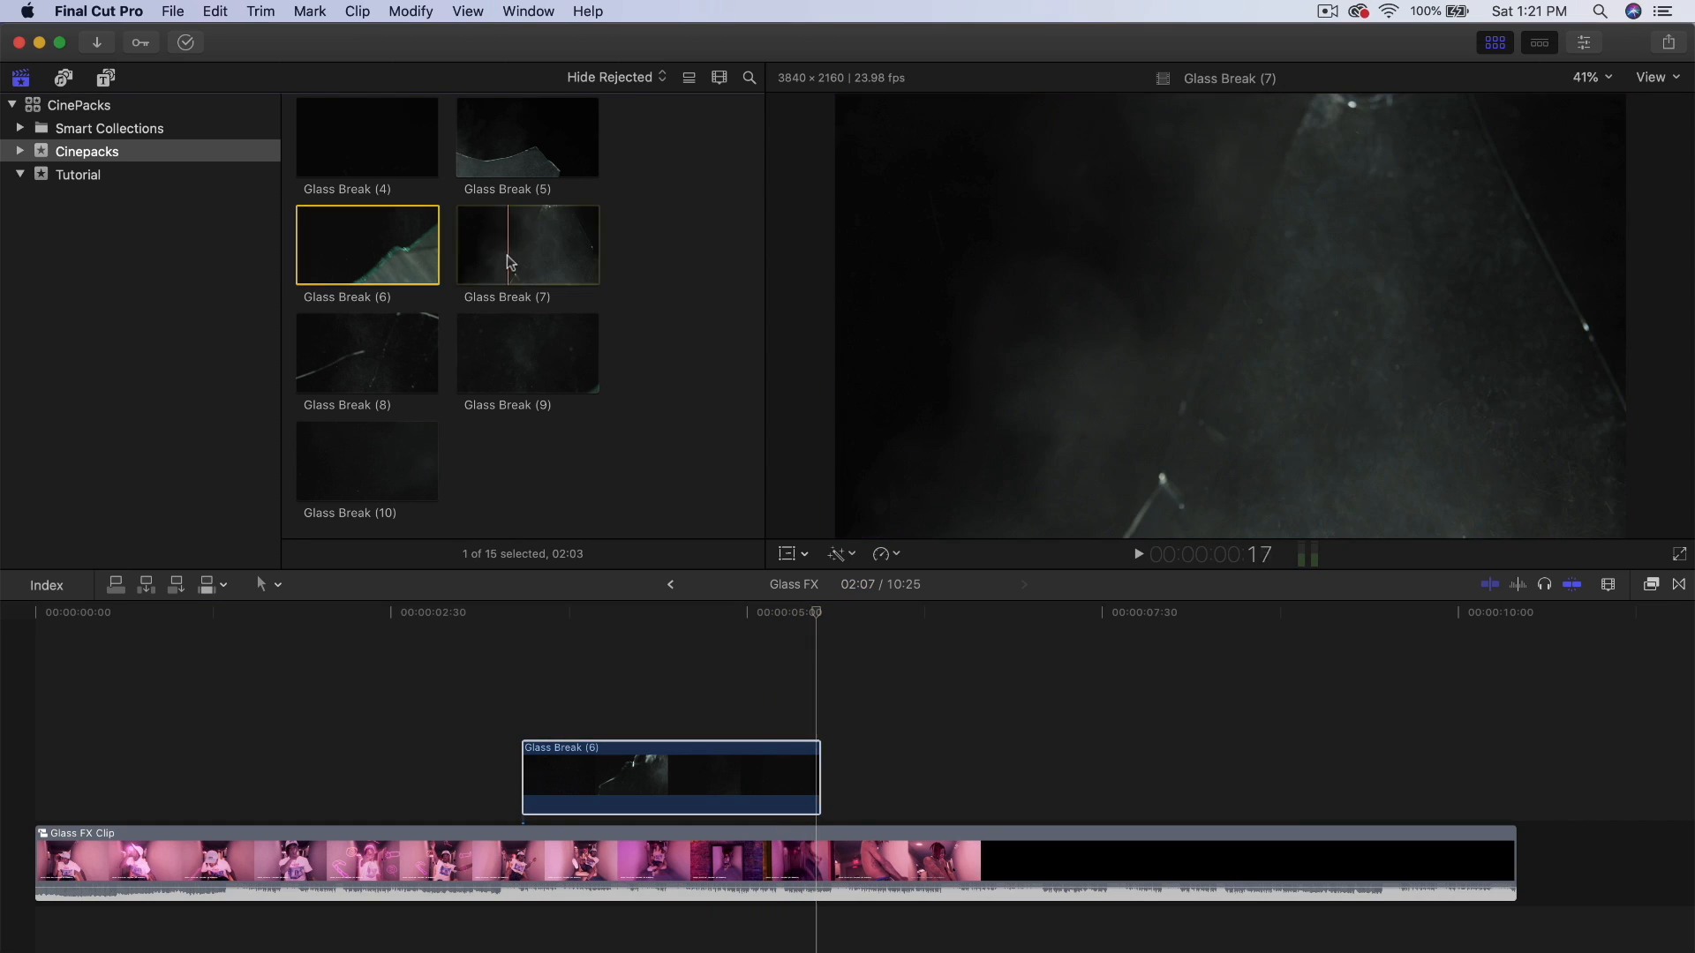
- Preview the imported glass breaks and place Glass Break (4) above Glass Break (6), starting at about 3.2 seconds
click(518, 247)
scroll(424, 335, up, 4)
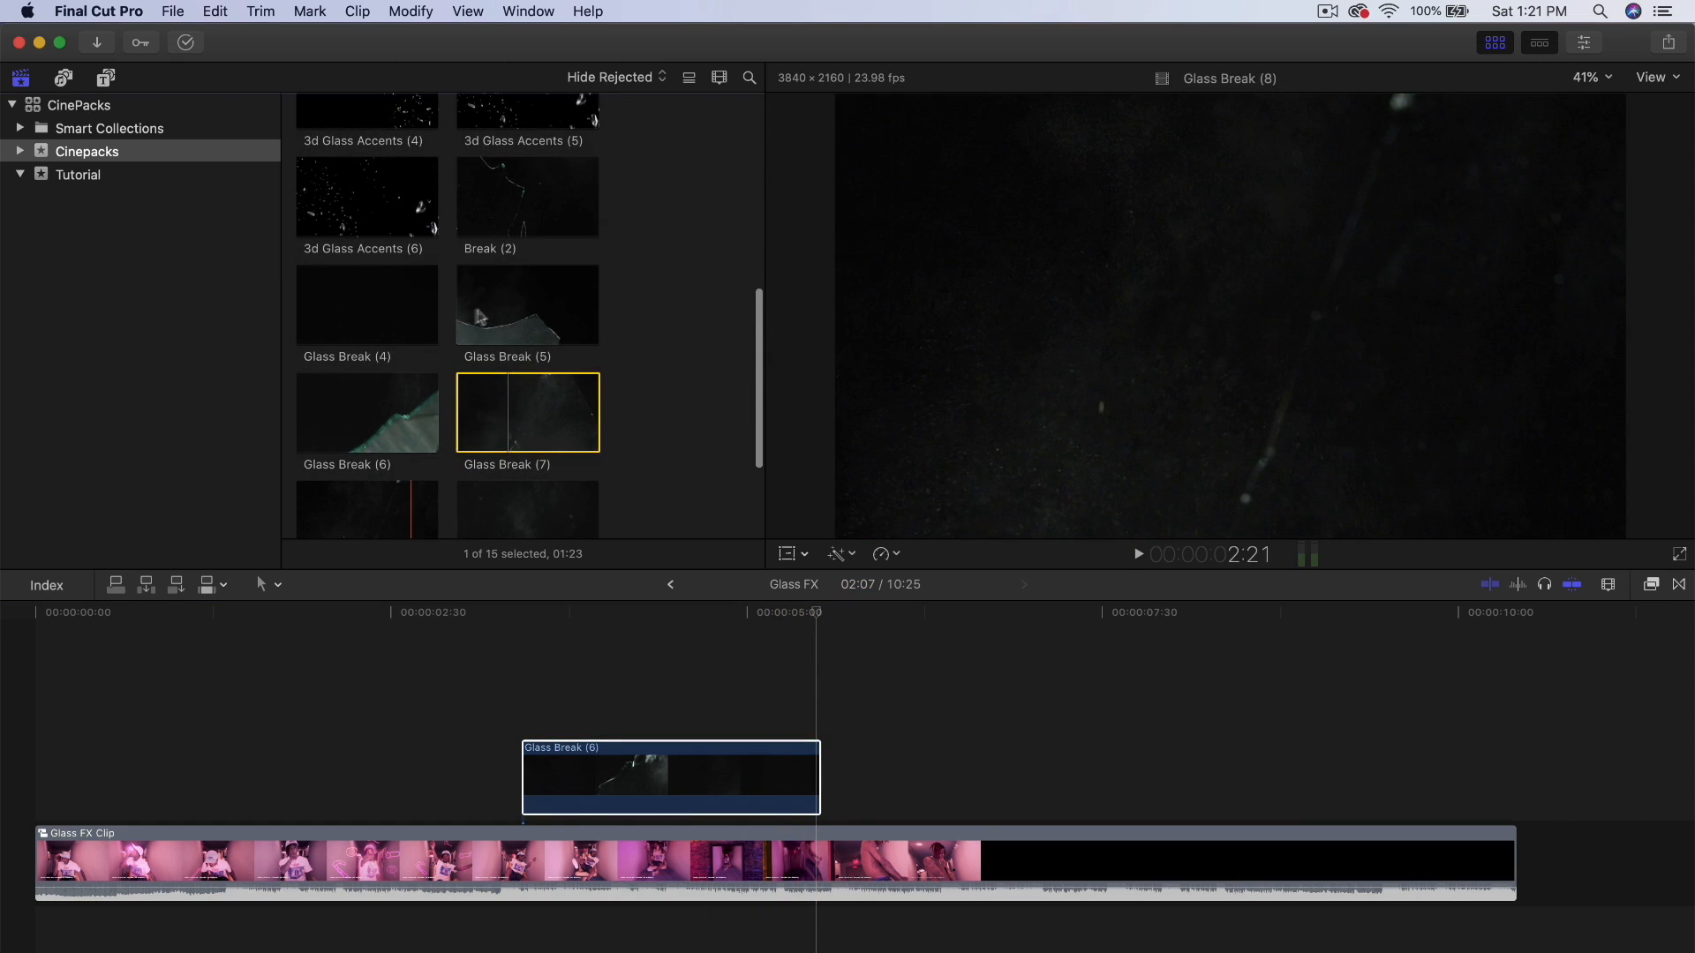
click(472, 304)
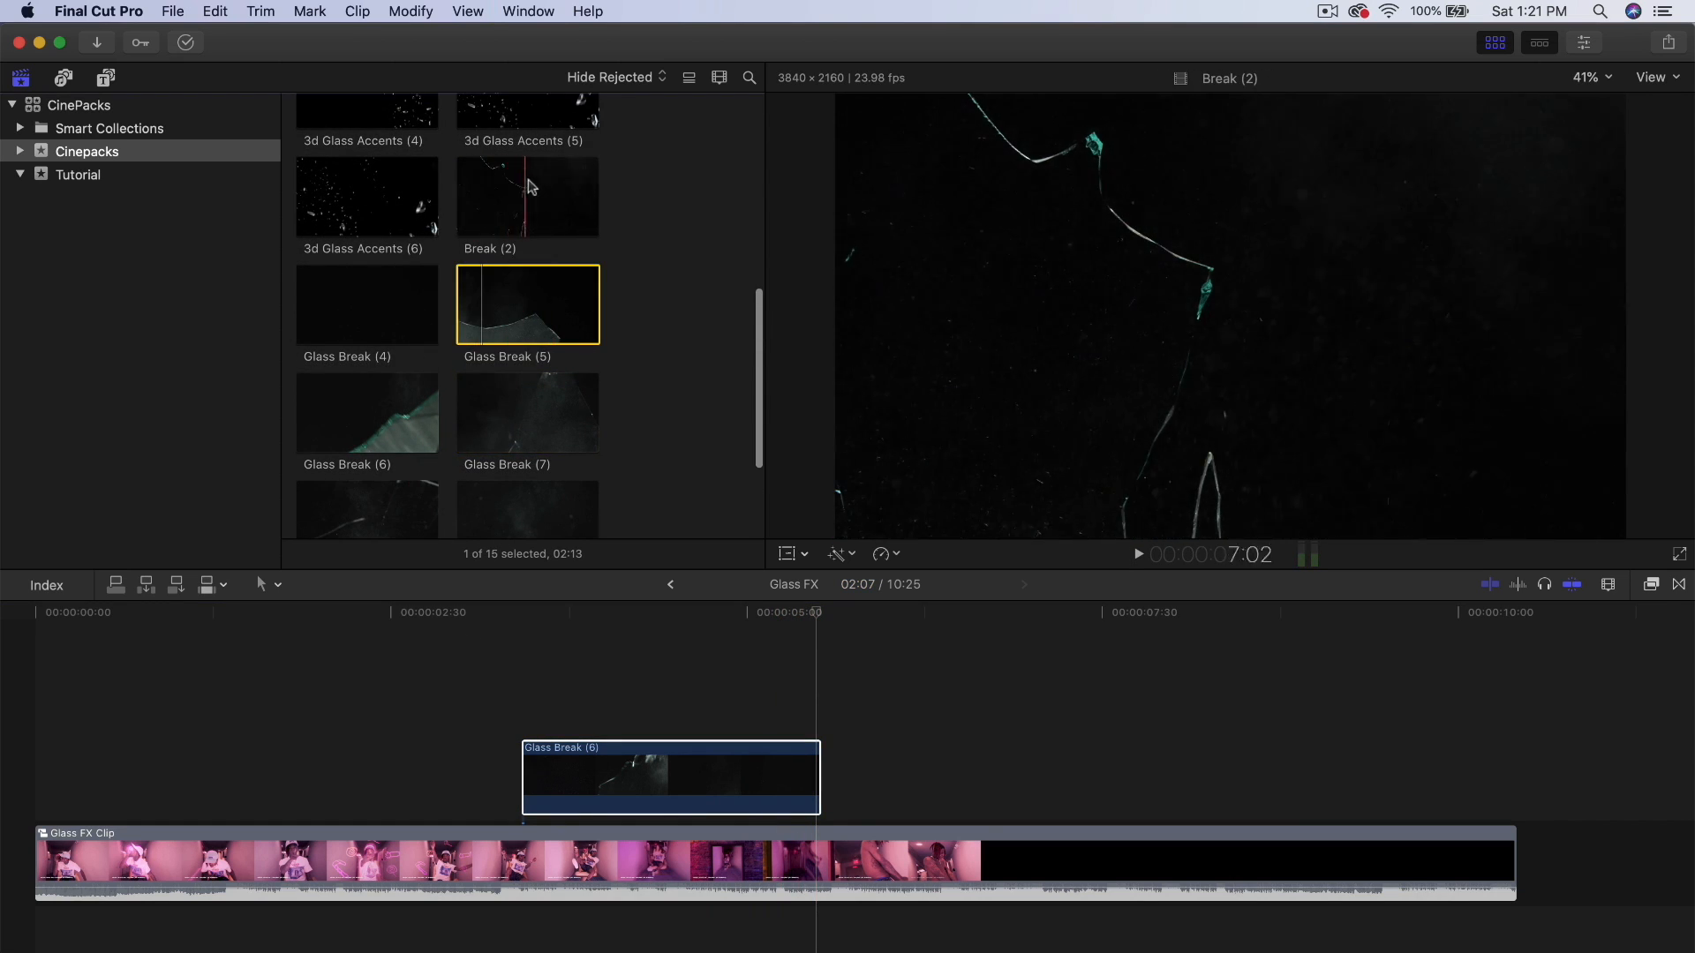
click(348, 291)
drag(344, 290, 504, 693)
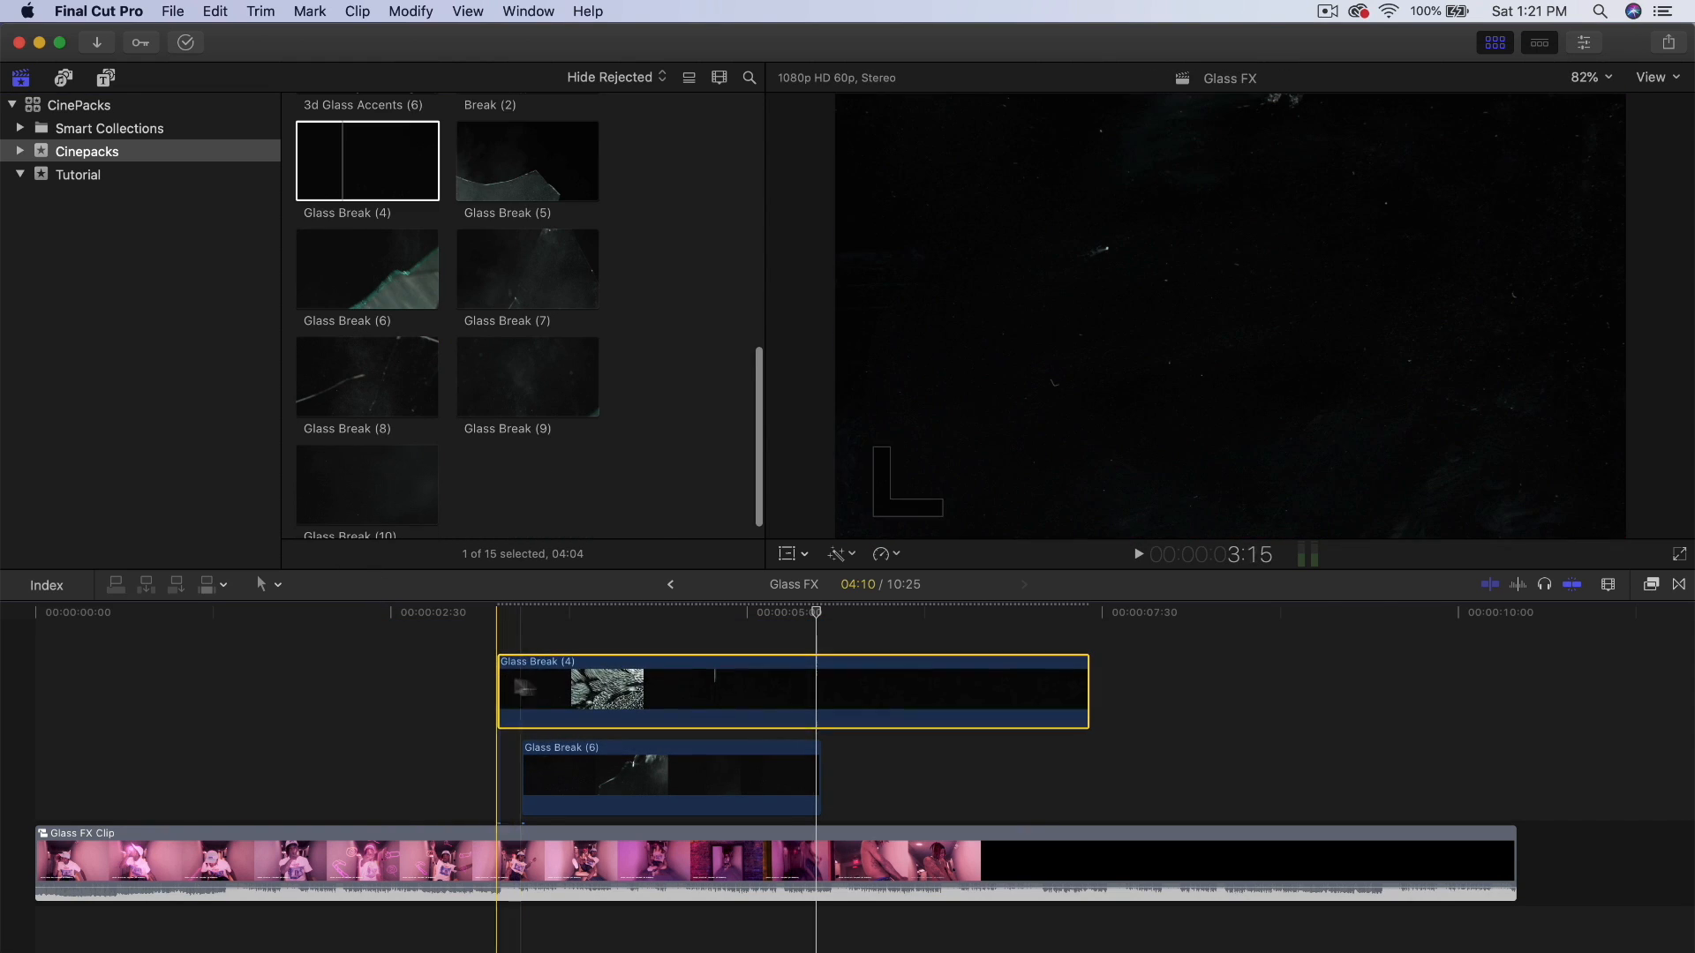
- Change Glass Break (4)'s blend mode so the footage shows through its black background, and play back both break layers
click(1580, 43)
click(1578, 138)
click(1586, 292)
click(1586, 44)
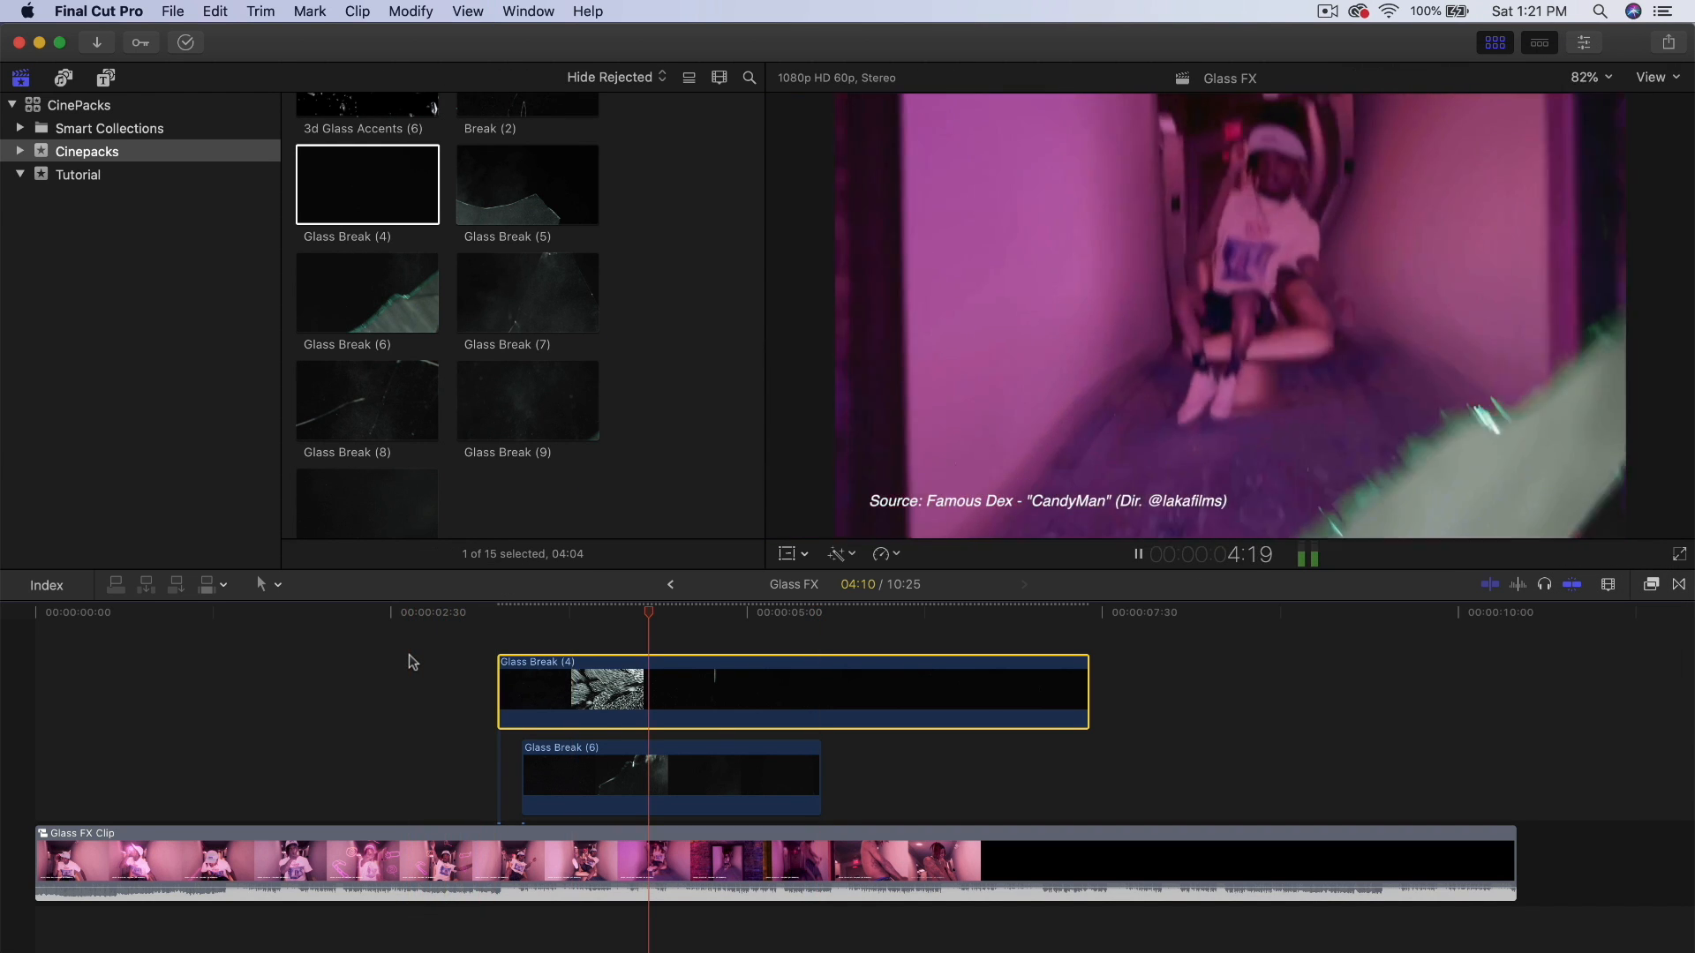
key(space)
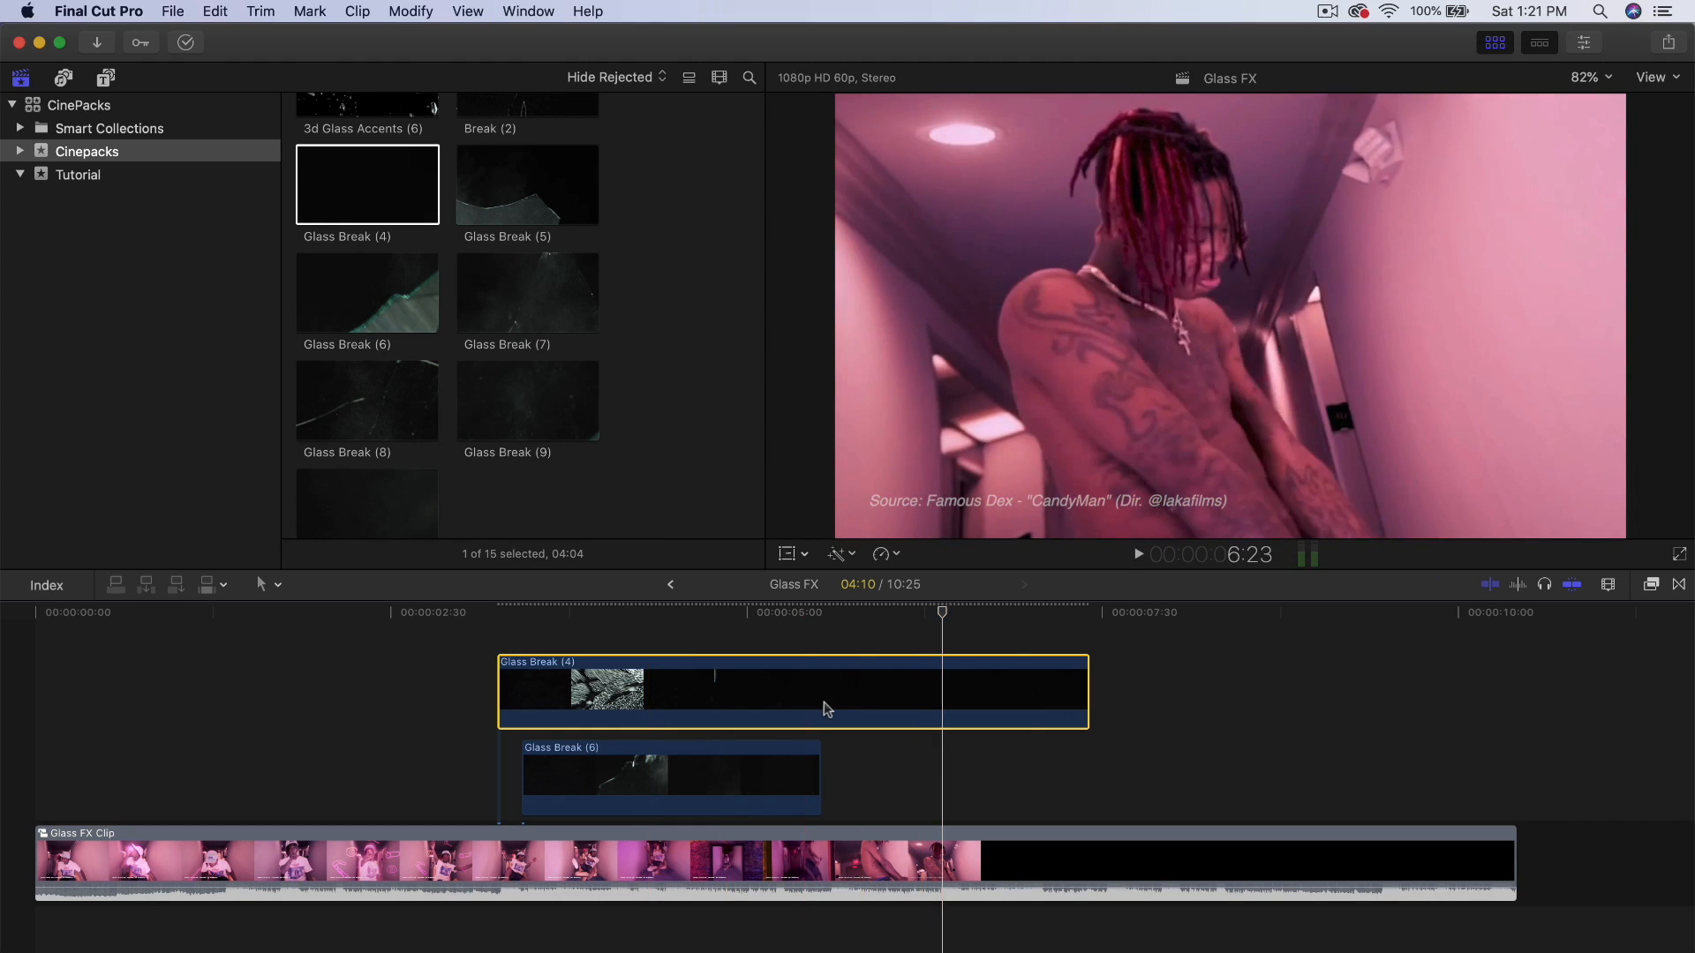
- Import Glass Break (2) and place Break (2) above the other break layers, starting at about 1.5 seconds
scroll(625, 318, up, 2)
click(625, 318)
key(super+i)
click(426, 664)
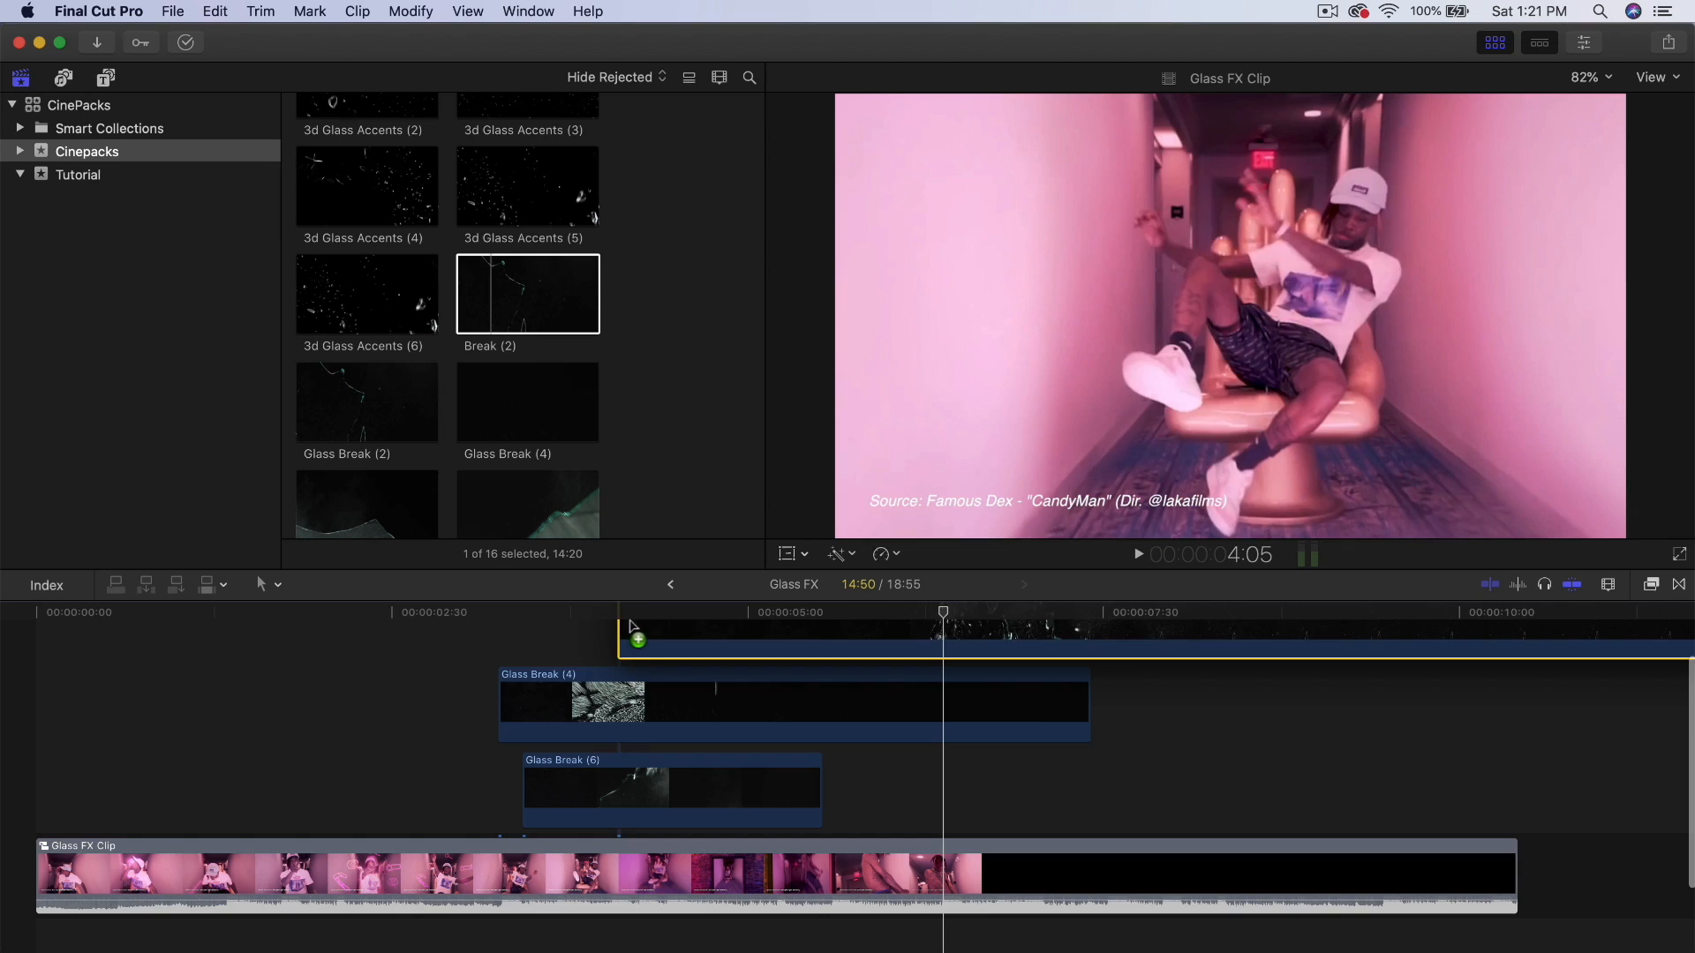
drag(631, 627, 264, 672)
- Set Break (2)'s blend mode to Screen at 4:25 and play back the three stacked glass breaks
click(665, 613)
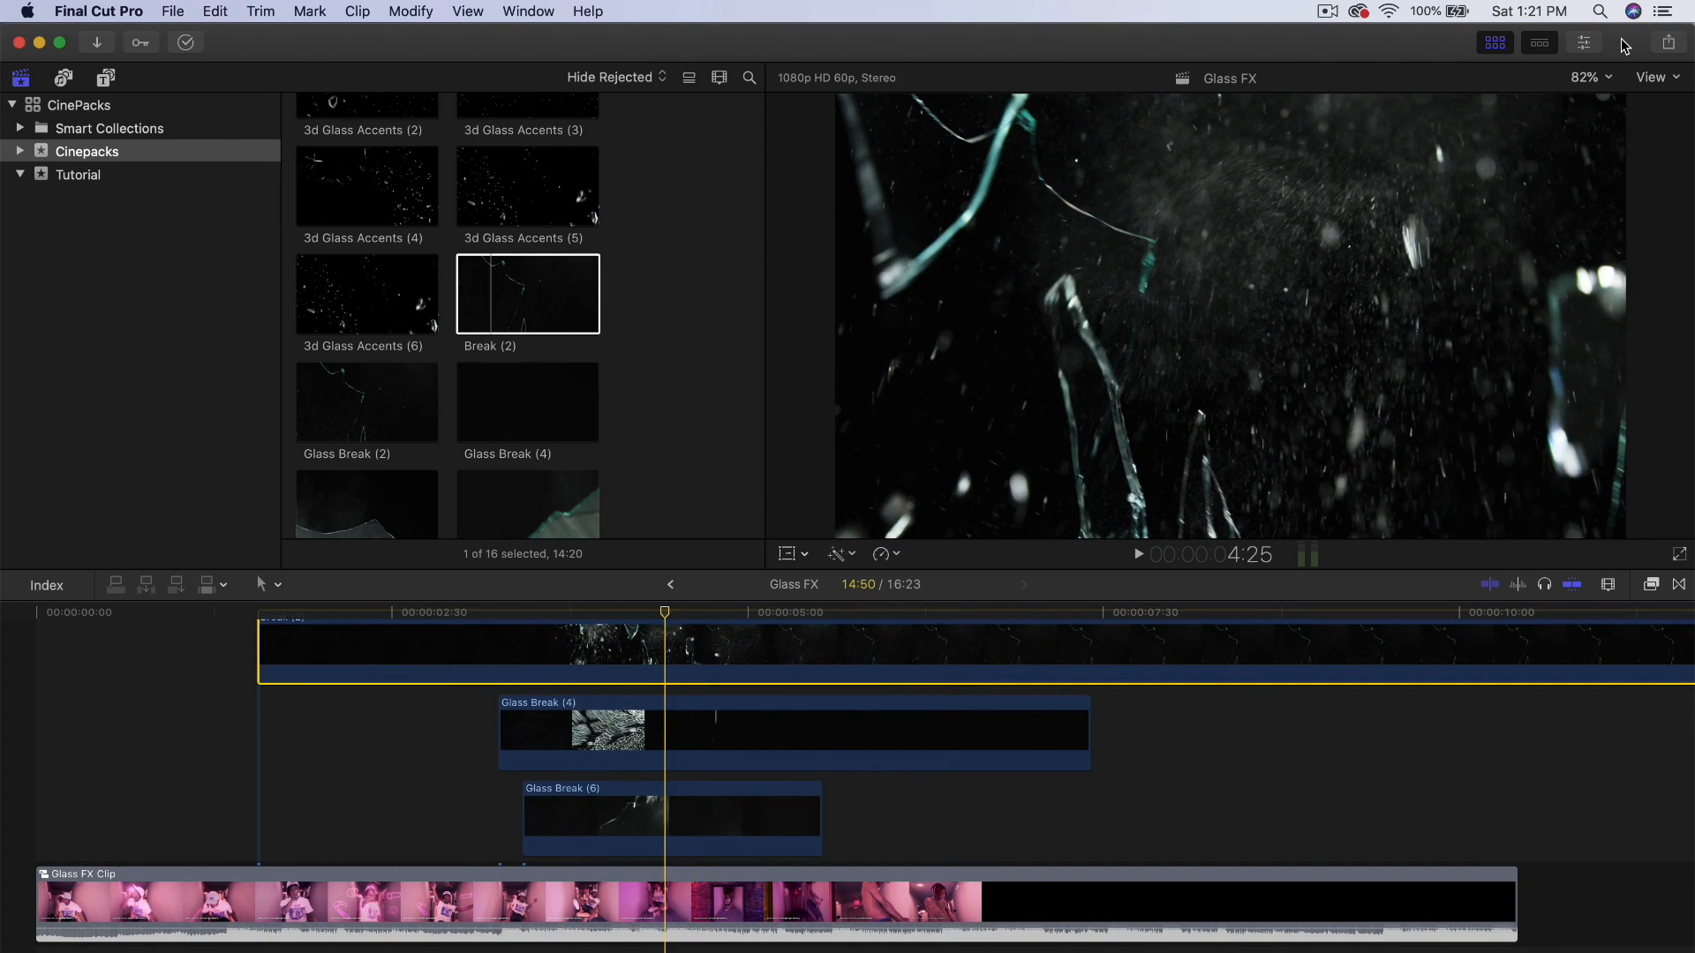
click(1599, 44)
click(1572, 138)
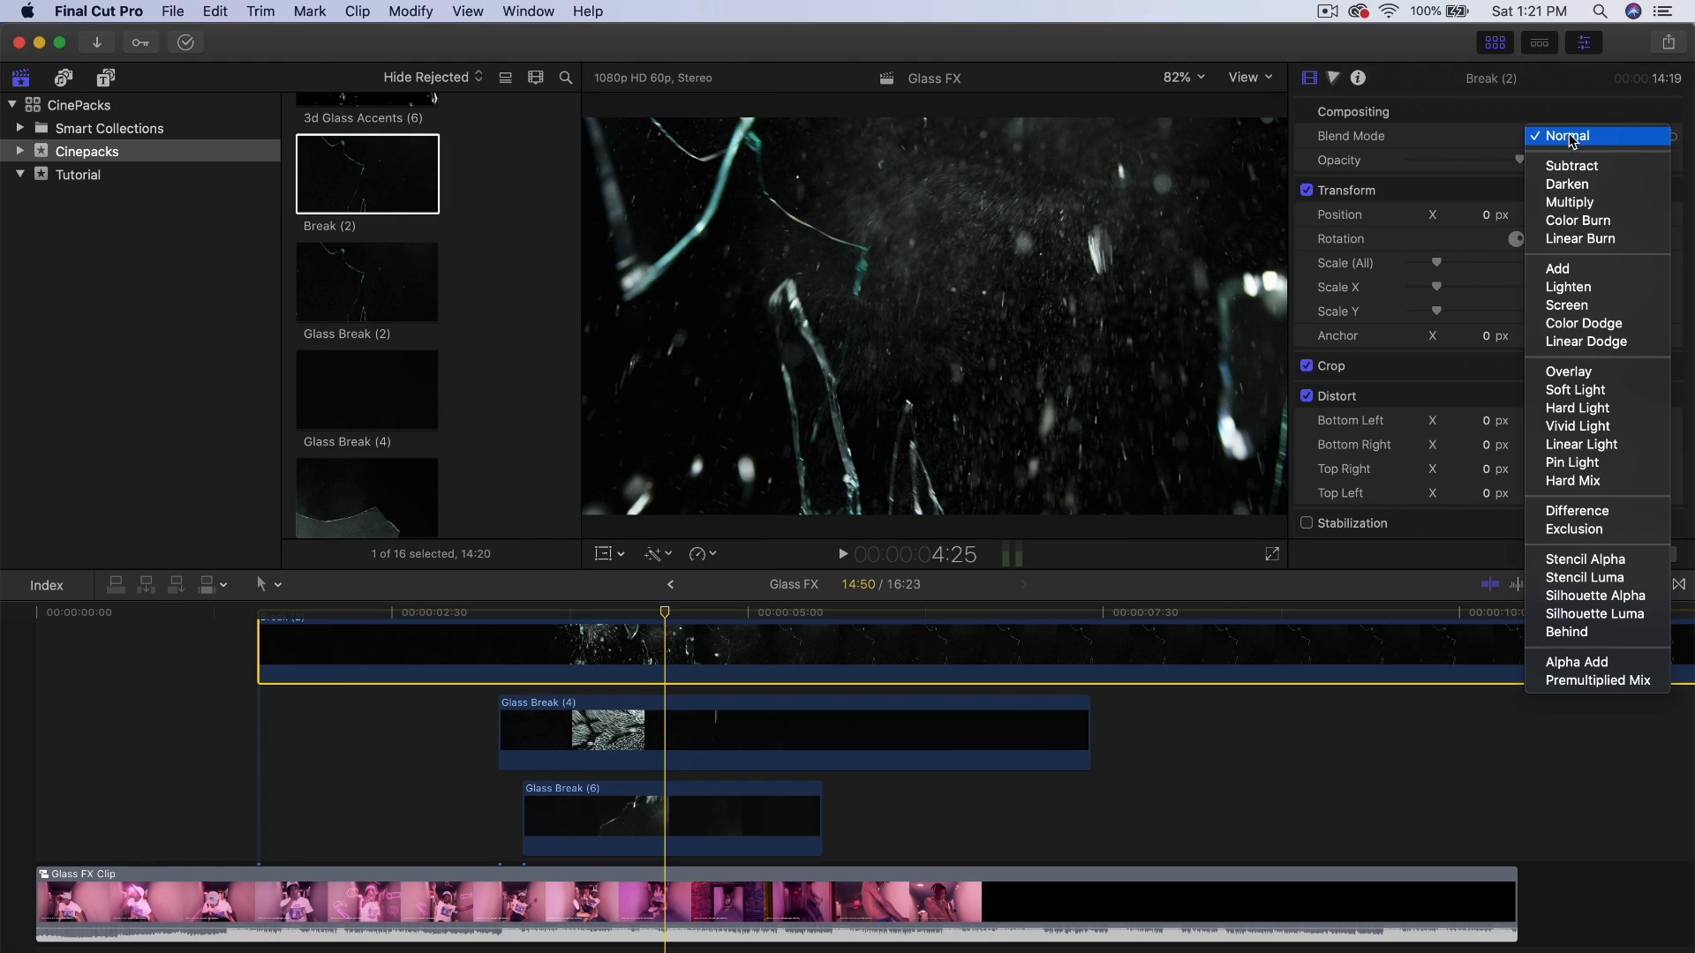
click(1564, 304)
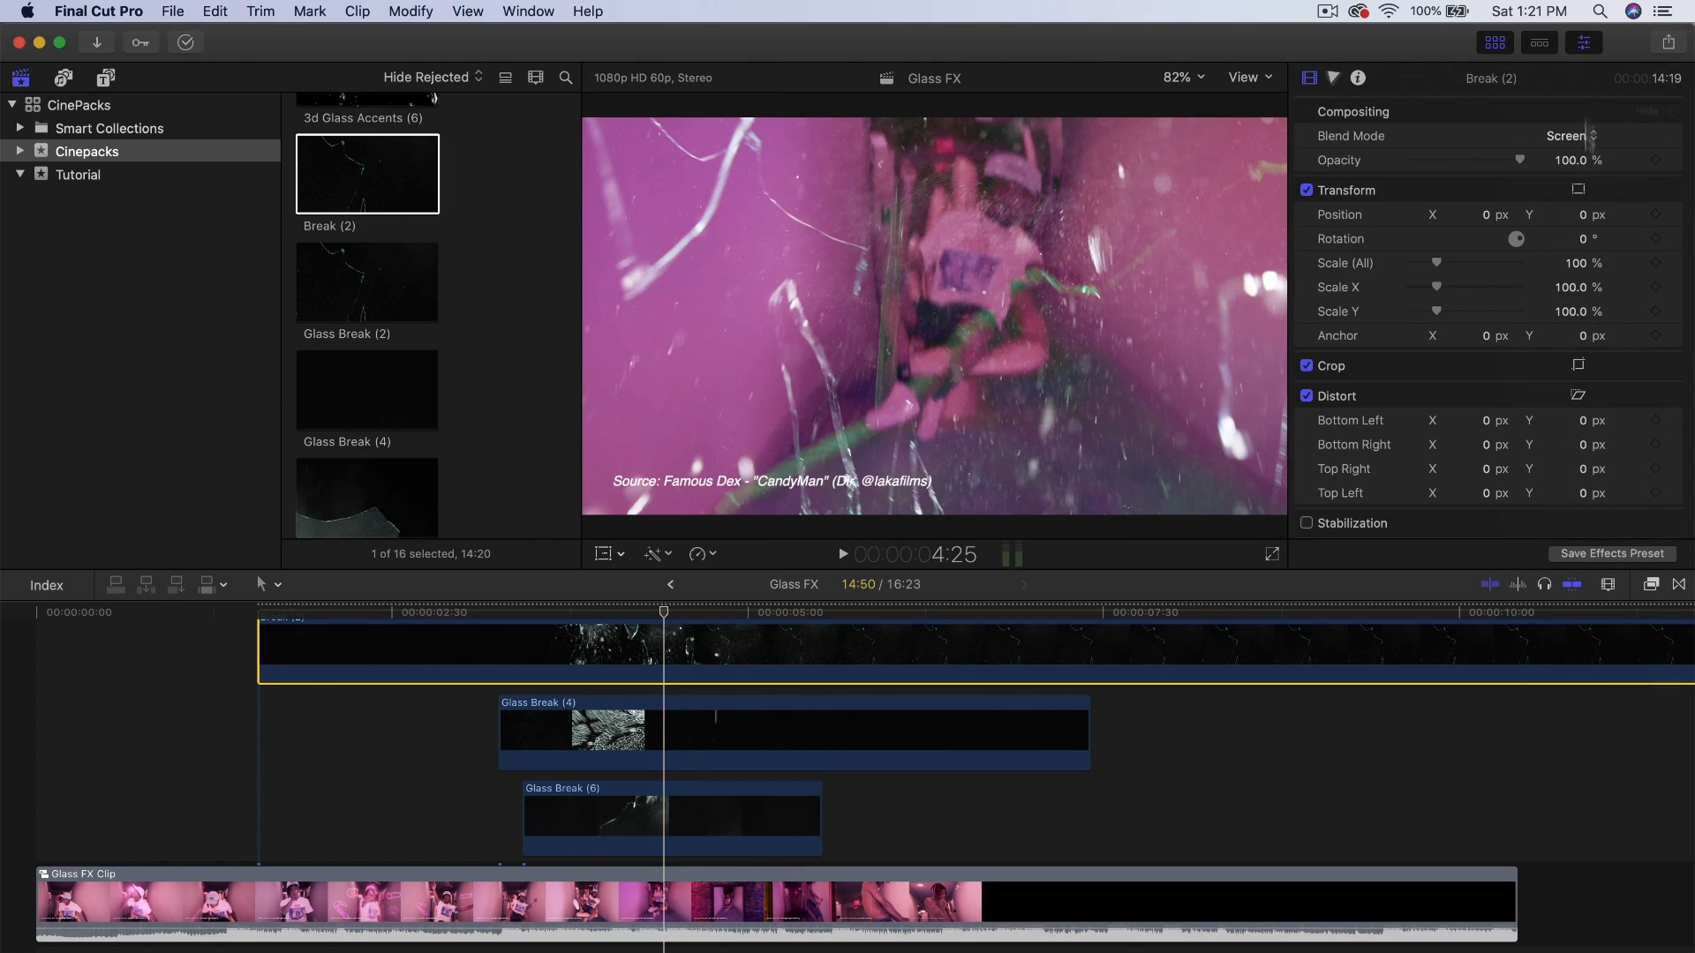
click(1578, 139)
click(1570, 138)
click(1594, 46)
click(681, 766)
key(j)
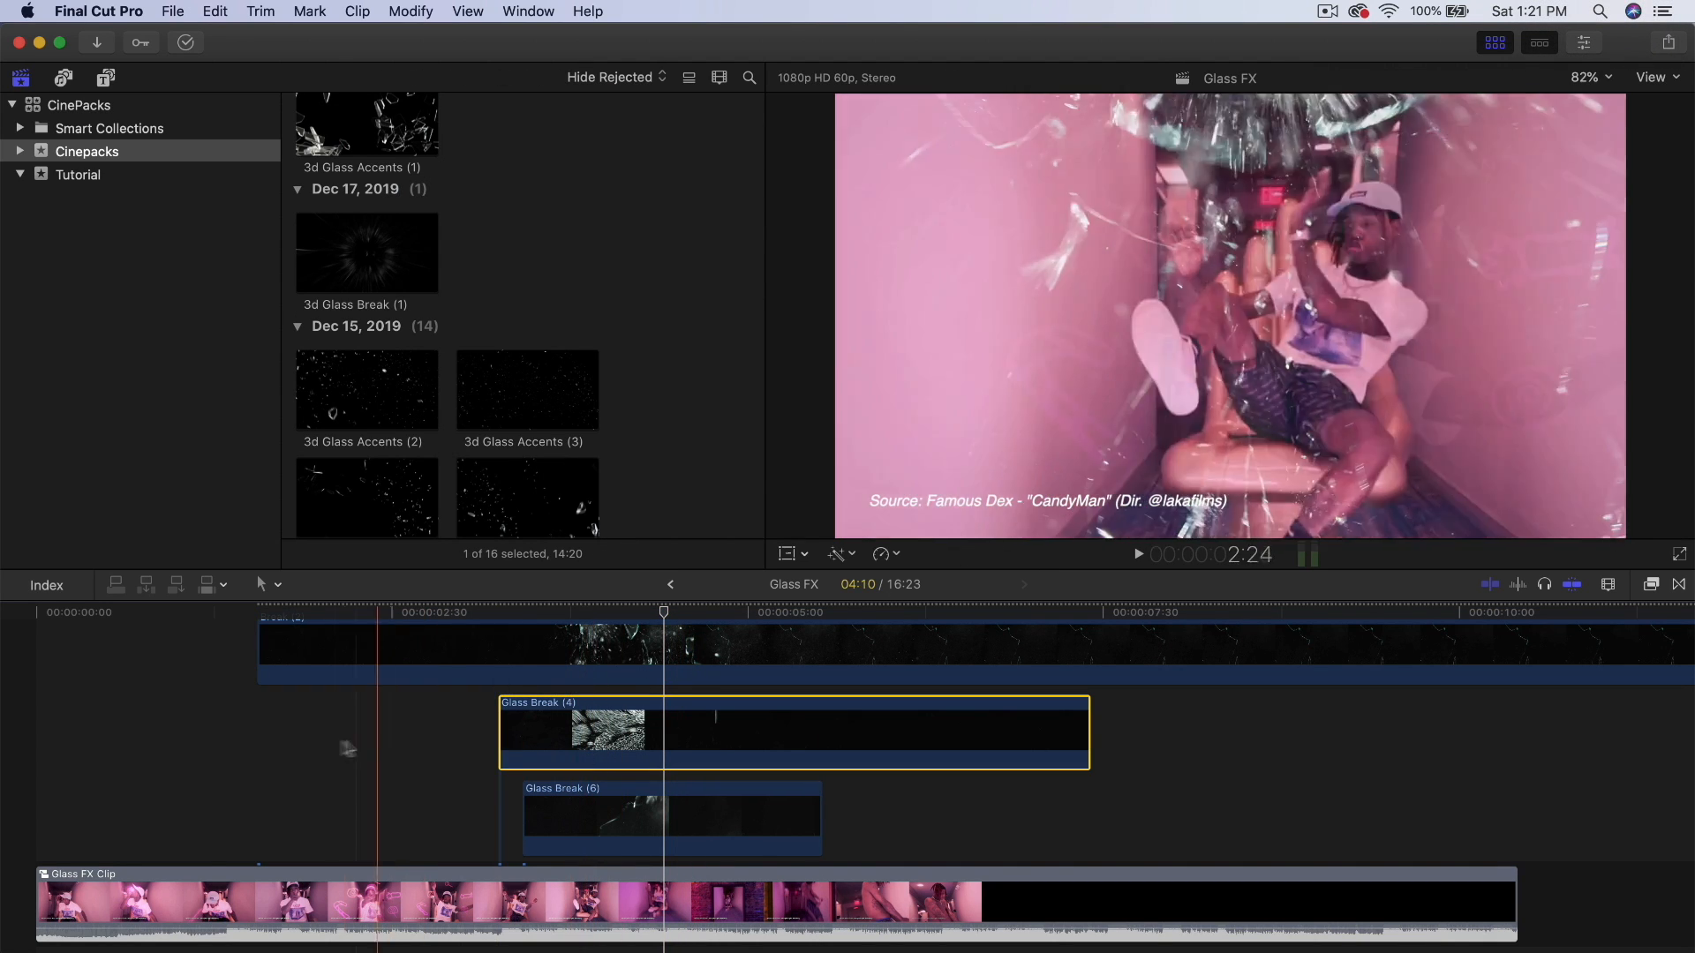
key(l)
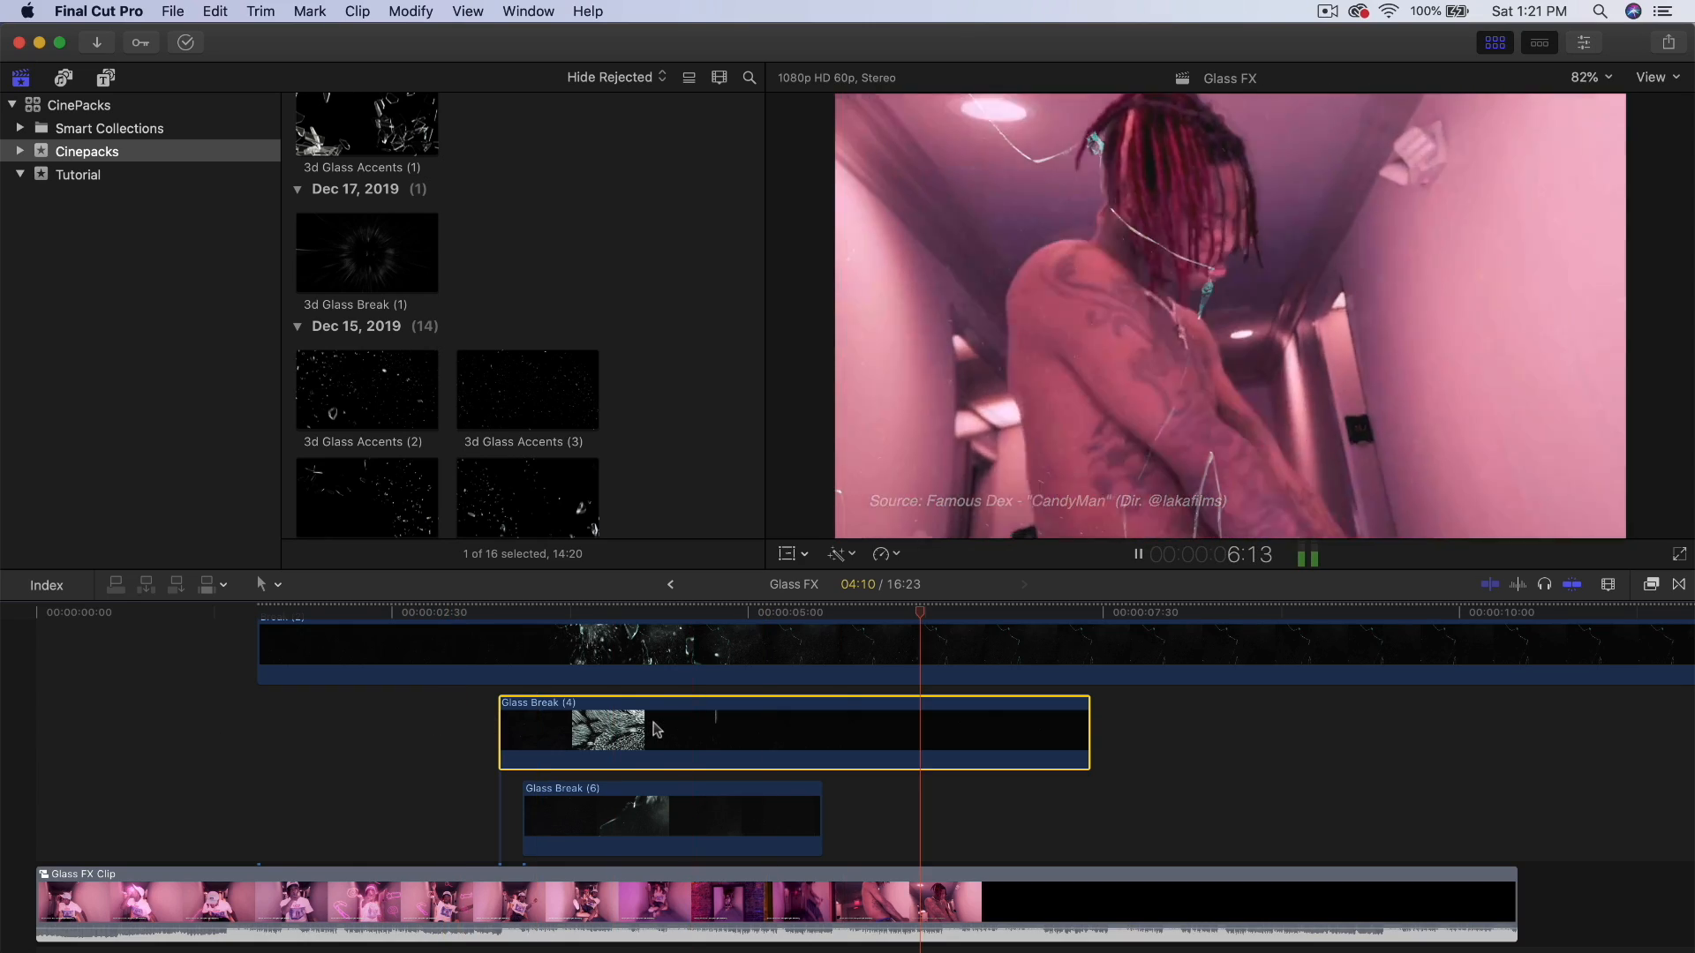
key(space)
- Show Break (2)'s retiming controls, speed the clip up to 232% and play back the result
scroll(1173, 696, right, 2)
scroll(1173, 696, up, 1)
scroll(1173, 696, right, 2)
scroll(1173, 697, up, 1)
click(707, 692)
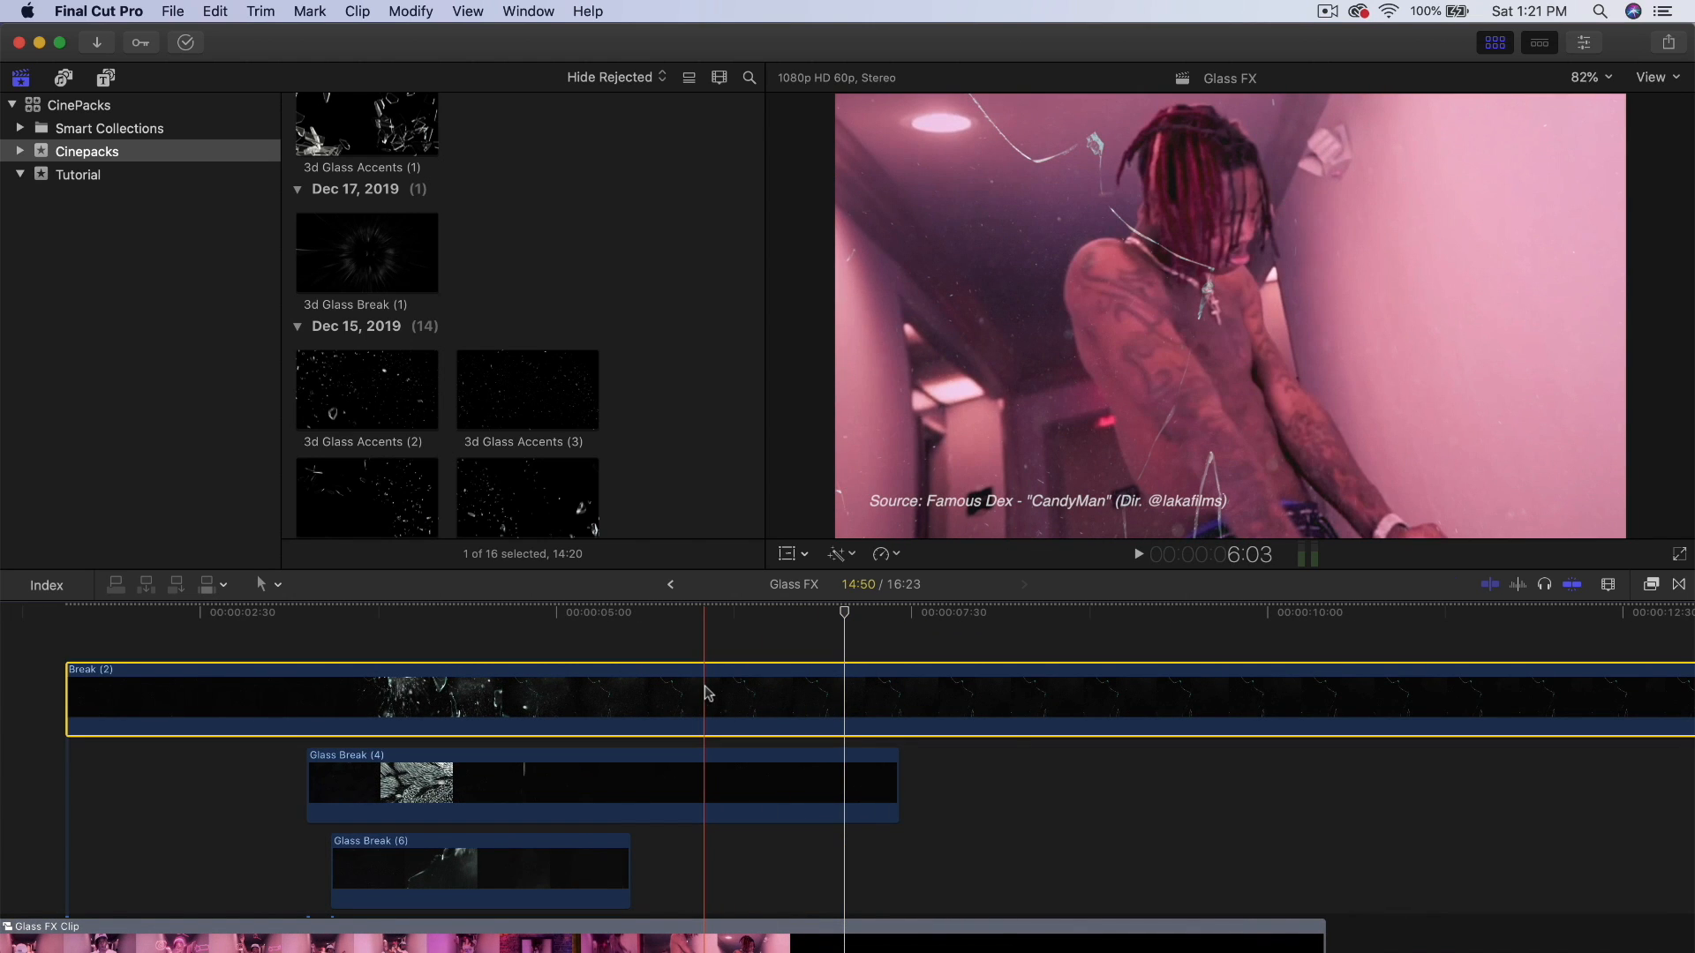
key(super+r)
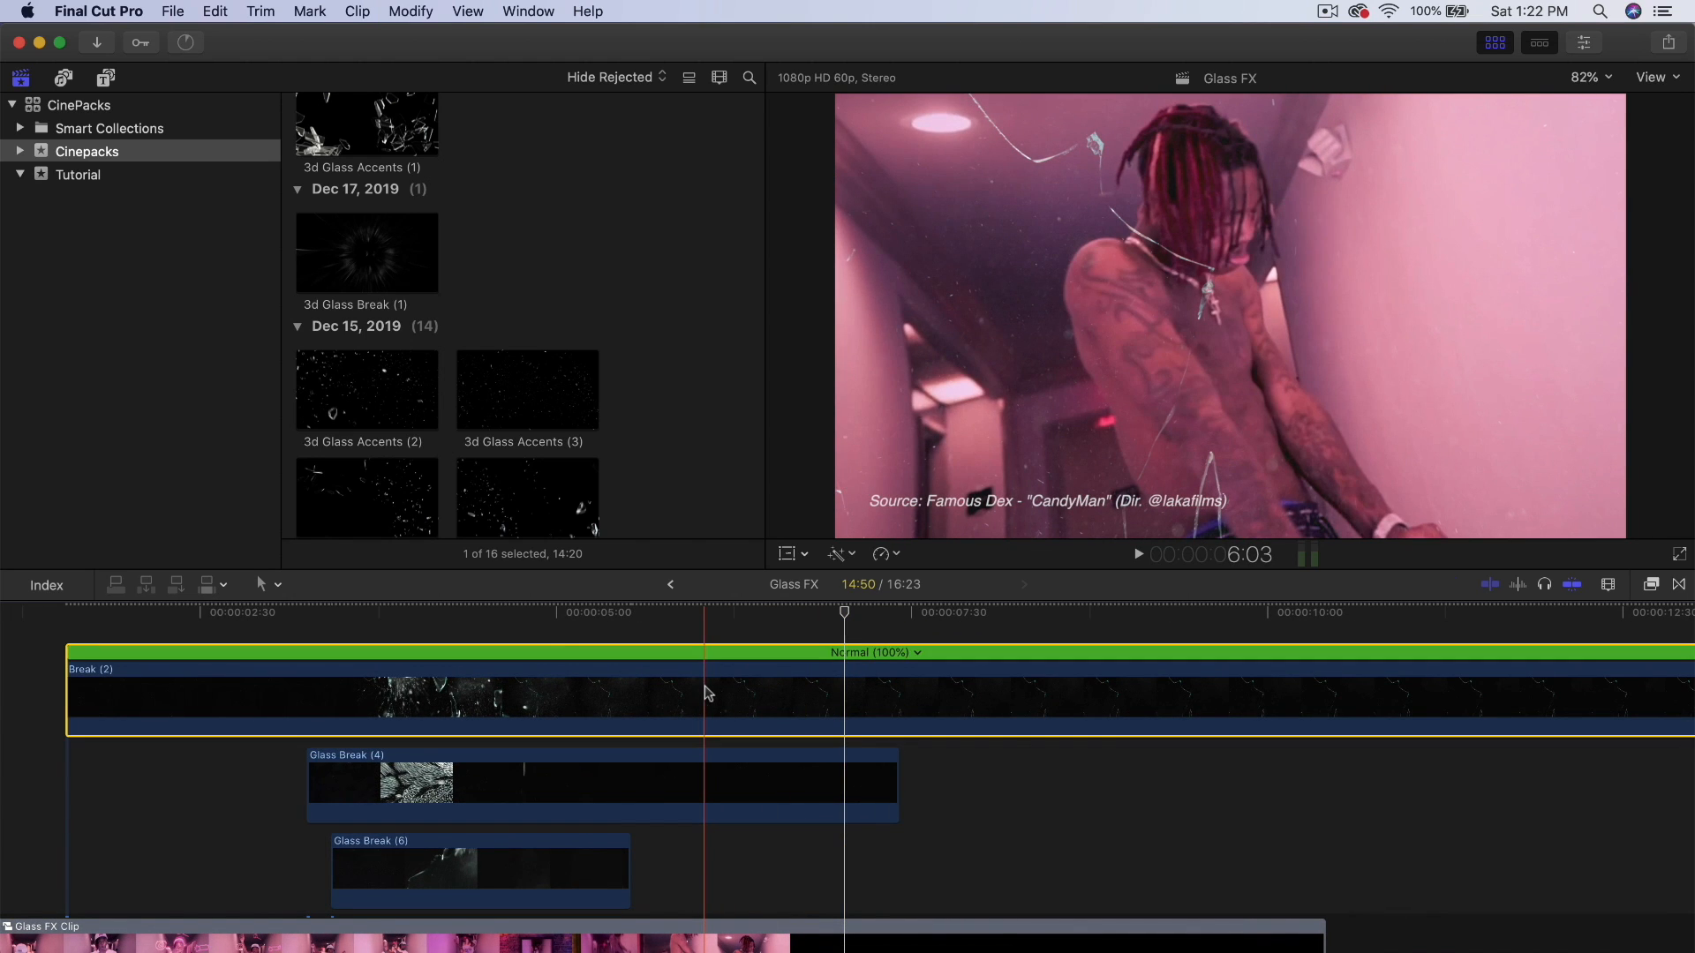
scroll(977, 662, right, 10)
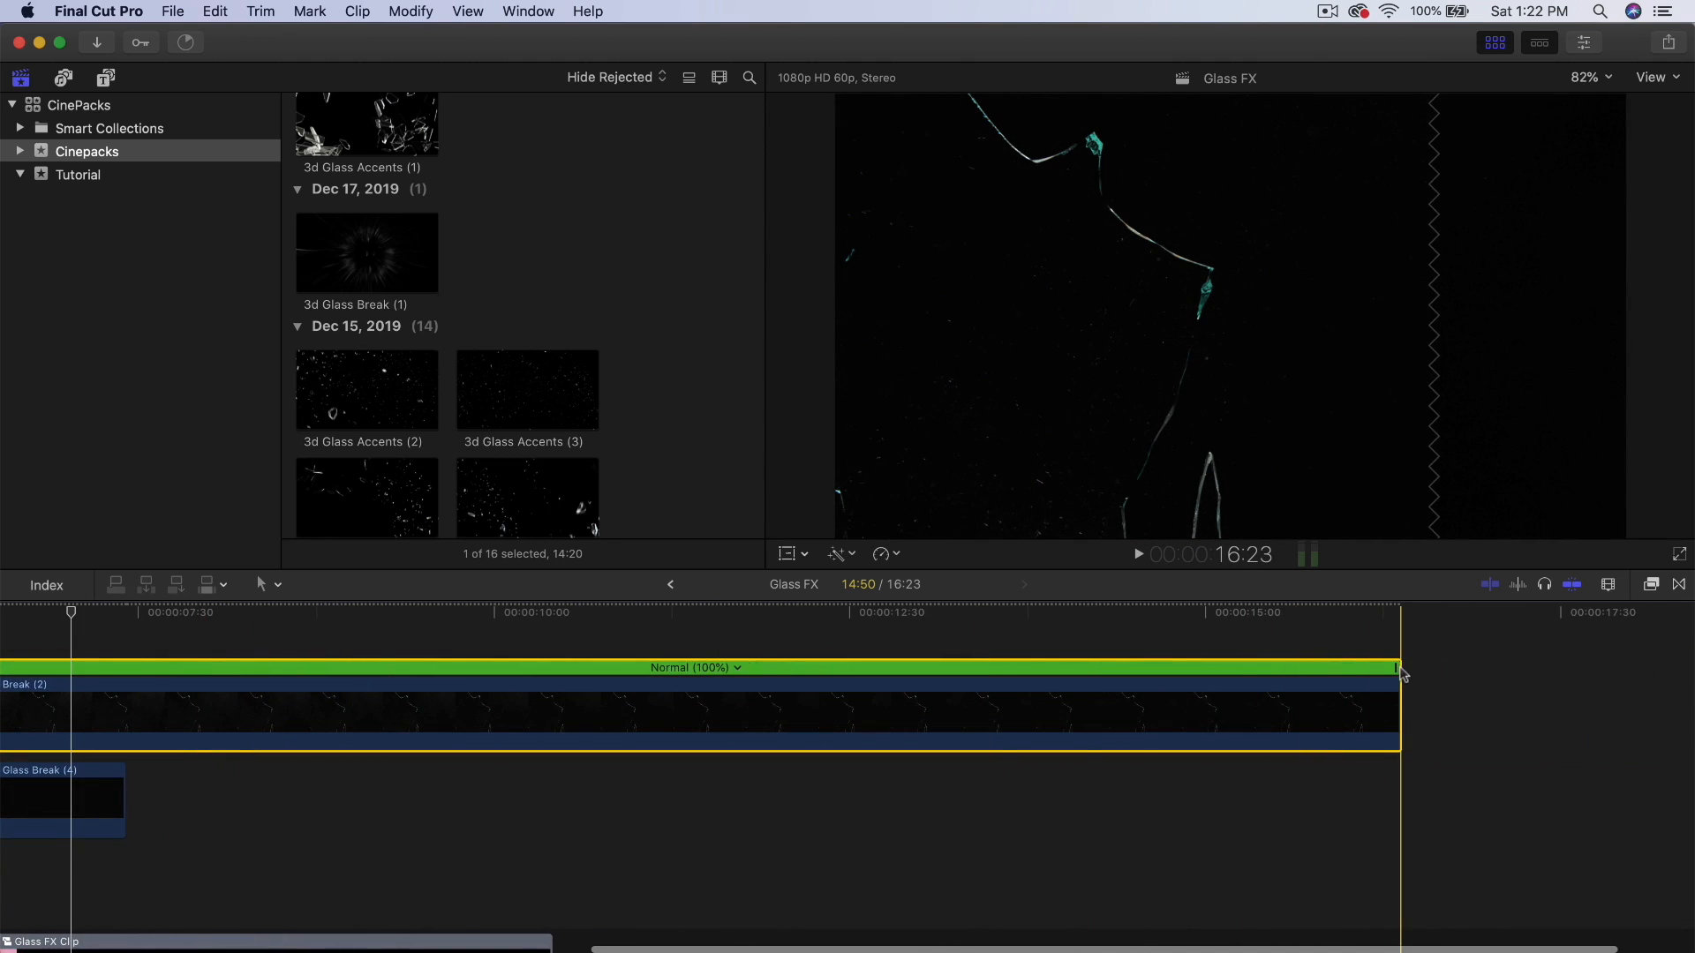
drag(1396, 673, 195, 722)
scroll(196, 725, left, 5)
scroll(330, 668, left, 6)
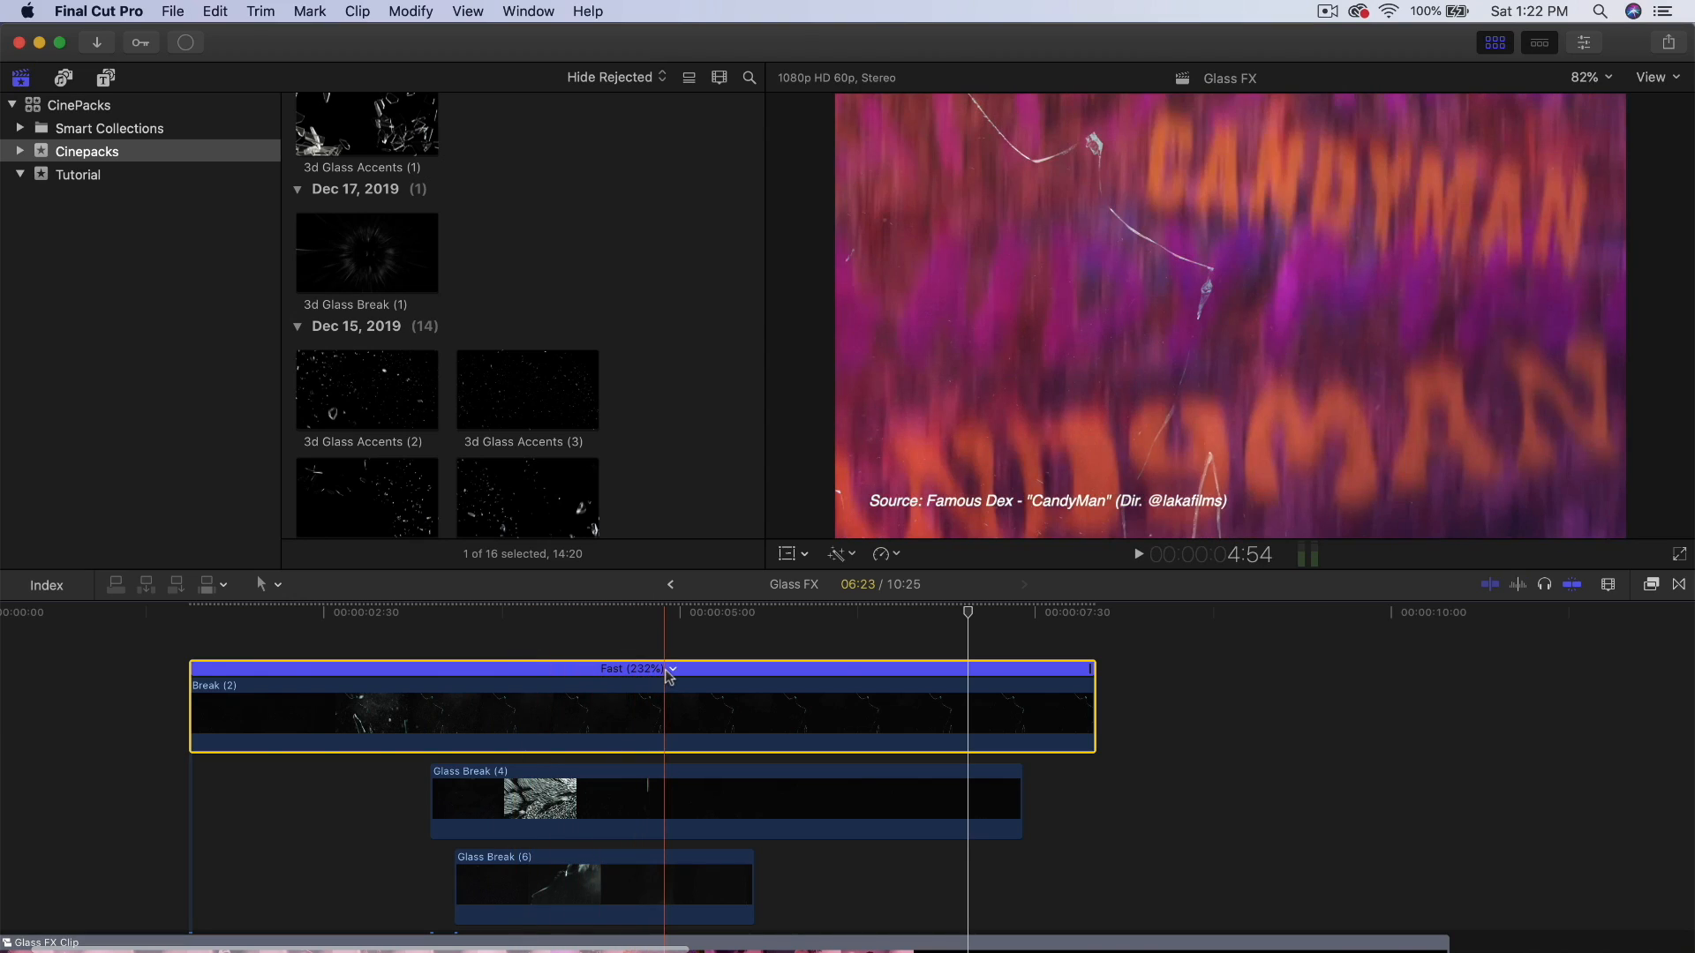
scroll(636, 682, down, 2)
scroll(636, 681, left, 2)
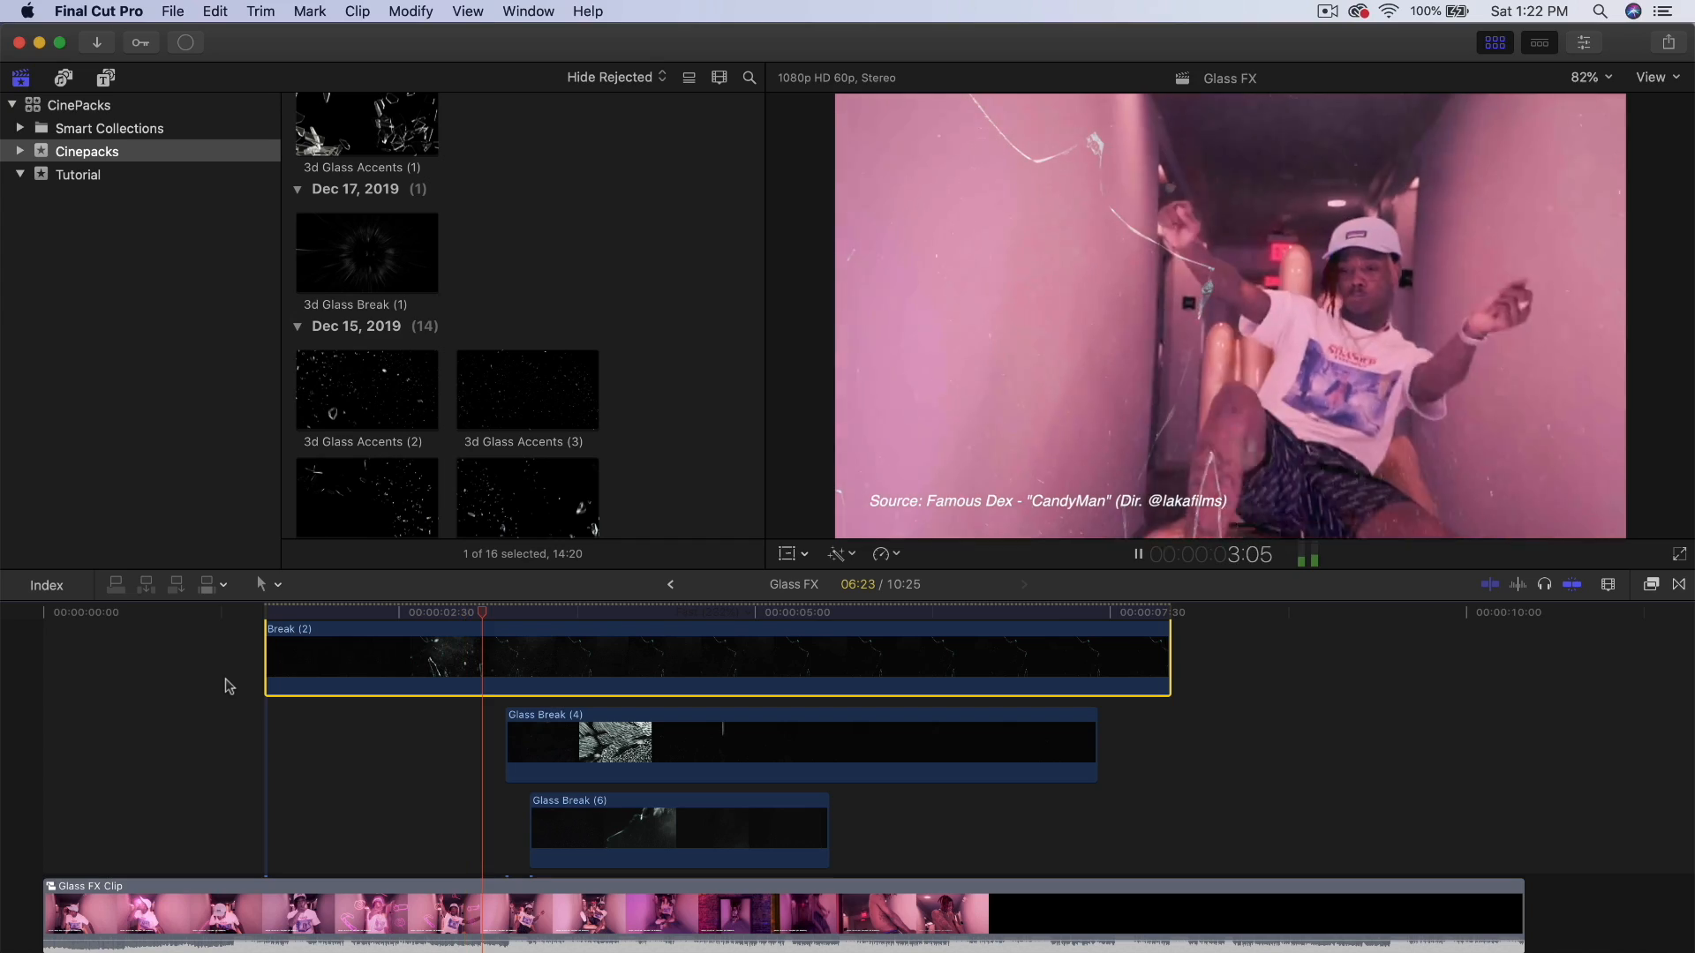
key(space)
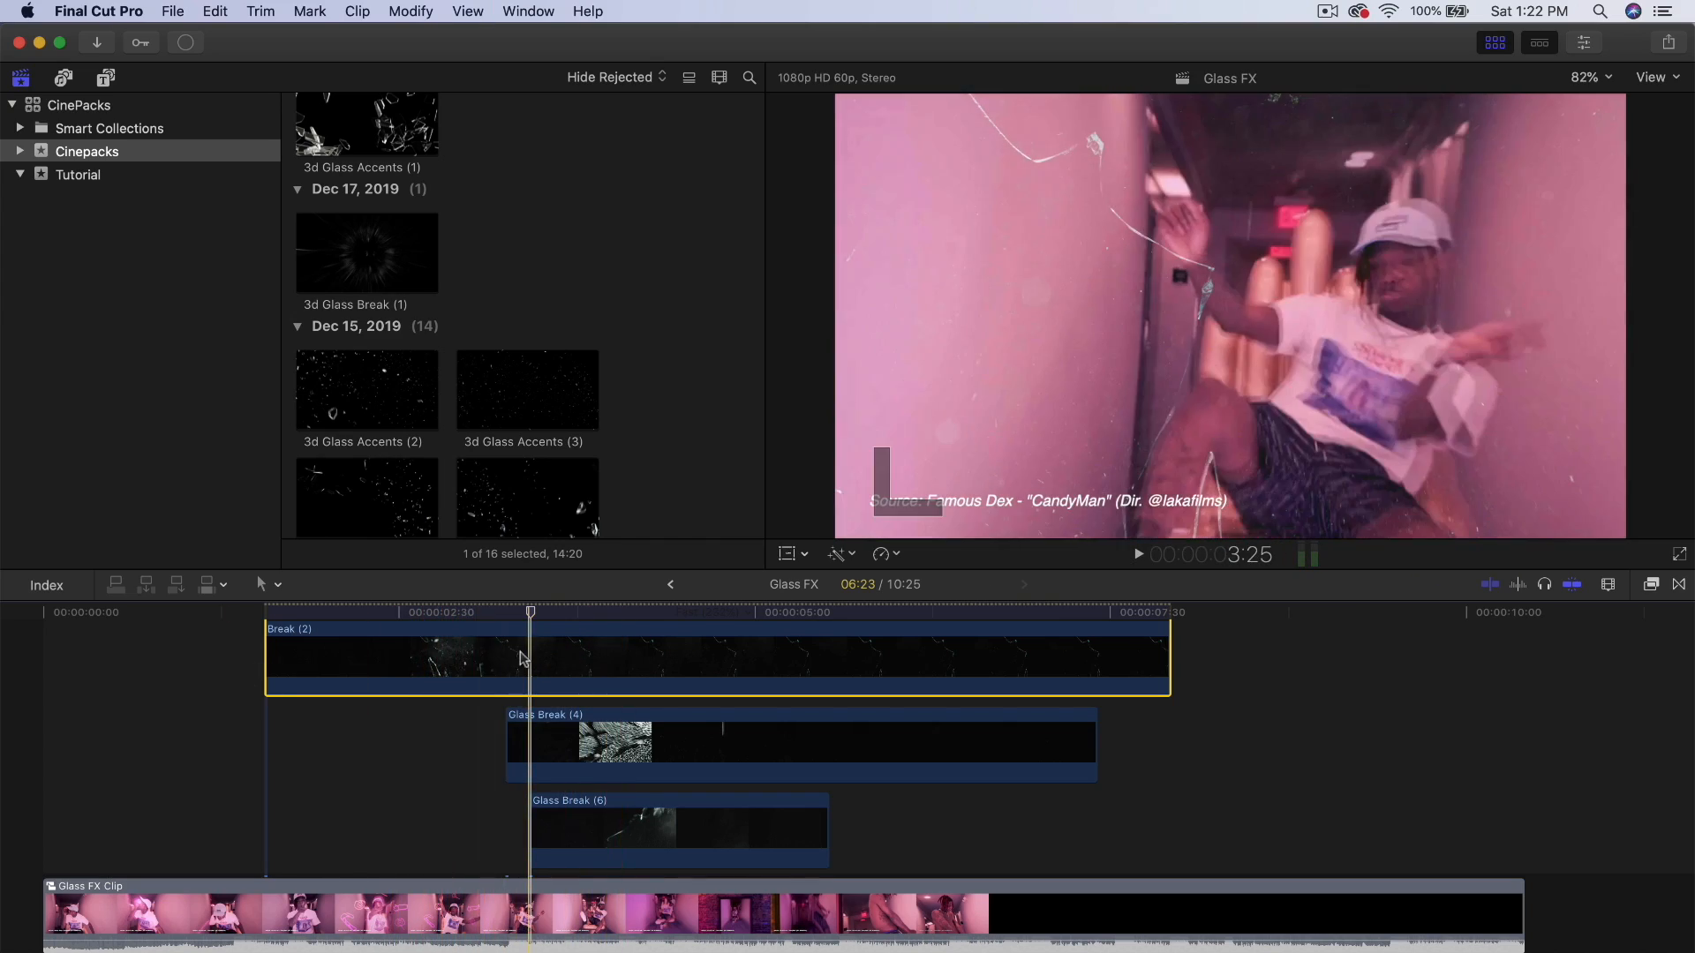
- Speed Break (2) up to 522%, move it to start at about 3.1 seconds, just before Glass Break (4), and play it back
key(super+r)
drag(1166, 649, 992, 645)
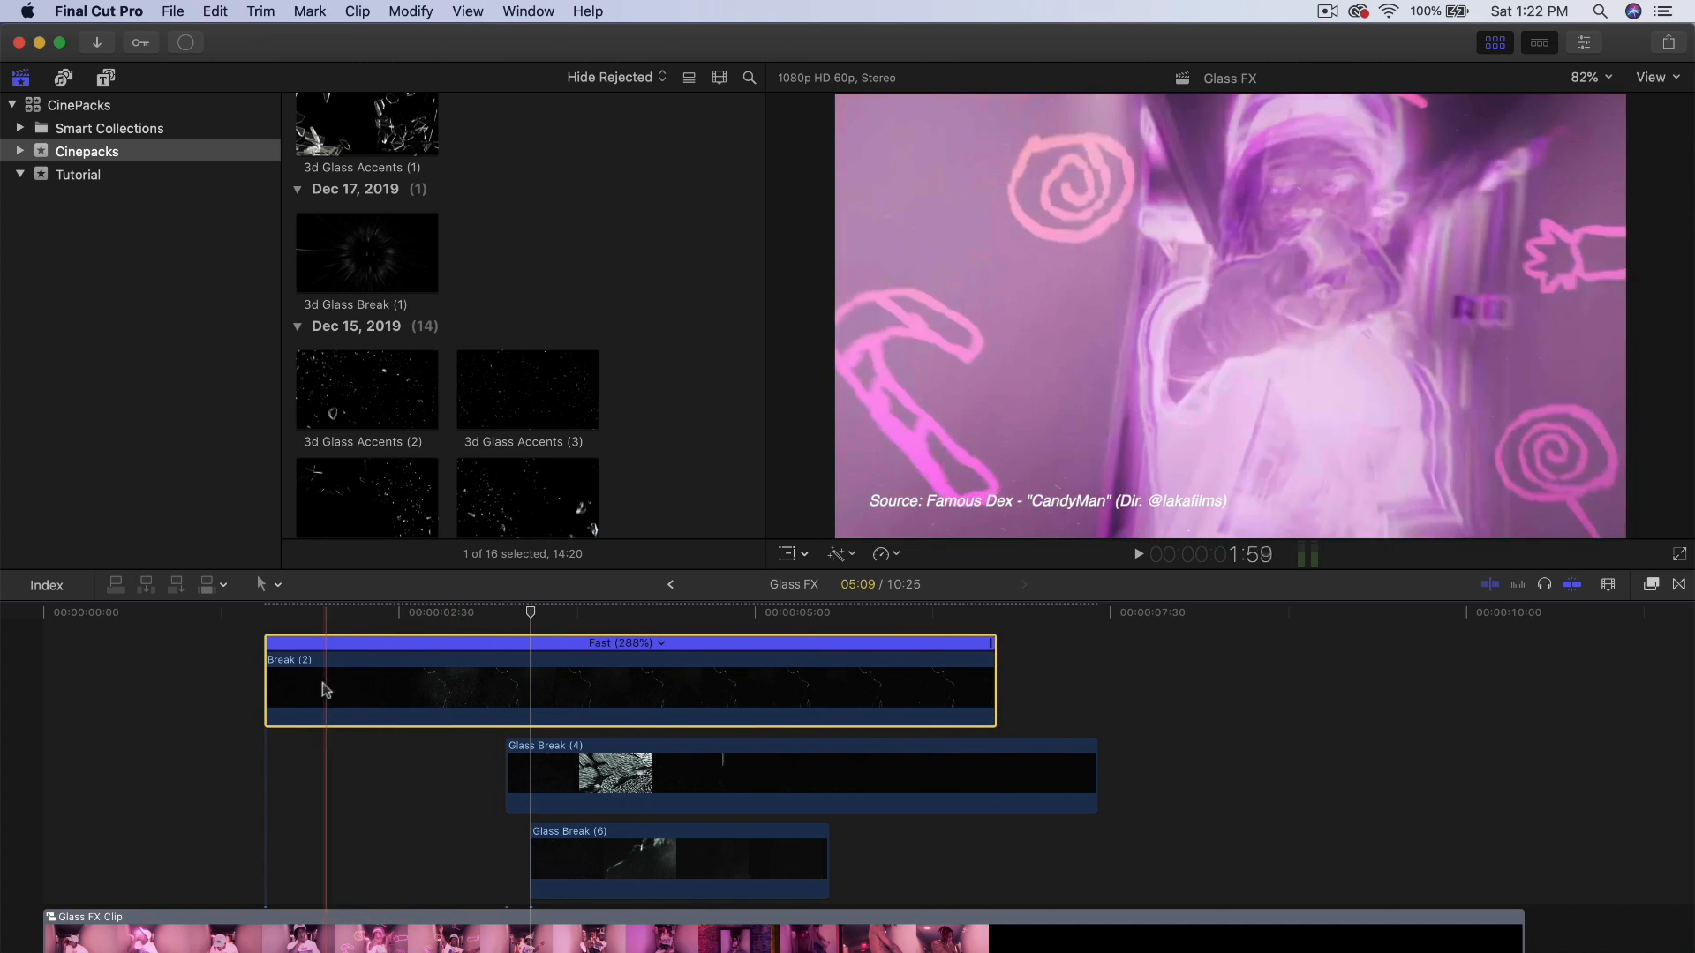
drag(992, 644, 665, 648)
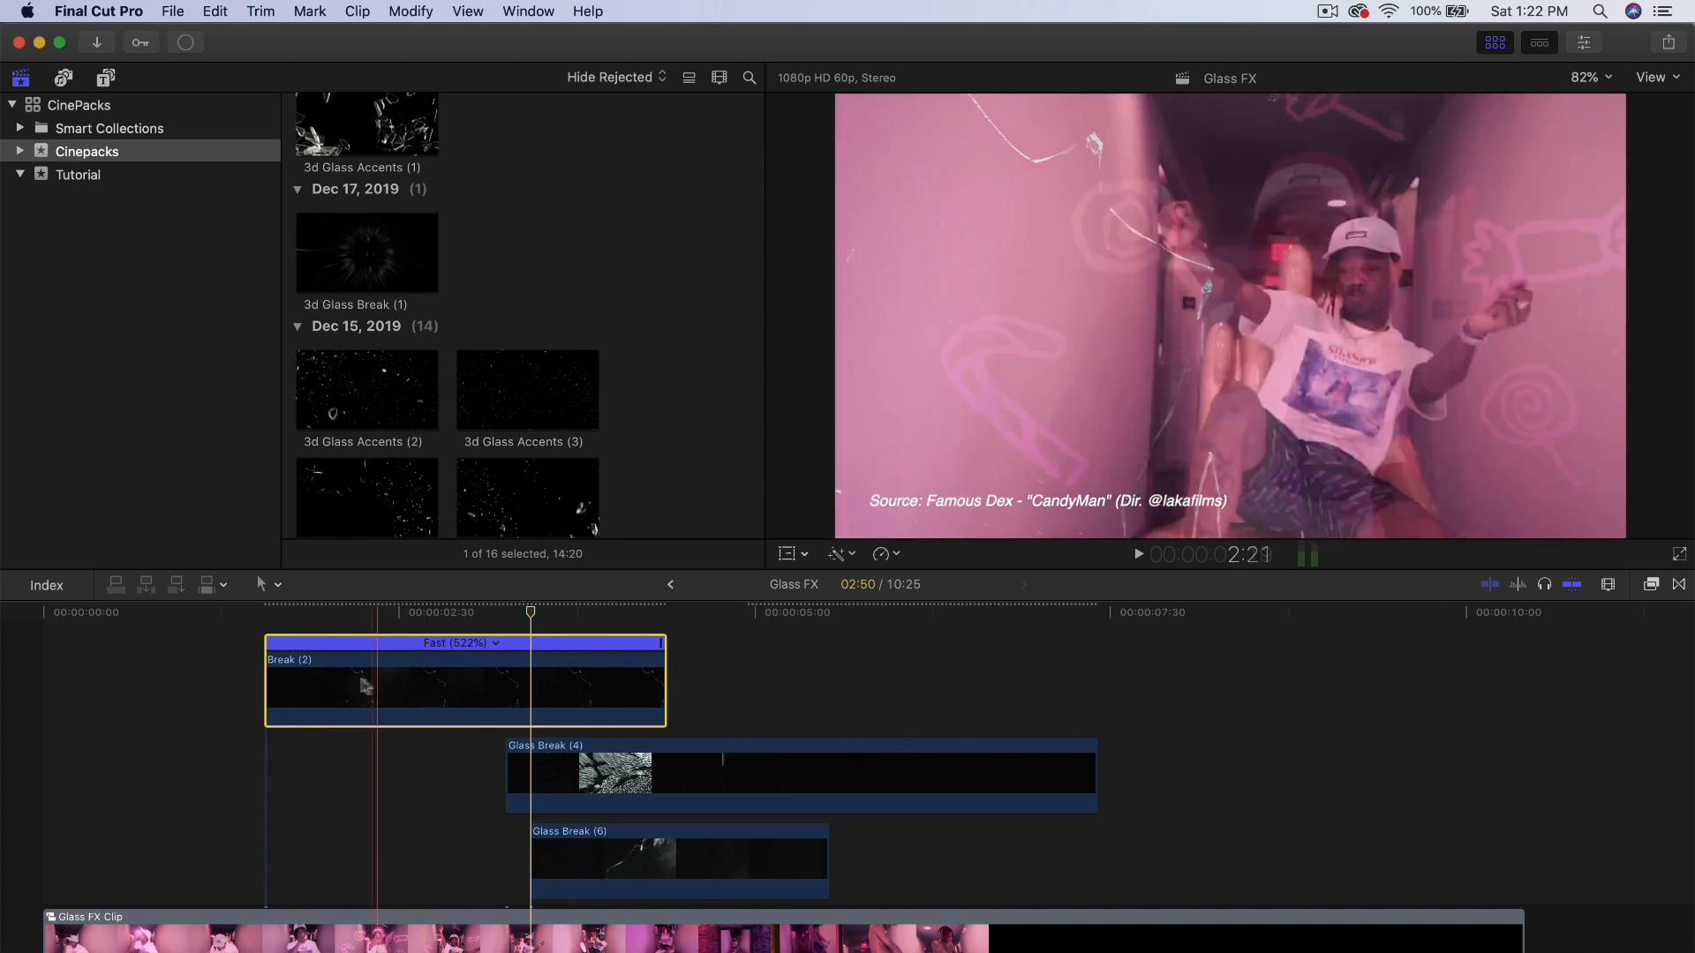
drag(296, 680, 526, 672)
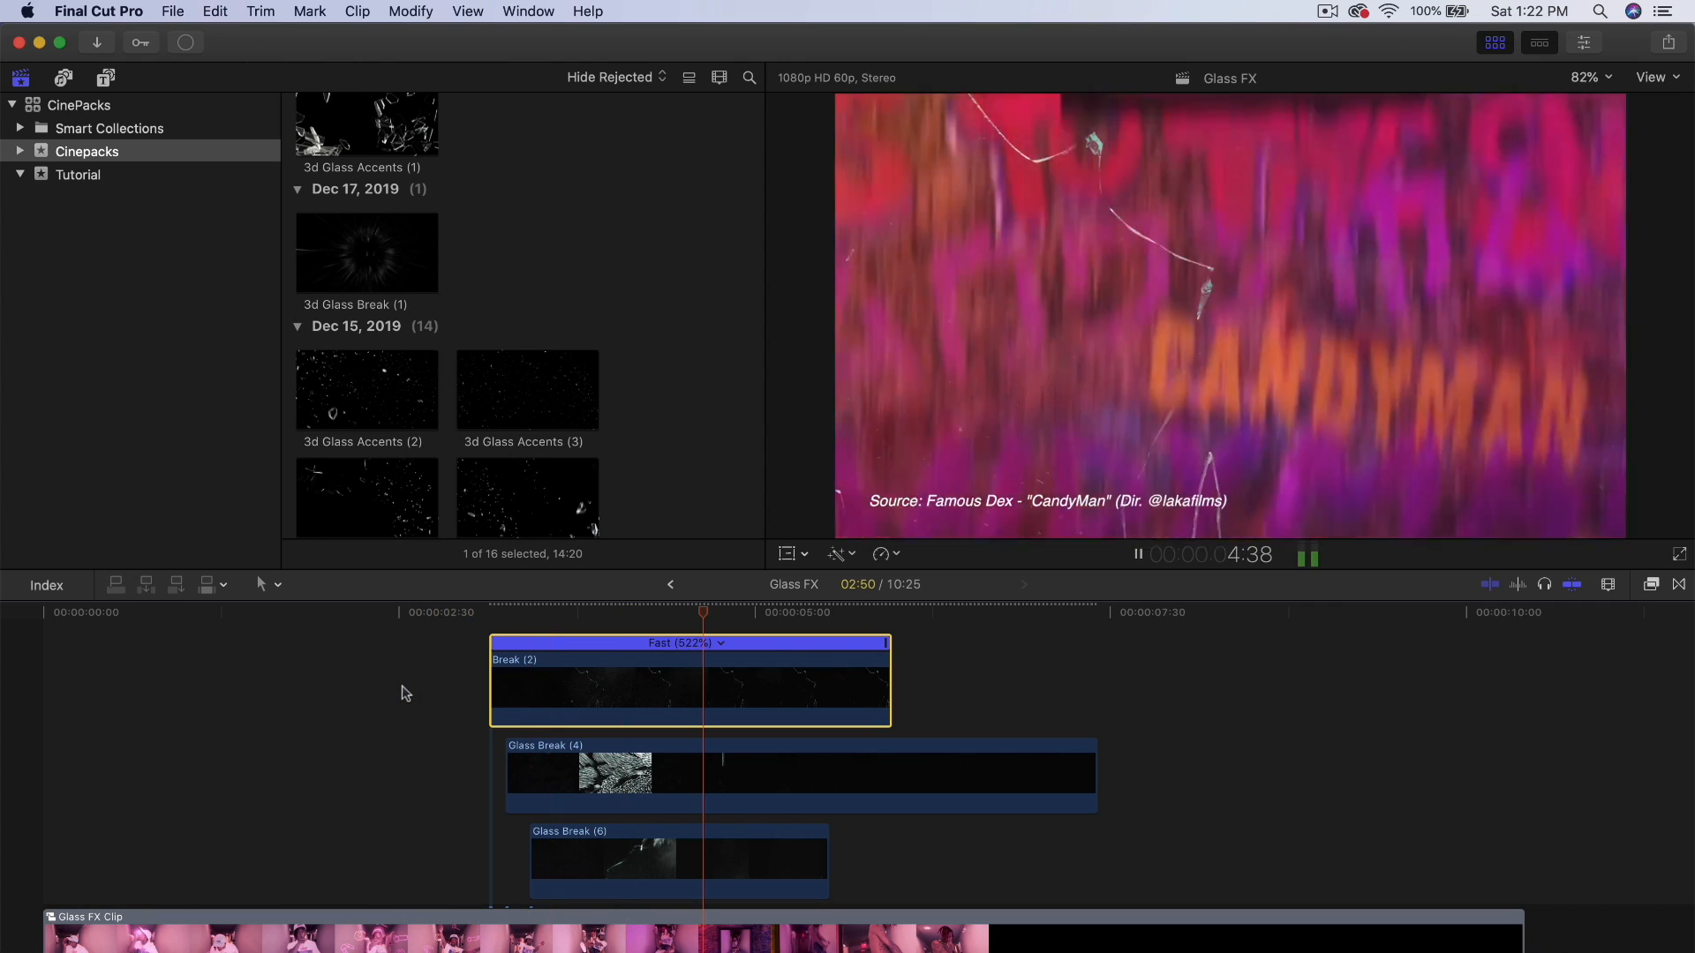
key(space)
- Add default transitions to Break (2), remove the one at its start and shorten the one at its end
click(863, 757)
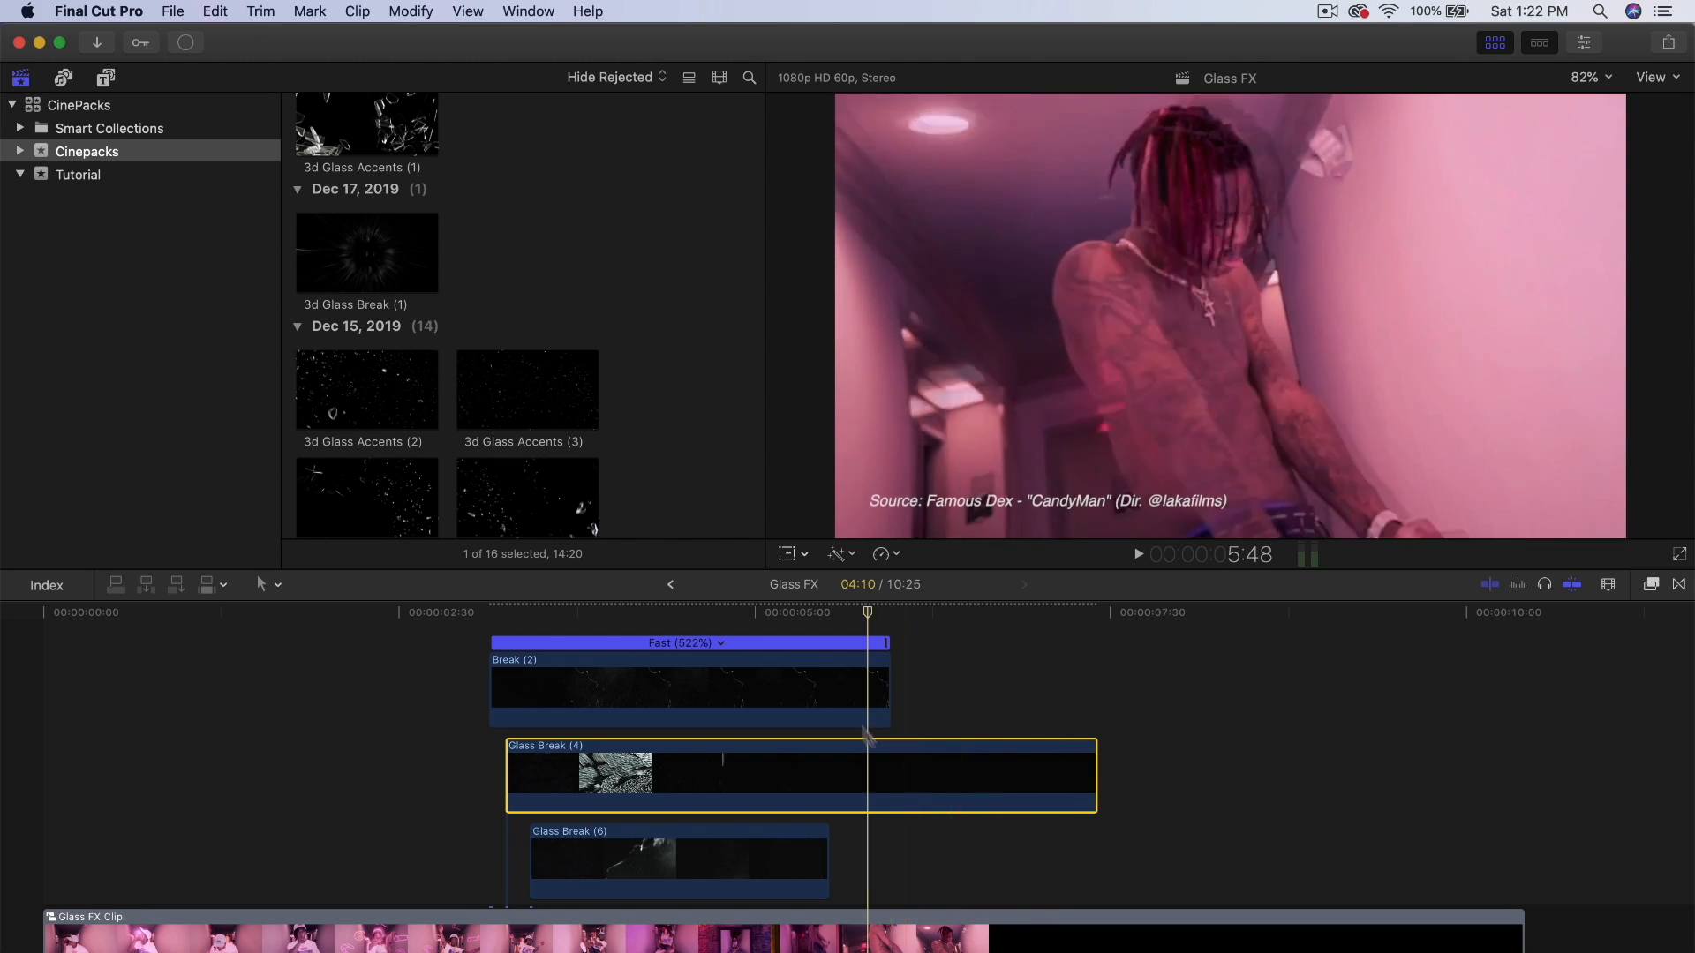
click(857, 700)
key(super+t)
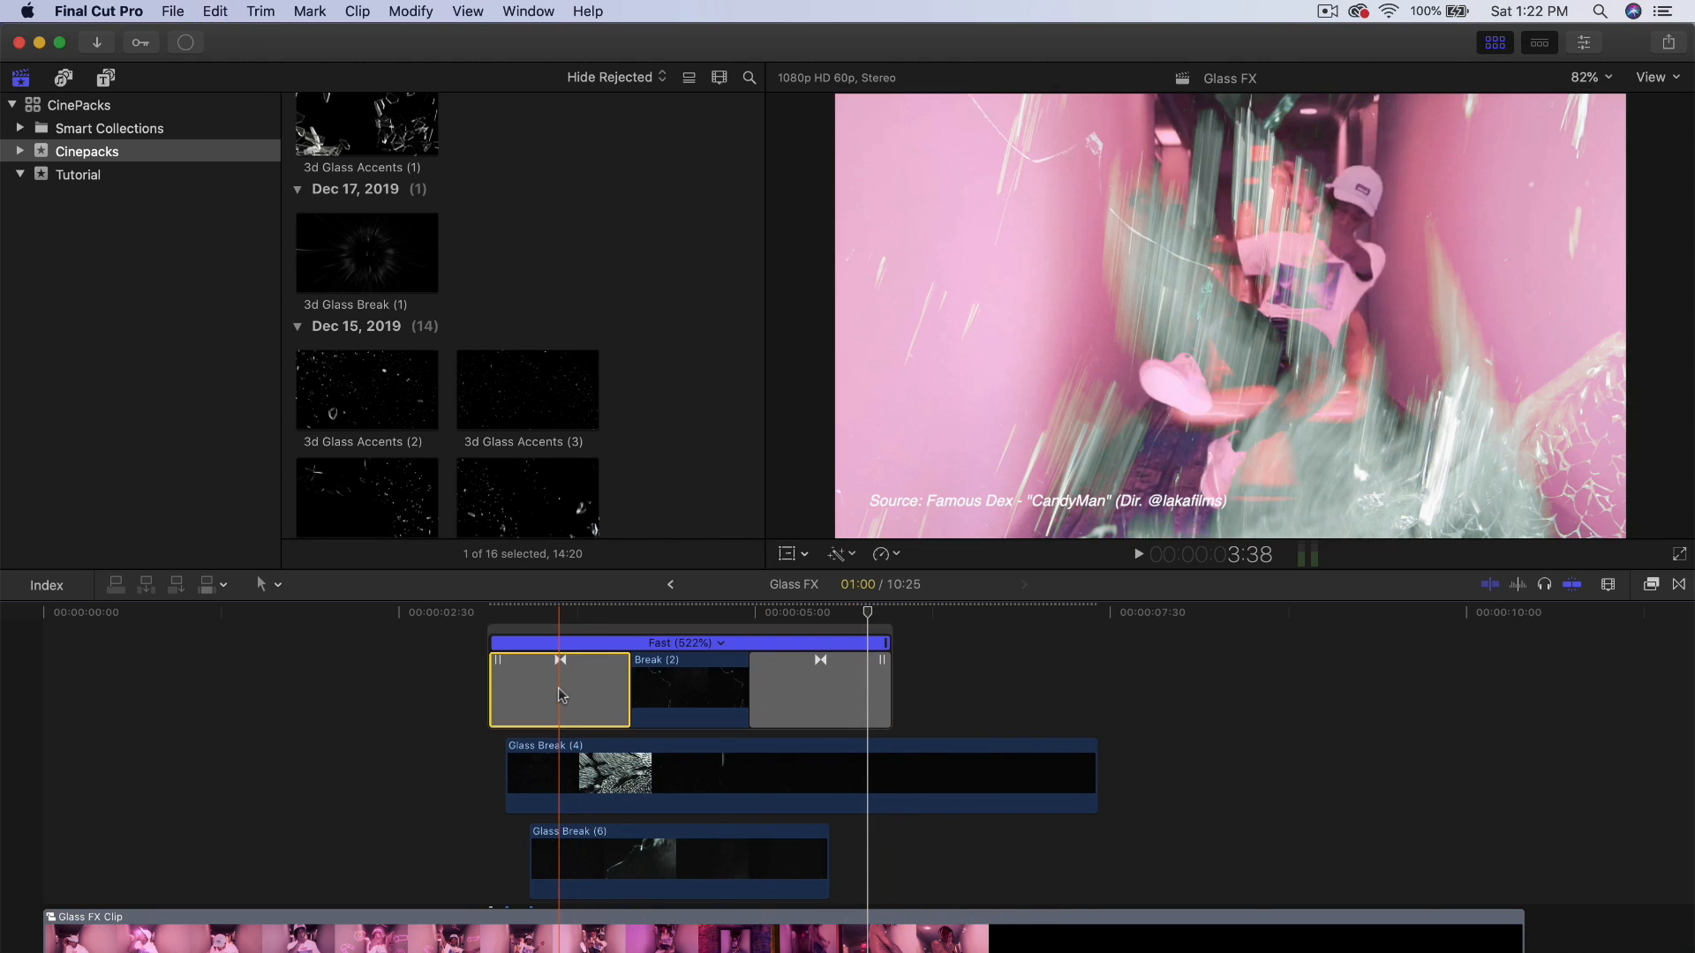
drag(753, 677, 839, 676)
- Trim the tail of Glass Break (4) so it ends together with Break (2)
click(983, 779)
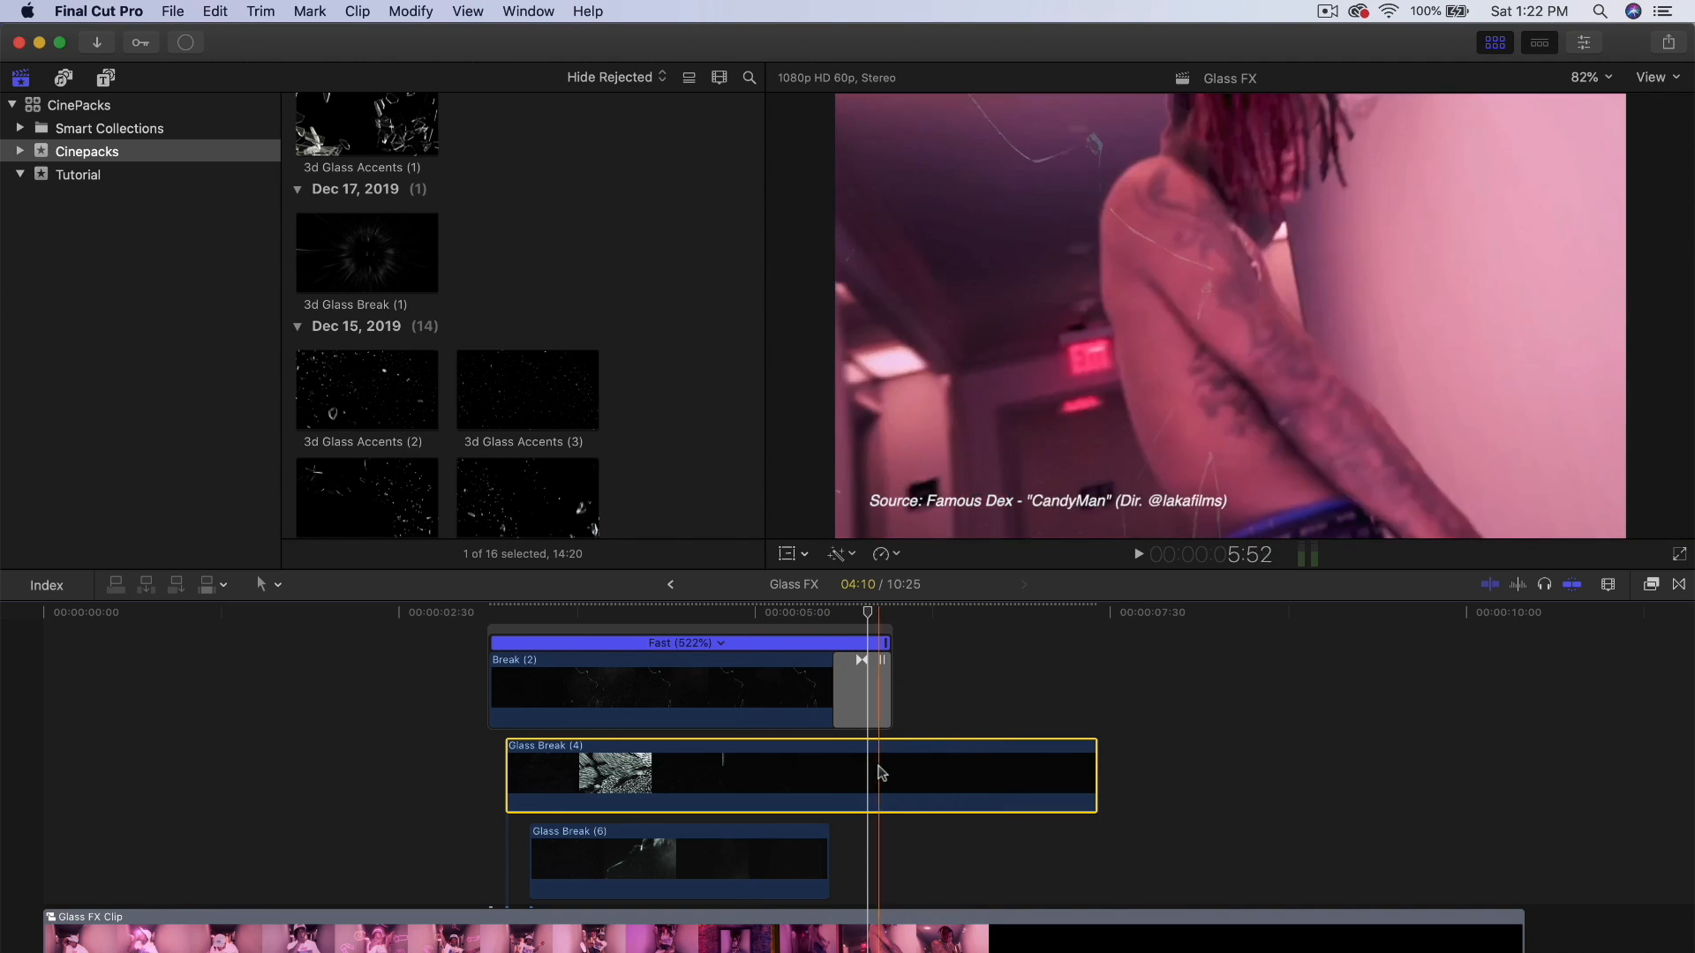
click(904, 766)
key(a)
click(976, 851)
key(Delete)
- Add a short fade-out transition at Glass Break (4)'s end, matching Break (2)'s, and play back the sequence
click(838, 766)
key(super+t)
drag(750, 777, 830, 773)
key(space)
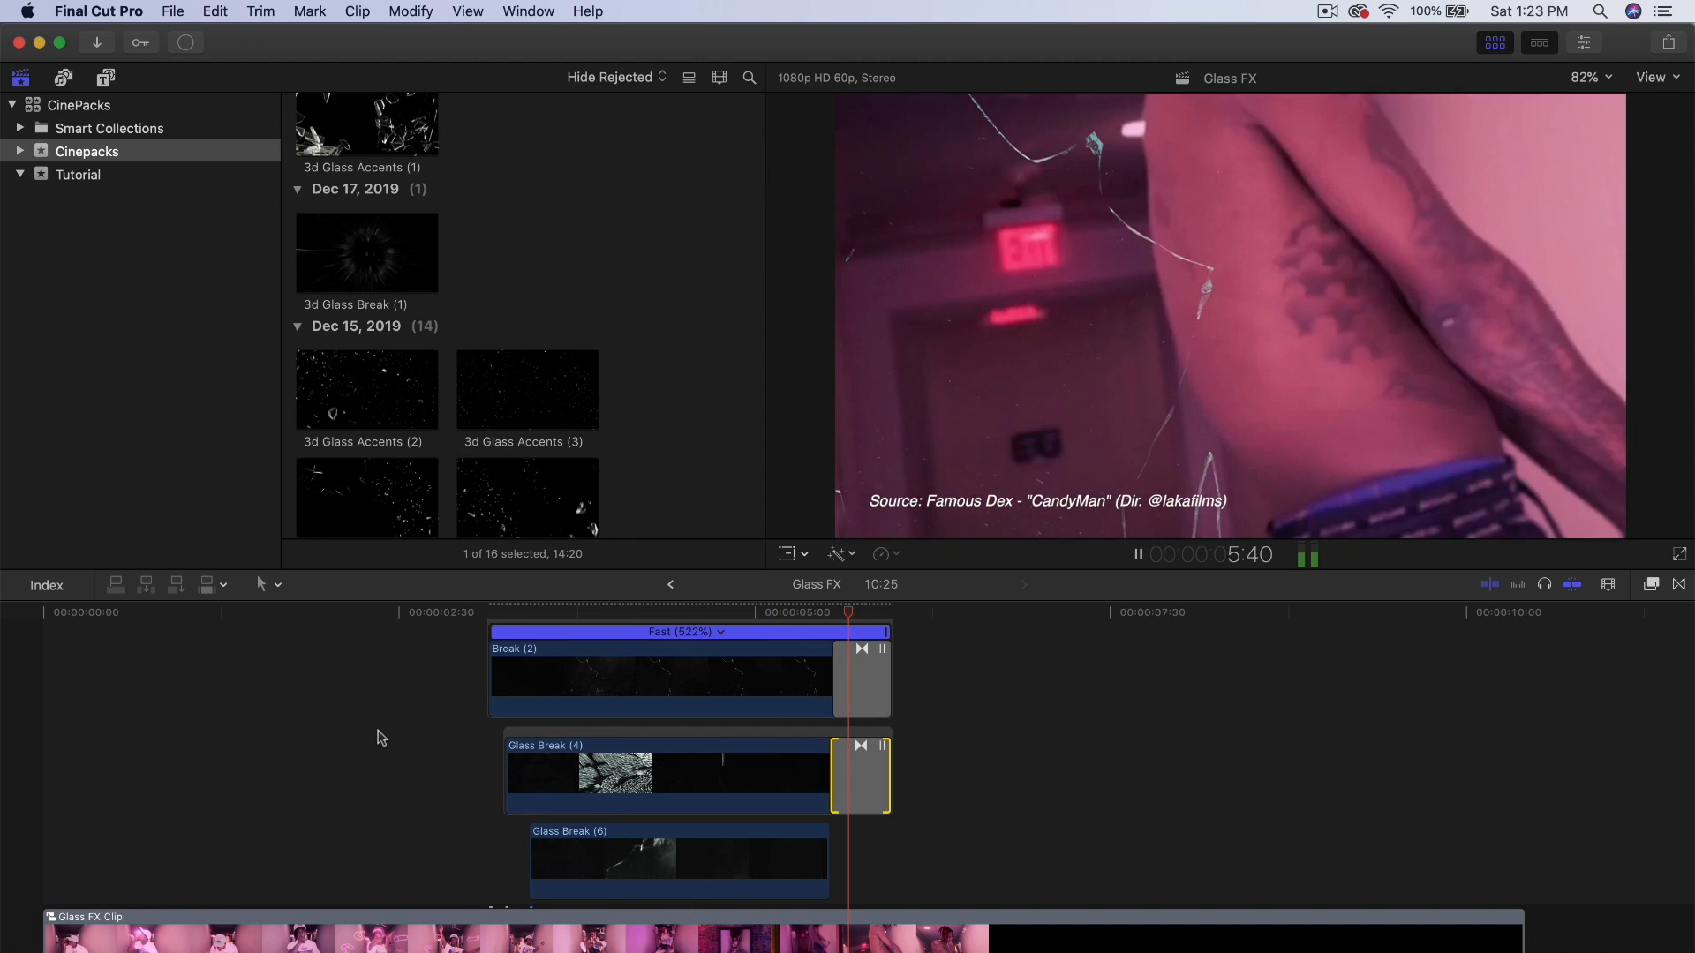
key(space)
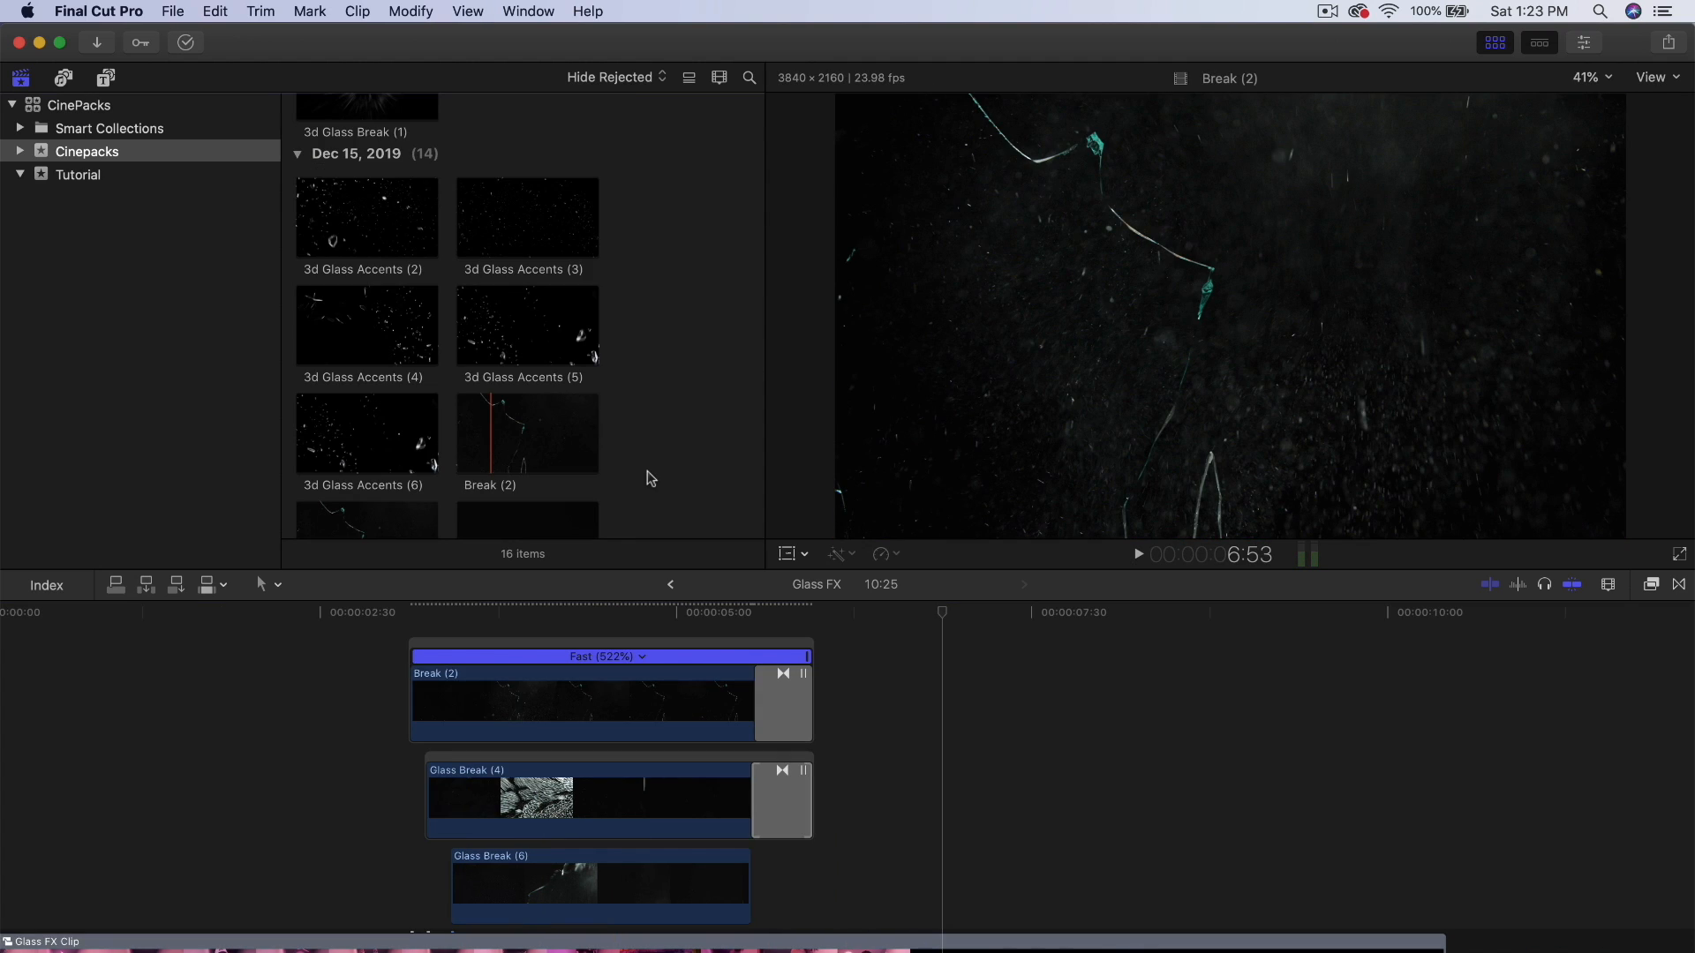
- Start another media import, go back up to CinePacks Glass FX and open the Sound Fx folder
key(super+i)
click(468, 604)
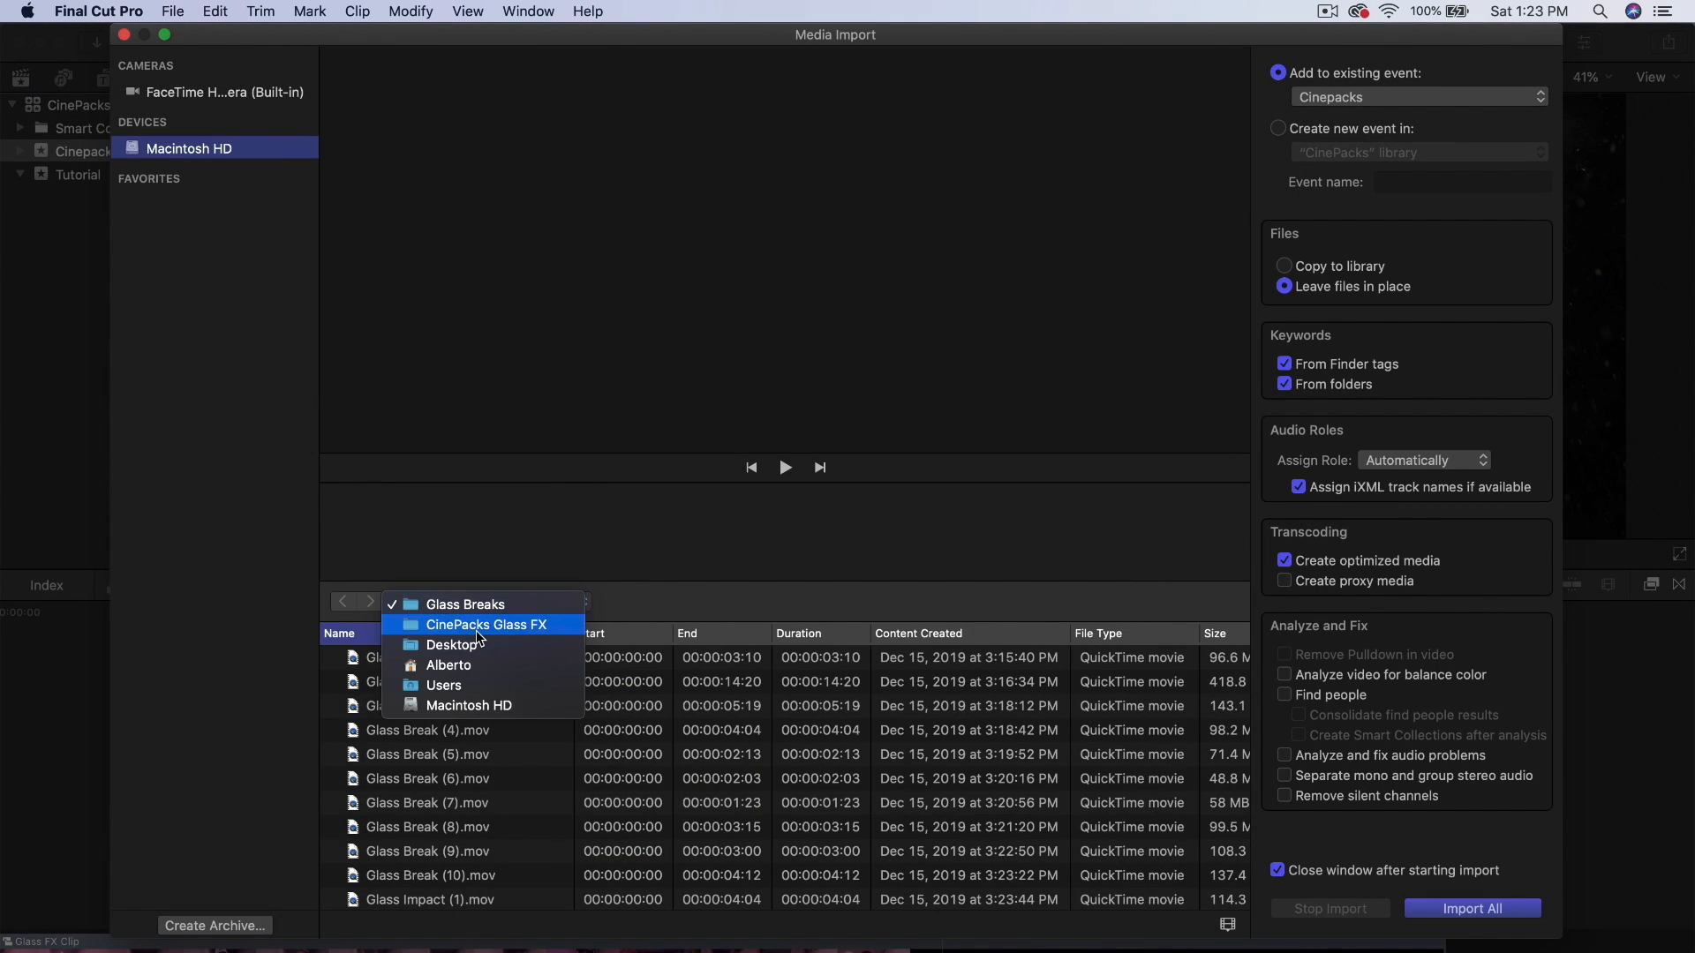
click(475, 630)
double_click(427, 707)
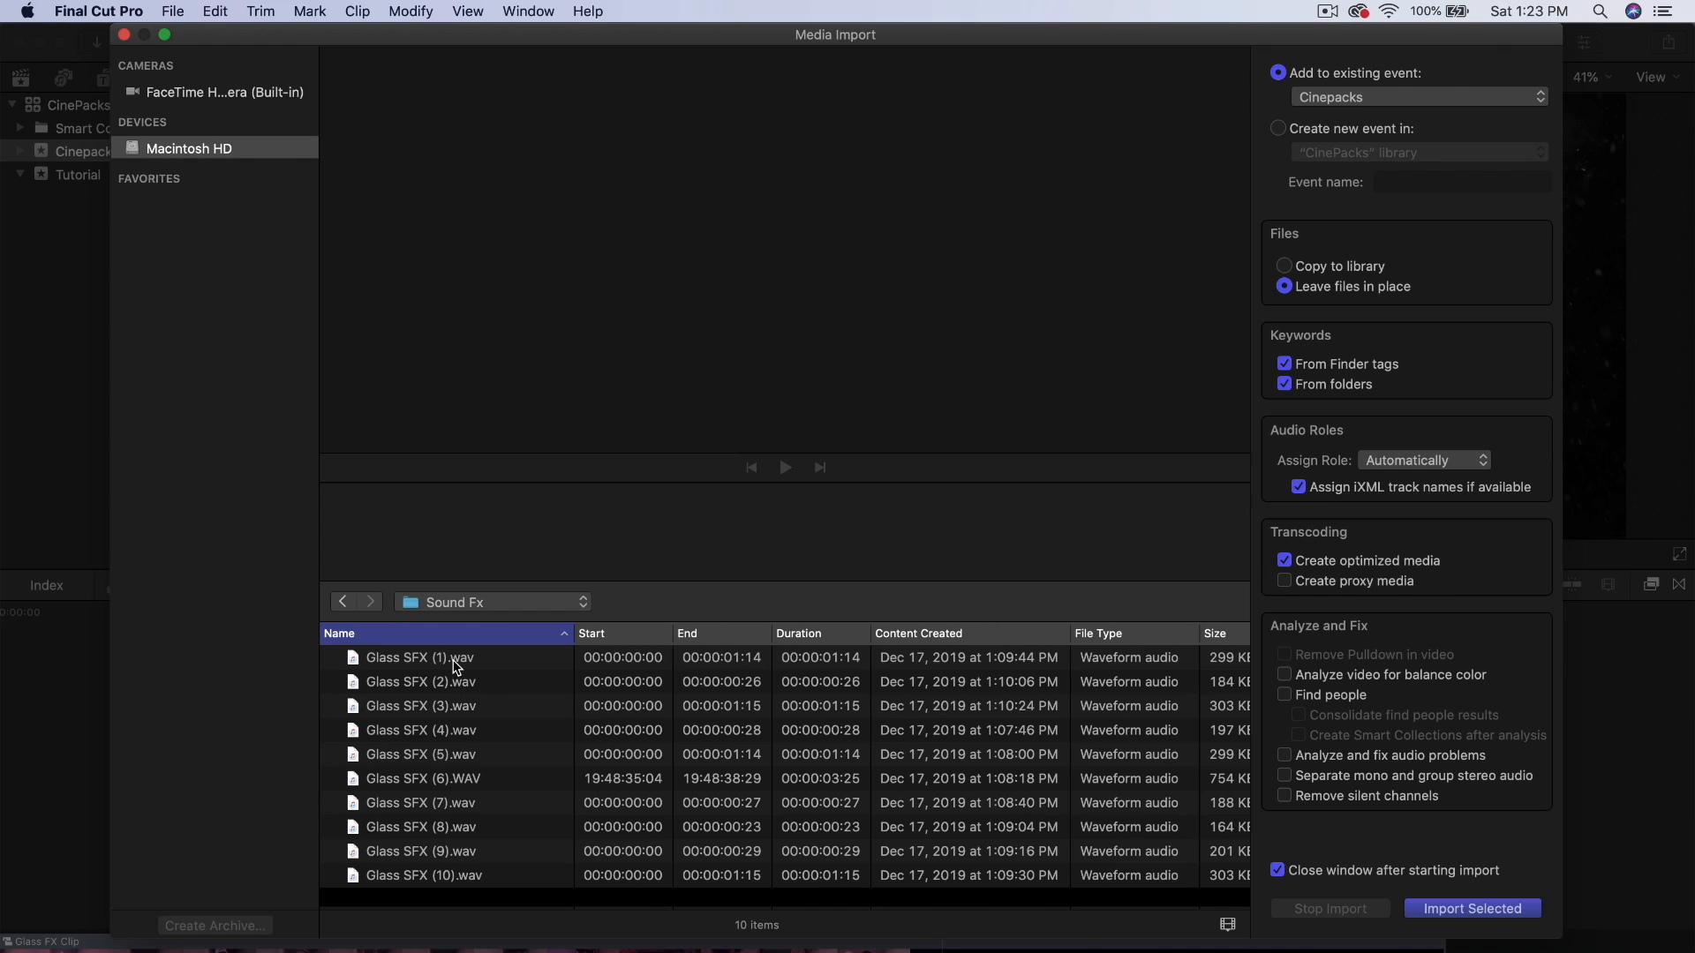
- Audition the sound effects from Glass SFX (1) onward and import Glass SFX (8) into the Cinepacks event
click(456, 669)
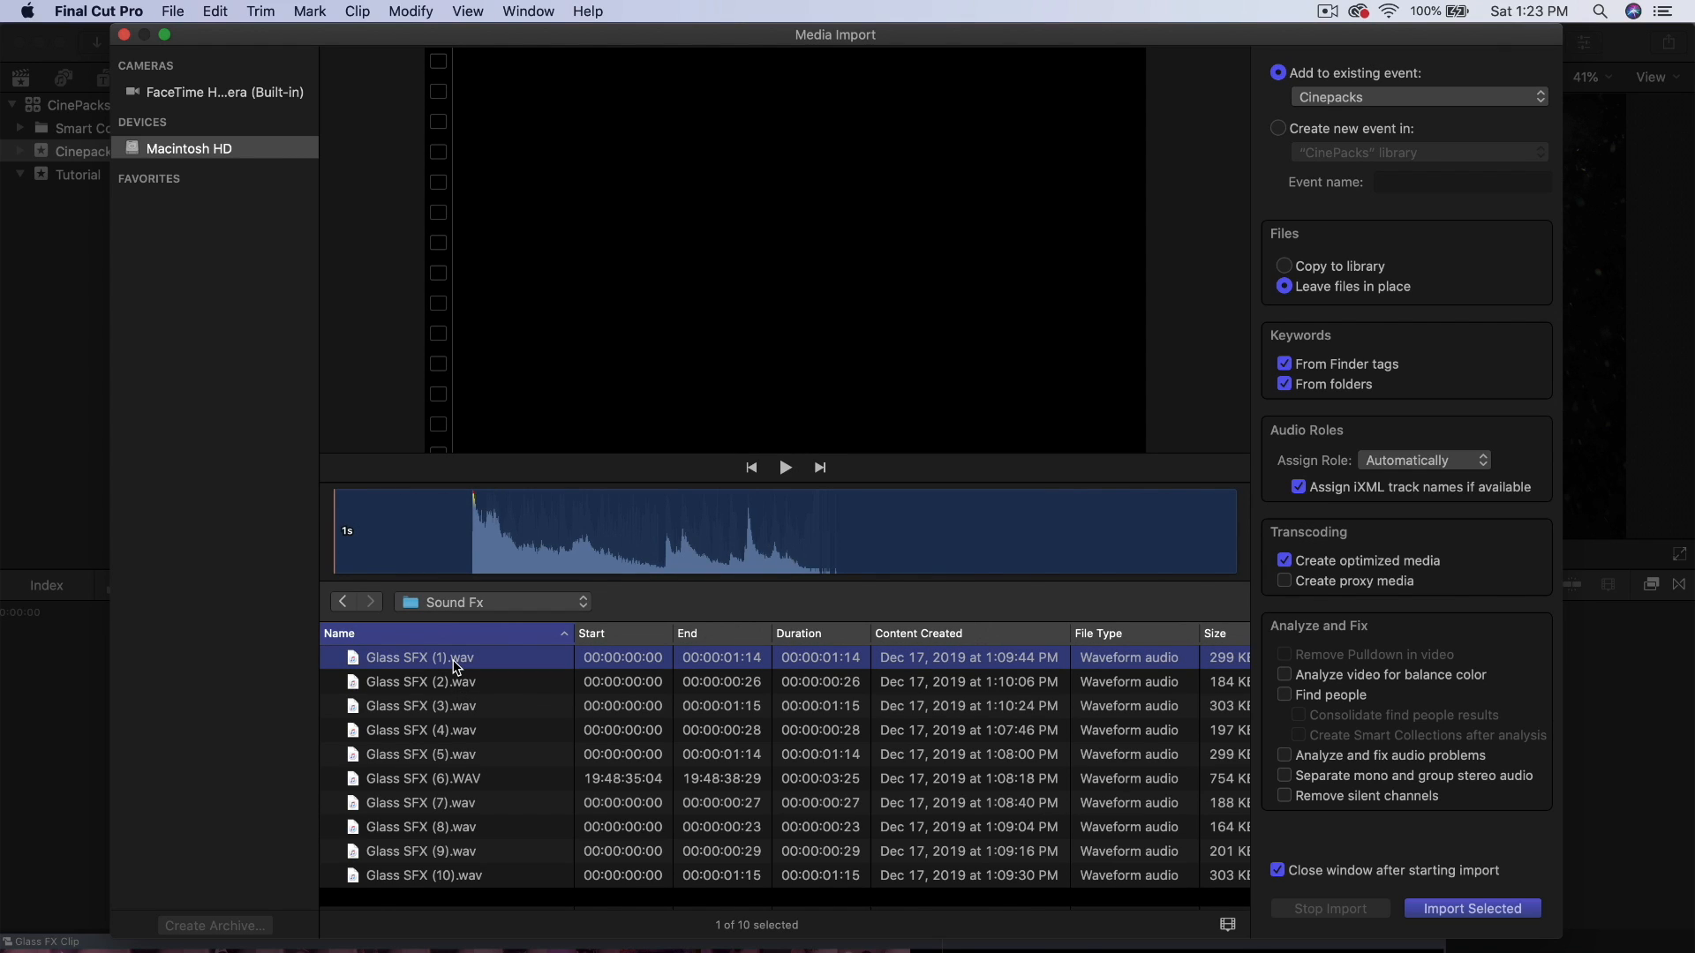
key(Down)
key(Down)
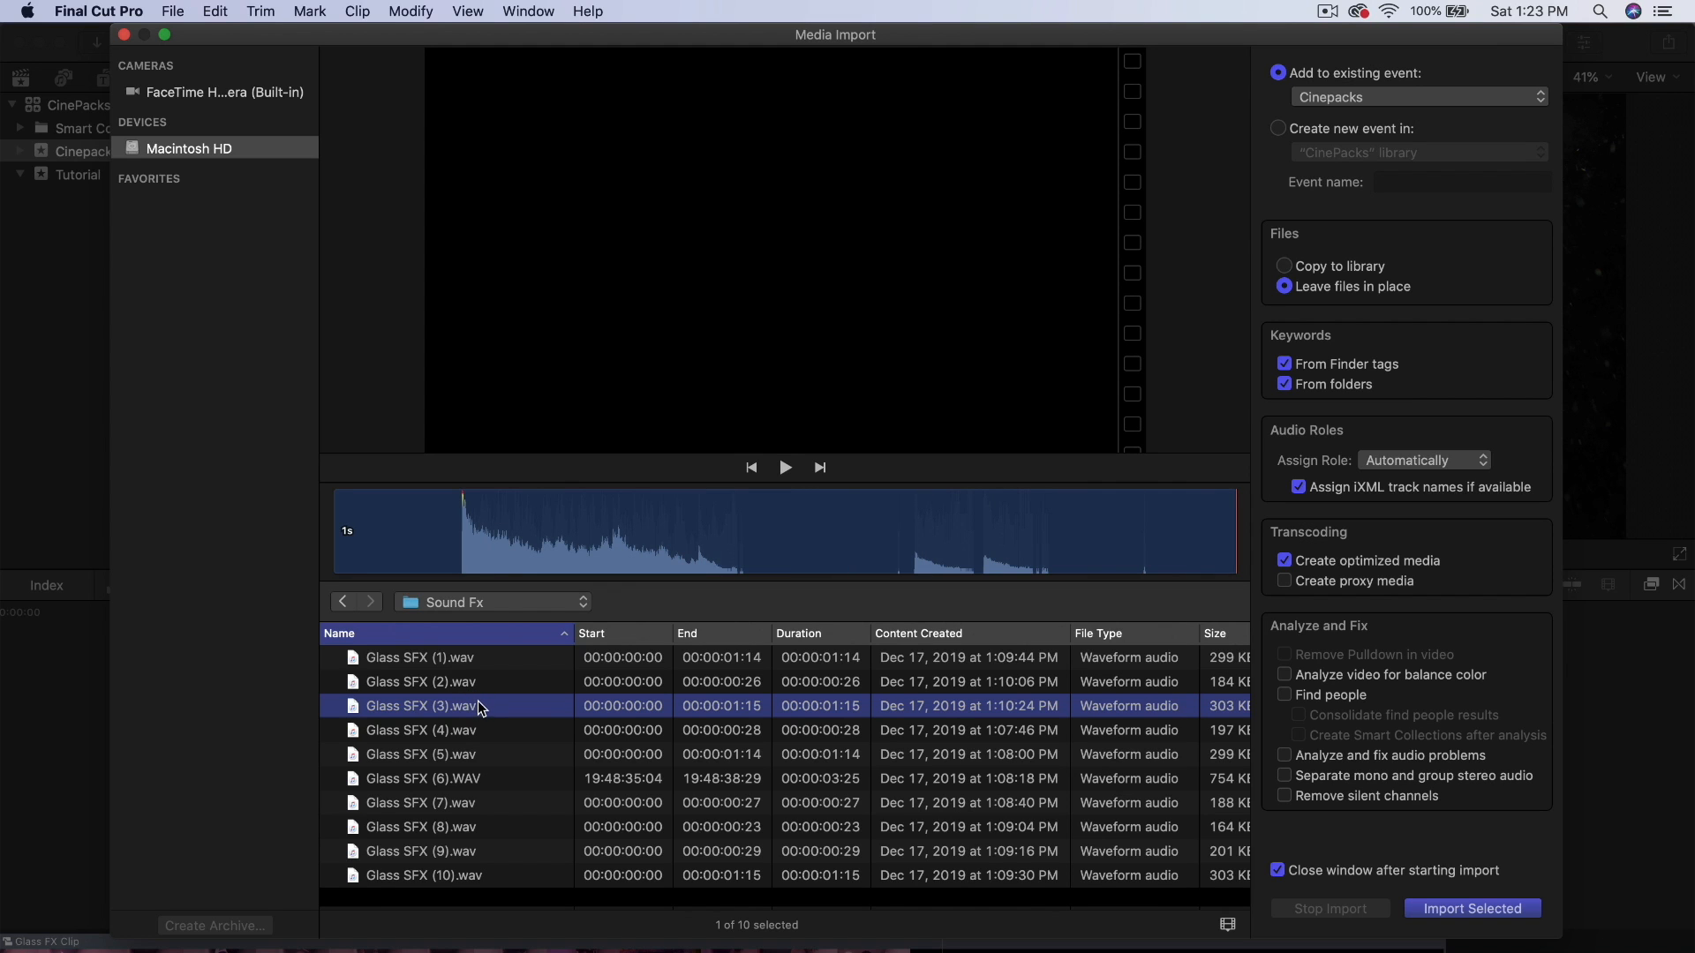
click(453, 819)
key(Return)
- Place Glass SFX (8) below the Glass FX Clip at about 3.6 seconds and play back the composite with sound
click(338, 138)
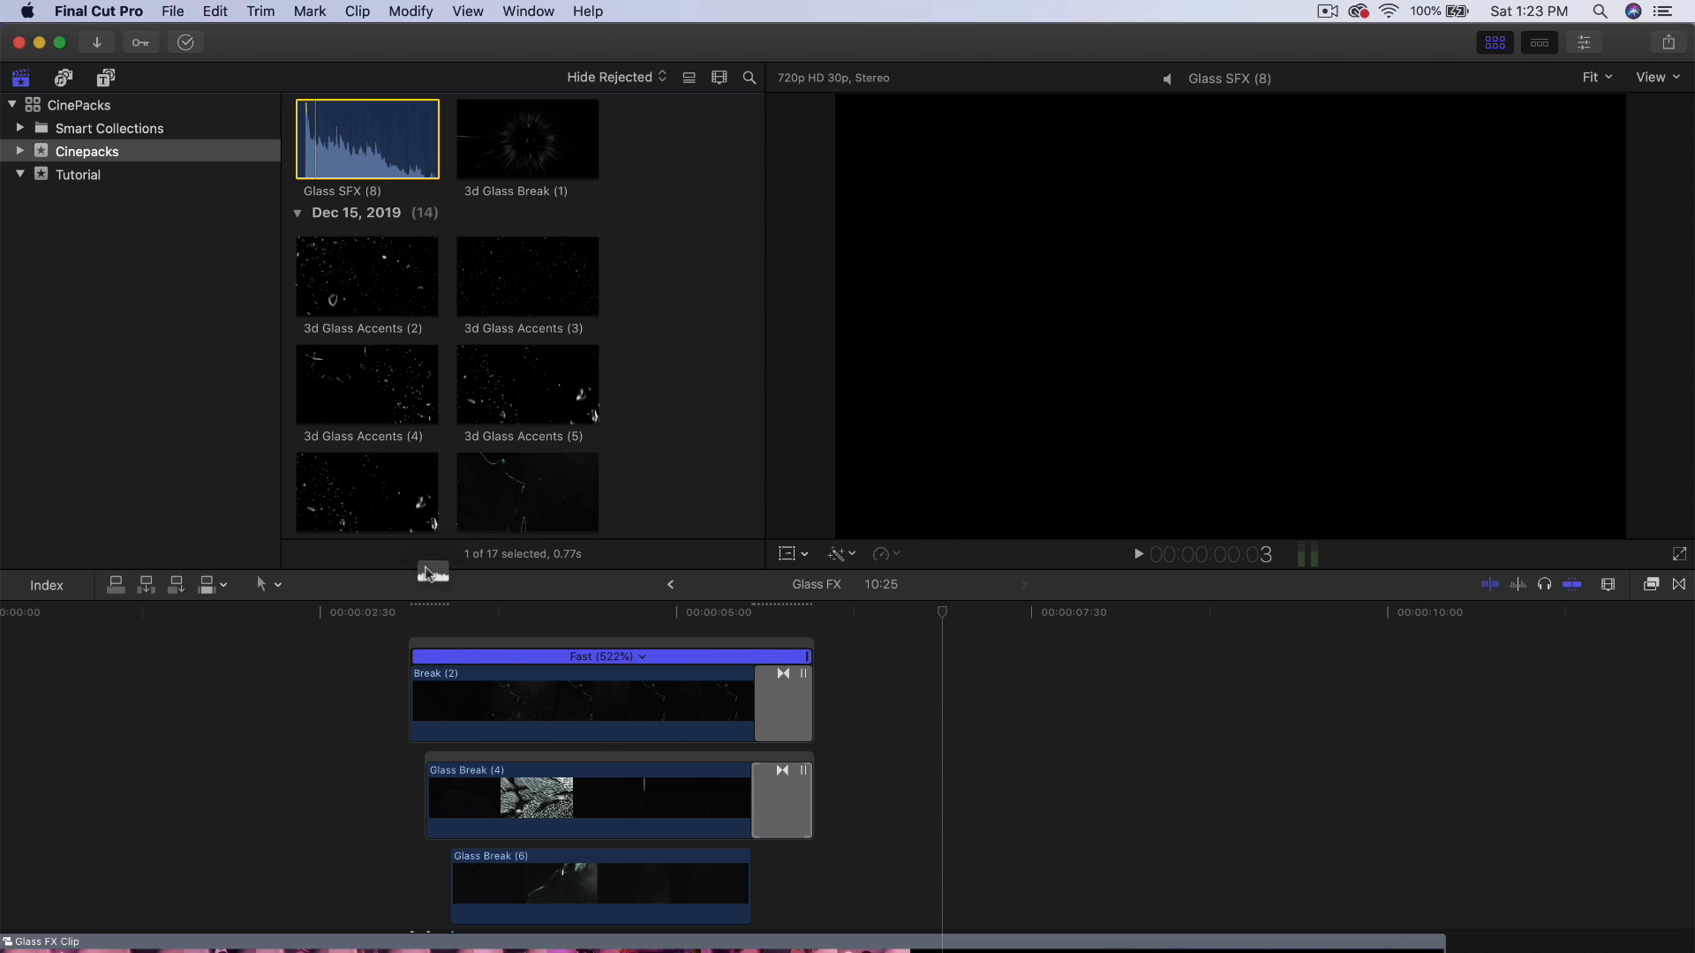
drag(430, 615, 484, 850)
key(space)
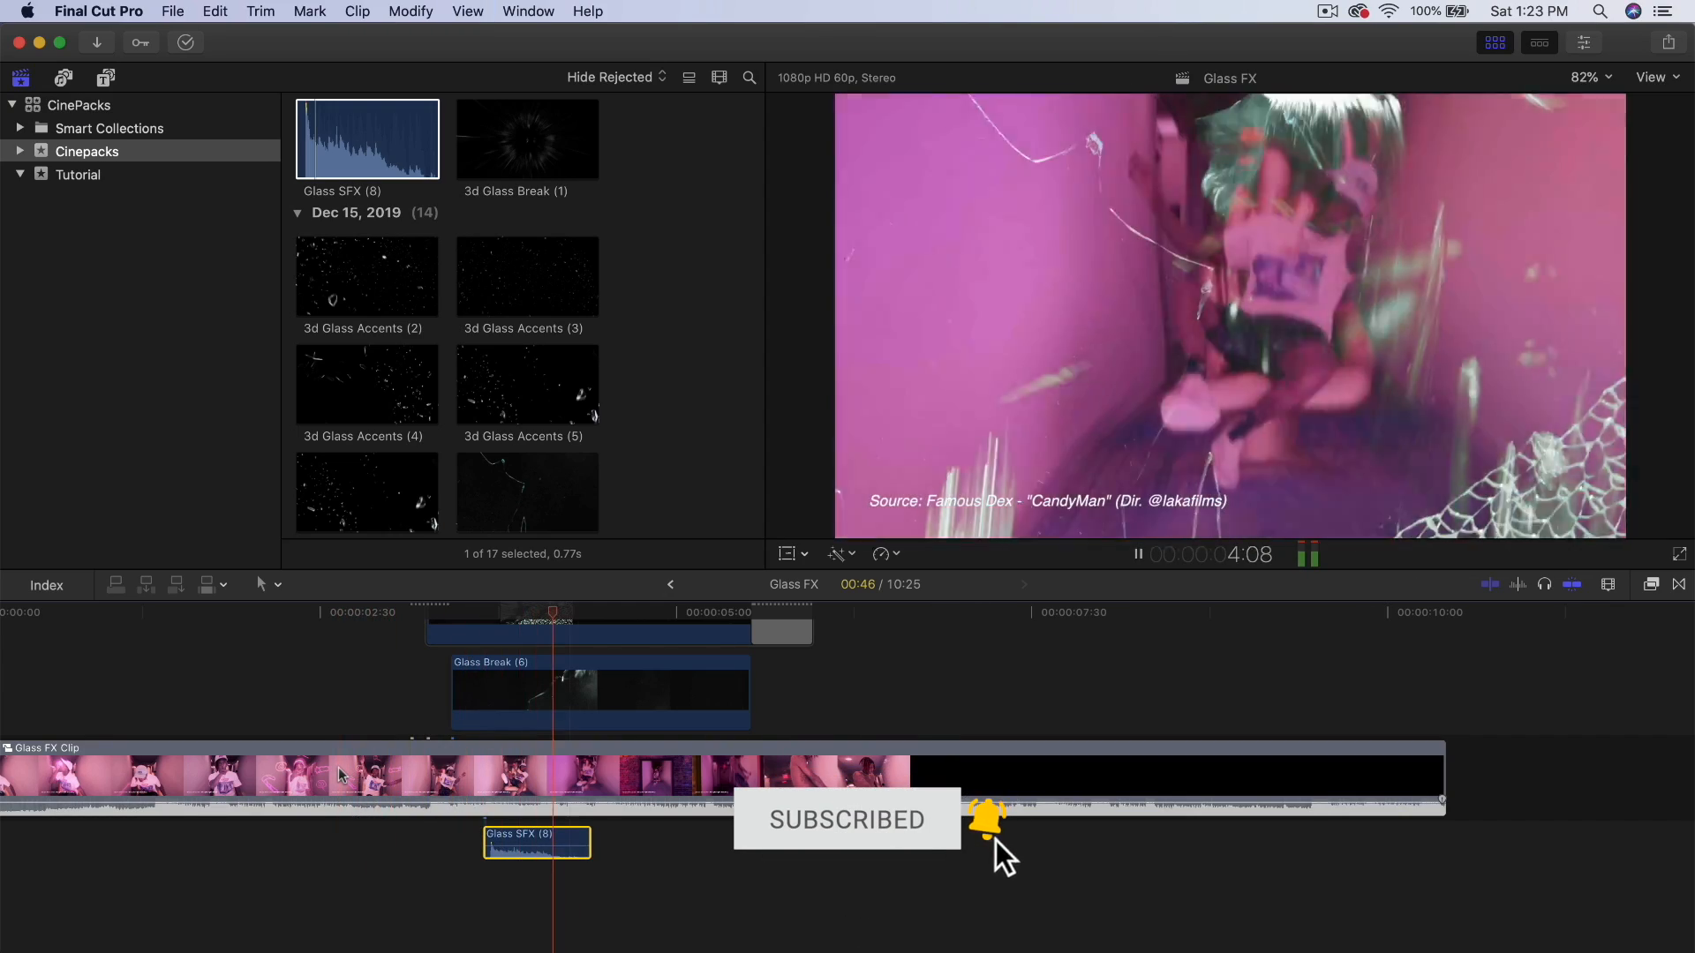
- Adjust the volume level of the Glass SFX (8) clip under the Glass FX Clip and play back the glass break section
key(space)
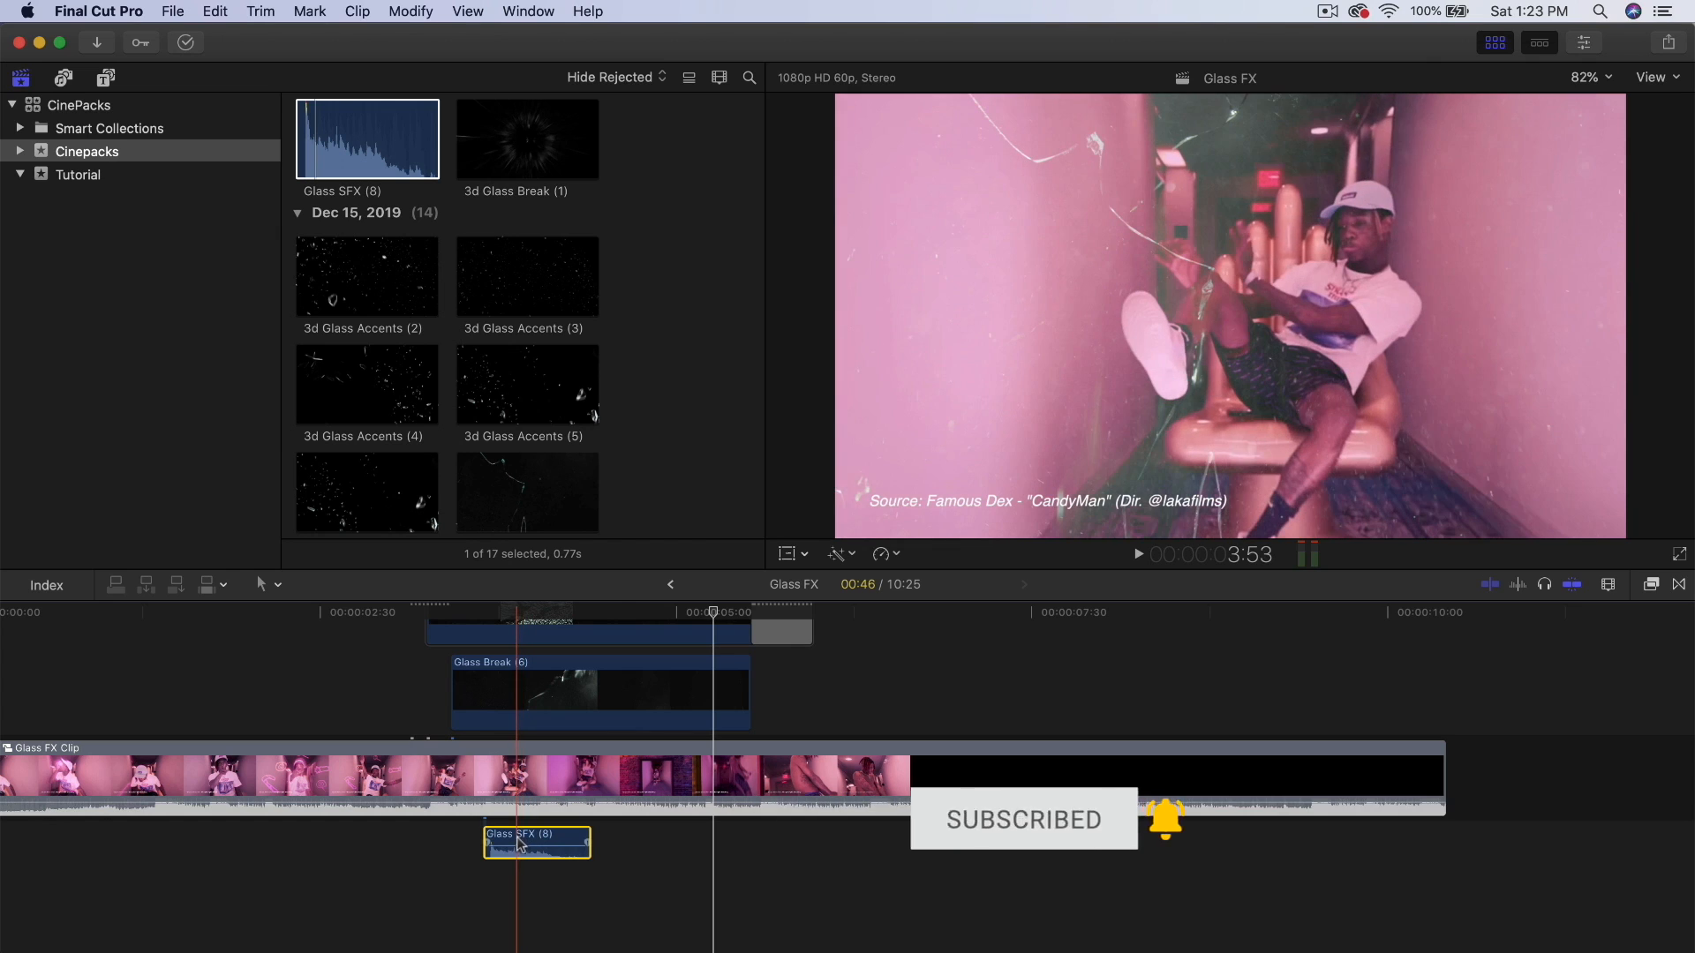
drag(516, 845, 512, 840)
key(space)
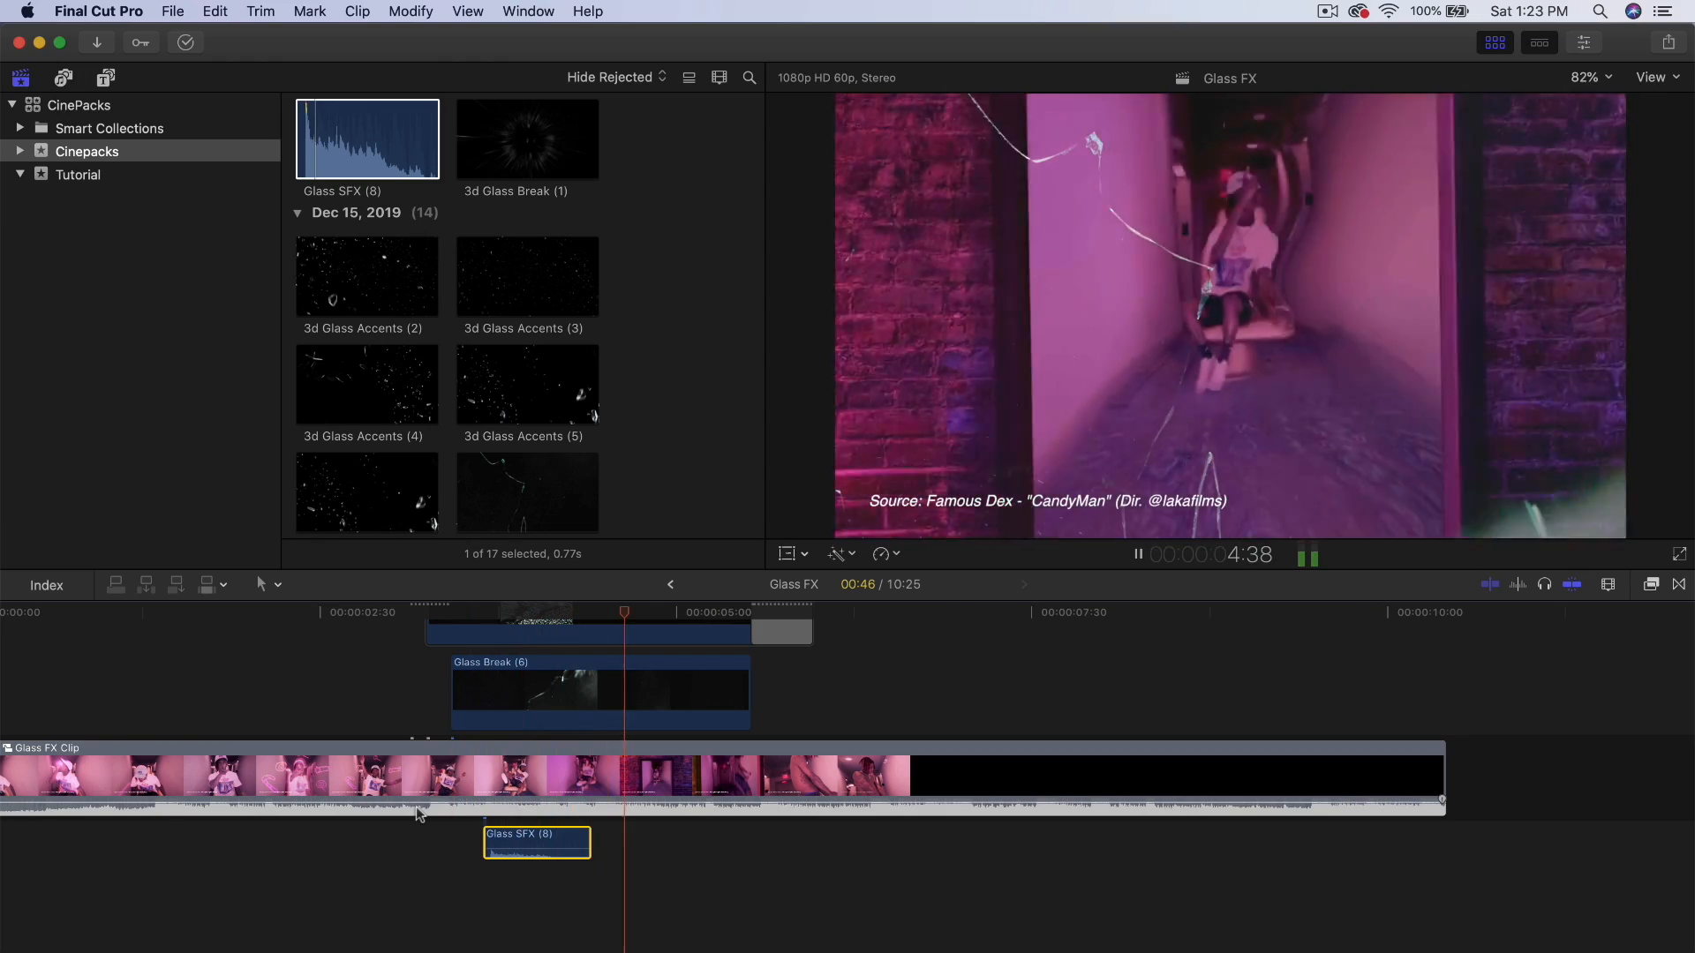
key(space)
scroll(595, 854, up, 4)
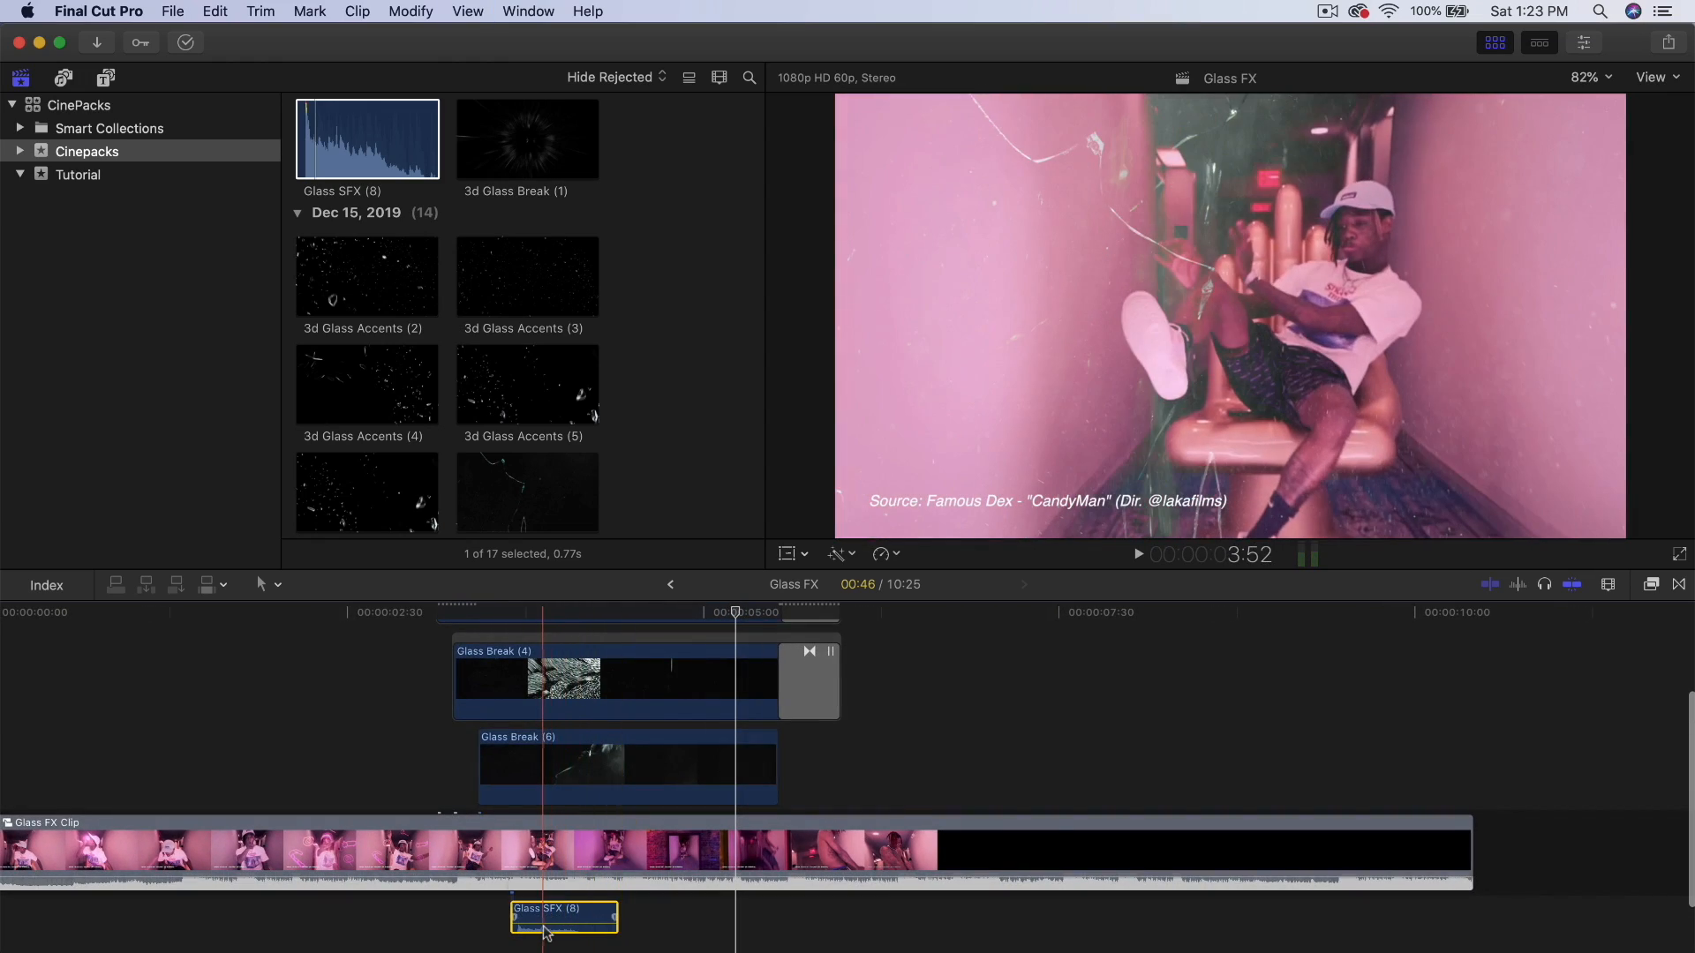
mouse_move(542, 924)
scroll(399, 847, up, 3)
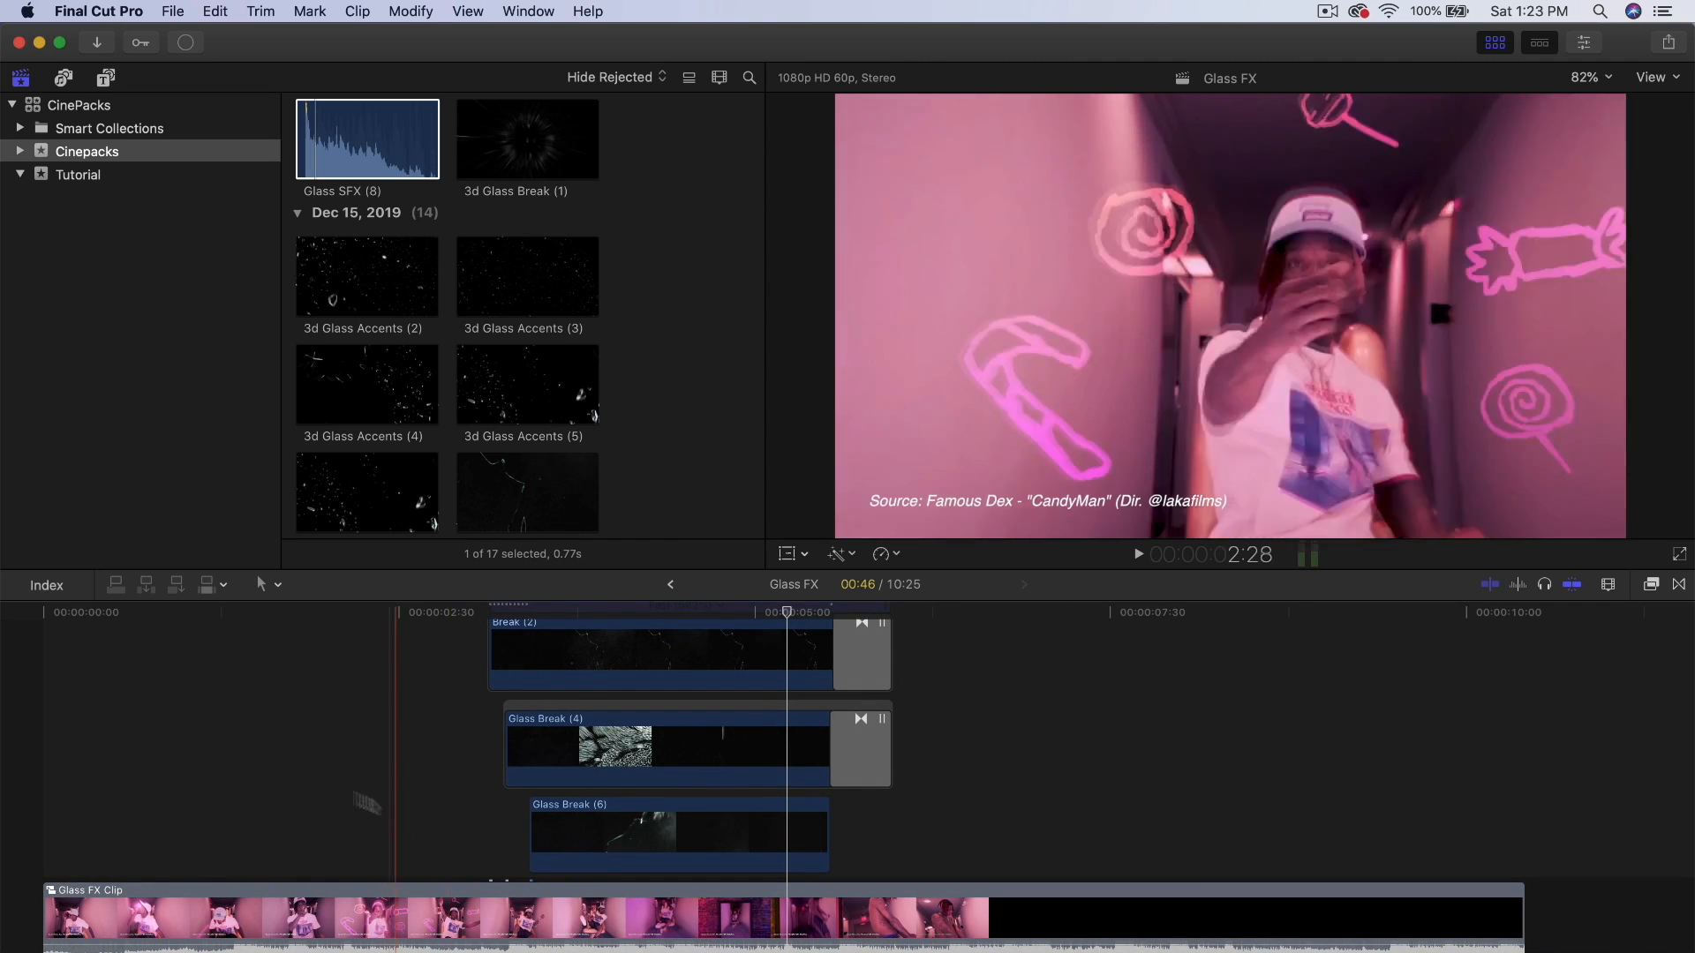
scroll(267, 787, up, 3)
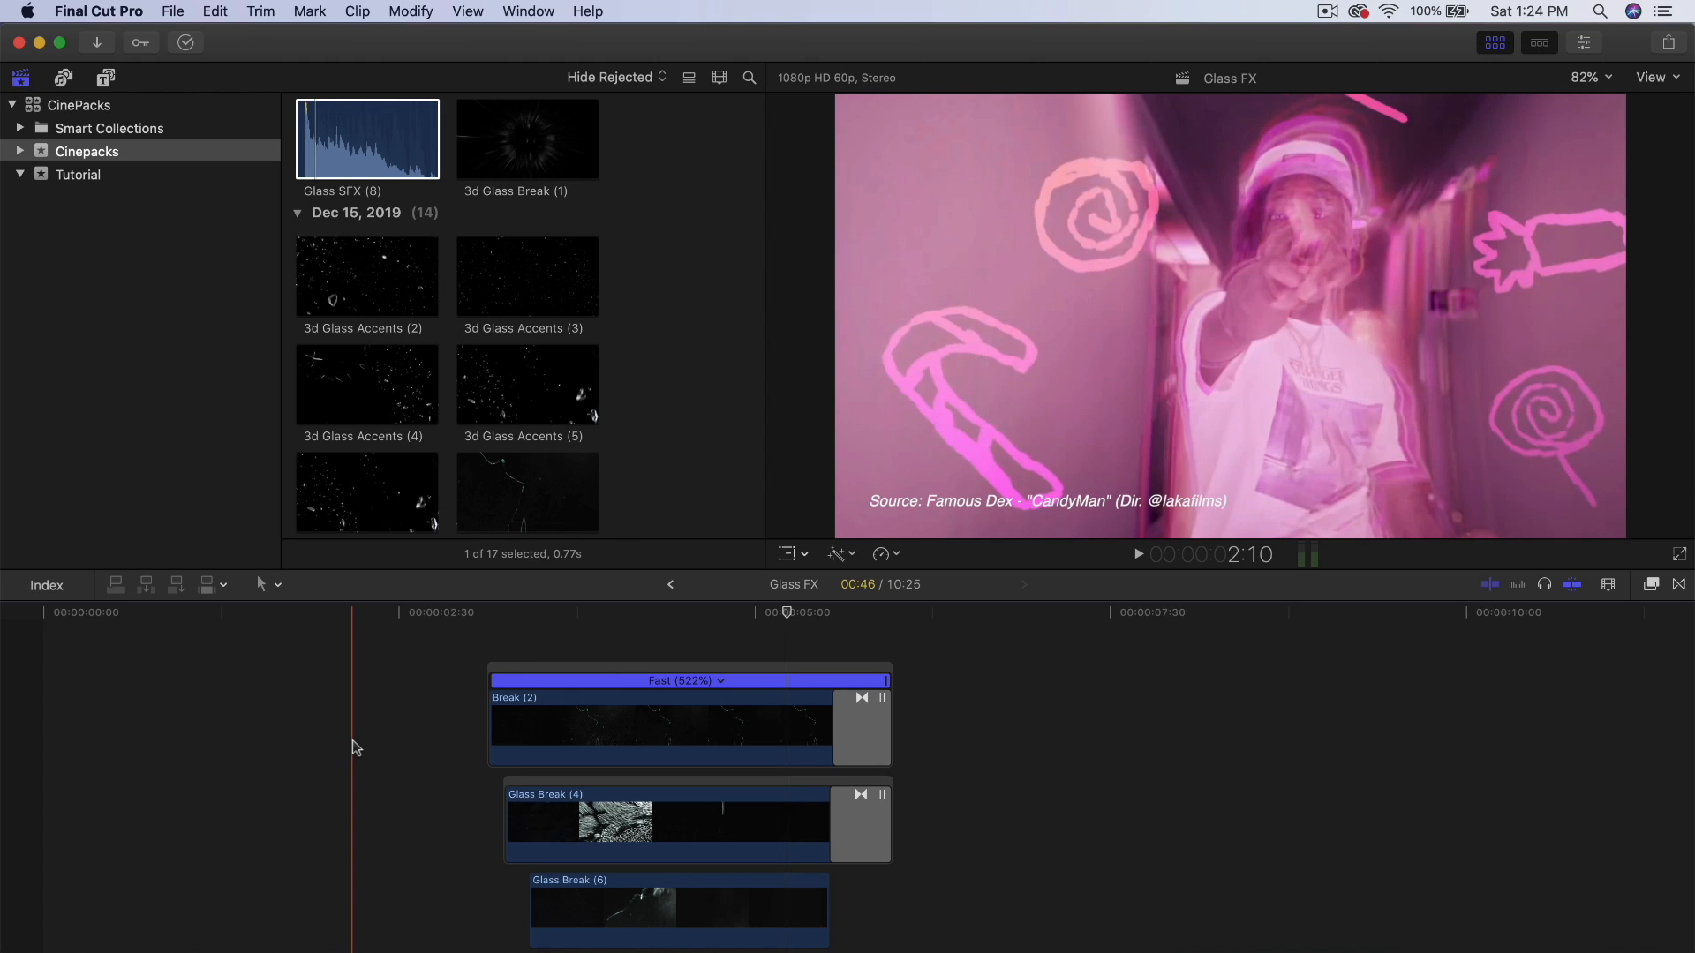
scroll(352, 742, down, 3)
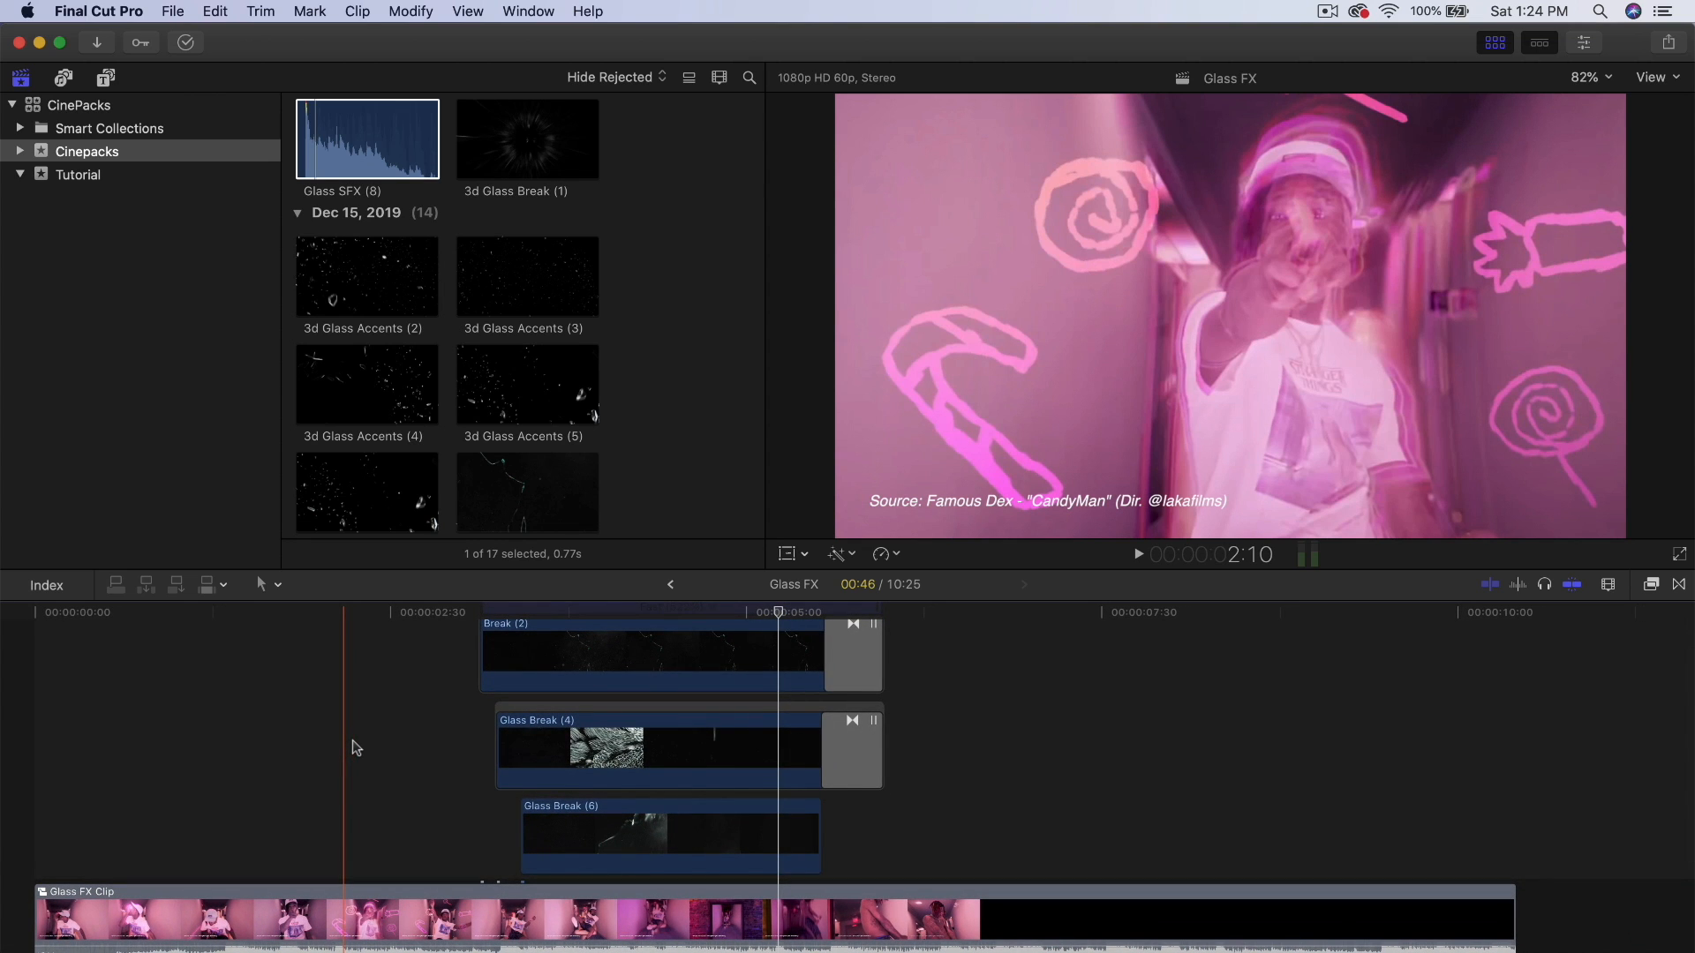
scroll(397, 733, down, 1)
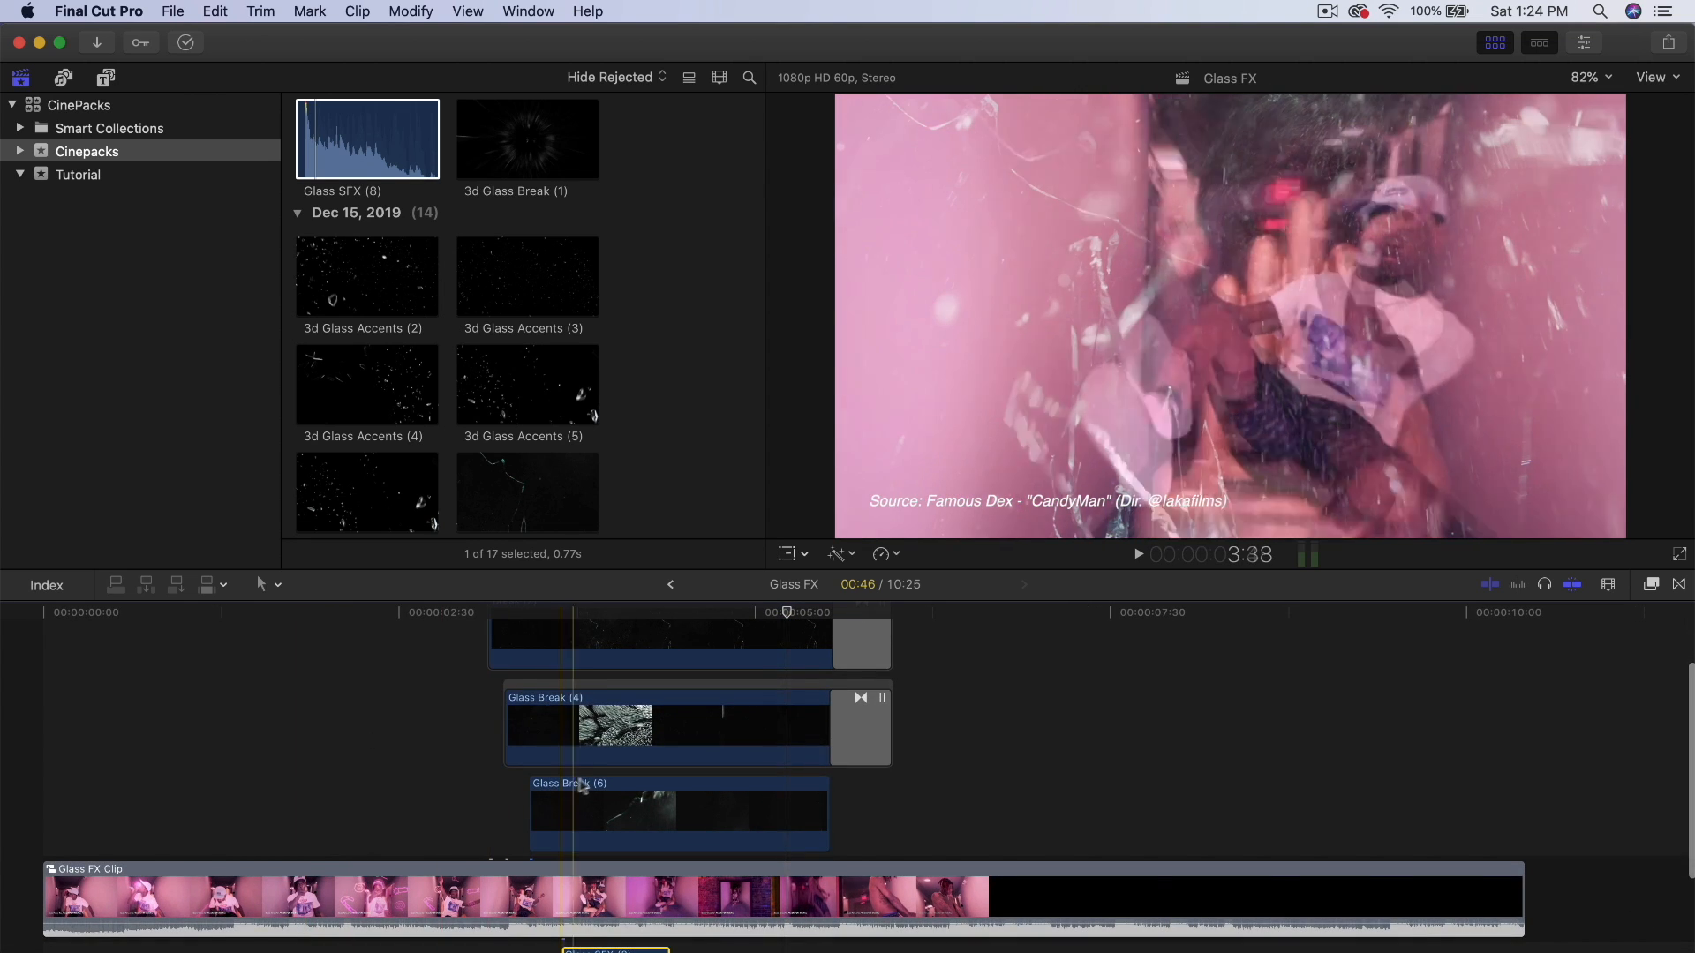